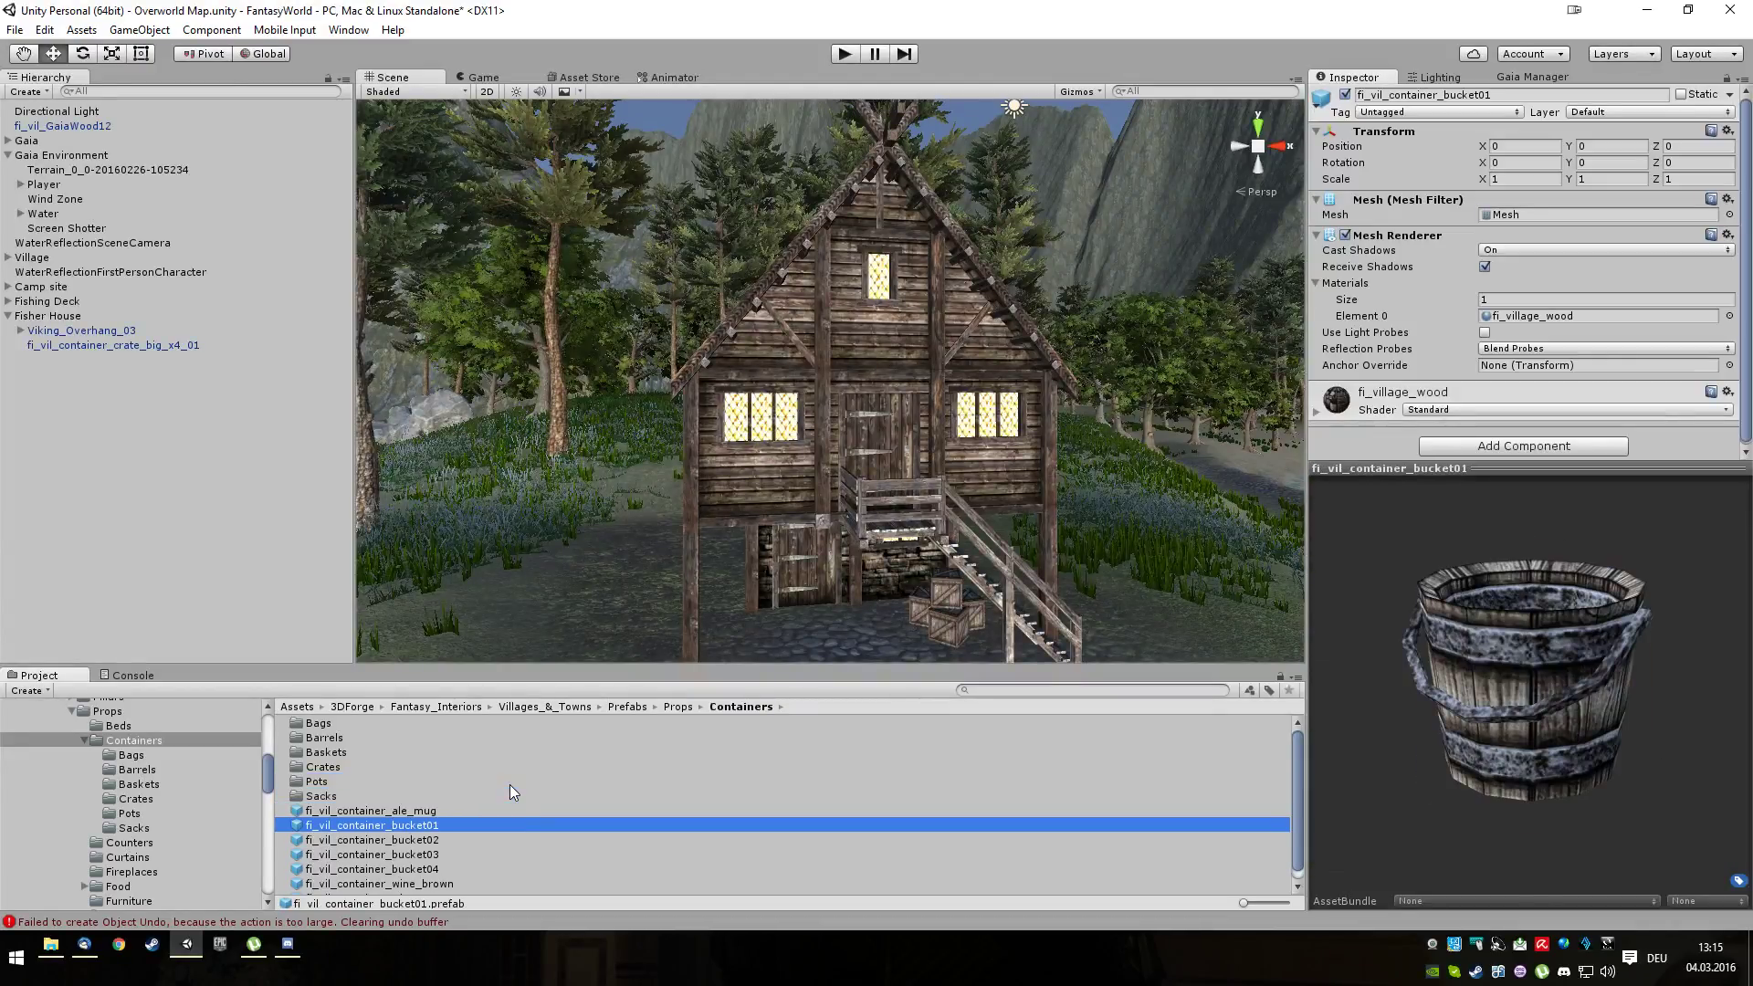
# Compare the bucket prefabs, then place fi_vil_container_bucket01 by the fisher house stairs and parent it to Fisher House
pyautogui.press('Down')
pyautogui.press('Down')
pyautogui.press('Down')
pyautogui.press('Down')
pyautogui.press('Up')
pyautogui.press('Up')
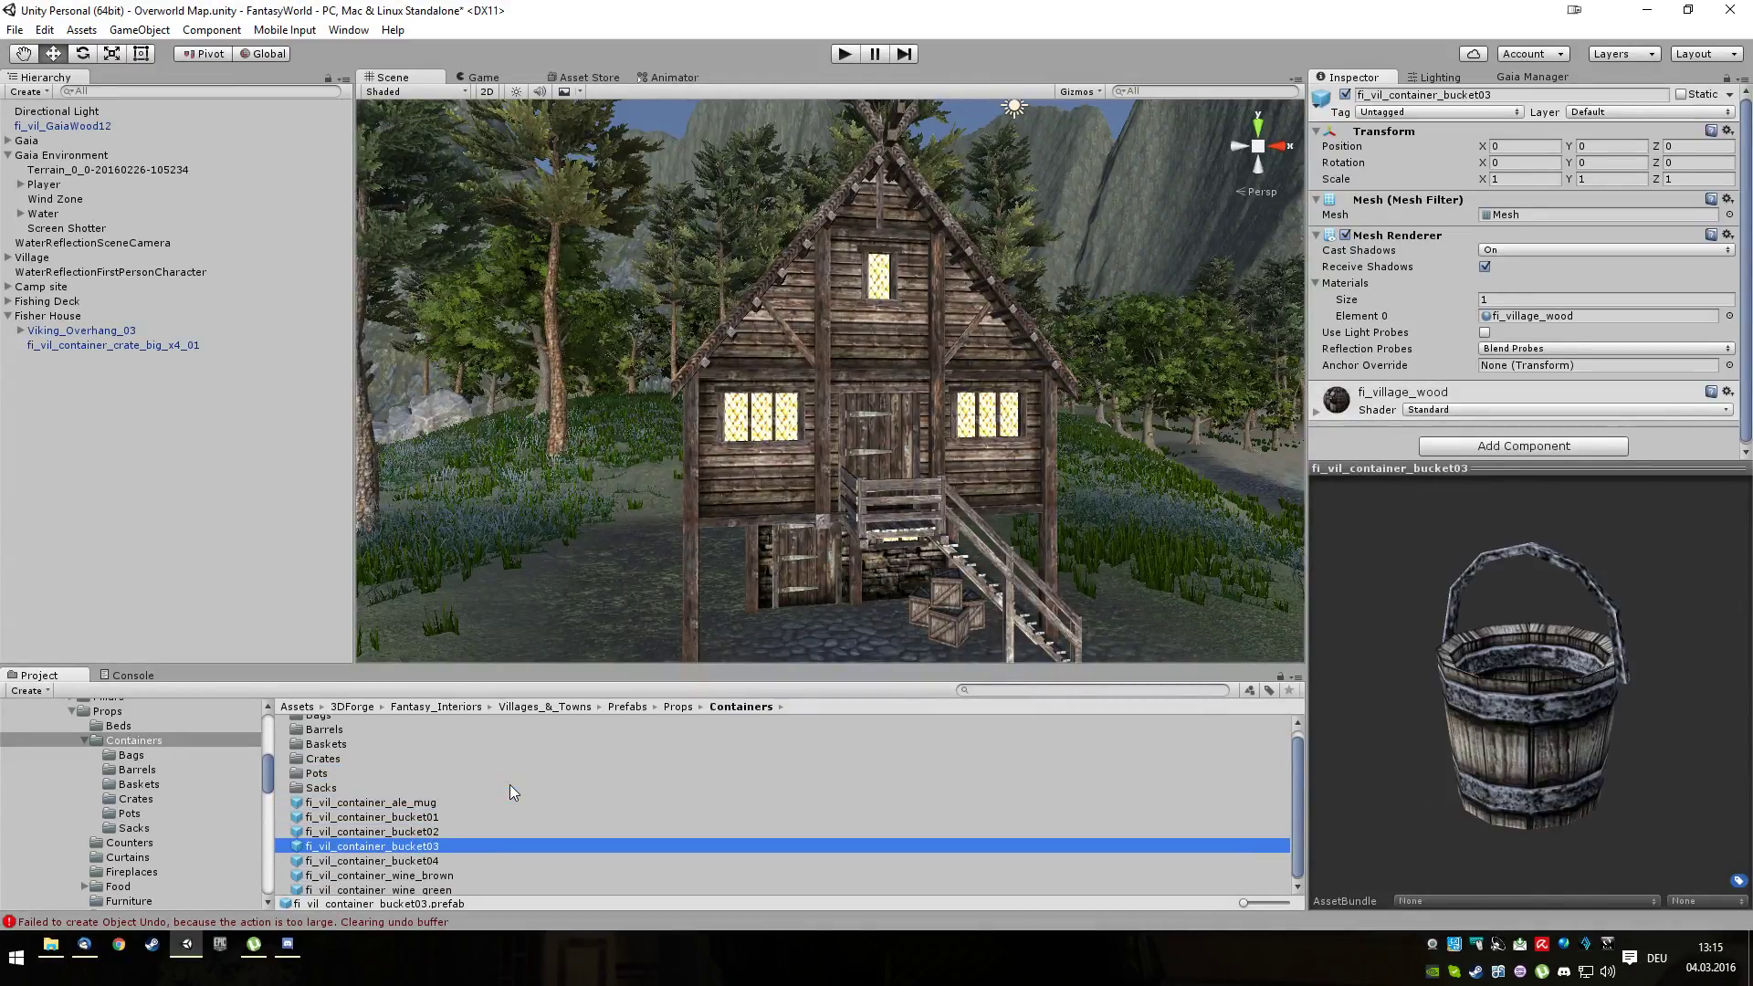
pyautogui.press('Up')
pyautogui.press('Up')
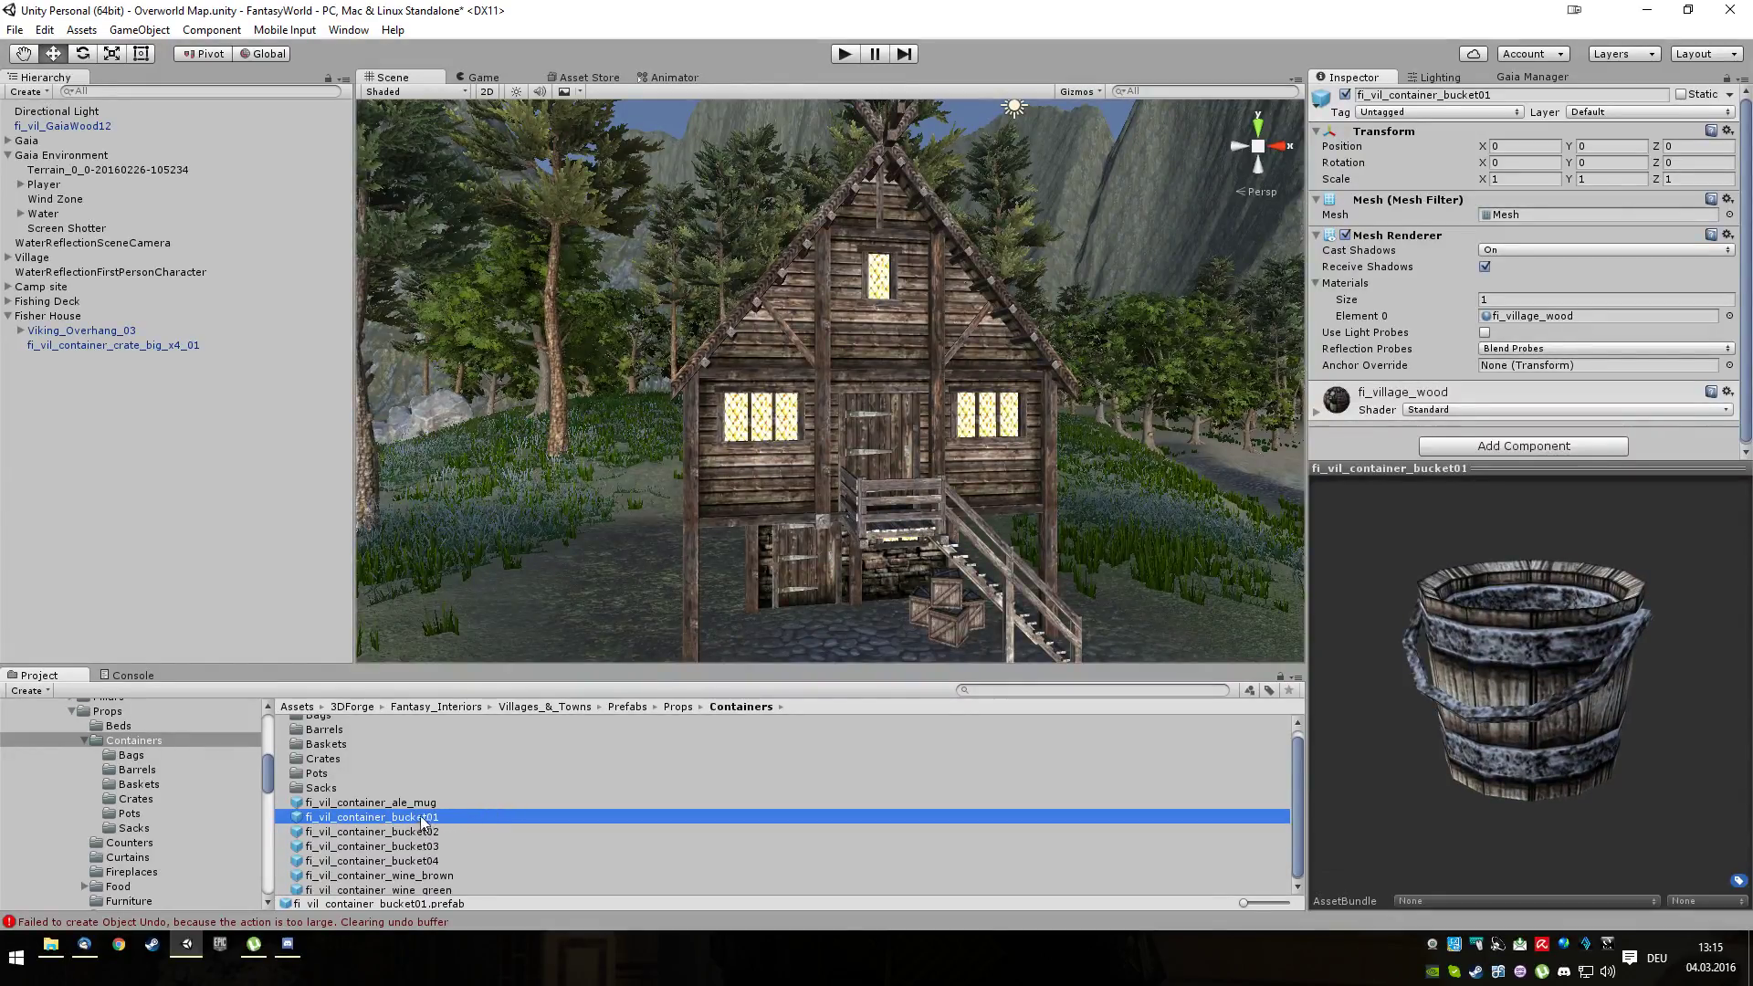
pyautogui.moveTo(423, 815); pyautogui.dragTo(890, 616)
pyautogui.scroll(-3, 858, 657)
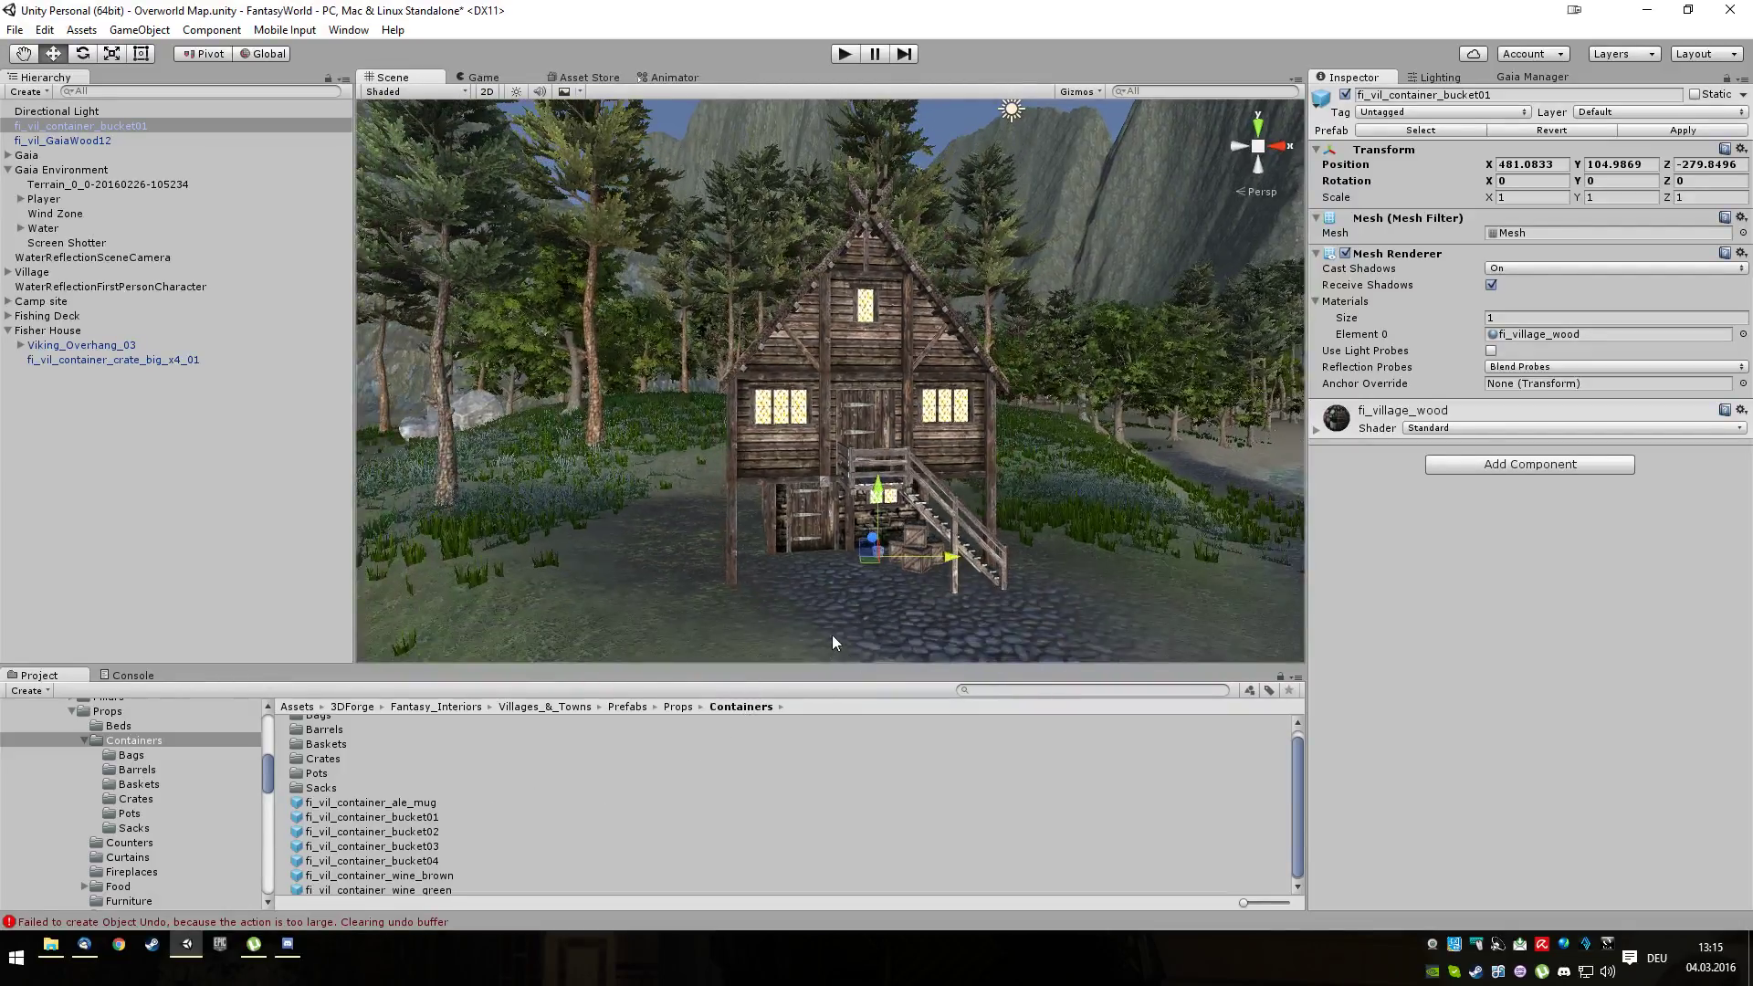
pyautogui.moveTo(112, 124); pyautogui.dragTo(83, 333)
# Place the fi_vil_container_bucket02 prefab near the outer end of the Fishing Deck's pier, at about X 526.19, Z -278.73
pyautogui.click(41, 302)
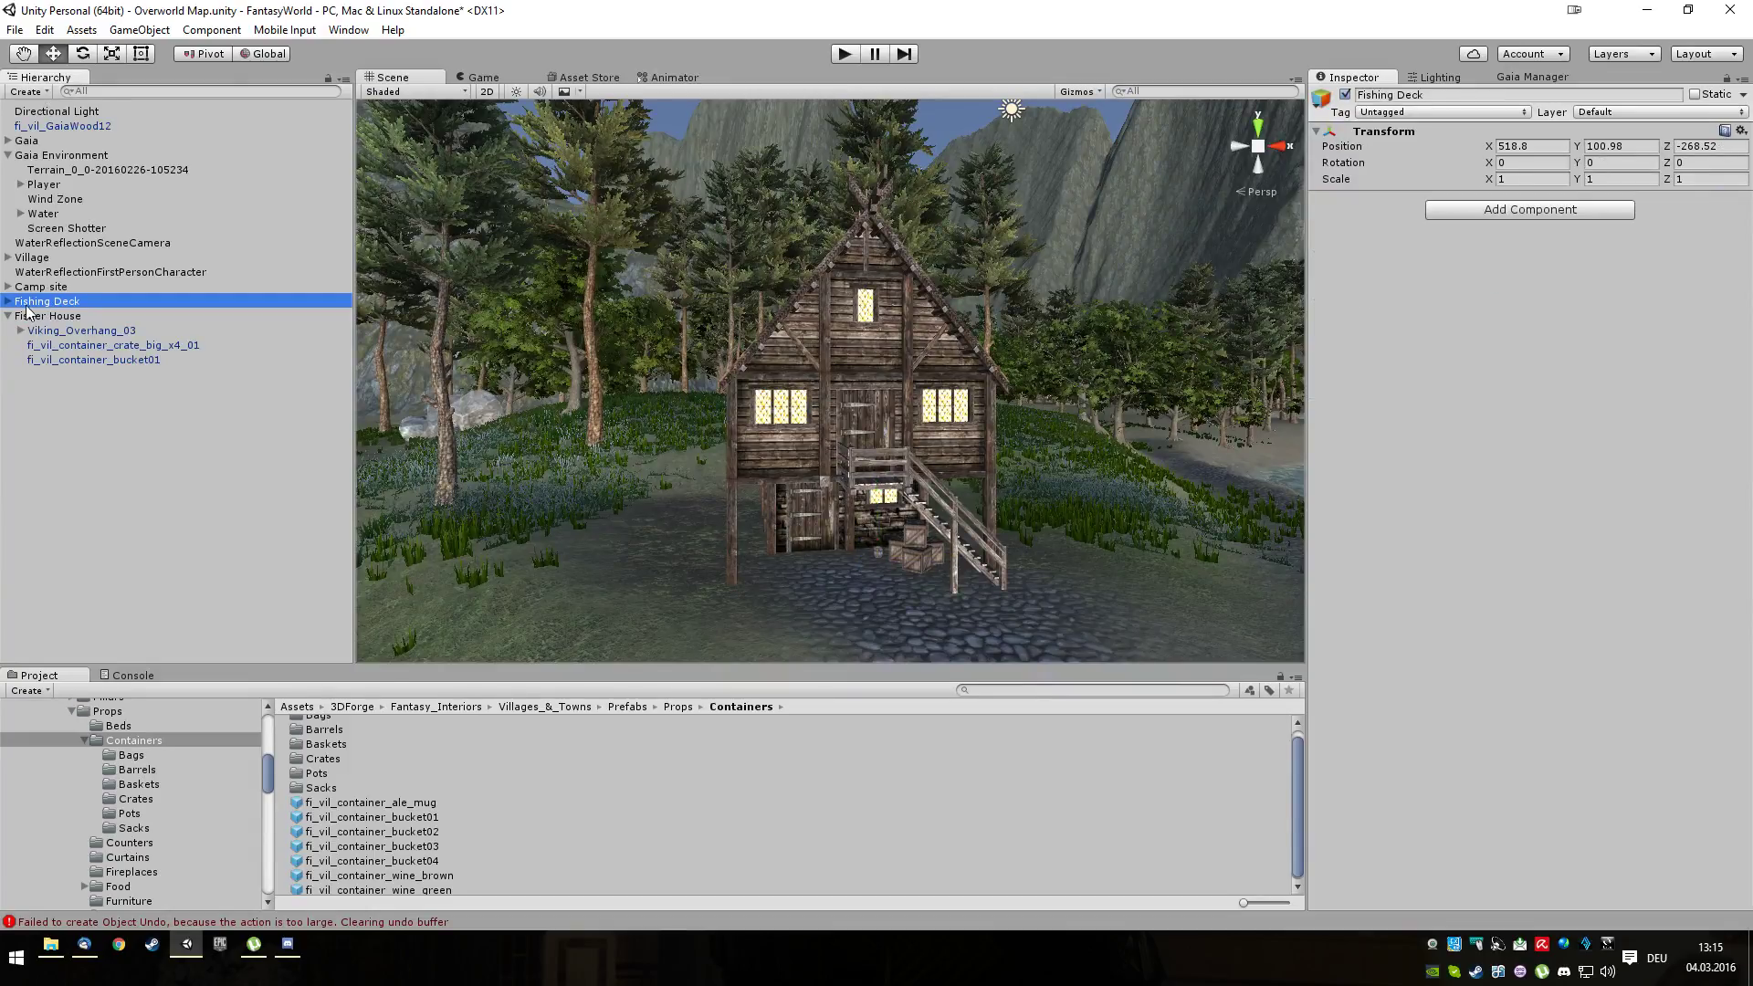
pyautogui.press('f')
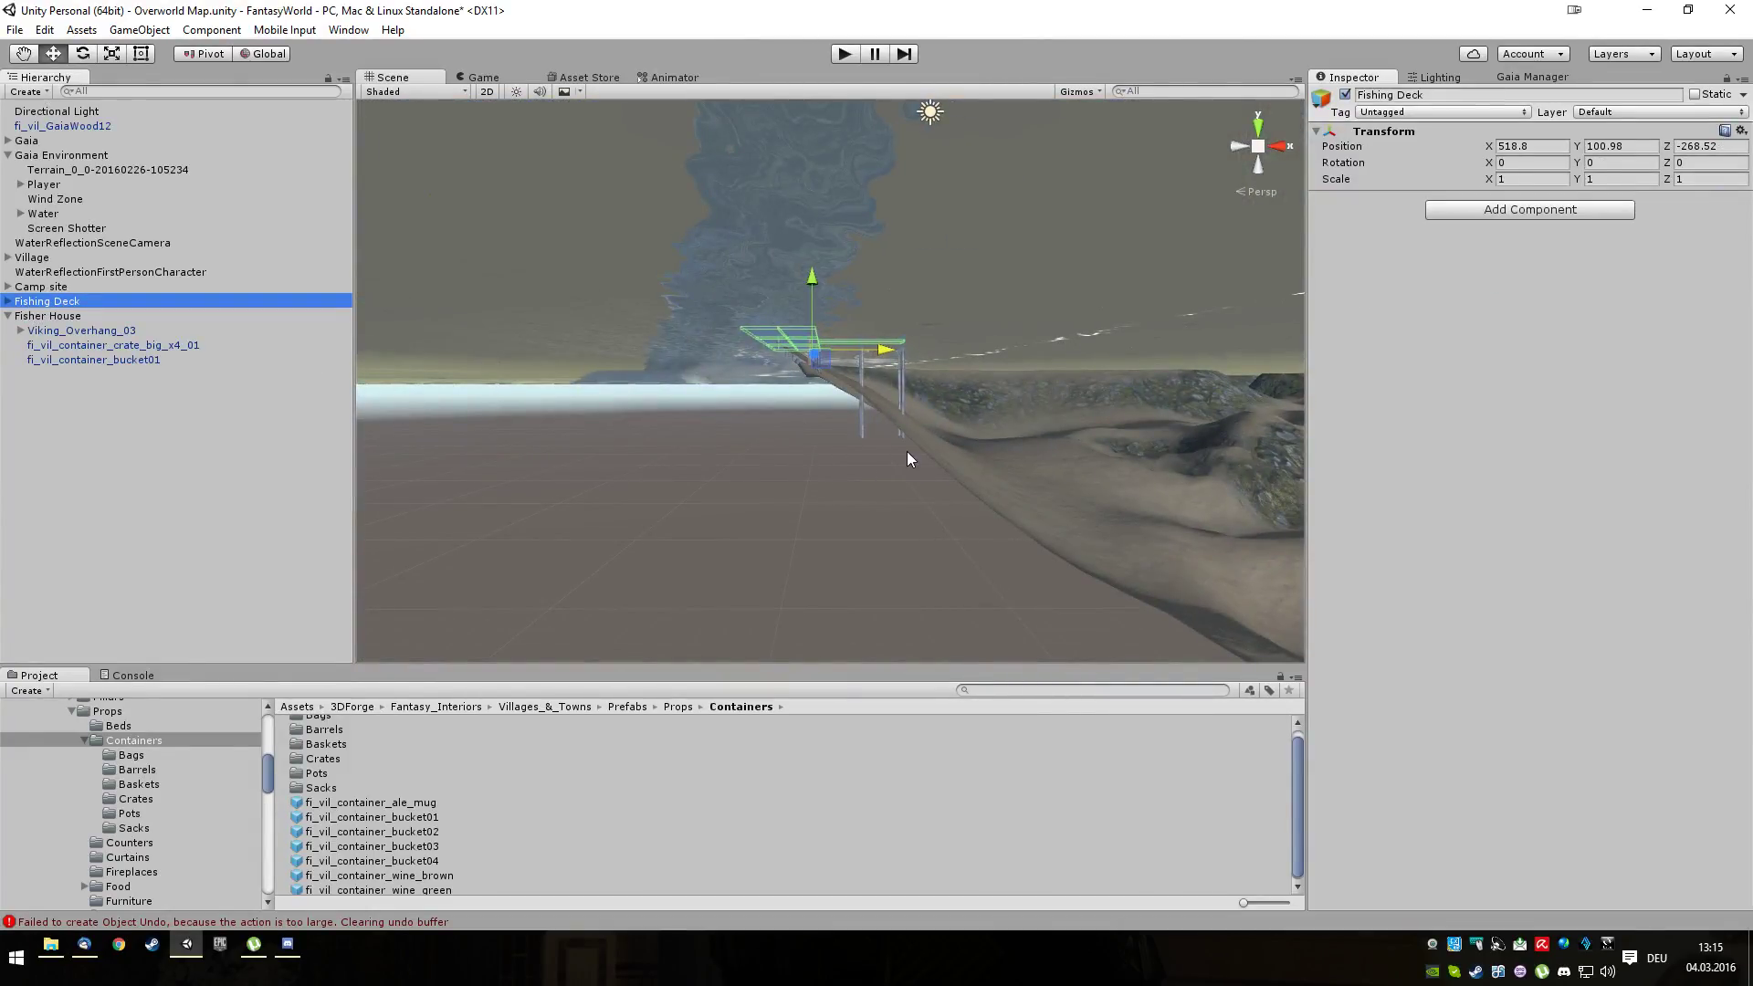
pyautogui.keyDown('alt'); pyautogui.moveTo(906, 451); pyautogui.dragTo(661, 568); pyautogui.keyUp('alt')
pyautogui.scroll(4, 801, 374)
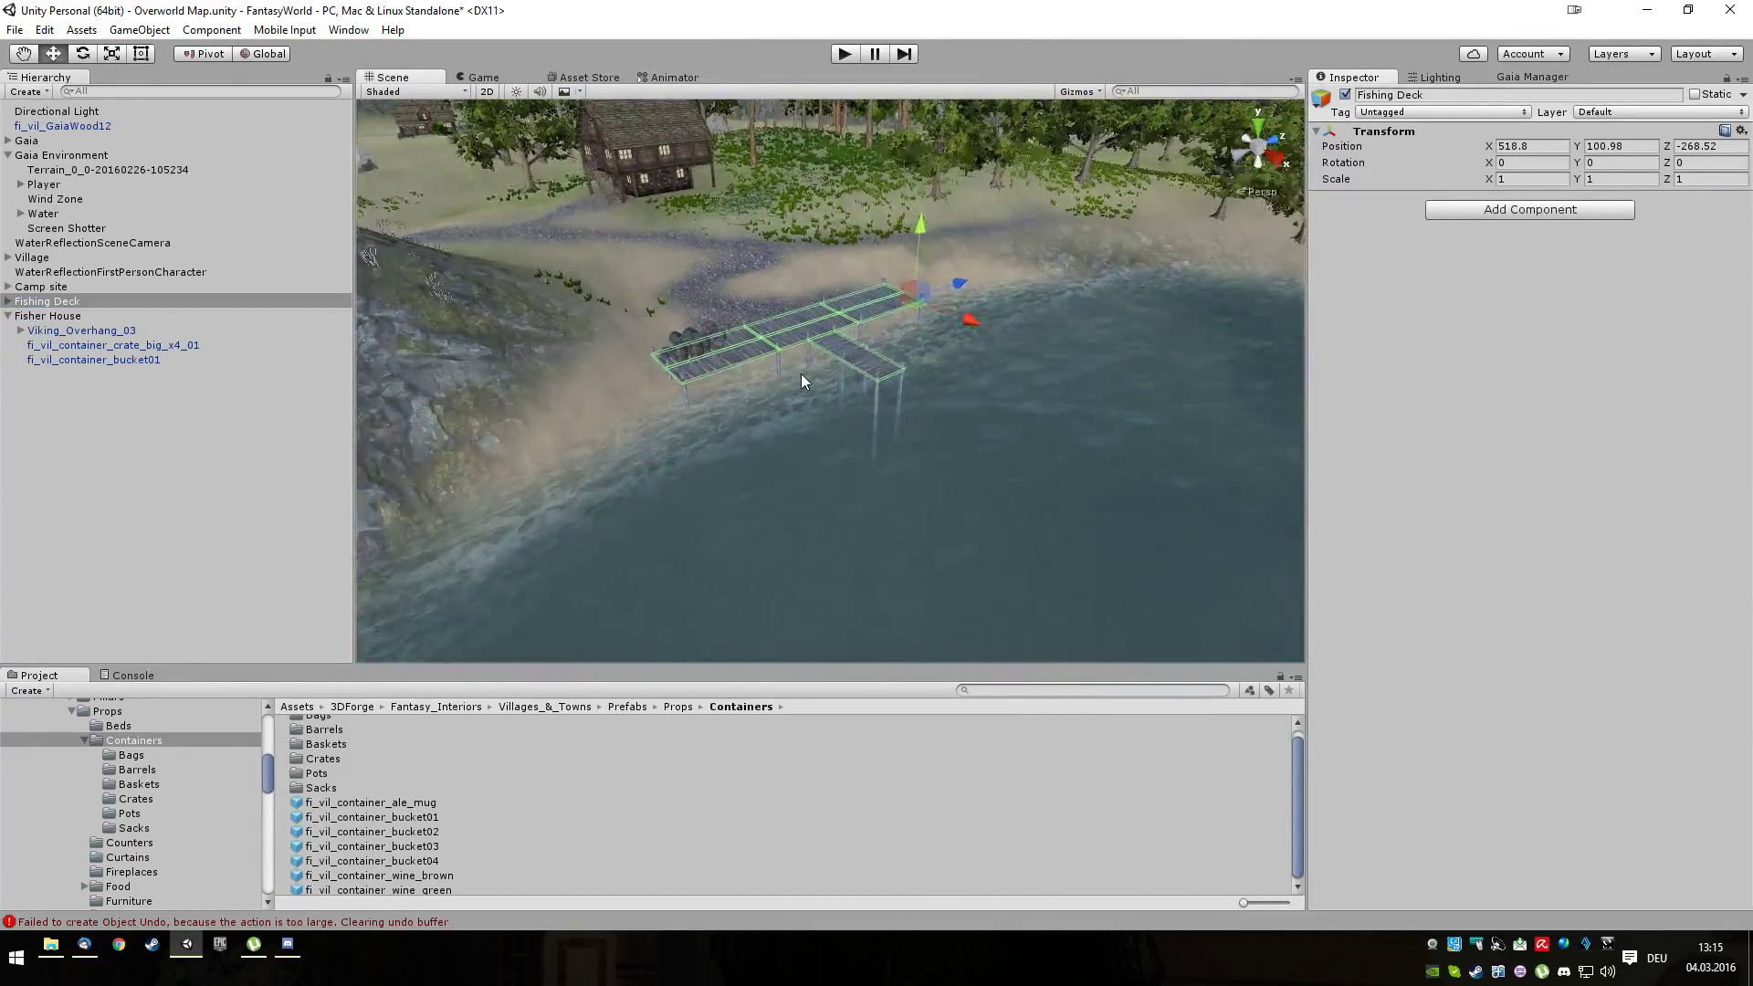
pyautogui.scroll(5, 801, 374)
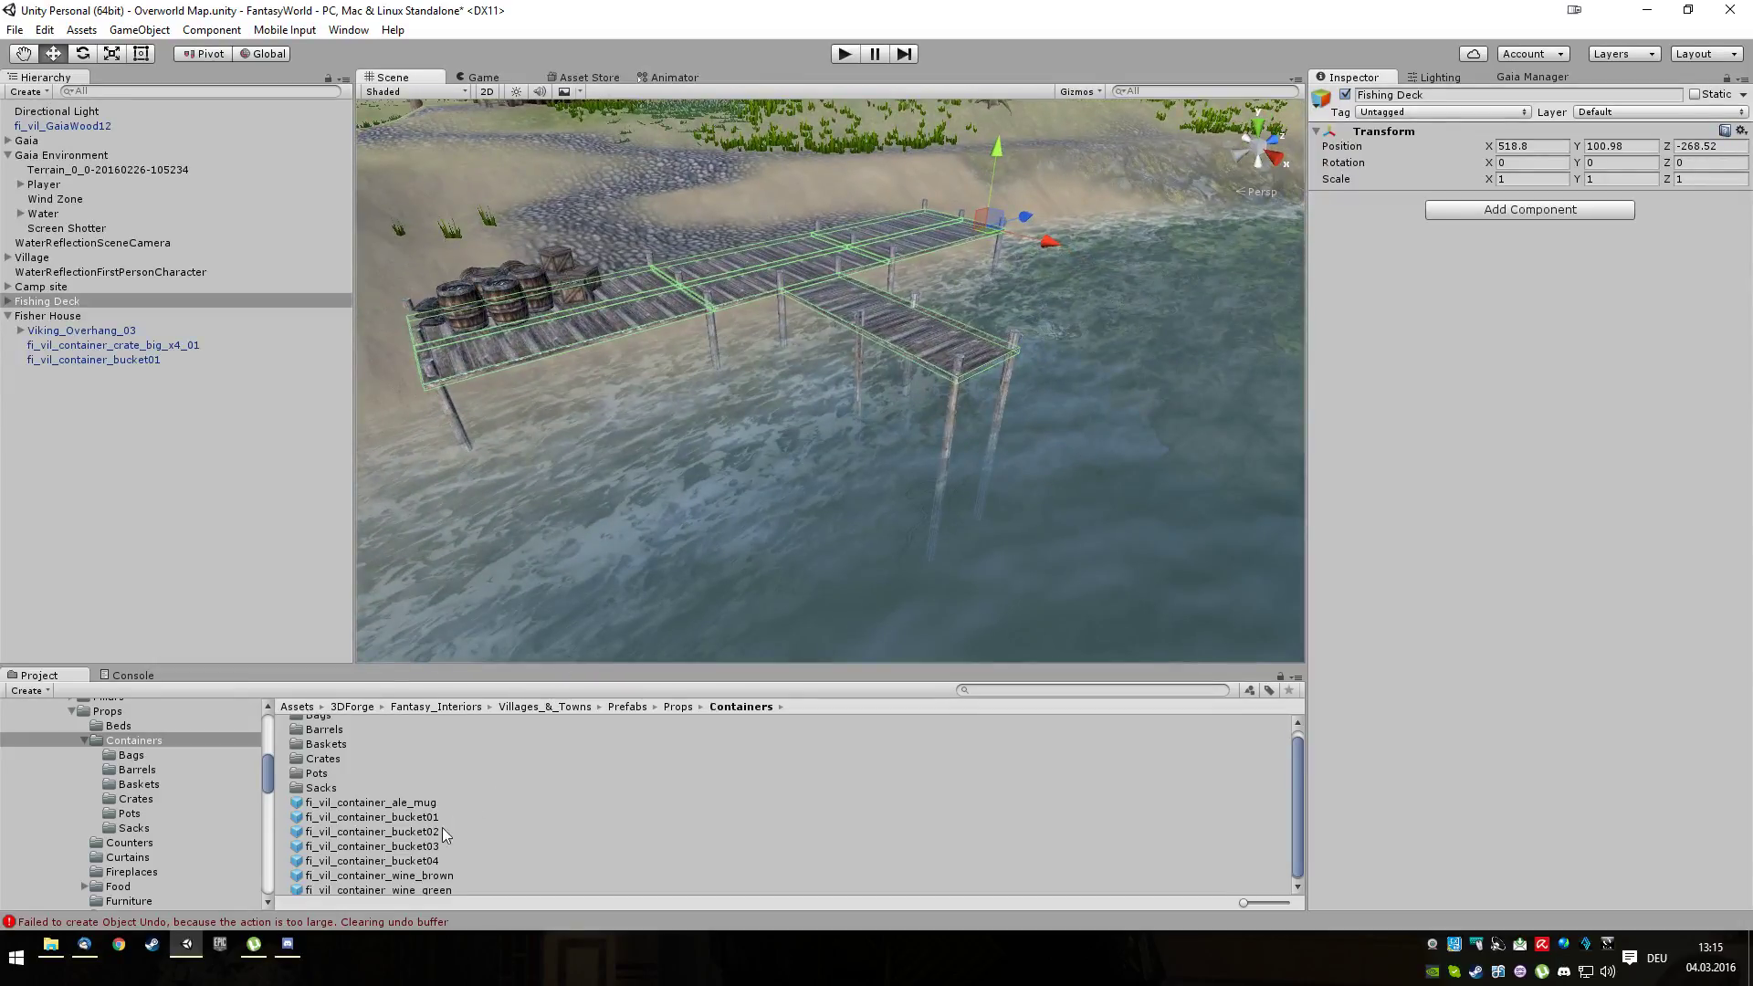
pyautogui.moveTo(423, 834); pyautogui.dragTo(954, 349)
pyautogui.scroll(6, 1005, 389)
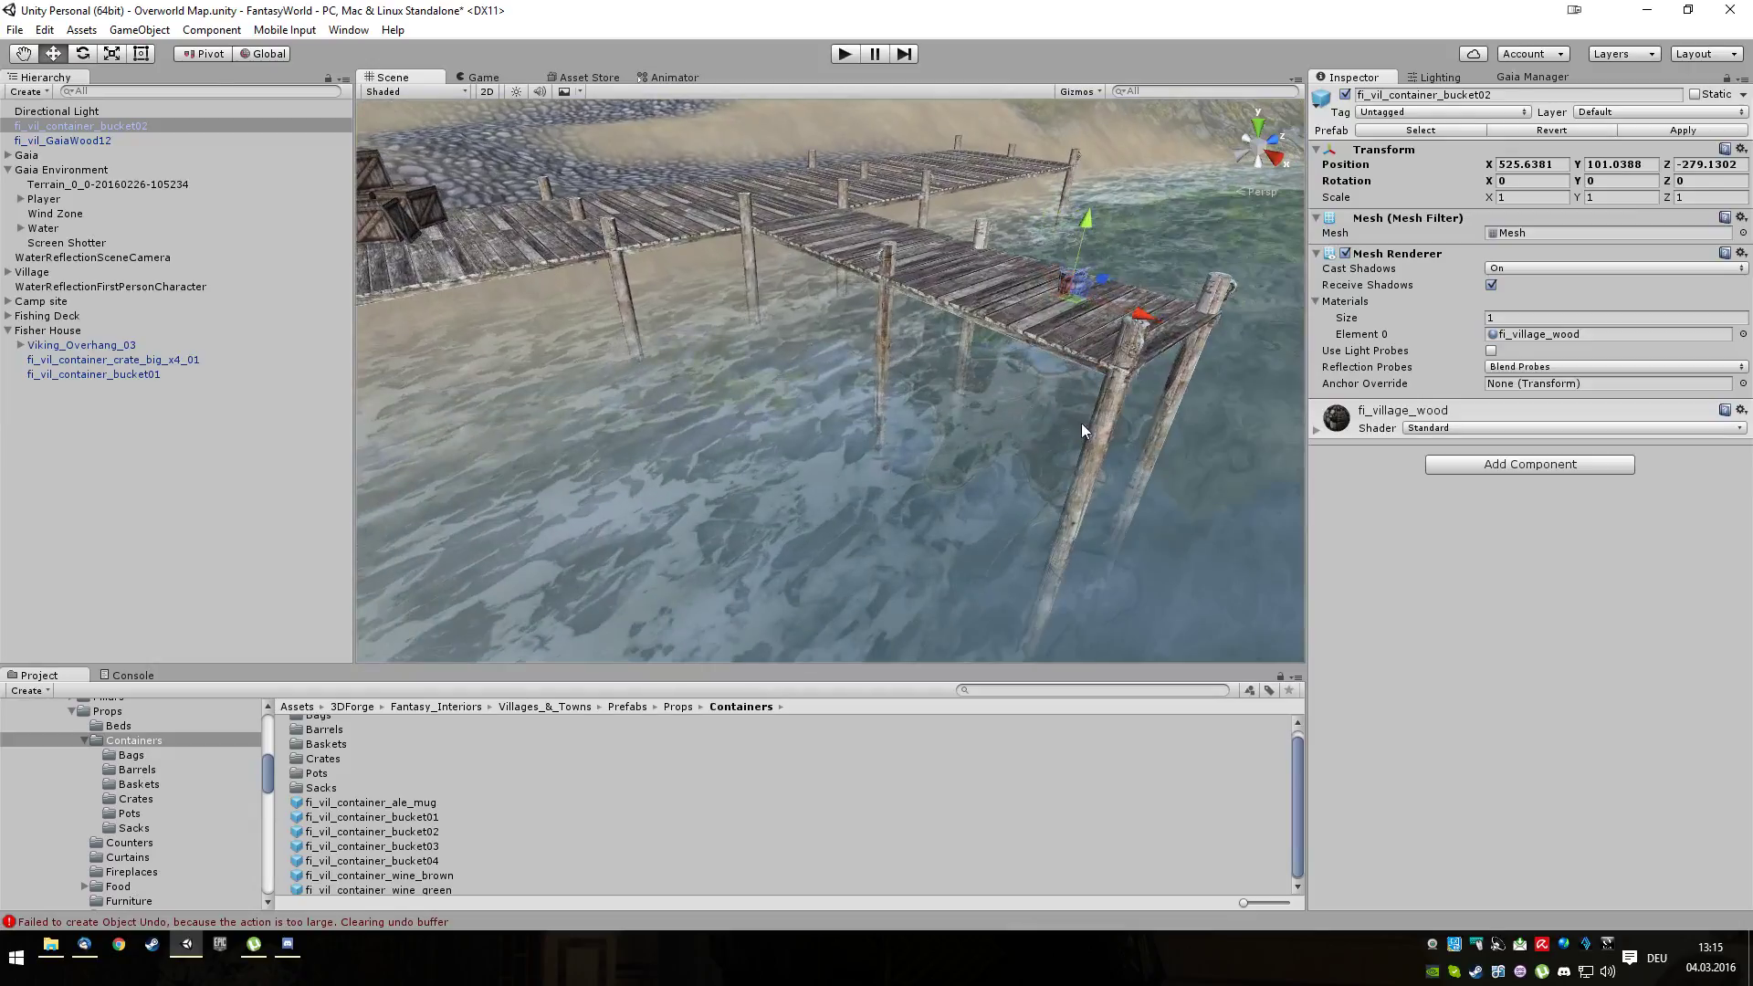
pyautogui.keyDown('alt'); pyautogui.moveTo(1080, 423); pyautogui.dragTo(839, 436); pyautogui.keyUp('alt')
# Examine the layout of the fishing deck, the shoreline and the path up to the fisher house from above
pyautogui.scroll(-3, 790, 439)
pyautogui.scroll(-4, 790, 442)
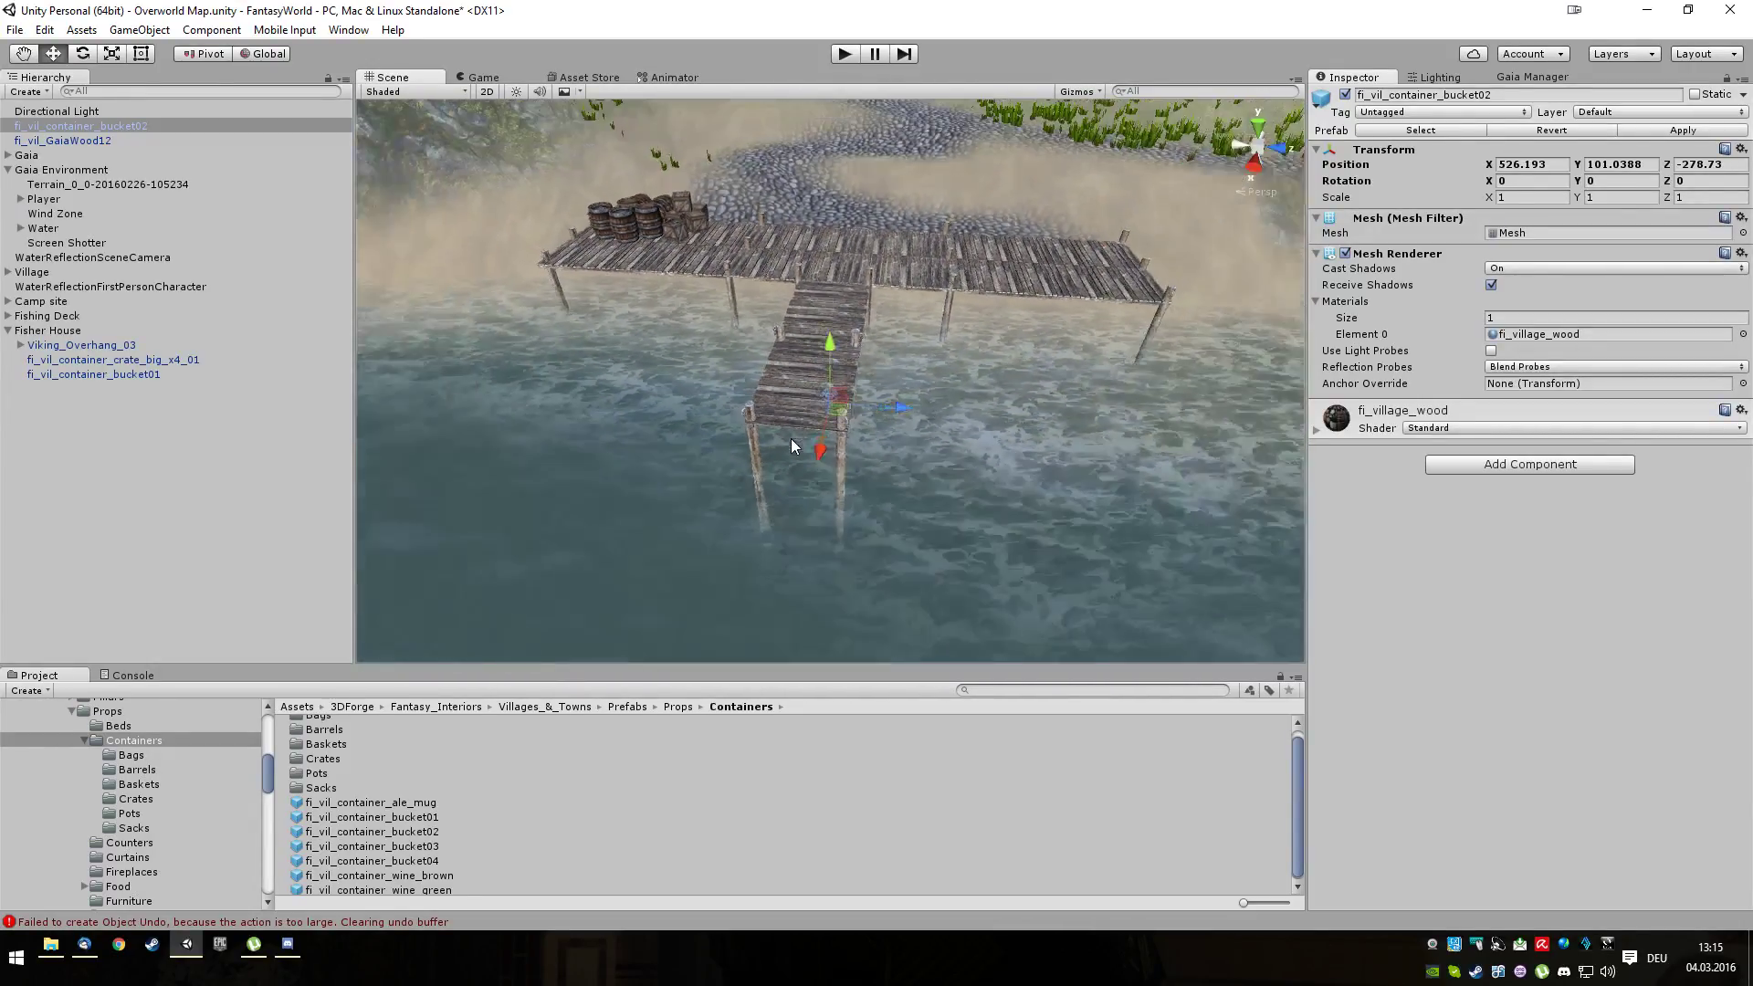
pyautogui.keyDown('alt'); pyautogui.moveTo(874, 474); pyautogui.dragTo(912, 504); pyautogui.keyUp('alt')
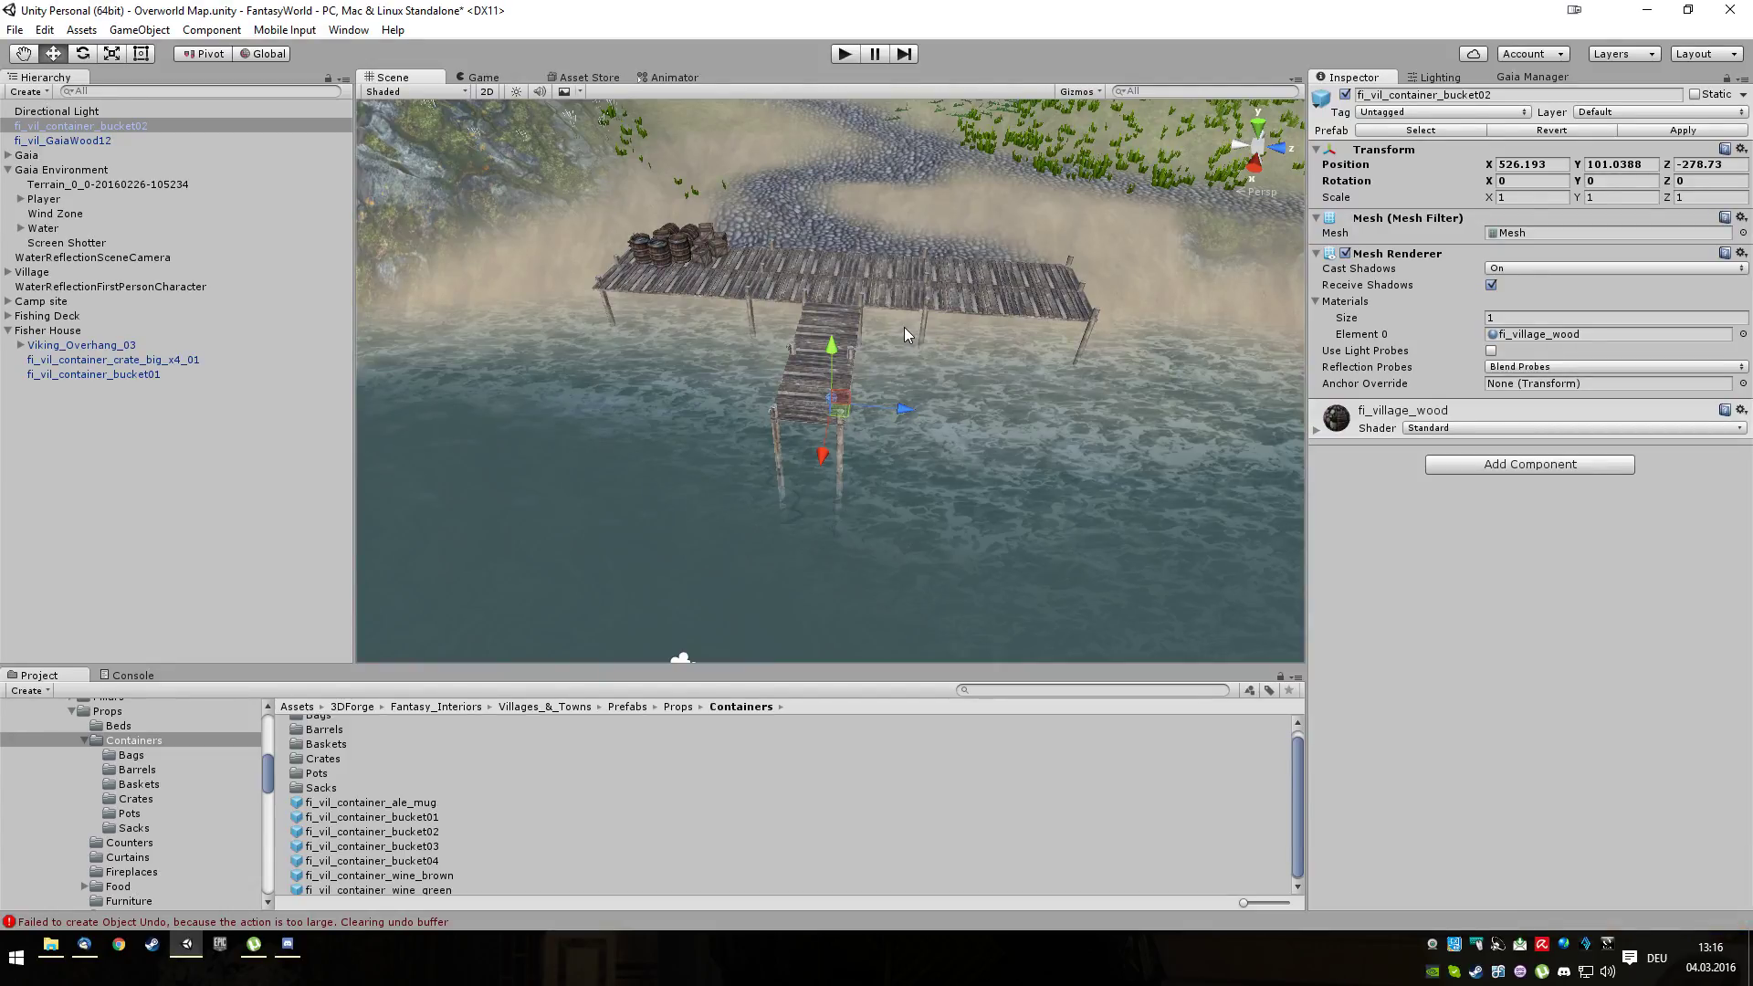
pyautogui.scroll(-3, 897, 347)
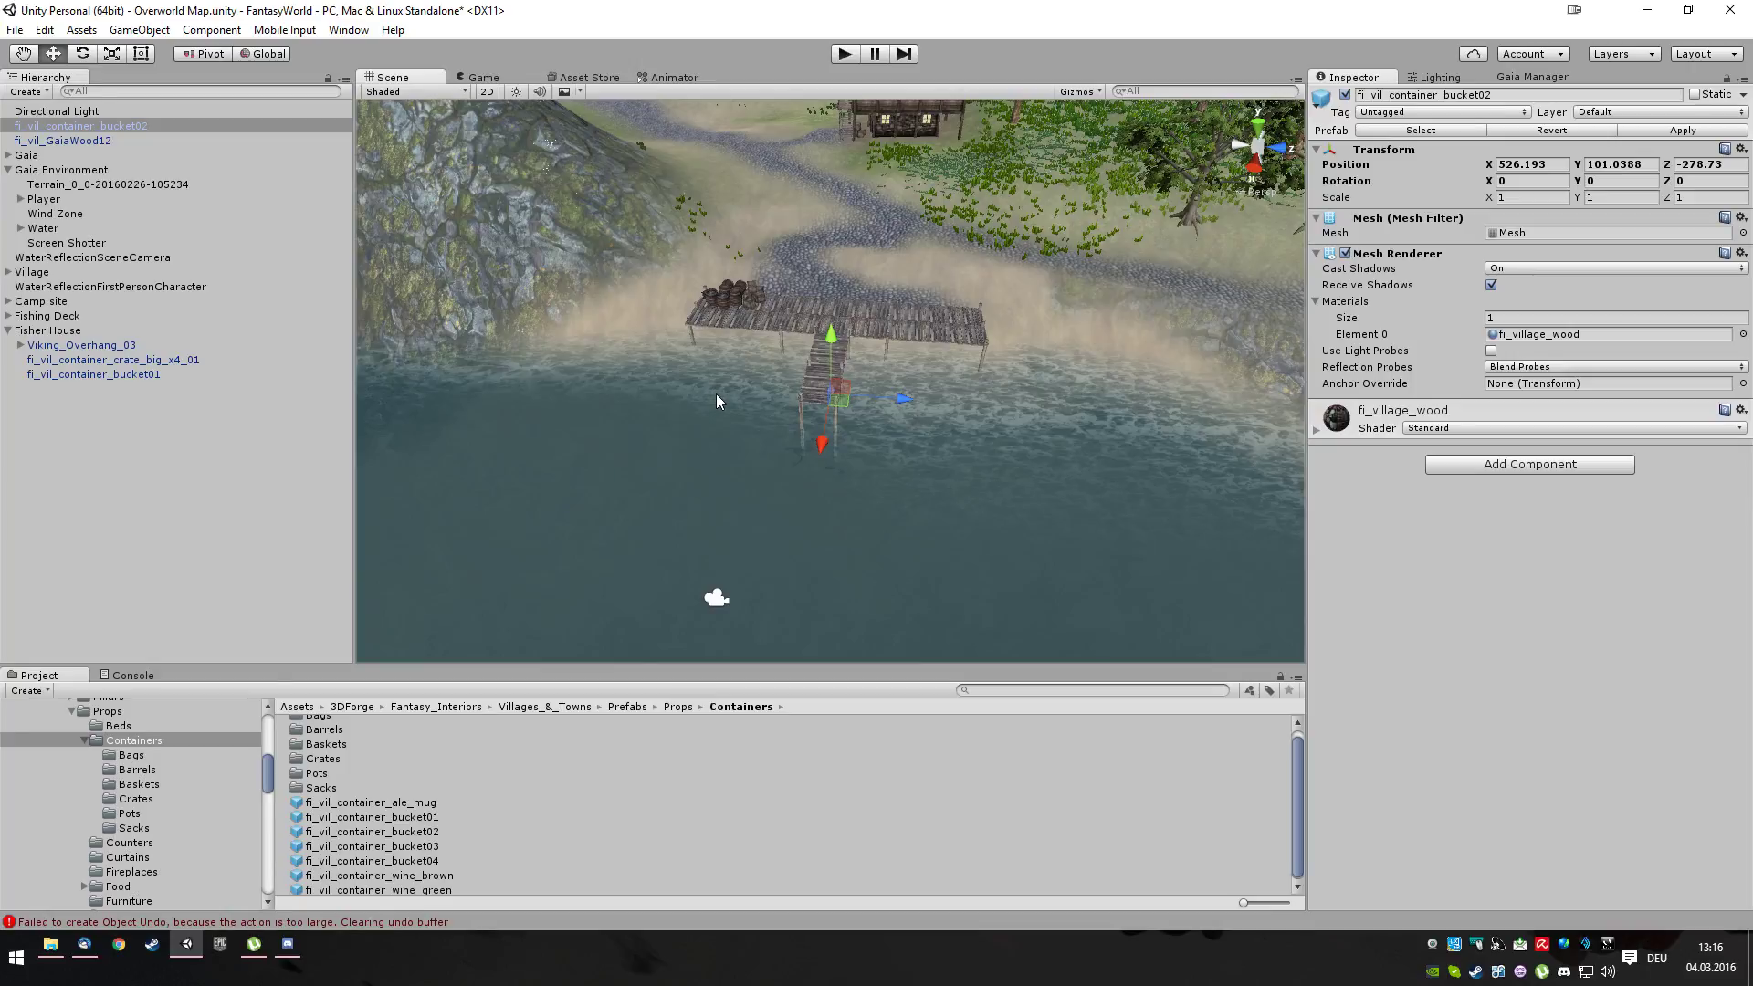
pyautogui.scroll(-5, 682, 397)
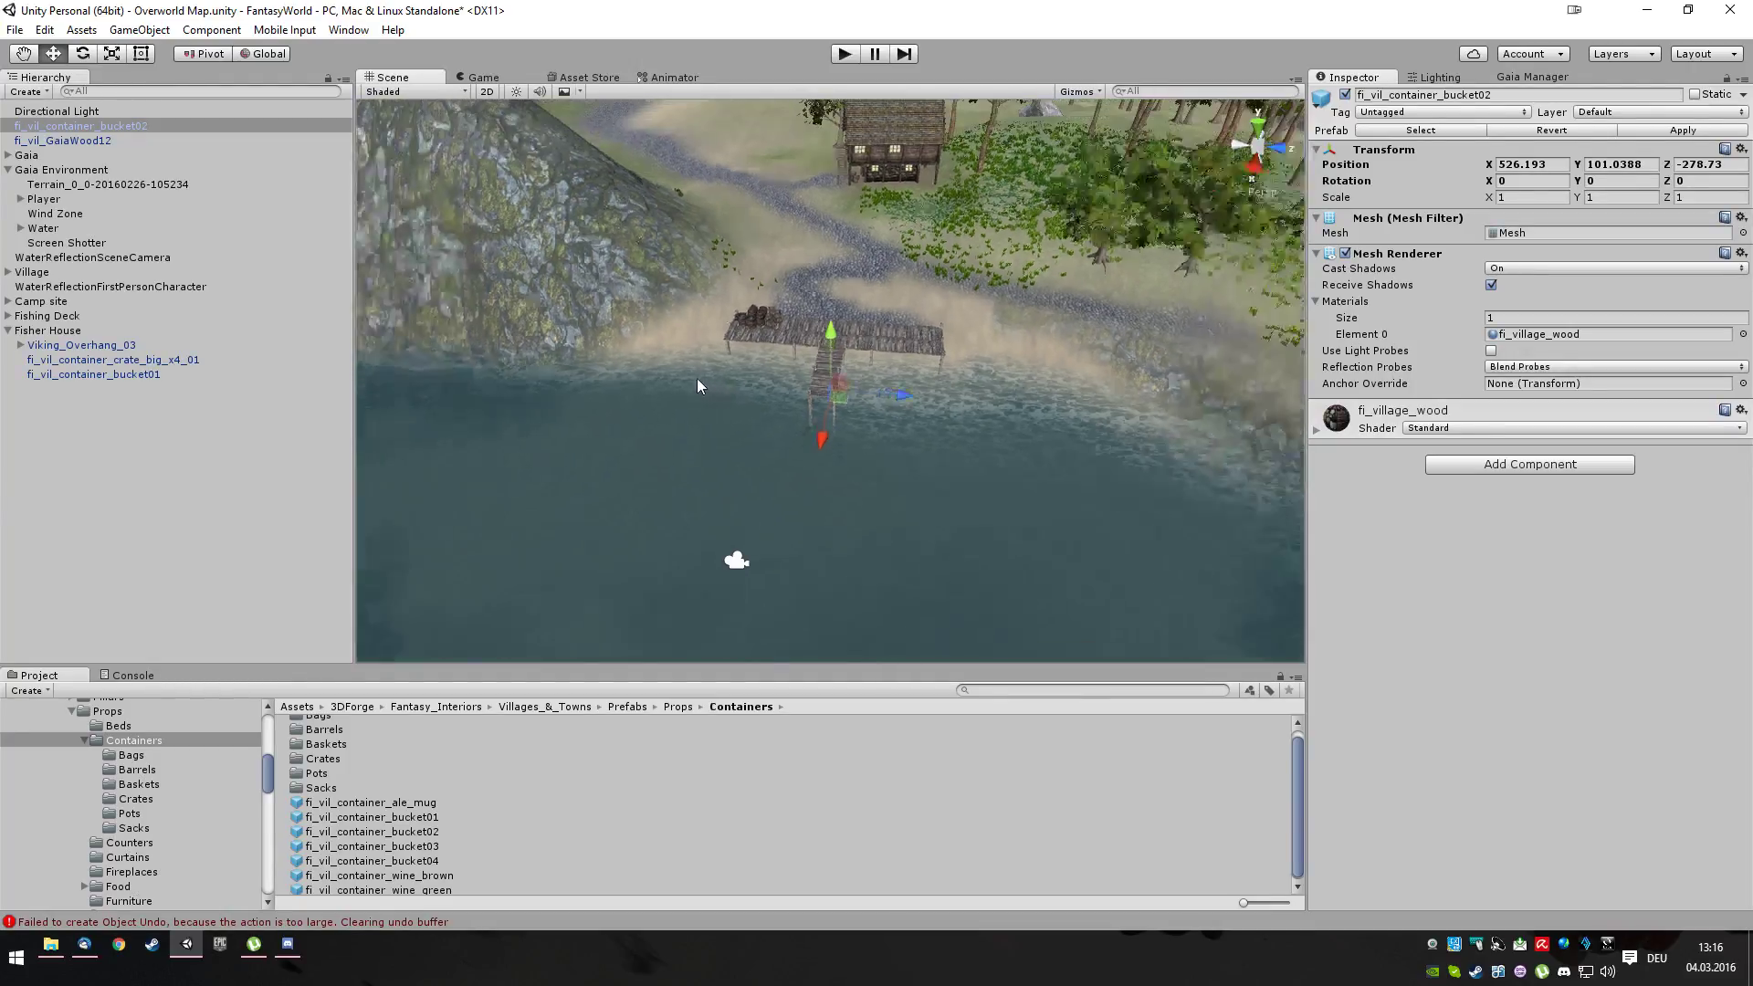
pyautogui.scroll(3, 710, 386)
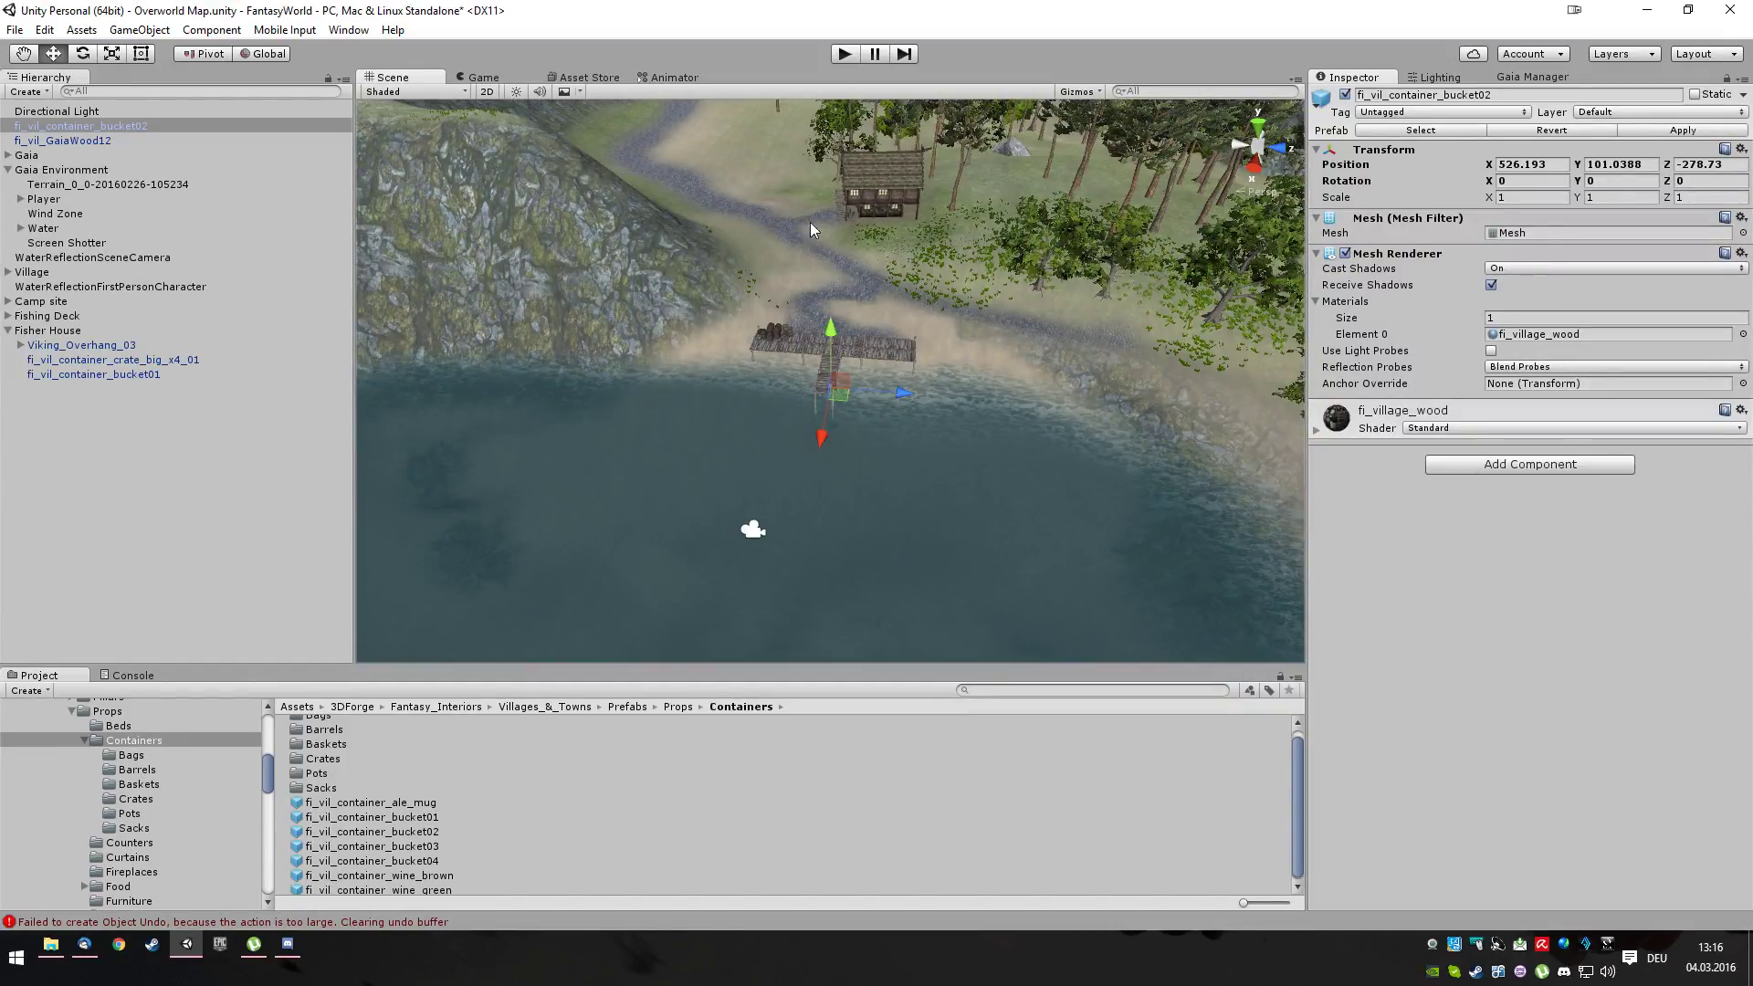
pyautogui.scroll(2, 815, 221)
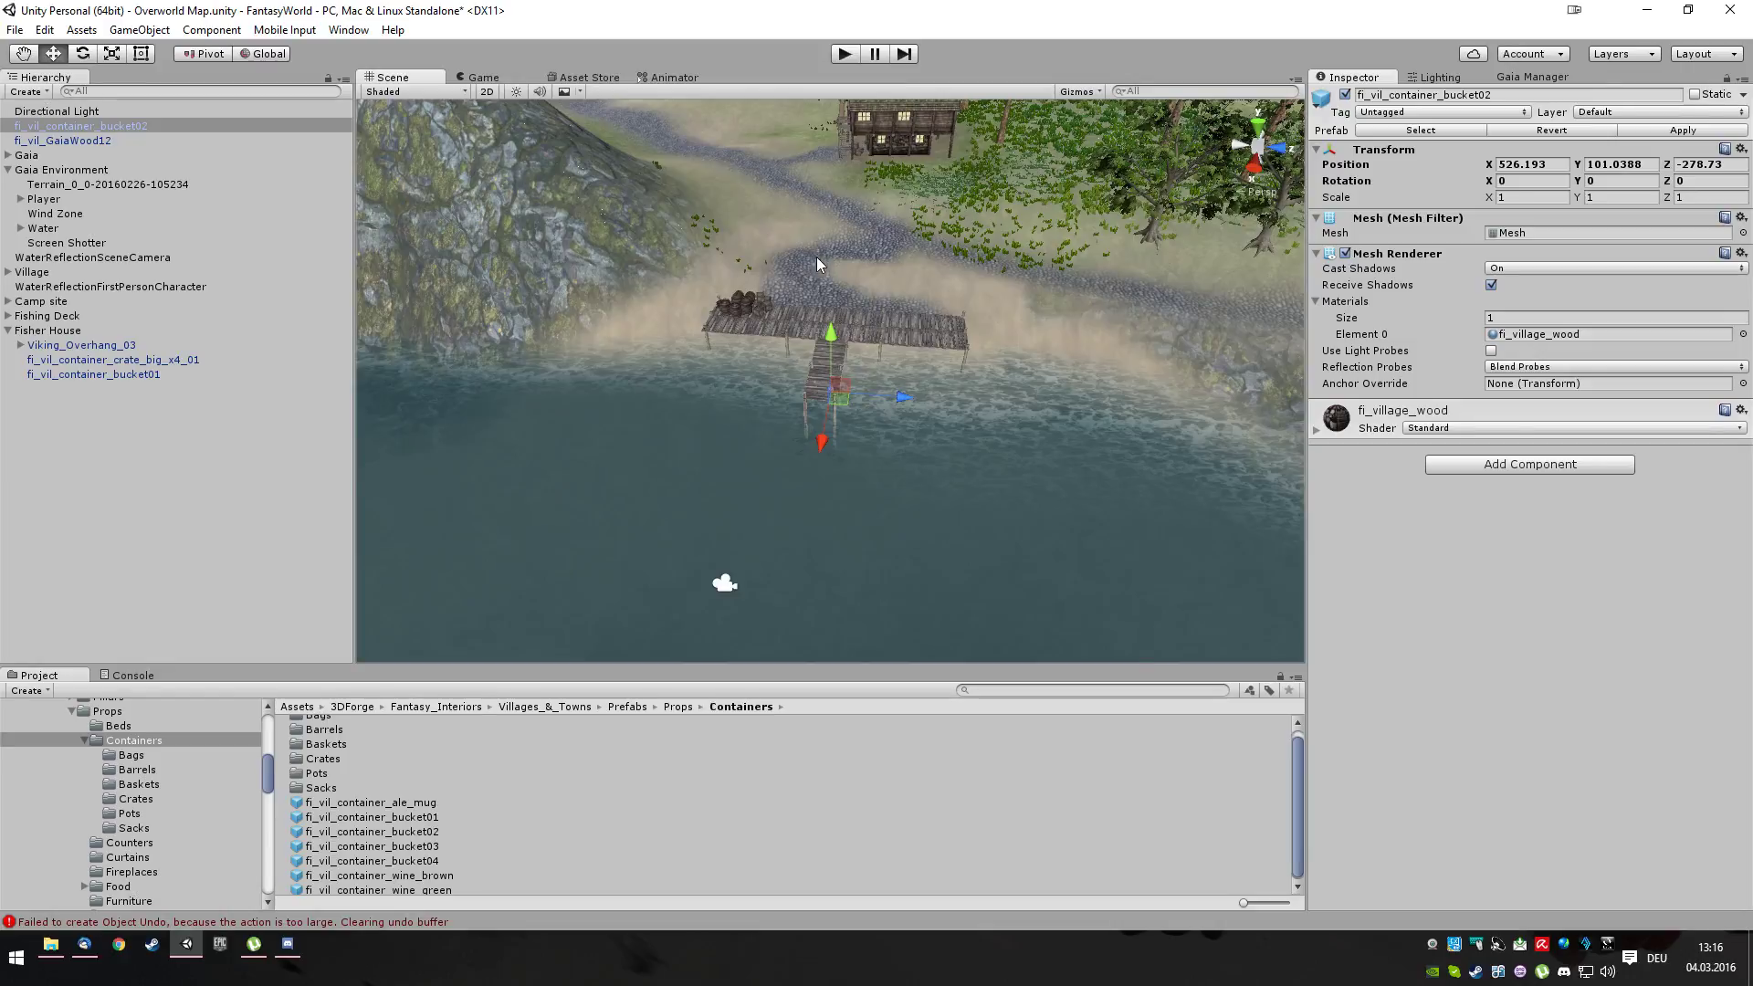
pyautogui.keyDown('alt'); pyautogui.moveTo(844, 221); pyautogui.dragTo(832, 267); pyautogui.keyUp('alt')
pyautogui.scroll(-10, 897, 276)
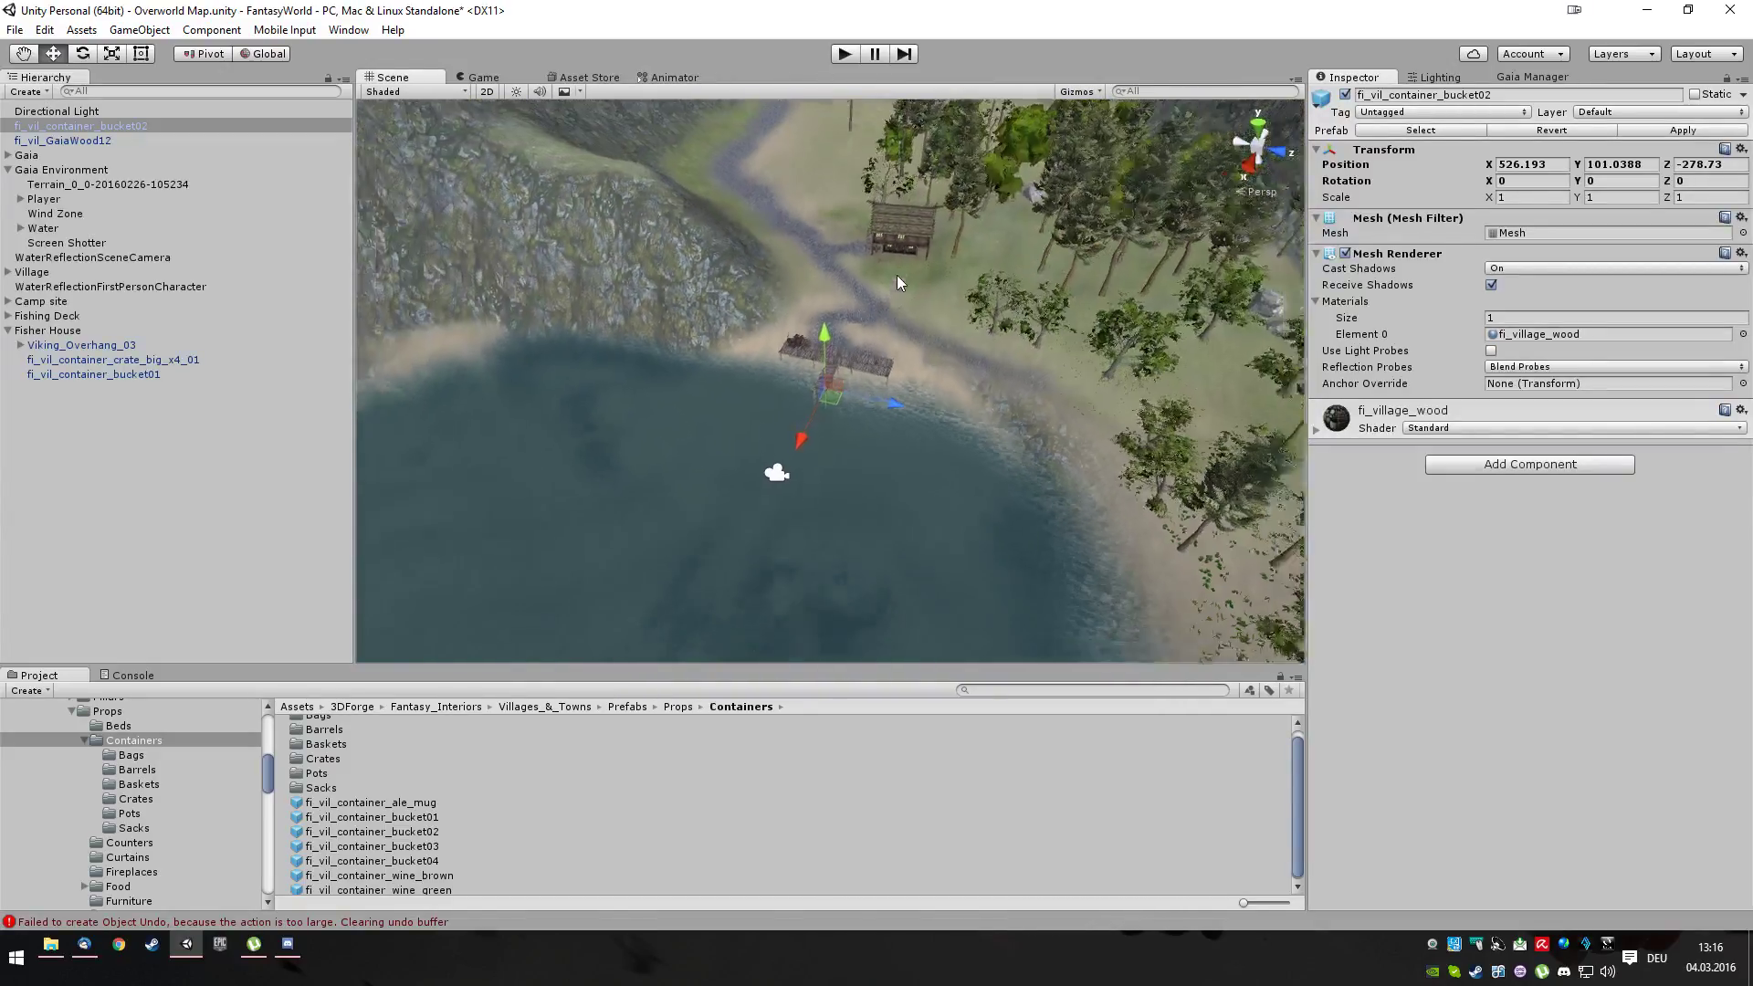
# Examine the forest between the fishing deck and the rocky cliff, including the wooden hut in the clearing
pyautogui.scroll(3, 890, 326)
pyautogui.press('Right')
pyautogui.press('Right')
pyautogui.press('Right')
pyautogui.press('Right')
pyautogui.press('Right')
pyautogui.press('Right')
pyautogui.press('Right')
pyautogui.press('Right')
pyautogui.press('Right')
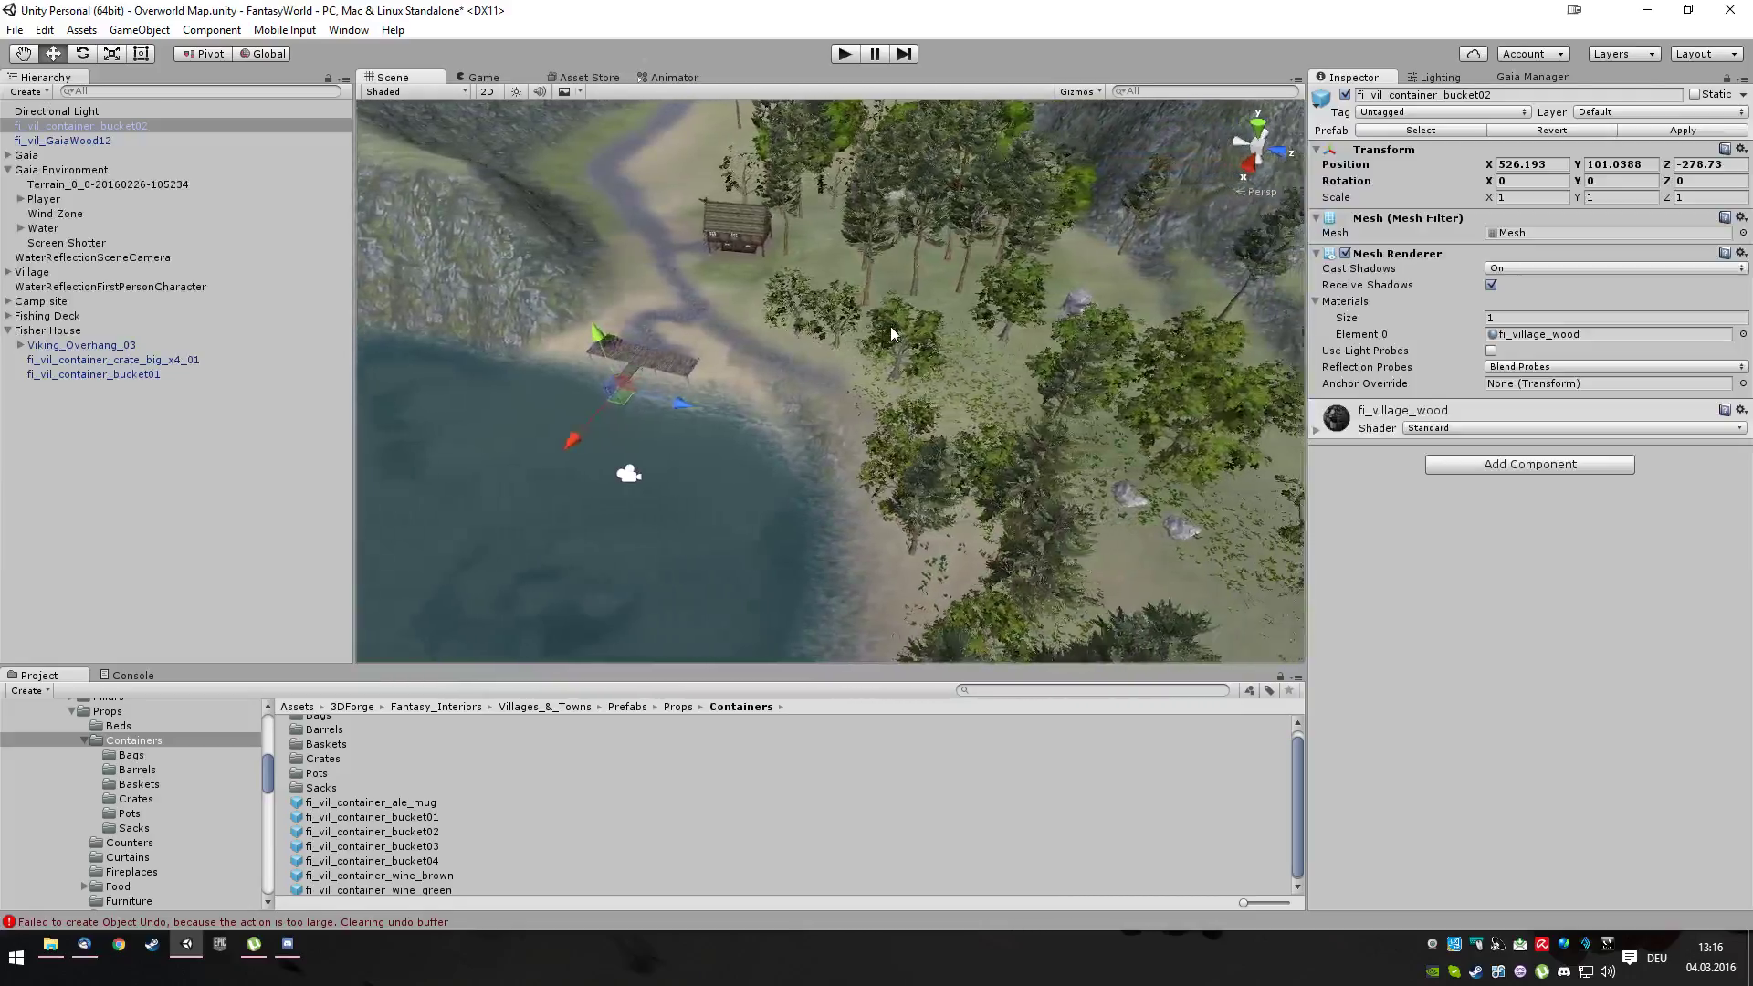
pyautogui.press('Down')
pyautogui.press('Down')
pyautogui.press('Down')
pyautogui.press('Down')
pyautogui.press('Down')
pyautogui.press('Down')
pyautogui.press('Down')
pyautogui.press('Down')
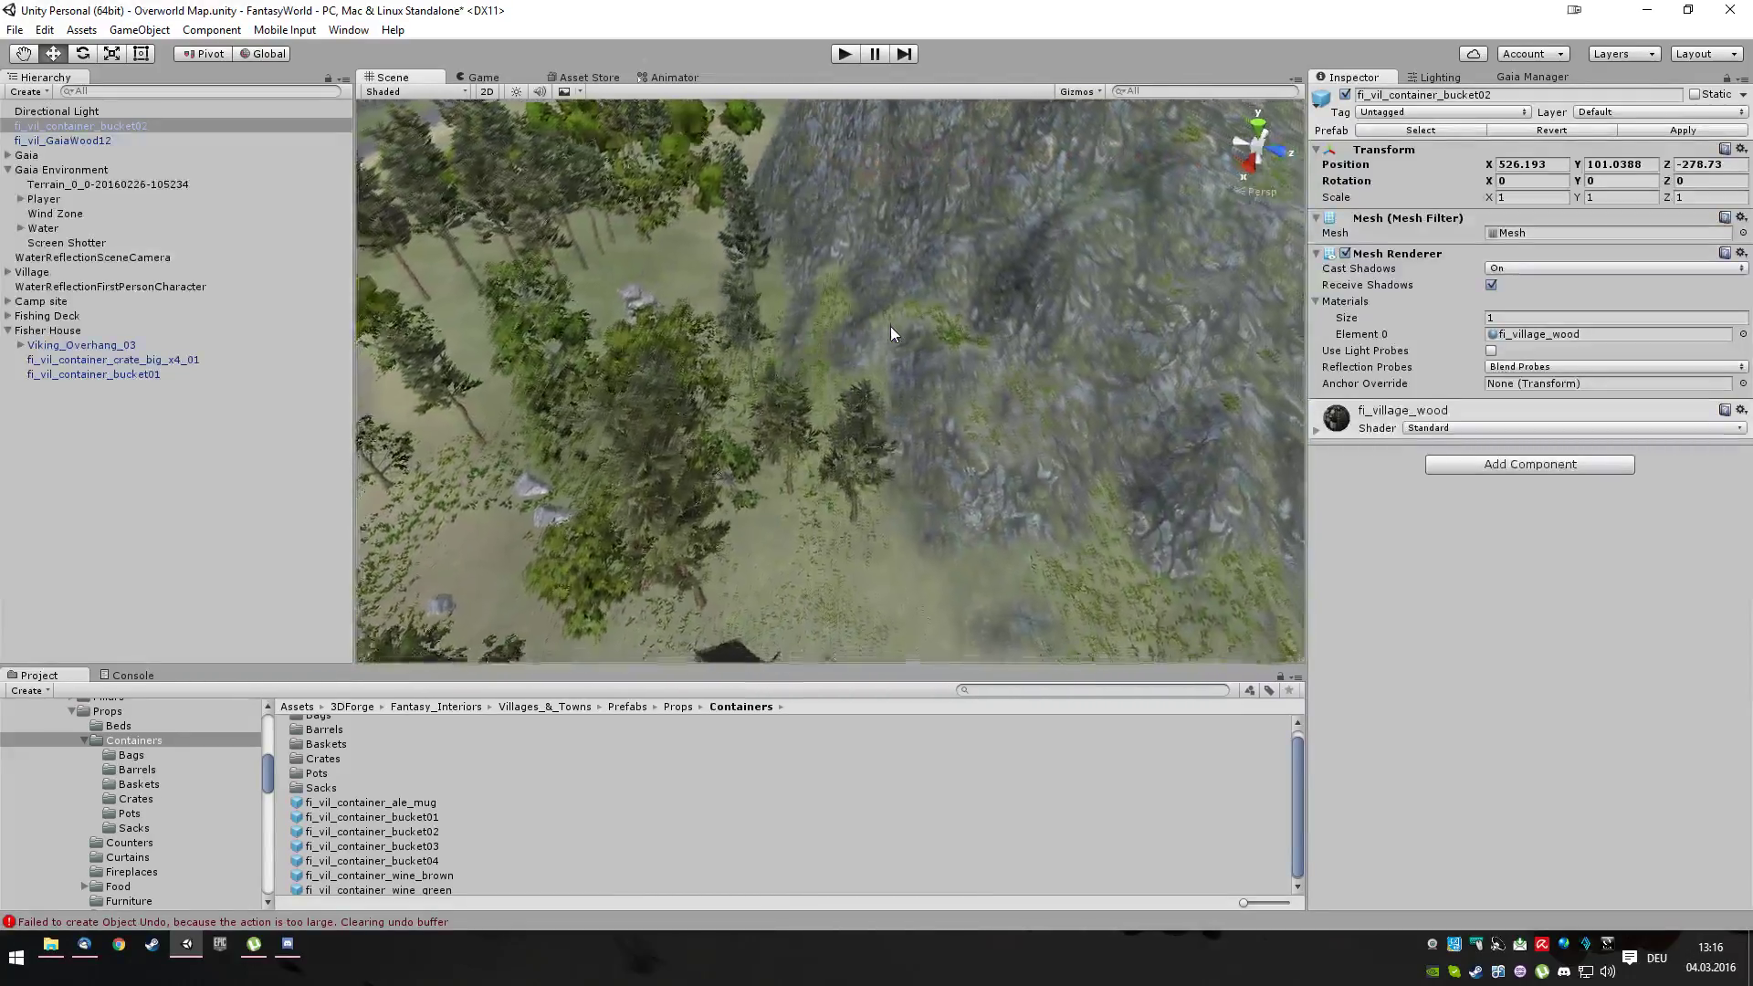
pyautogui.press('Down')
pyautogui.press('Down')
pyautogui.press('Down')
pyautogui.press('Down')
pyautogui.press('Down')
pyautogui.press('Down')
pyautogui.press('Down')
pyautogui.press('Down')
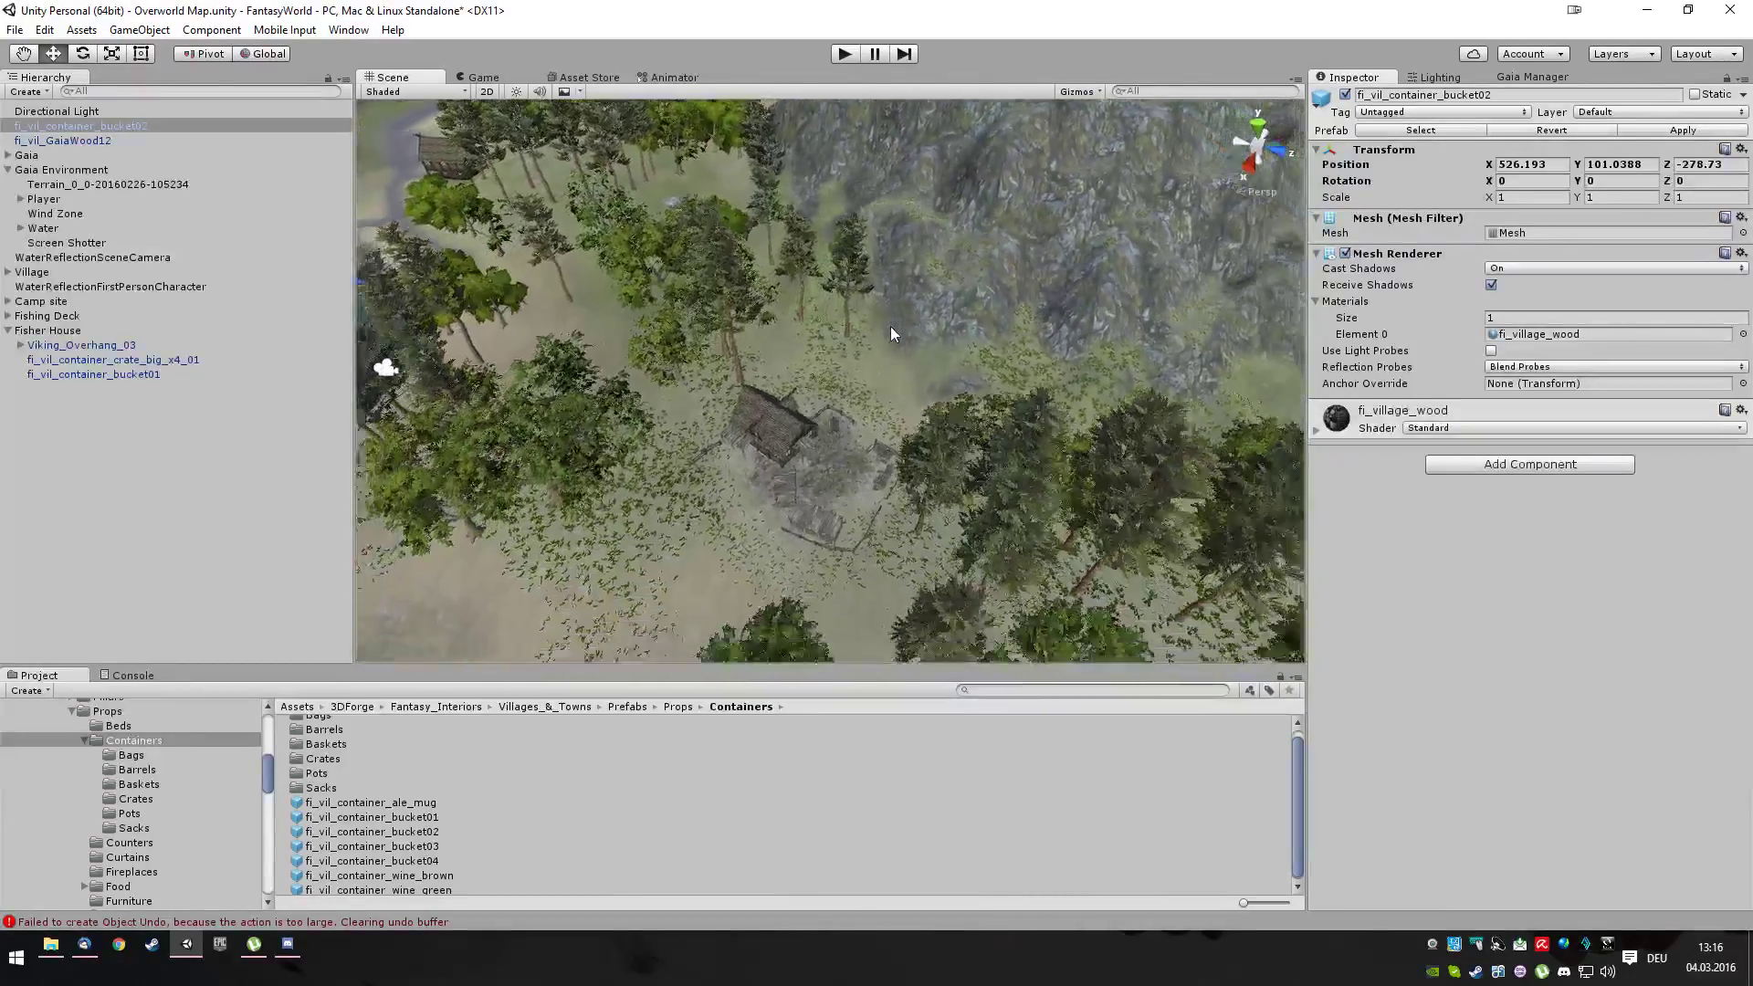
# Inspect the sandy shoreline and the lake inlet below the wooden hut
pyautogui.press('Up')
pyautogui.press('Up')
pyautogui.press('Up')
pyautogui.press('Up')
pyautogui.press('Up')
pyautogui.press('Up')
pyautogui.press('Up')
pyautogui.press('Up')
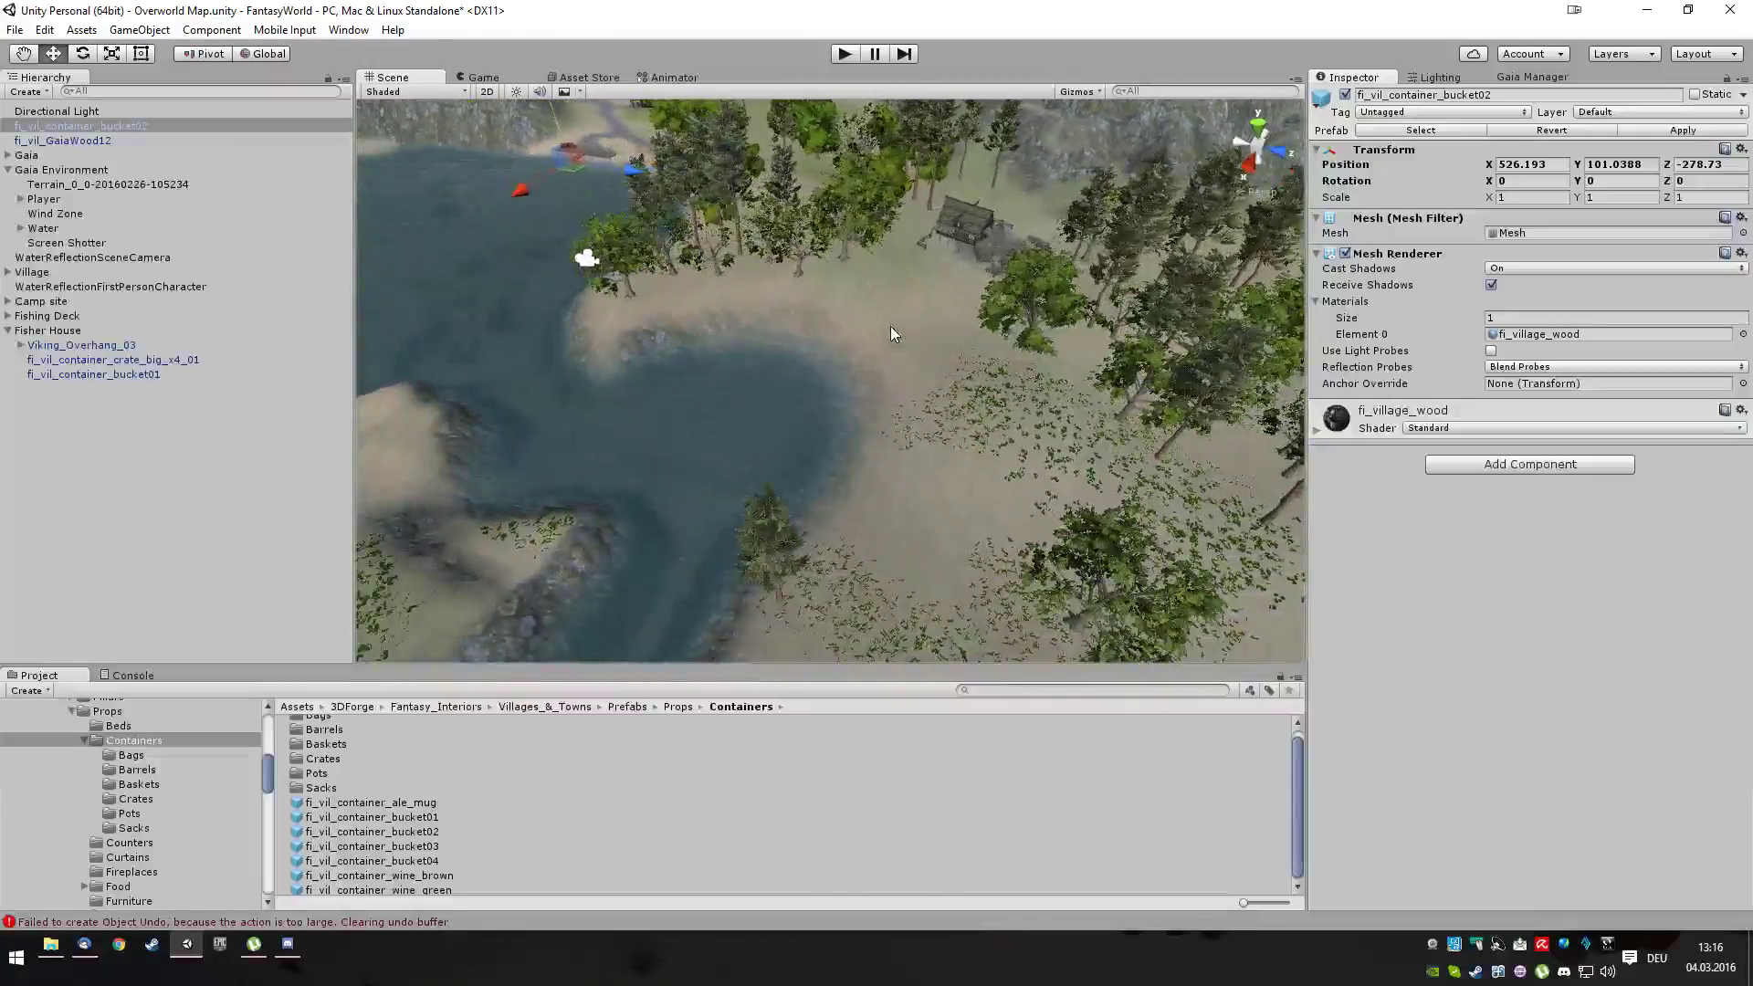
pyautogui.press('Up')
pyautogui.press('Up')
pyautogui.press('Up')
pyautogui.press('Up')
pyautogui.press('Up')
pyautogui.press('Up')
pyautogui.press('Up')
pyautogui.press('Up')
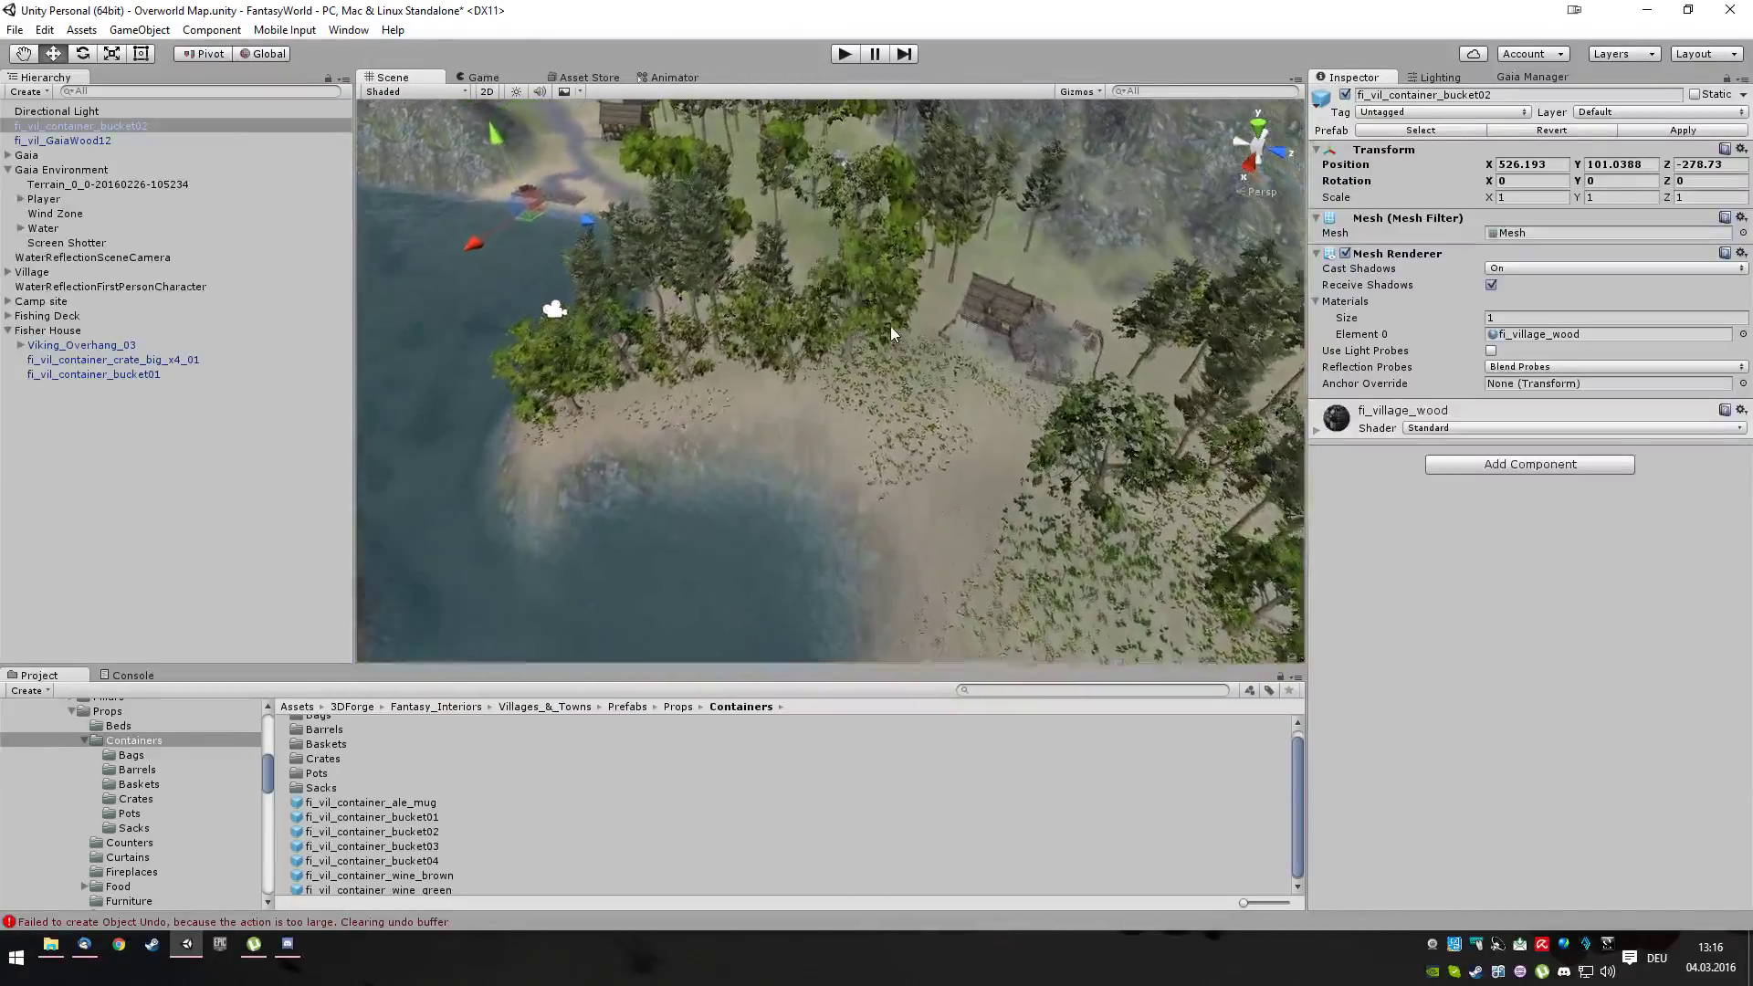
# Examine the terrain around the wooden hut and along the foot of the cliff as far as the grey boulders
pyautogui.press('Right')
pyautogui.press('Right')
pyautogui.press('Right')
pyautogui.press('Right')
pyautogui.press('Right')
pyautogui.press('Right')
pyautogui.press('Right')
pyautogui.press('Right')
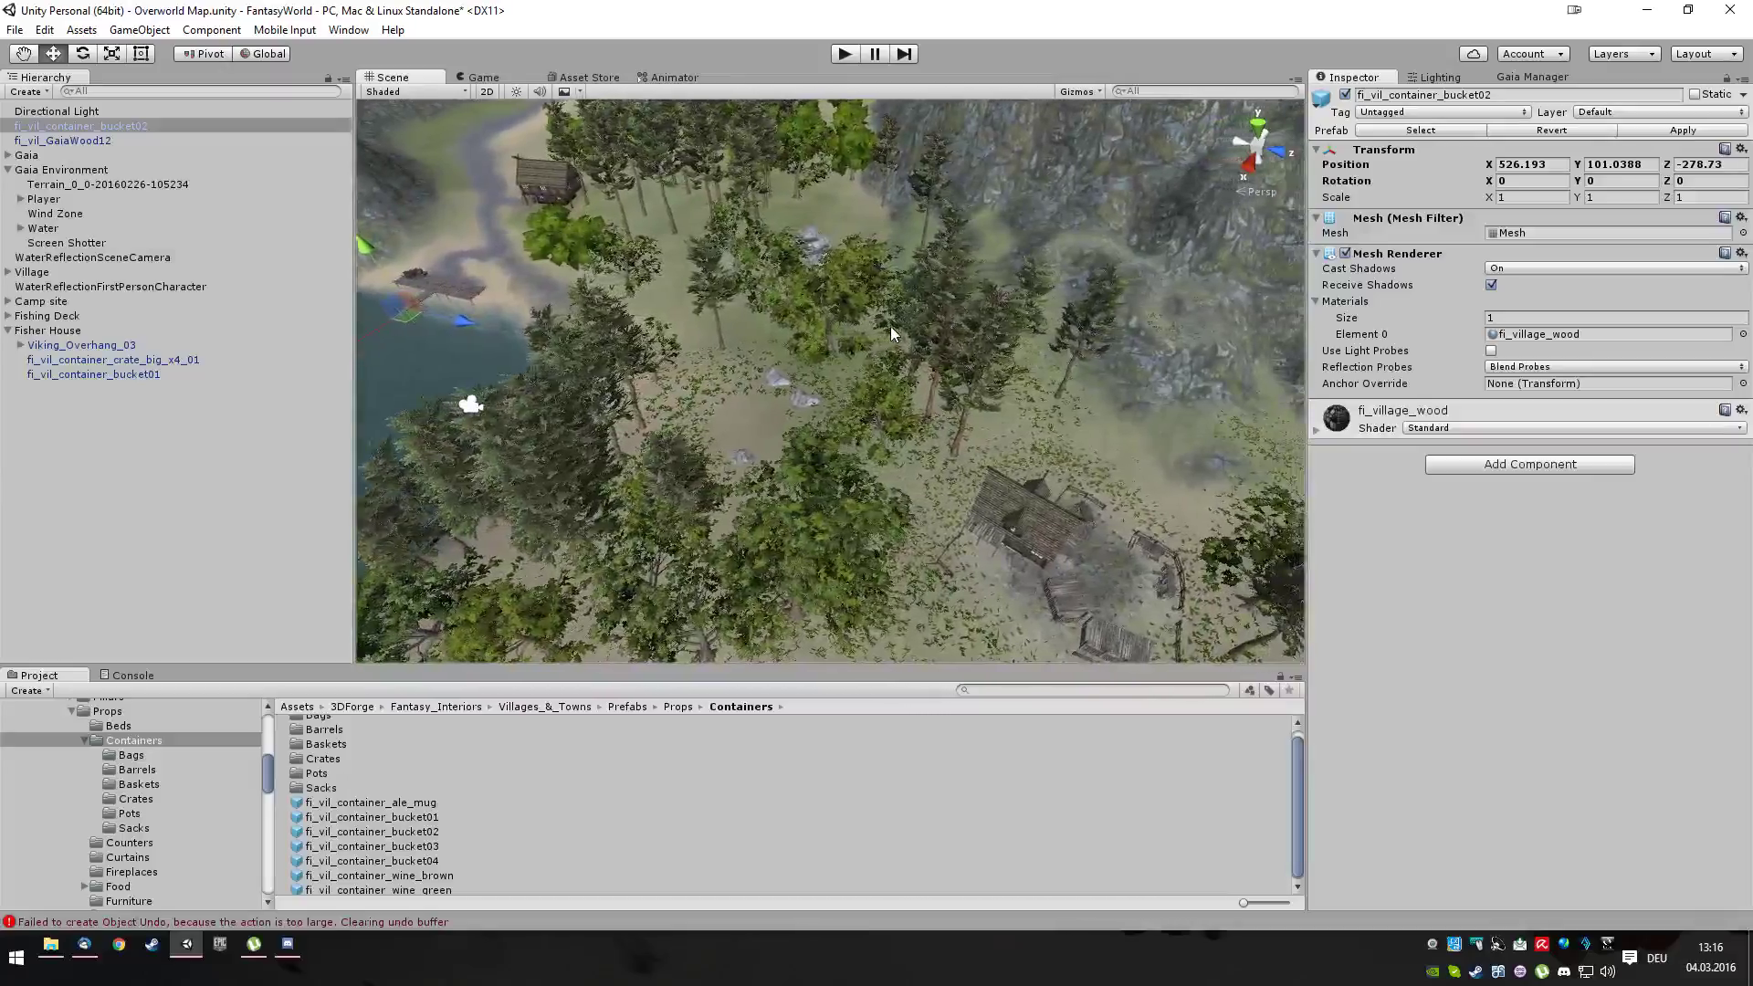
pyautogui.press('Right')
pyautogui.press('Right')
pyautogui.press('Right')
pyautogui.press('Right')
pyautogui.press('Right')
pyautogui.press('Right')
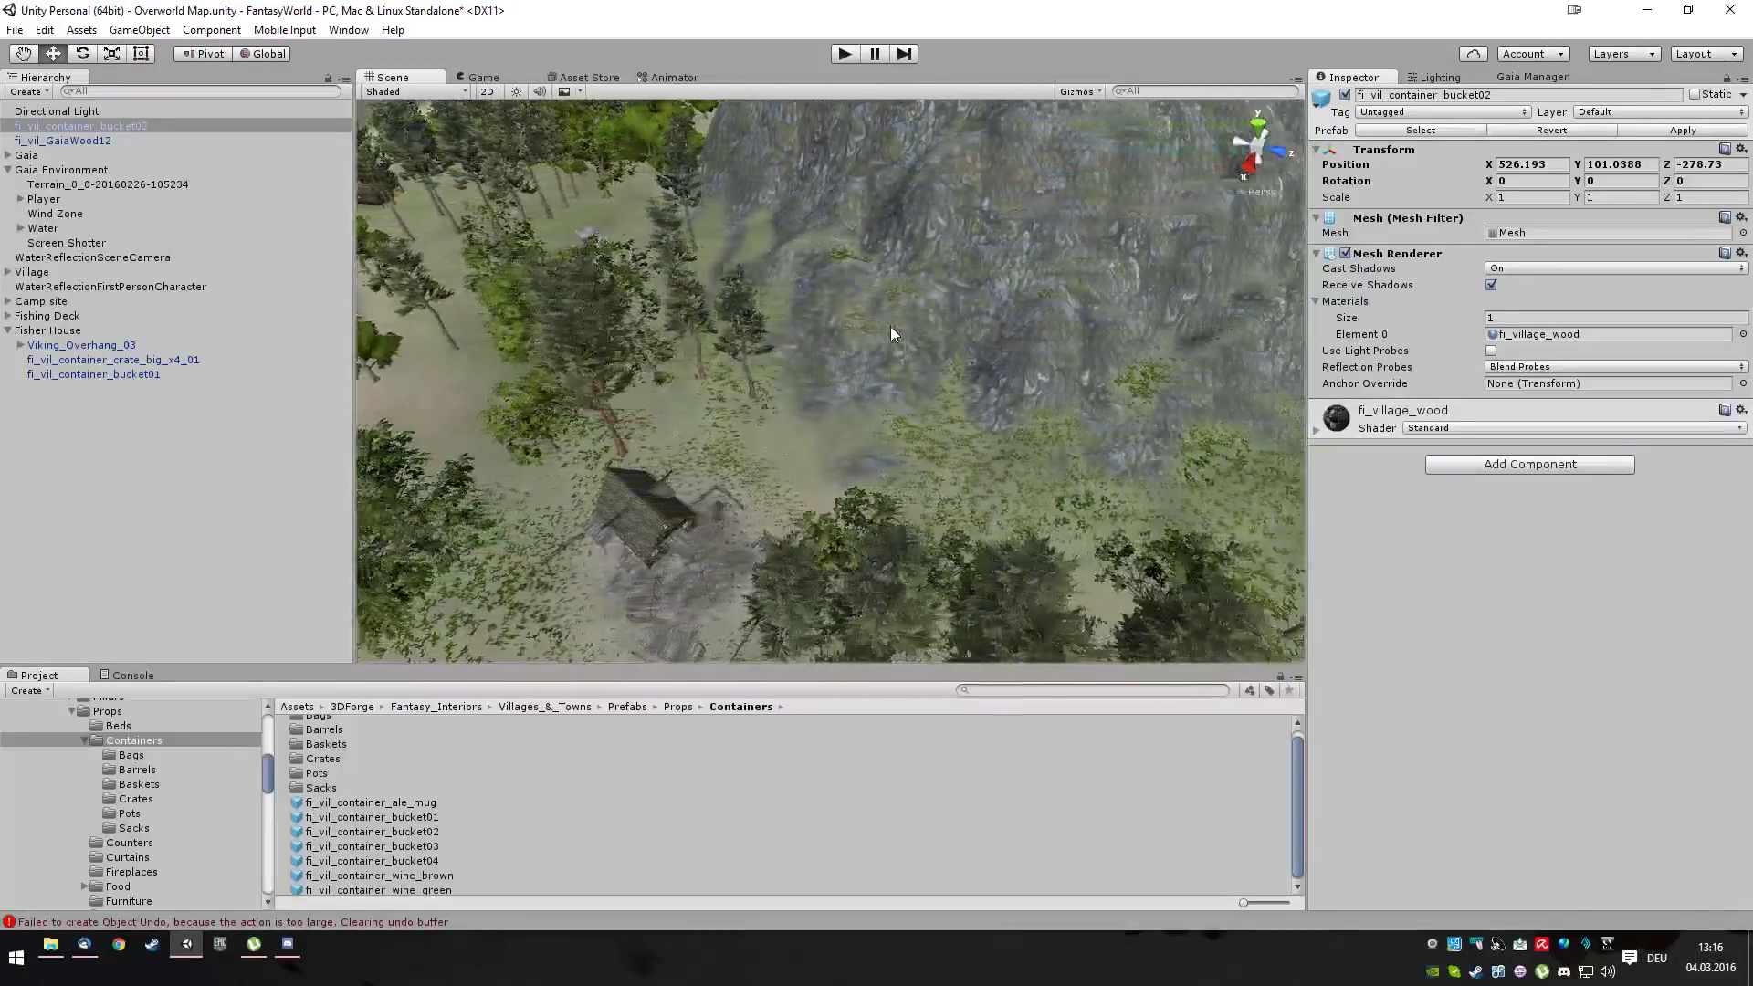
pyautogui.press('Down')
pyautogui.press('Down')
pyautogui.press('Down')
pyautogui.press('Down')
pyautogui.press('Right')
pyautogui.press('Right')
pyautogui.press('Right')
pyautogui.press('Right')
pyautogui.press('Right')
pyautogui.press('Right')
pyautogui.press('Right')
pyautogui.press('Right')
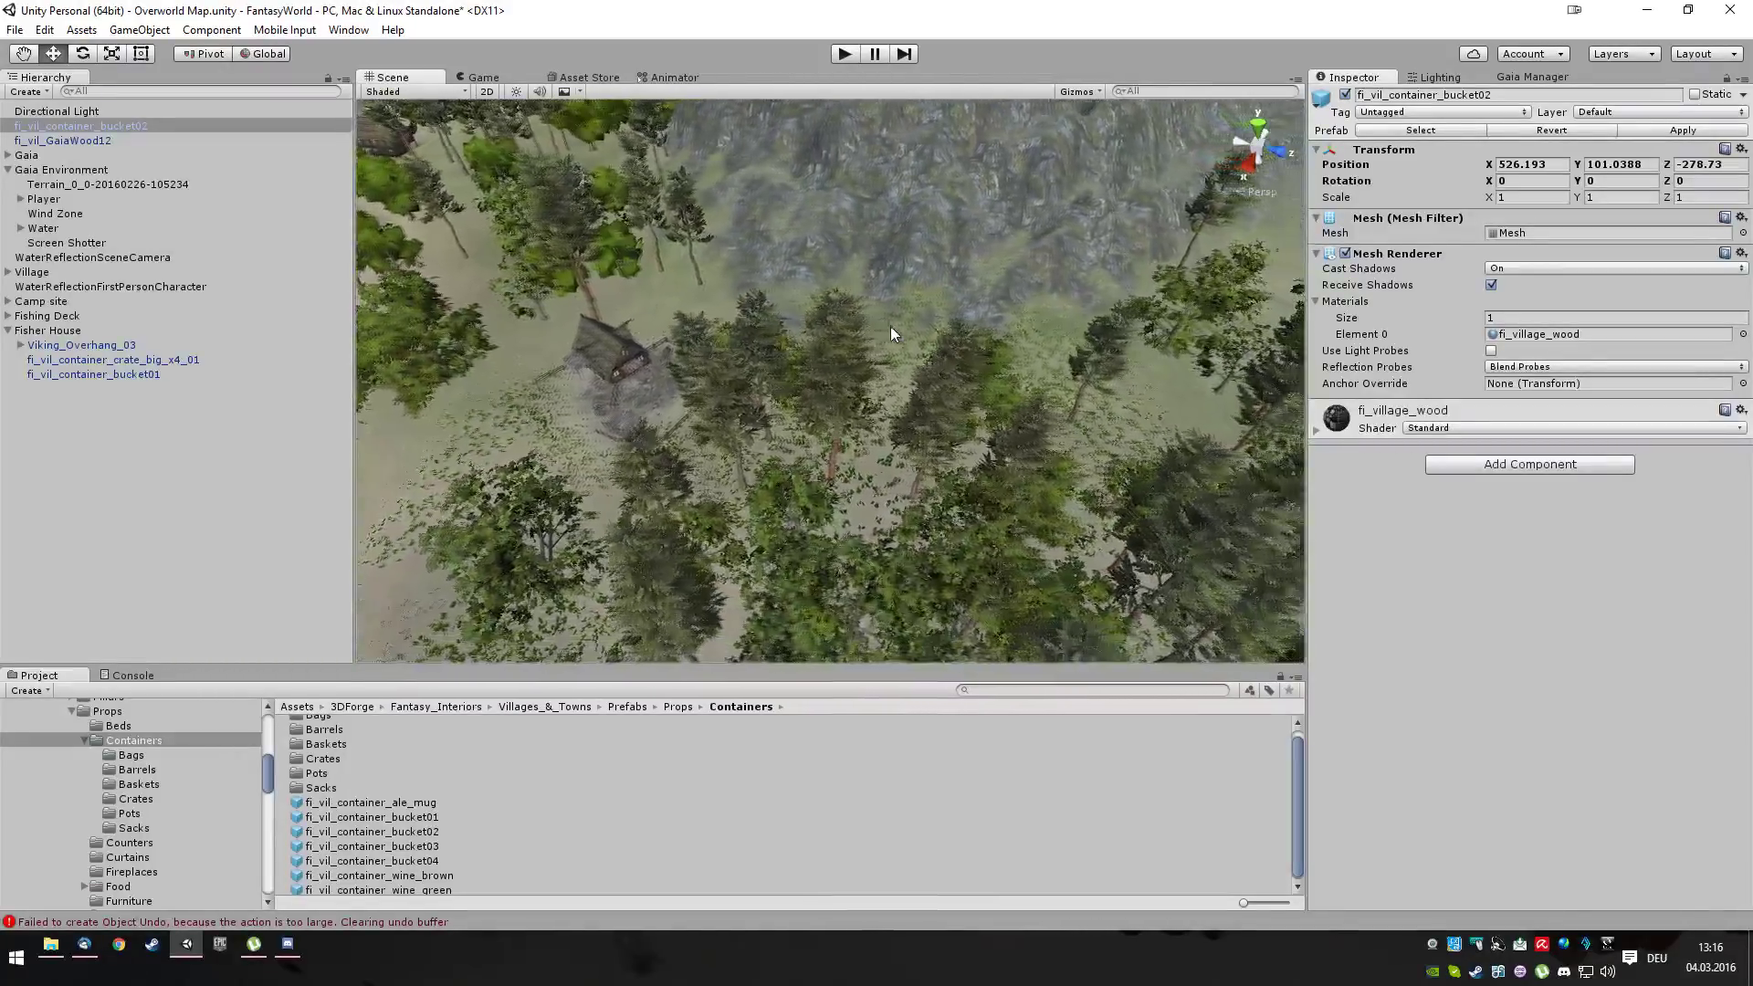
pyautogui.press('Right')
pyautogui.press('Right')
pyautogui.press('Right')
pyautogui.press('Right')
pyautogui.press('Right')
pyautogui.press('Right')
pyautogui.press('Right')
pyautogui.press('Right')
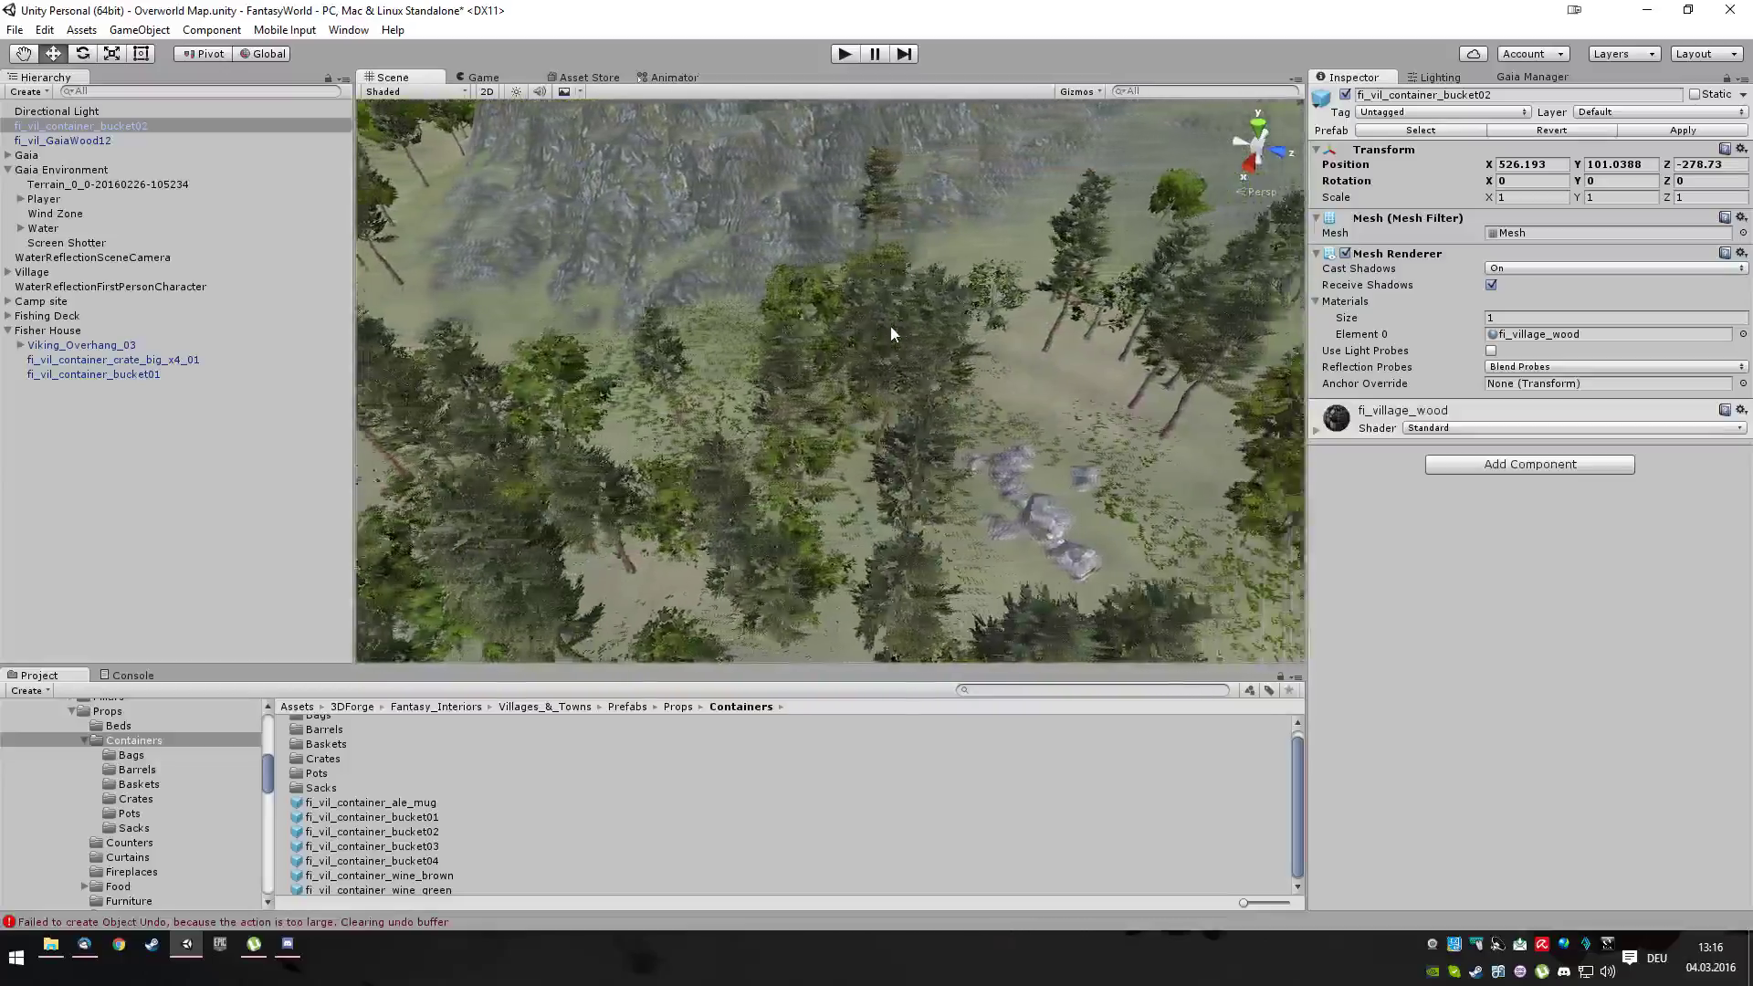
# Inspect the woodland around the boulder cluster and back towards the lake's beach
pyautogui.press('Left')
pyautogui.press('Left')
pyautogui.press('Left')
pyautogui.press('Left')
pyautogui.press('Left')
pyautogui.press('Left')
pyautogui.press('Left')
pyautogui.press('Left')
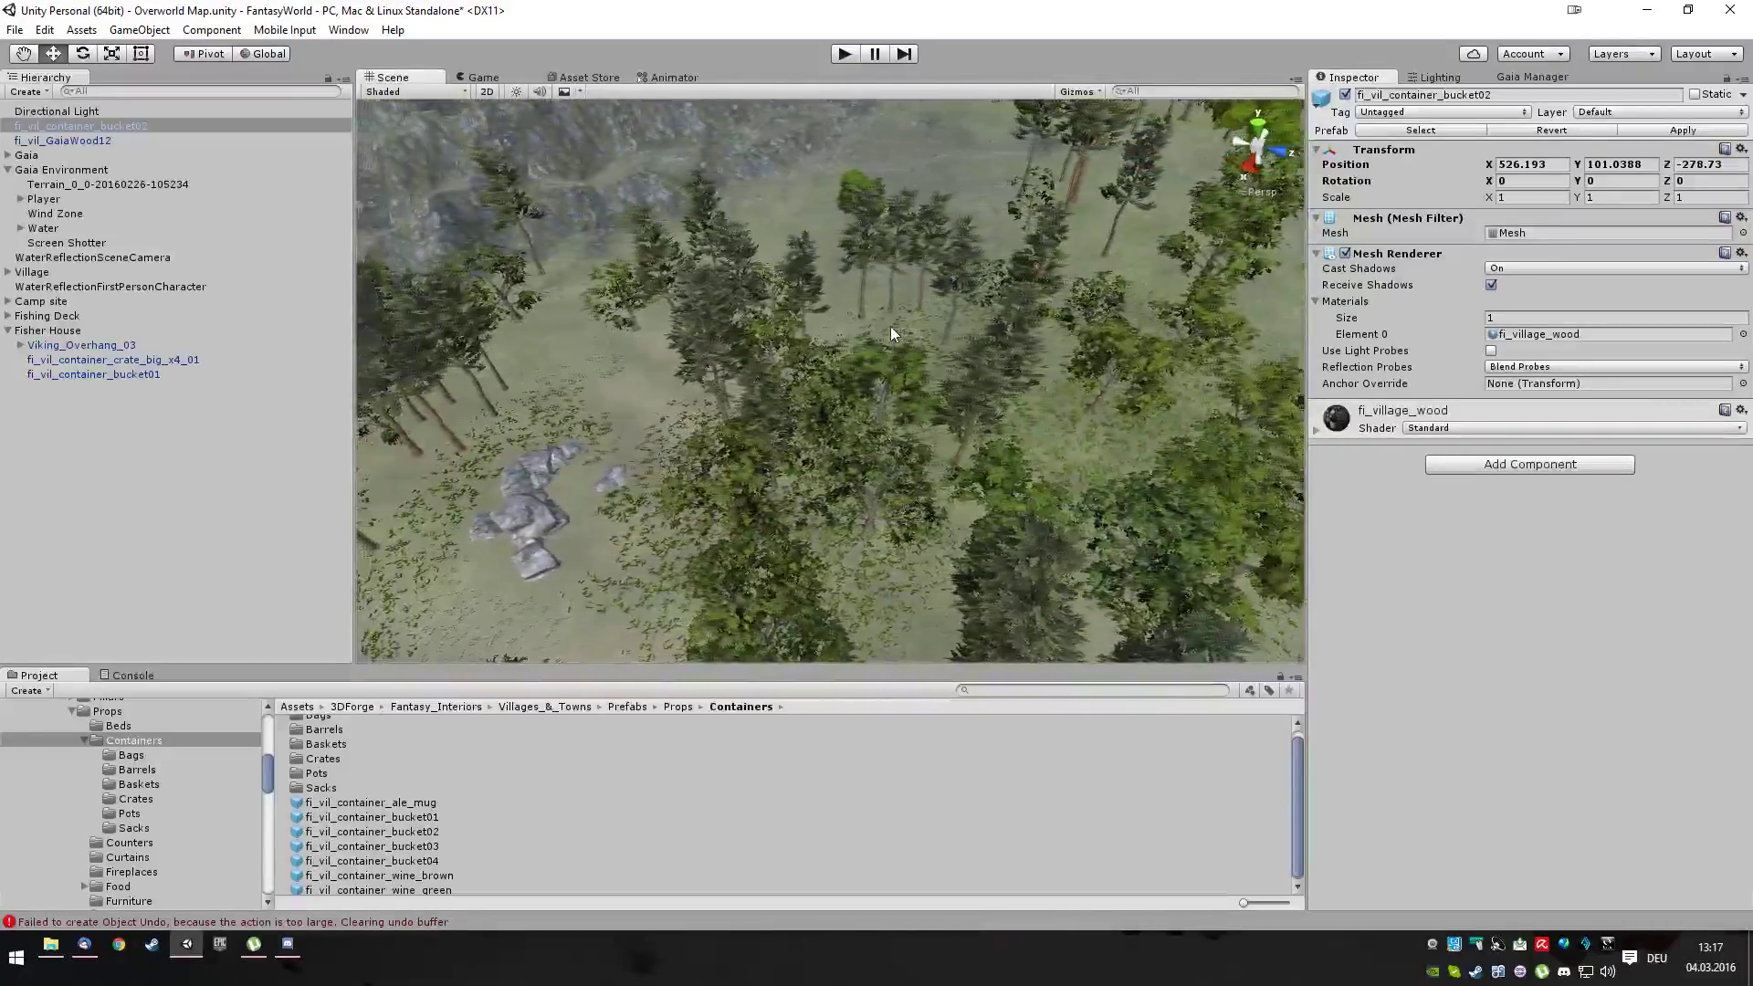
pyautogui.press('Left')
pyautogui.press('Left')
pyautogui.press('Left')
pyautogui.press('Left')
pyautogui.press('Left')
pyautogui.press('Left')
pyautogui.press('Left')
pyautogui.press('Left')
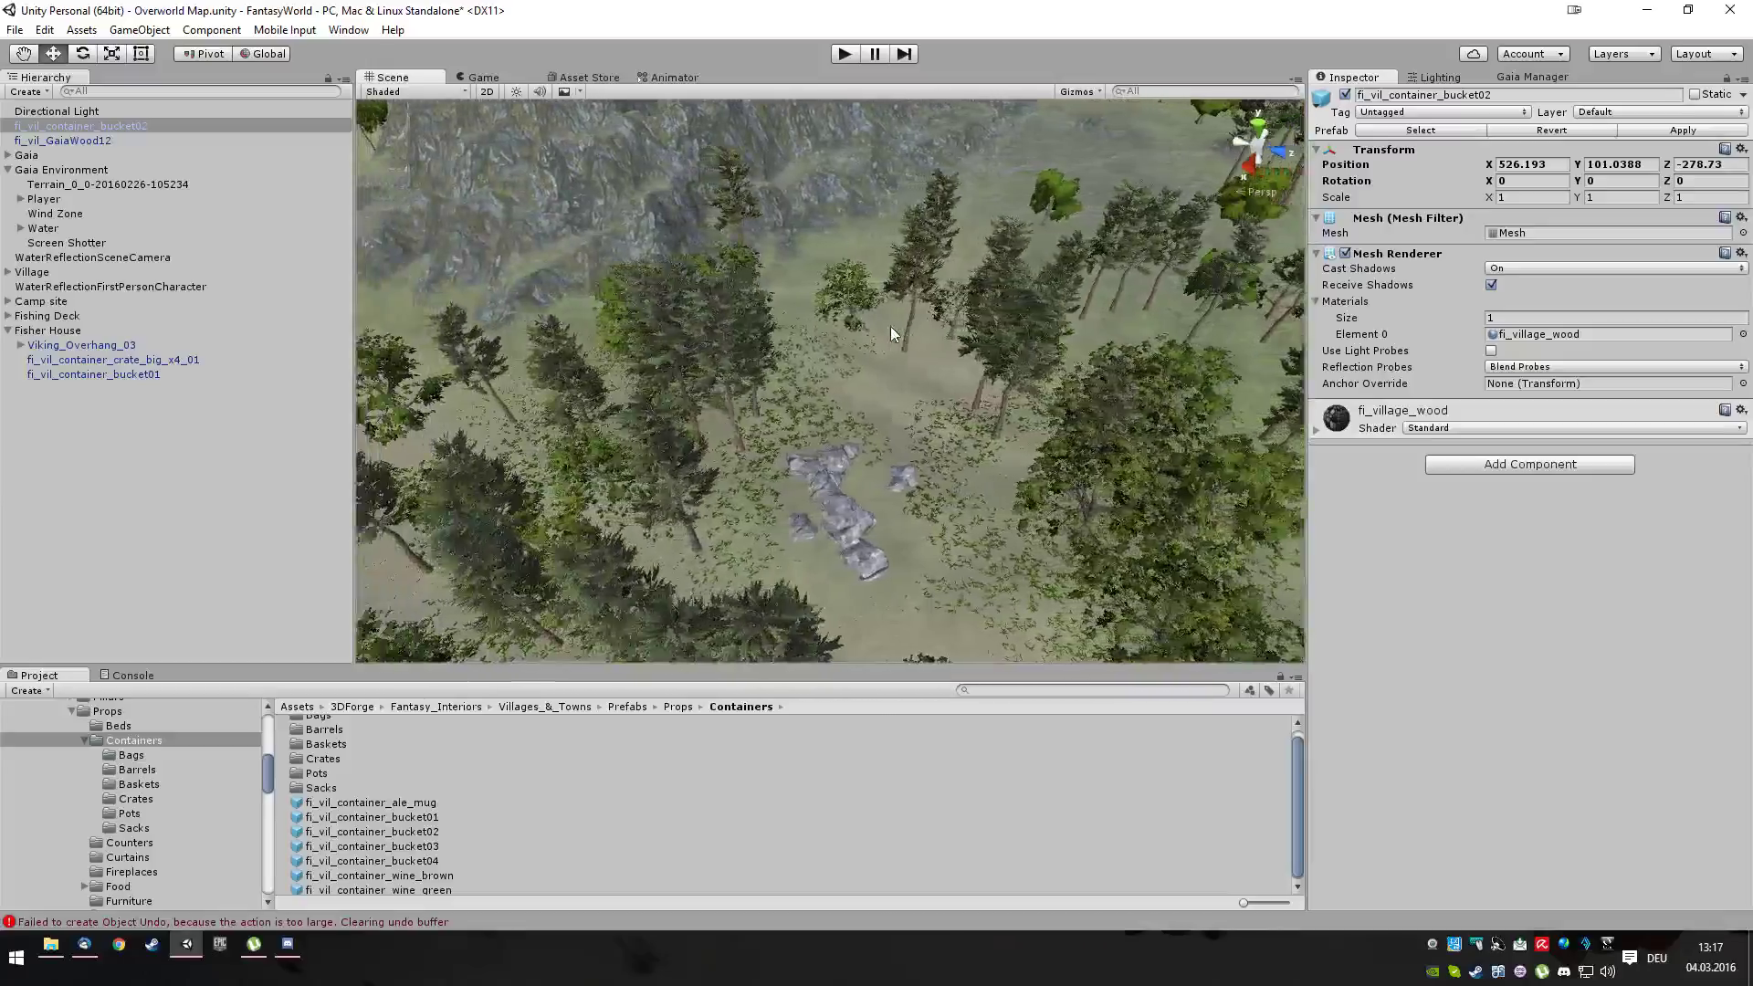
pyautogui.press('Left')
pyautogui.press('Left')
pyautogui.press('Left')
pyautogui.press('Left')
pyautogui.press('Down')
pyautogui.press('Down')
pyautogui.press('Down')
pyautogui.press('Down')
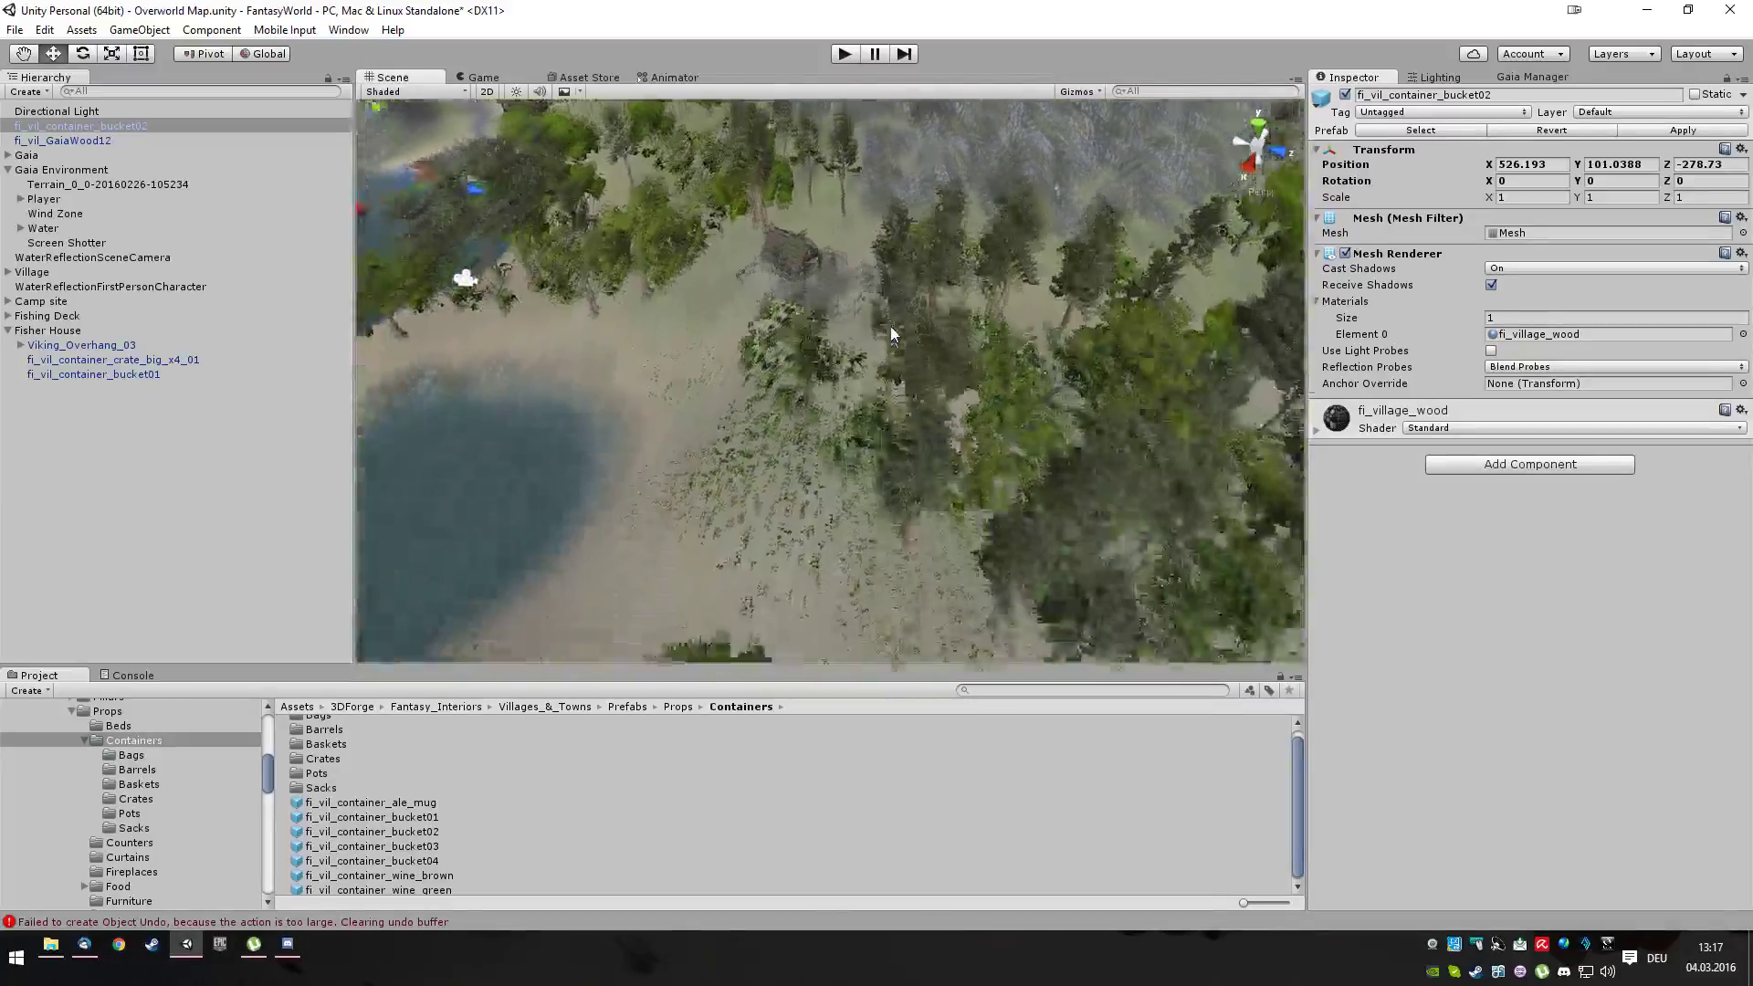
# Survey the dense woods from the lake's beach inland to the open grassy slope
pyautogui.press('Right')
pyautogui.press('Right')
pyautogui.press('Right')
pyautogui.press('Right')
pyautogui.press('Right')
pyautogui.press('Right')
pyautogui.press('Right')
pyautogui.press('Right')
pyautogui.press('Right')
pyautogui.press('Right')
pyautogui.press('Right')
pyautogui.press('Right')
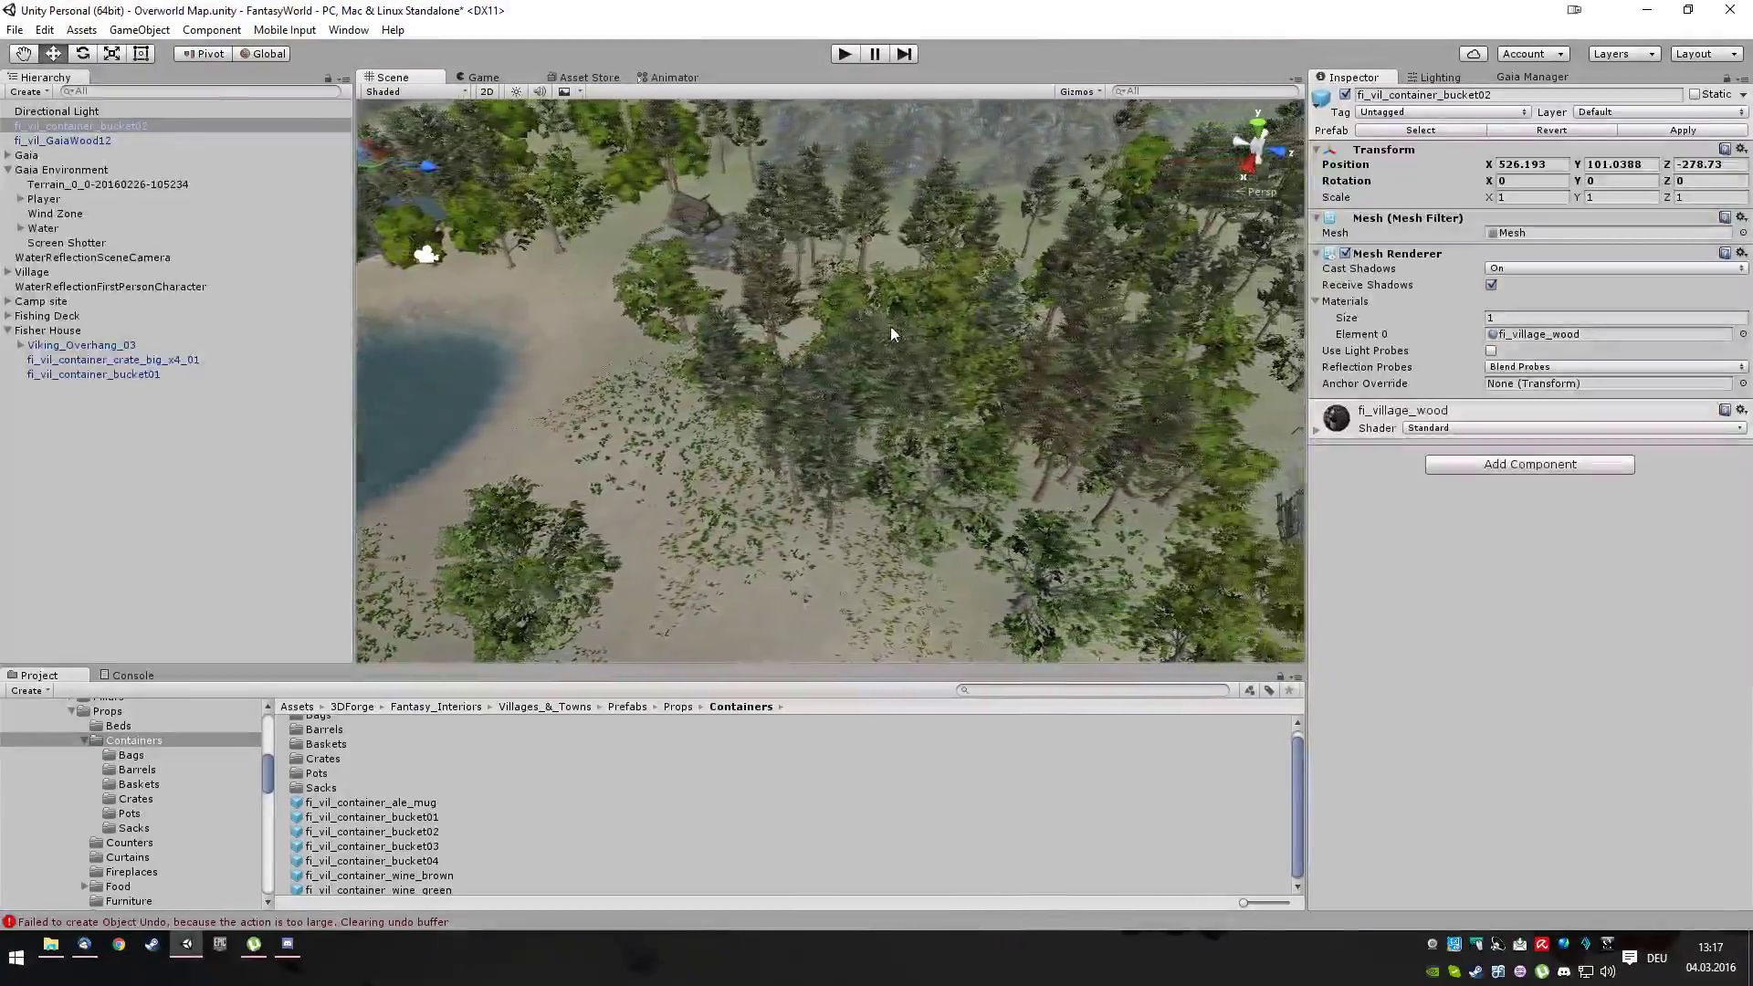
pyautogui.press('Right')
pyautogui.press('Right')
pyautogui.press('Right')
pyautogui.press('Right')
pyautogui.press('Right')
pyautogui.press('Right')
pyautogui.press('Right')
pyautogui.press('Right')
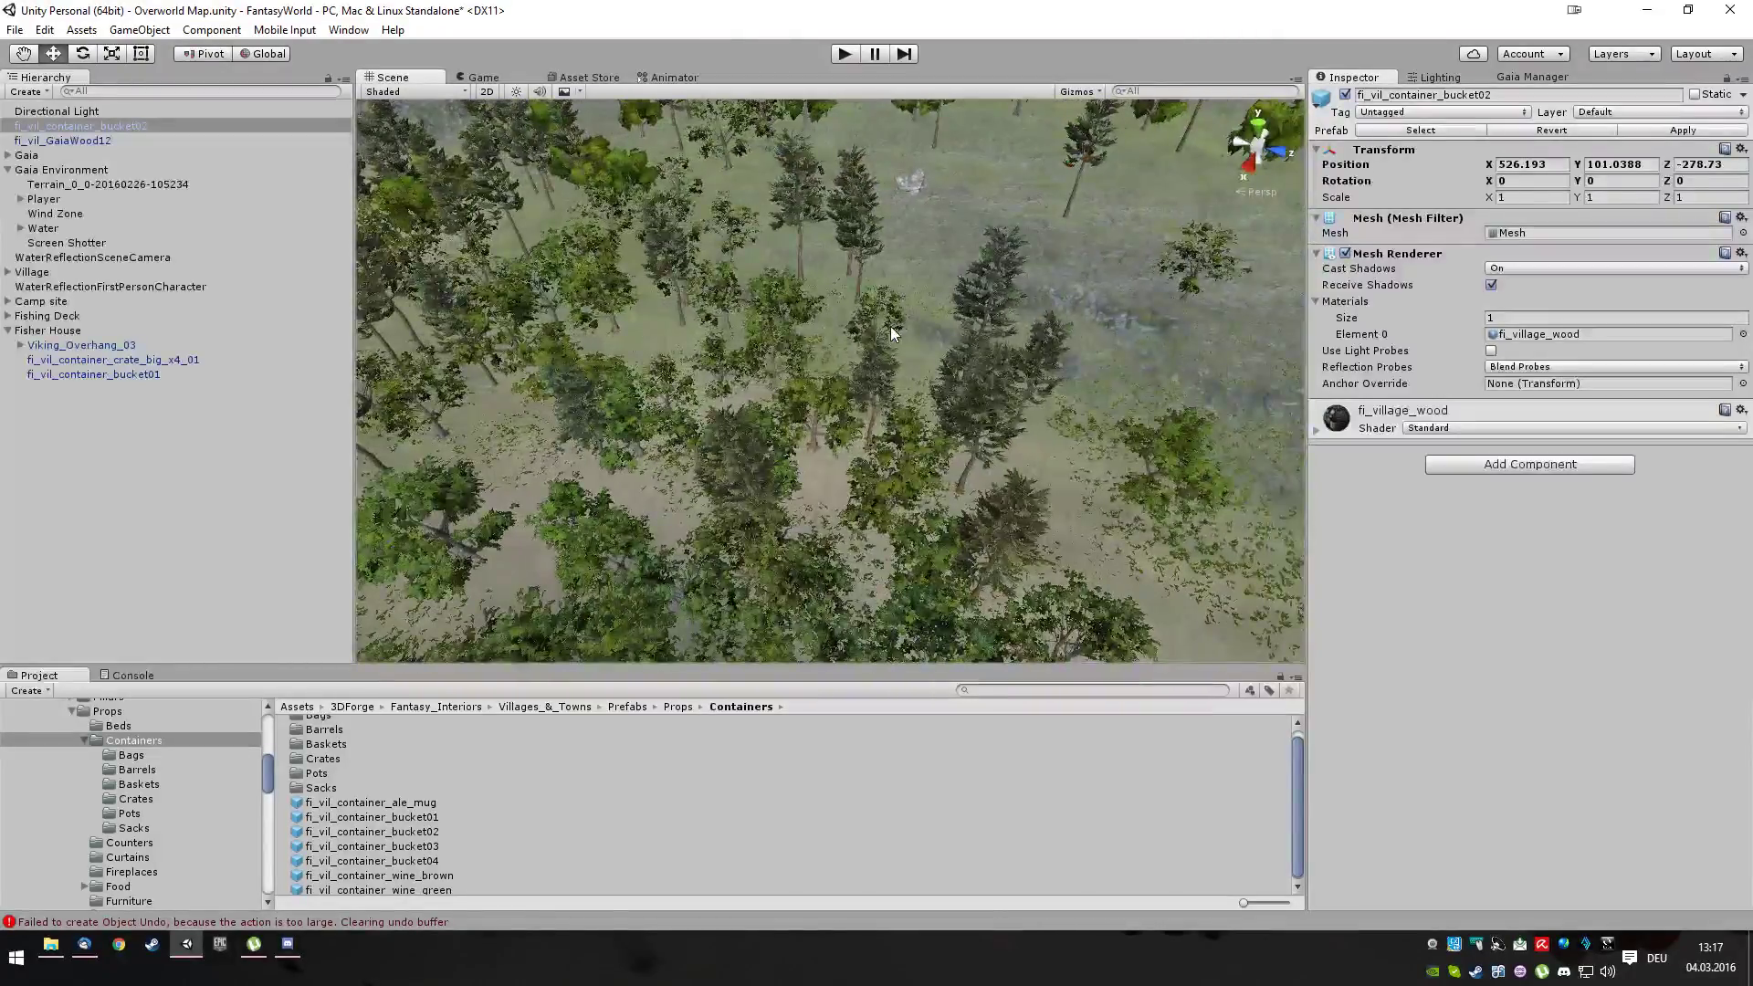
# Examine the forest clearings back to the sandy headland between the river channels
pyautogui.press('Left')
pyautogui.press('Left')
pyautogui.press('Left')
pyautogui.press('Left')
pyautogui.press('Left')
pyautogui.press('Left')
pyautogui.press('Left')
pyautogui.press('Left')
pyautogui.press('Left')
pyautogui.press('Left')
pyautogui.press('Left')
pyautogui.press('Left')
pyautogui.press('Left')
pyautogui.press('Left')
pyautogui.press('Left')
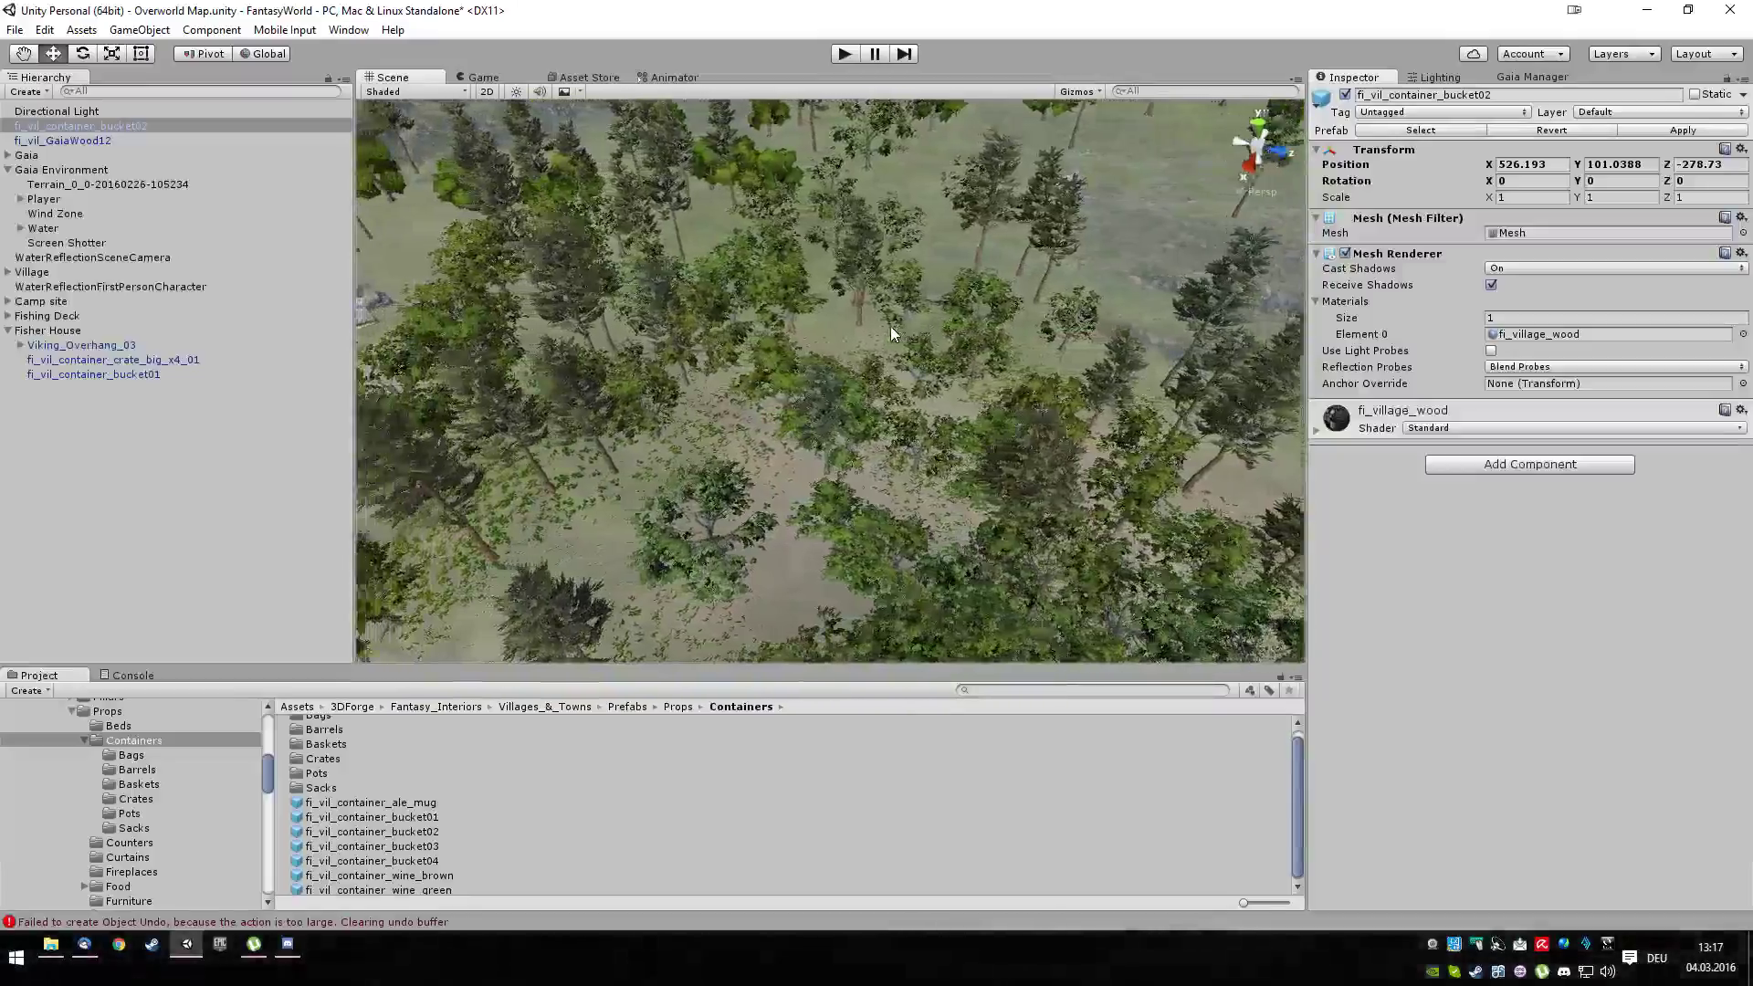
pyautogui.press('Left')
pyautogui.press('Left')
pyautogui.press('Left')
pyautogui.press('Left')
pyautogui.press('Left')
pyautogui.press('Left')
pyautogui.press('Left')
pyautogui.press('Left')
pyautogui.press('Left')
pyautogui.press('Left')
pyautogui.press('Down')
pyautogui.press('Down')
pyautogui.press('Down')
pyautogui.press('Down')
pyautogui.press('Down')
pyautogui.press('Down')
pyautogui.press('Down')
pyautogui.press('Down')
pyautogui.press('Down')
pyautogui.press('Down')
pyautogui.press('Down')
pyautogui.press('Down')
pyautogui.press('Down')
pyautogui.press('Down')
pyautogui.press('Down')
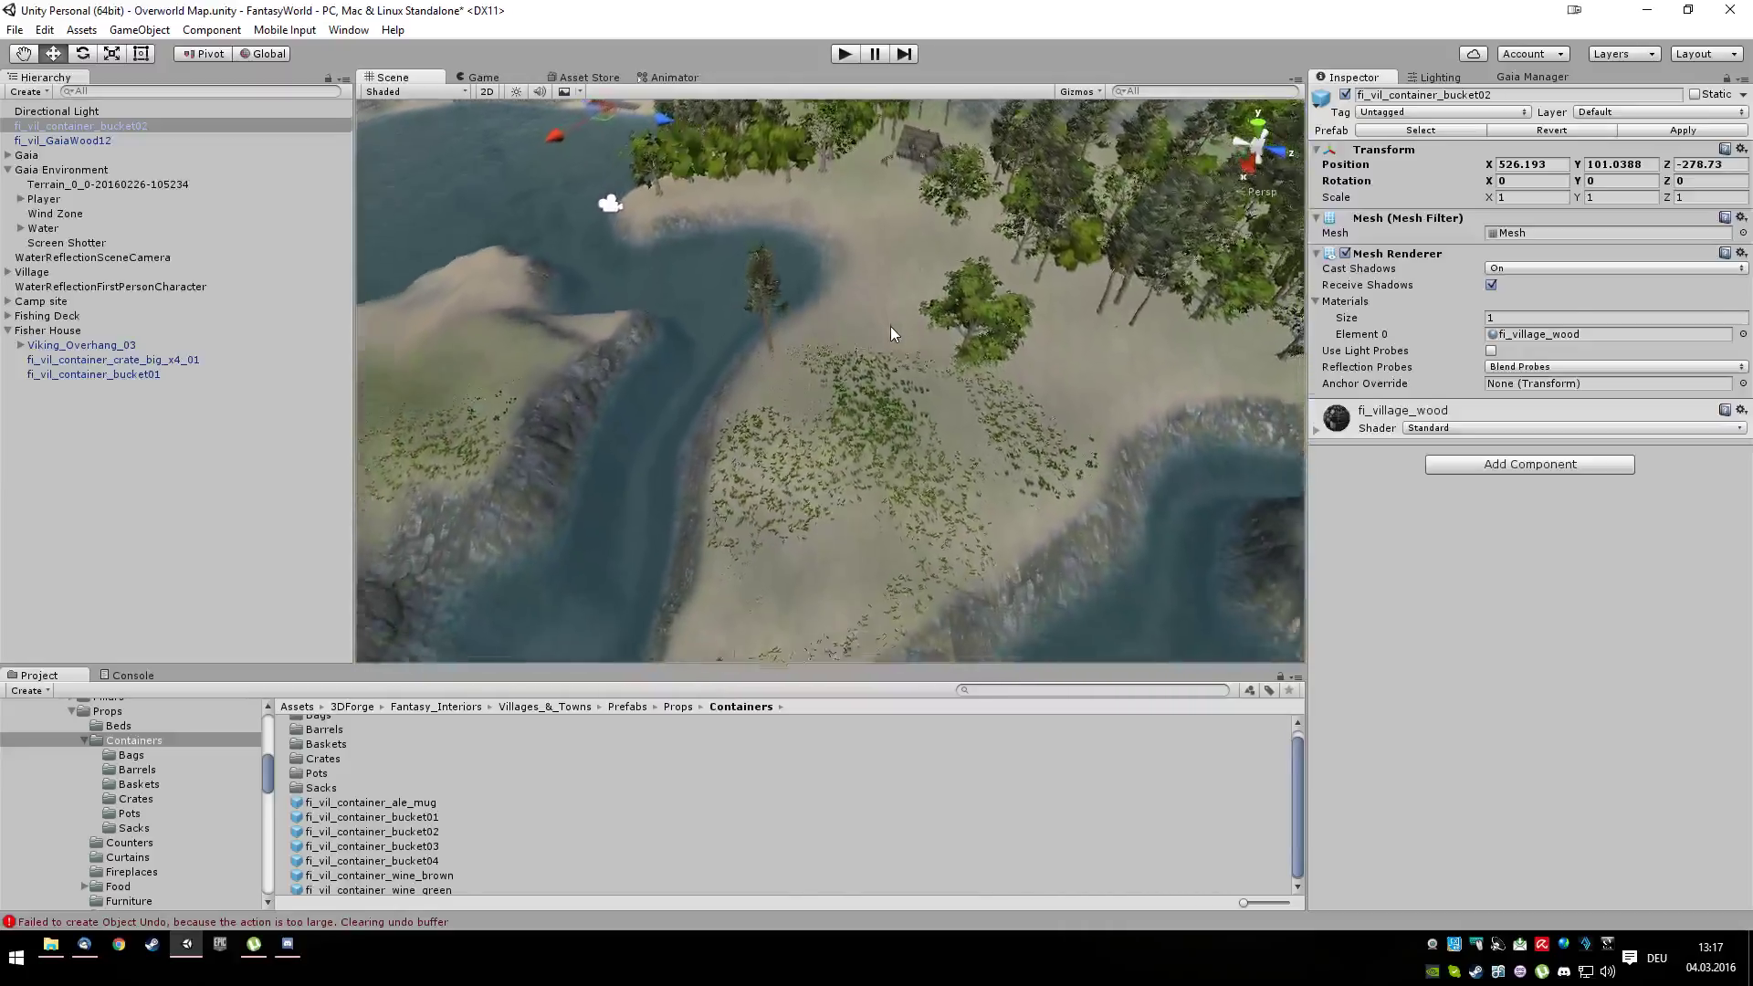
# Survey the sandy ground and dense woods from the river headland across to the house with the walled yard
pyautogui.press('Right')
pyautogui.press('Right')
pyautogui.press('Right')
pyautogui.press('Right')
pyautogui.press('Right')
pyautogui.press('Right')
pyautogui.press('Up')
pyautogui.press('Up')
pyautogui.press('Up')
pyautogui.press('Up')
pyautogui.press('Right')
pyautogui.press('Right')
pyautogui.press('Right')
pyautogui.press('Right')
pyautogui.press('Right')
pyautogui.press('Right')
pyautogui.press('Right')
pyautogui.press('Right')
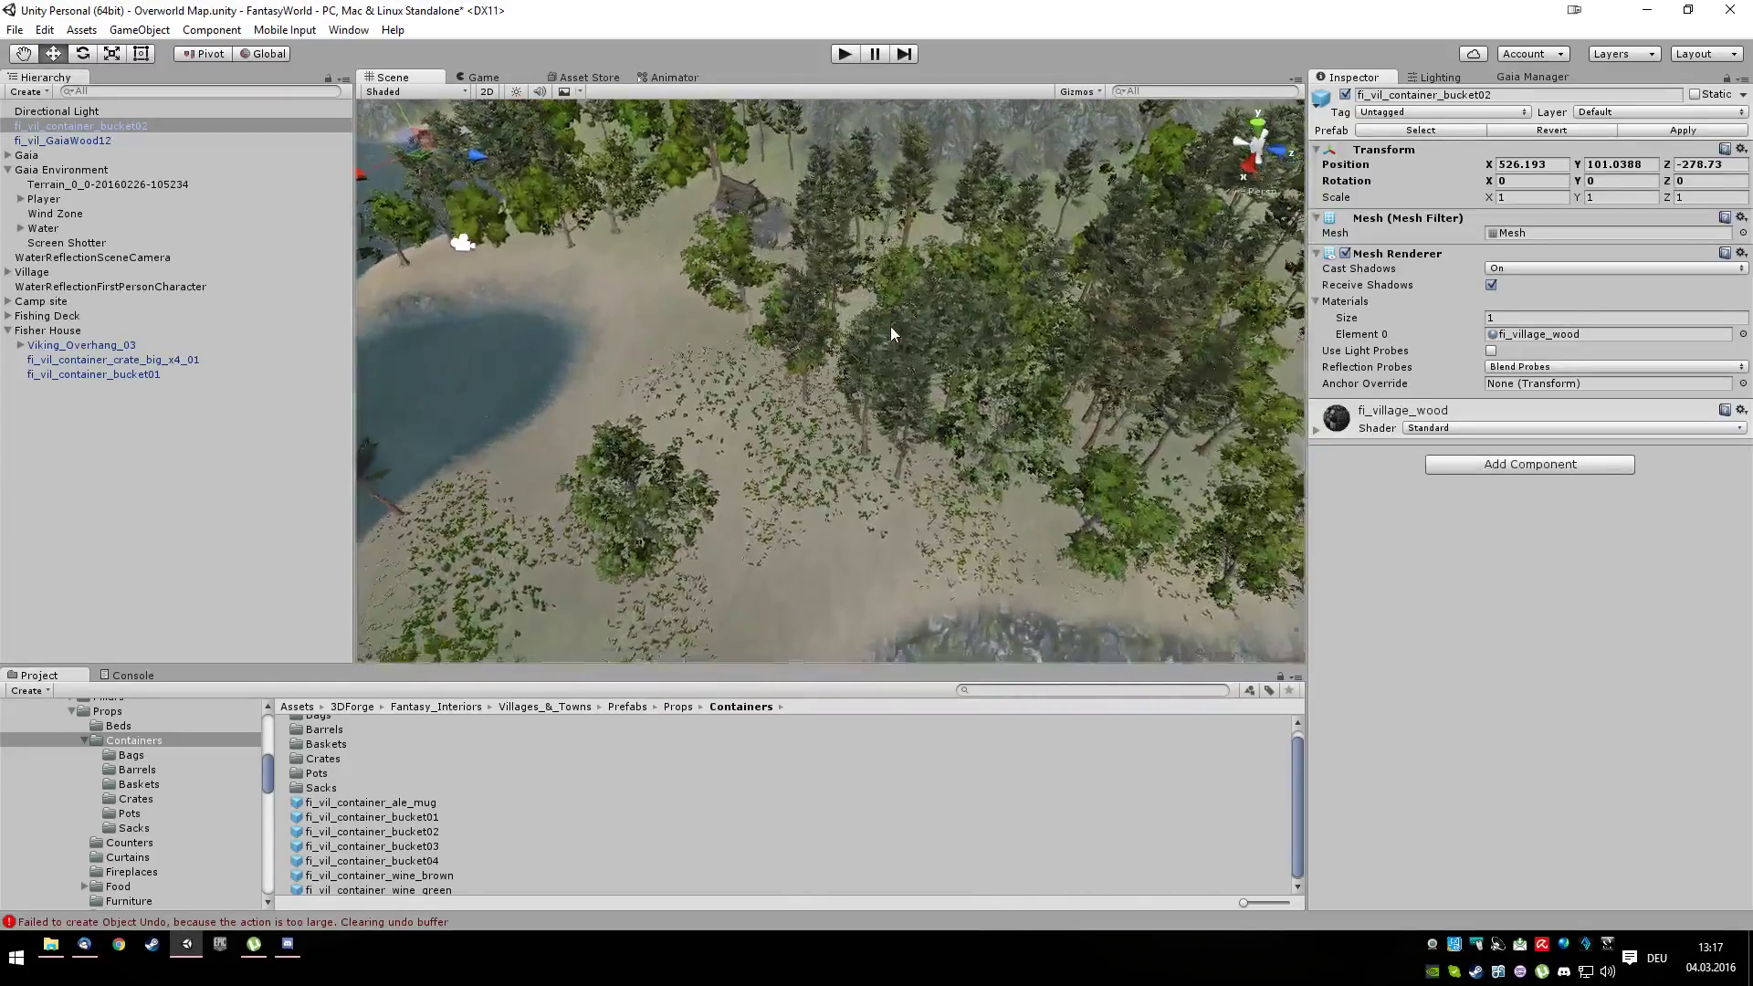
pyautogui.press('Right')
pyautogui.press('Right')
pyautogui.press('Right')
pyautogui.press('Right')
pyautogui.press('Right')
pyautogui.press('Right')
pyautogui.press('Right')
pyautogui.press('Right')
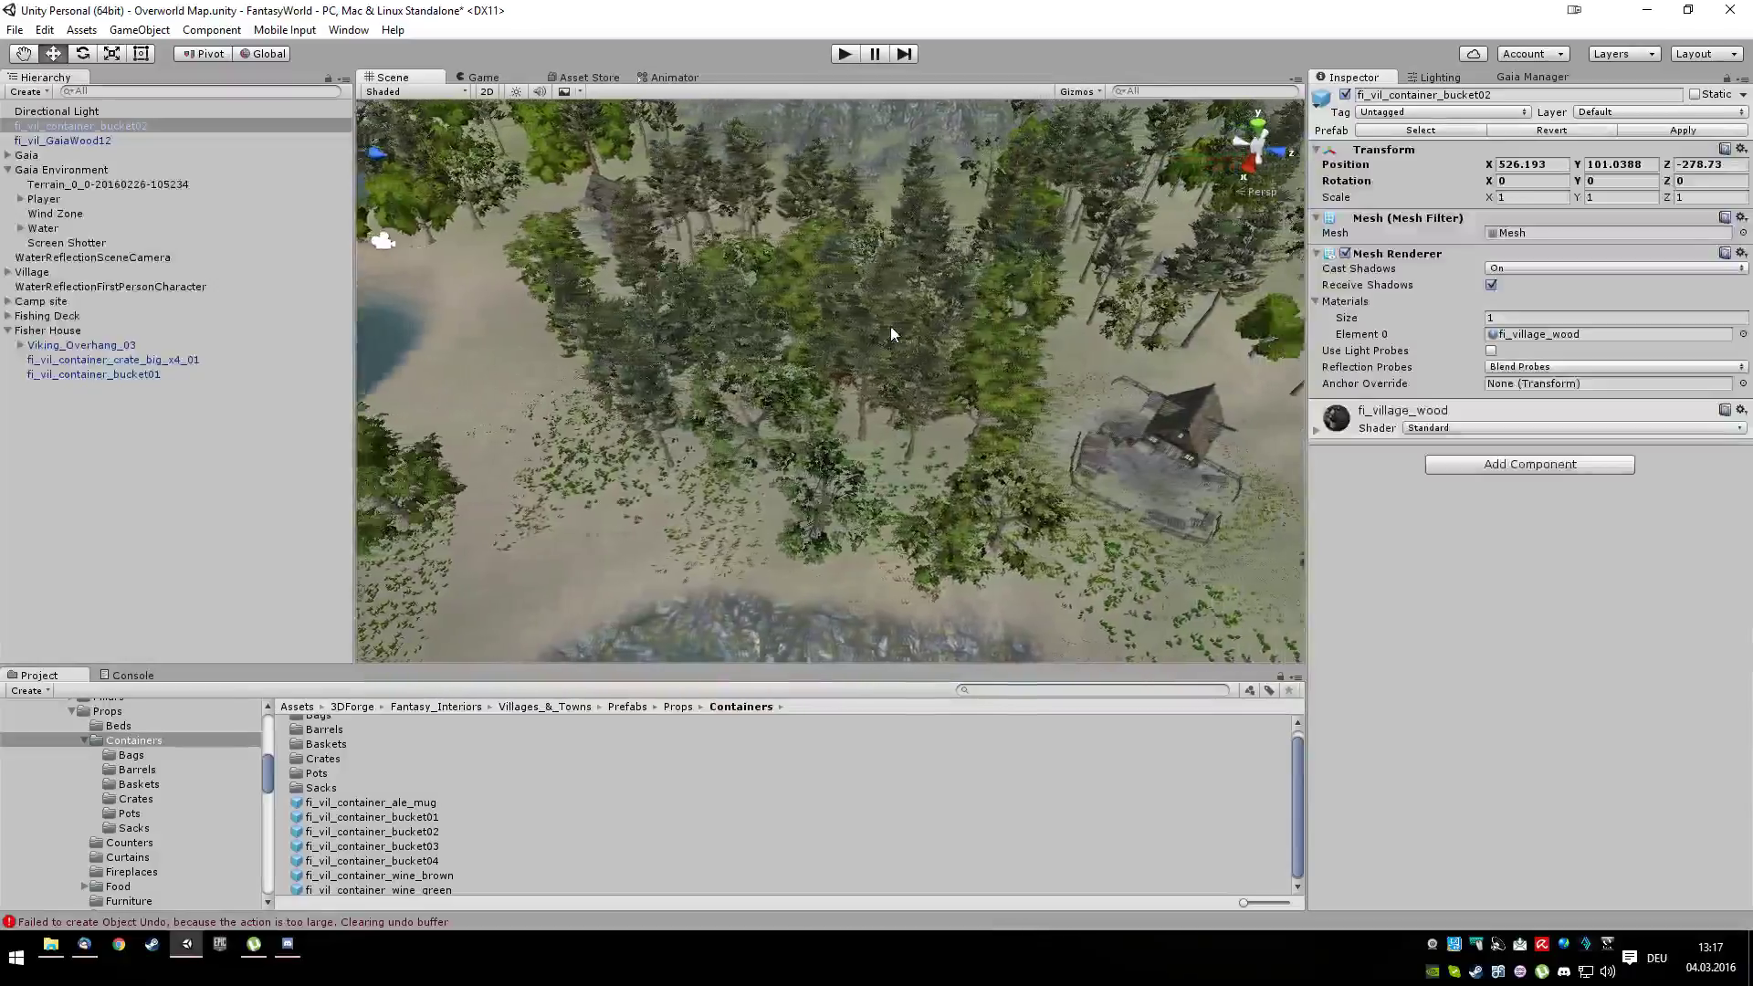
# Examine the branching river channels and their rocky banks in front of the woods
pyautogui.press('Right')
pyautogui.press('Right')
pyautogui.press('Down')
pyautogui.press('Down')
pyautogui.press('Down')
pyautogui.press('Down')
pyautogui.press('Down')
pyautogui.press('Down')
pyautogui.press('Down')
pyautogui.press('Up')
pyautogui.press('Up')
pyautogui.press('Up')
pyautogui.press('Up')
pyautogui.press('Up')
pyautogui.press('Up')
pyautogui.press('Up')
pyautogui.press('Up')
pyautogui.press('Up')
pyautogui.press('Up')
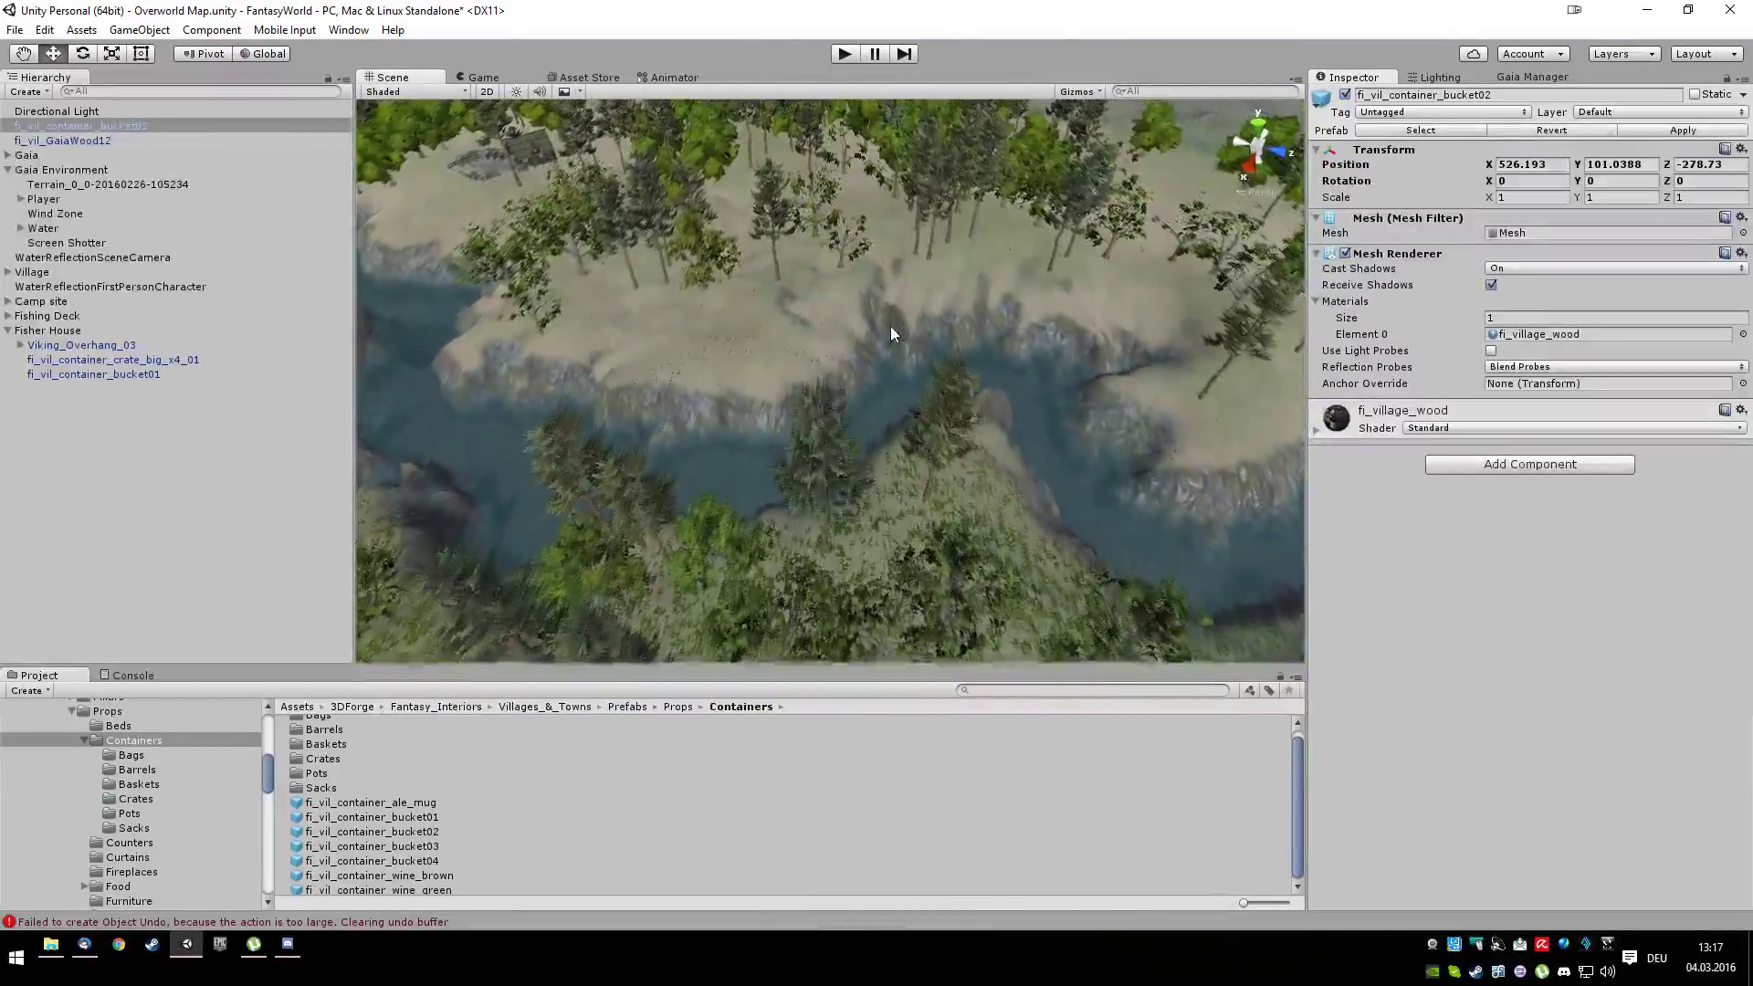
# Inspect the terrain from the river inland to the wooded grassy slope with grey rock patches
pyautogui.press('Up')
pyautogui.press('Up')
pyautogui.press('Up')
pyautogui.press('Up')
pyautogui.press('Up')
pyautogui.press('Up')
pyautogui.press('Up')
pyautogui.press('Up')
pyautogui.press('Up')
pyautogui.press('Up')
pyautogui.press('Up')
pyautogui.press('Up')
pyautogui.press('Up')
pyautogui.press('Up')
pyautogui.press('Up')
pyautogui.press('Up')
pyautogui.press('Up')
pyautogui.press('Up')
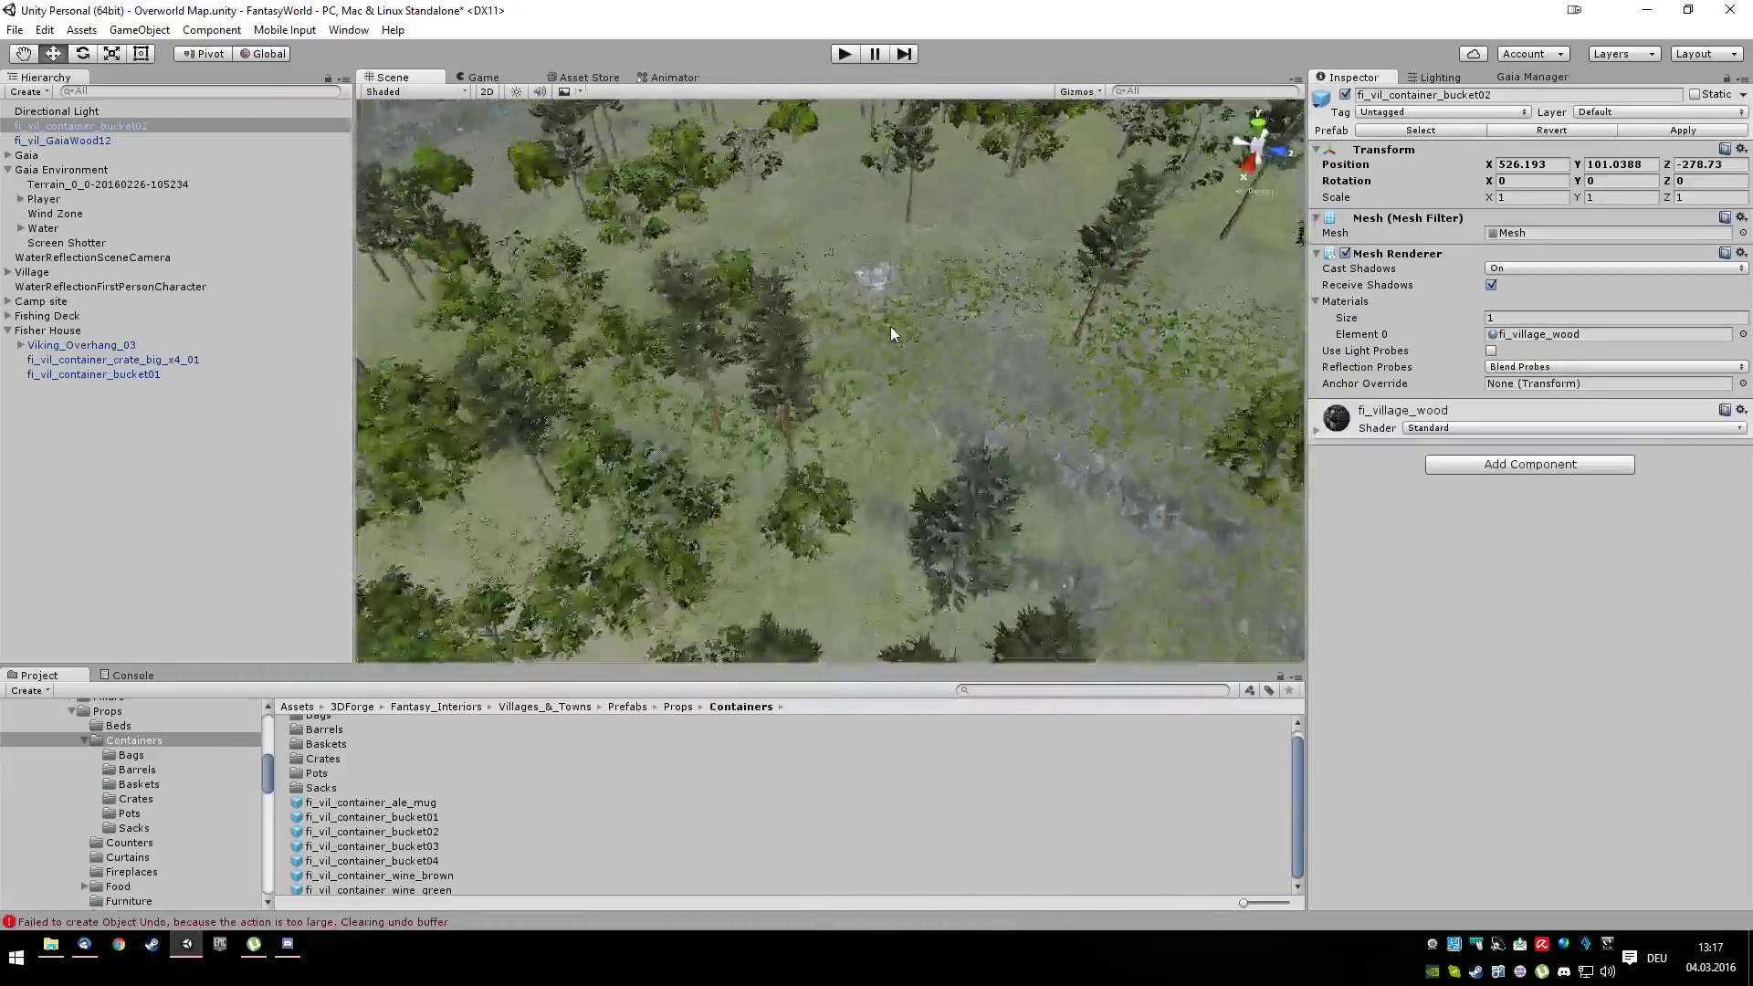
# Examine the grassy clearing around the boulder and the ground back to the river fork
pyautogui.press('Down')
pyautogui.press('Down')
pyautogui.press('Down')
pyautogui.press('Down')
pyautogui.press('Down')
pyautogui.press('Down')
pyautogui.press('Down')
pyautogui.press('Down')
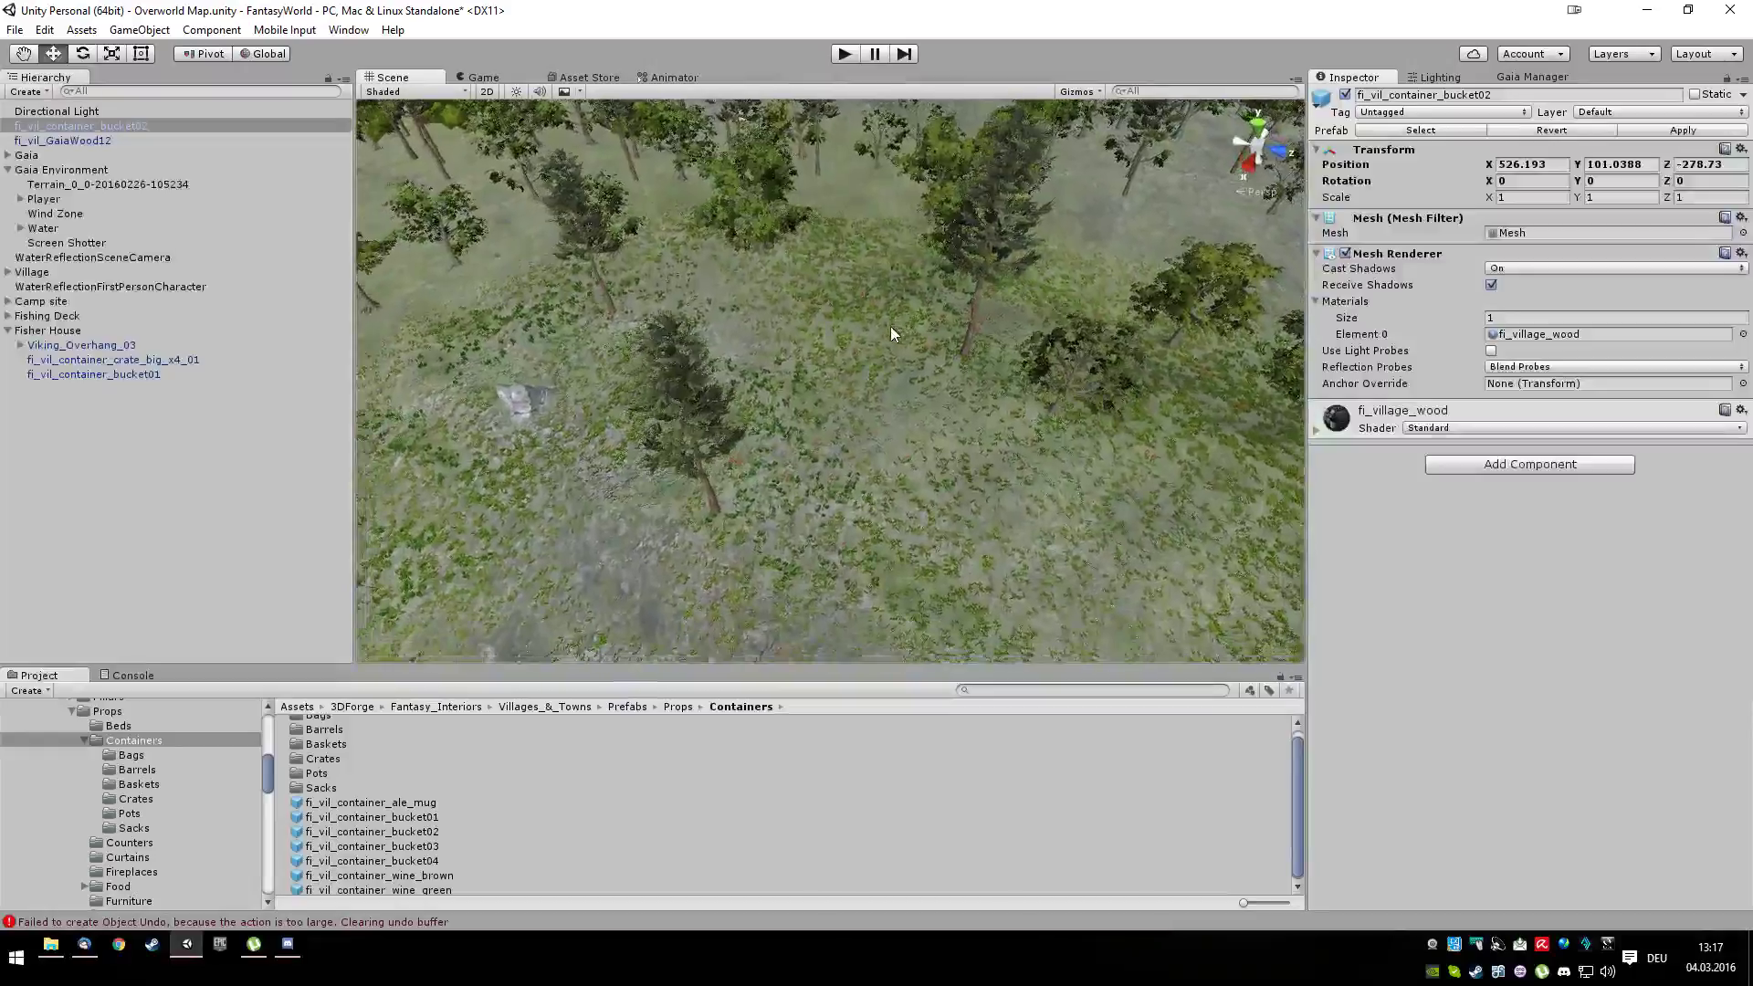
pyautogui.press('Down')
pyautogui.press('Down')
pyautogui.press('Down')
pyautogui.press('Down')
pyautogui.press('Down')
pyautogui.press('Down')
pyautogui.press('Down')
pyautogui.press('Down')
pyautogui.press('Down')
pyautogui.press('Down')
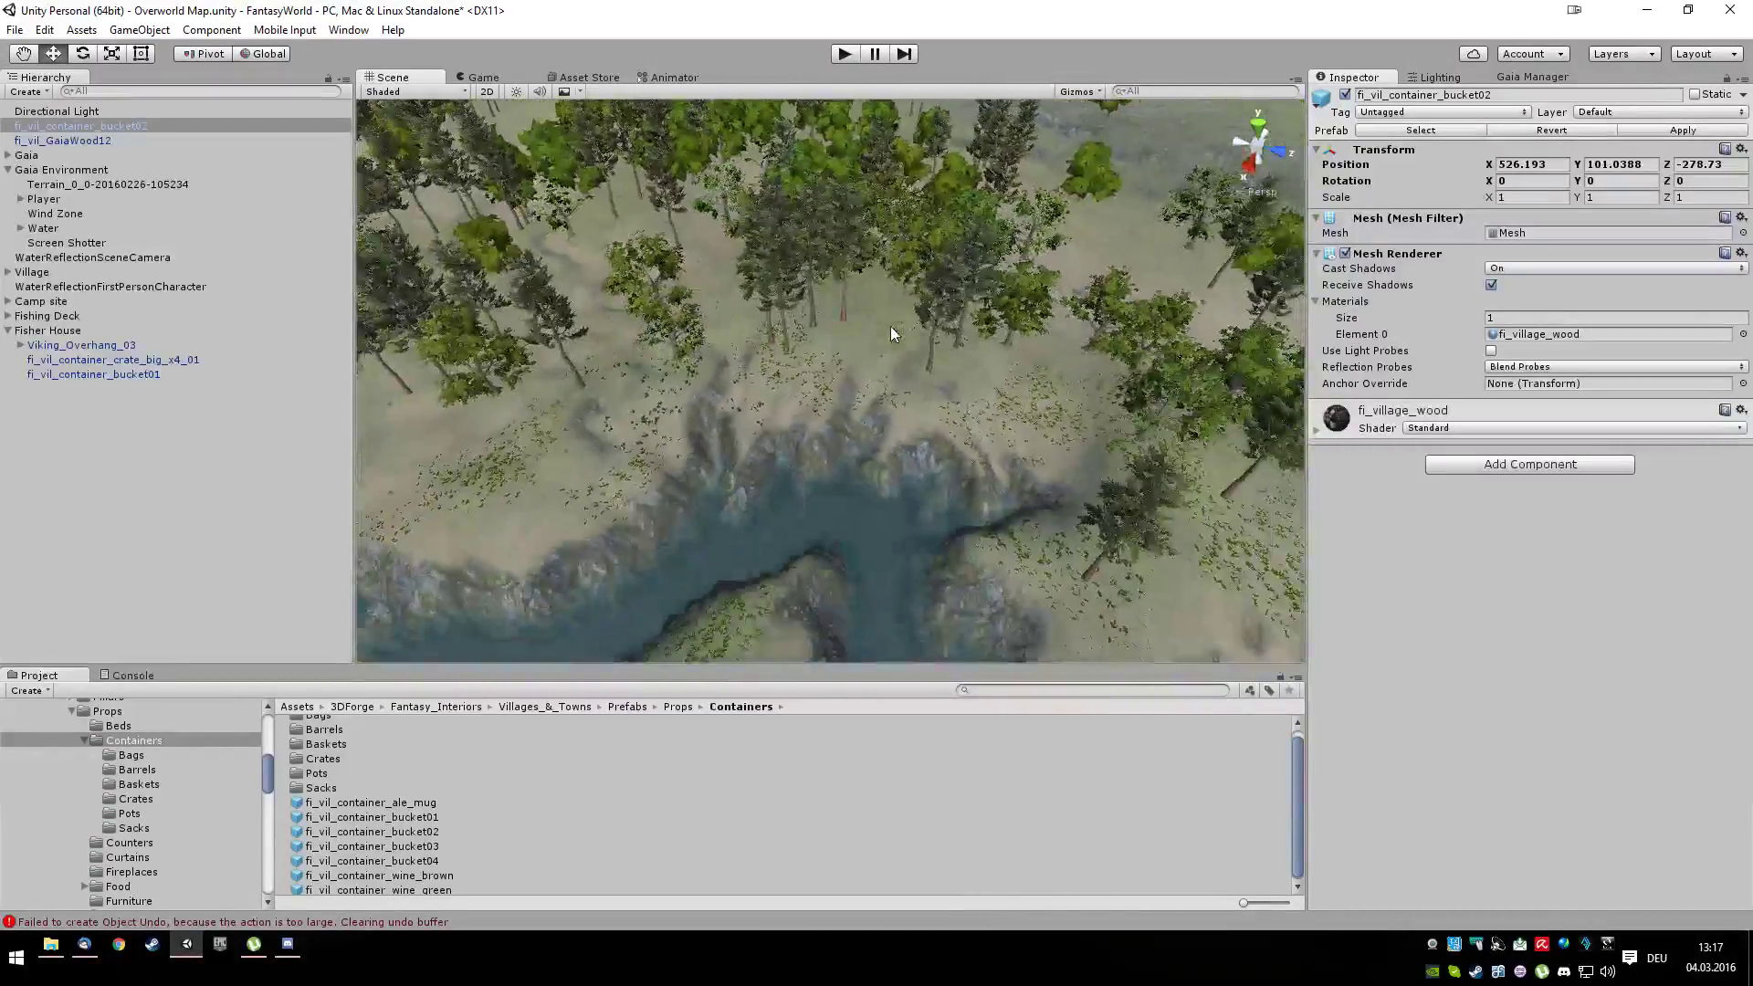
# Survey the wooded riverbank from the fork along to the walled house and the boulders beside it
pyautogui.press('Left')
pyautogui.press('Left')
pyautogui.press('Left')
pyautogui.press('Left')
pyautogui.press('Left')
pyautogui.press('Left')
pyautogui.press('Left')
pyautogui.press('Left')
pyautogui.press('Left')
pyautogui.press('Left')
pyautogui.press('Left')
pyautogui.press('Left')
pyautogui.press('Left')
pyautogui.press('Left')
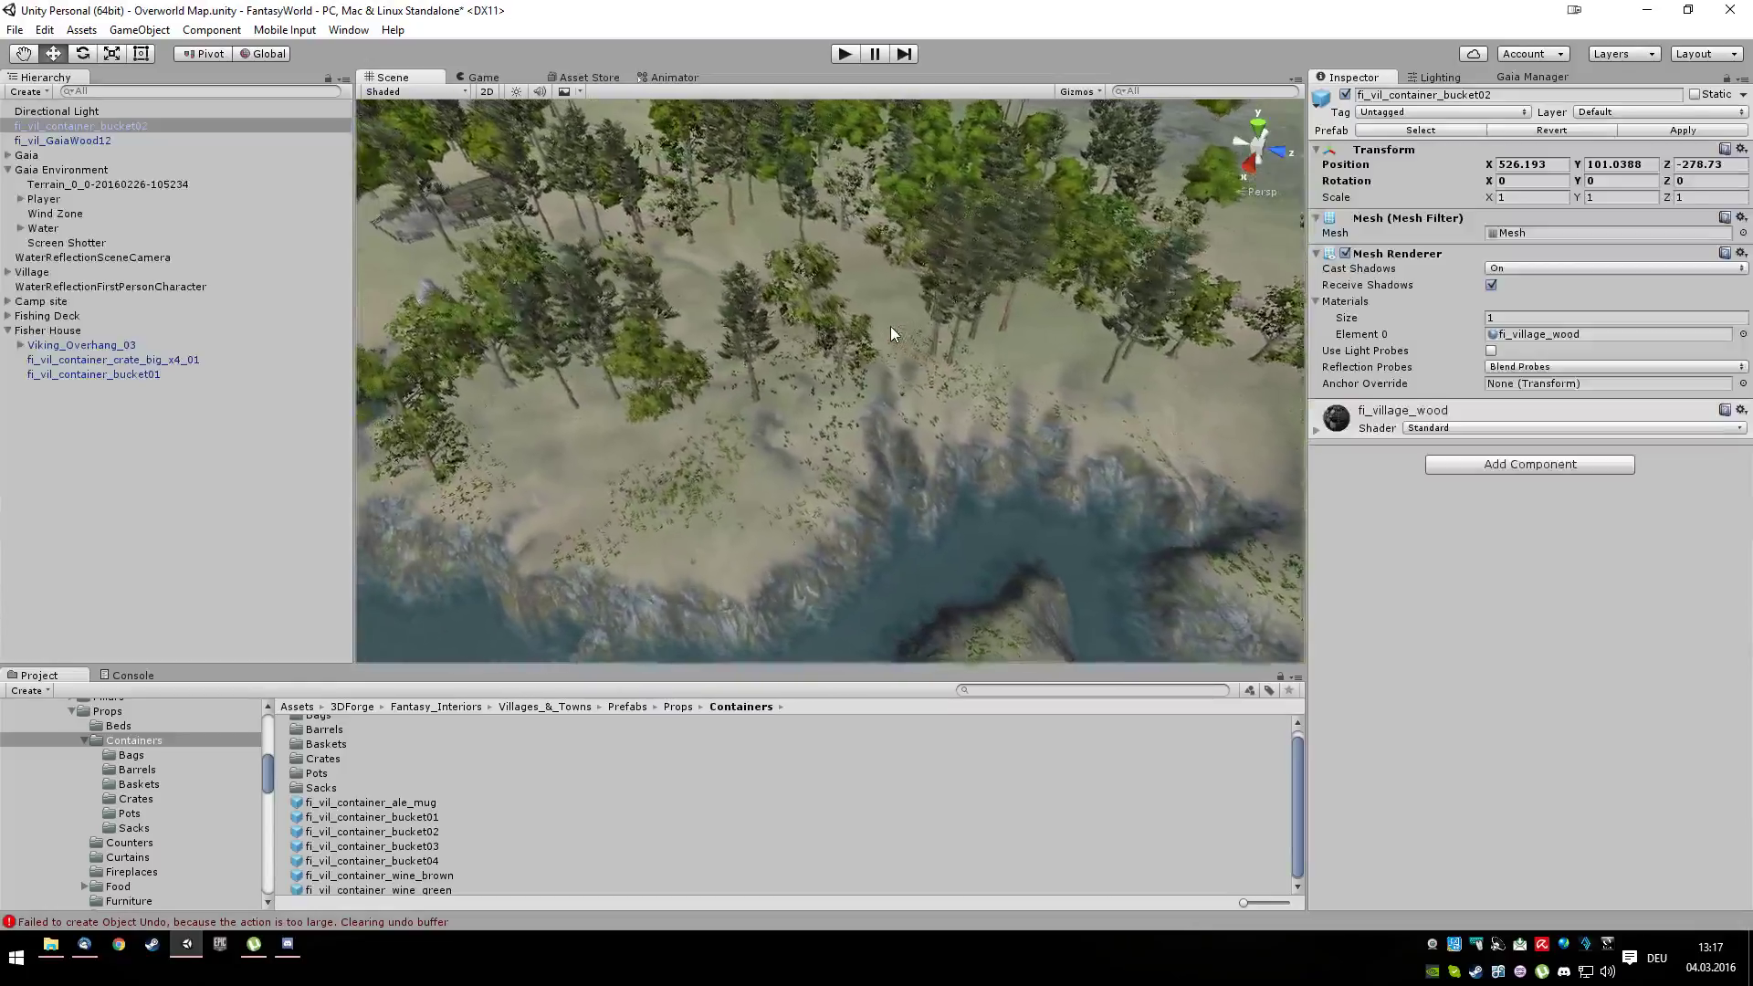
pyautogui.press('Left')
pyautogui.press('Left')
pyautogui.press('Up')
pyautogui.press('Up')
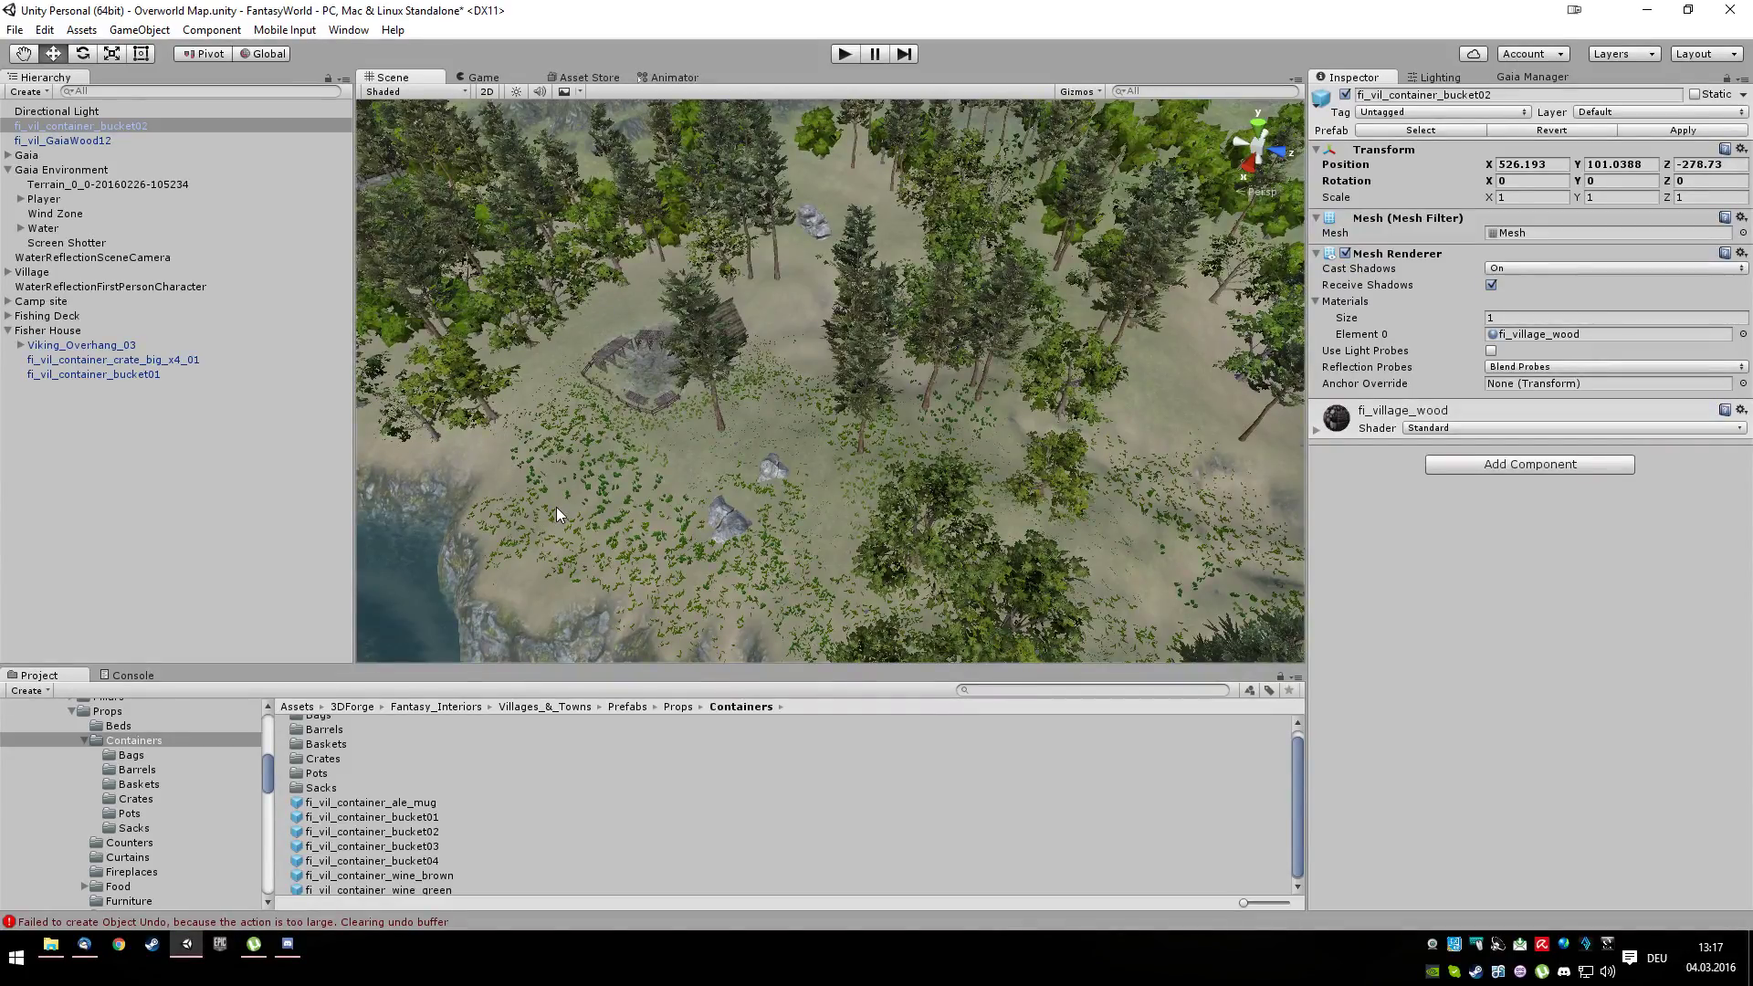
# Inspect the woods and shore from the walled house along the river bend to the lake's inlet
pyautogui.press('Left')
pyautogui.press('Left')
pyautogui.press('Left')
pyautogui.press('Left')
pyautogui.press('Left')
pyautogui.press('Left')
pyautogui.press('Left')
pyautogui.press('Left')
pyautogui.press('Left')
pyautogui.press('Left')
pyautogui.press('Left')
pyautogui.press('Left')
pyautogui.press('Left')
pyautogui.press('Left')
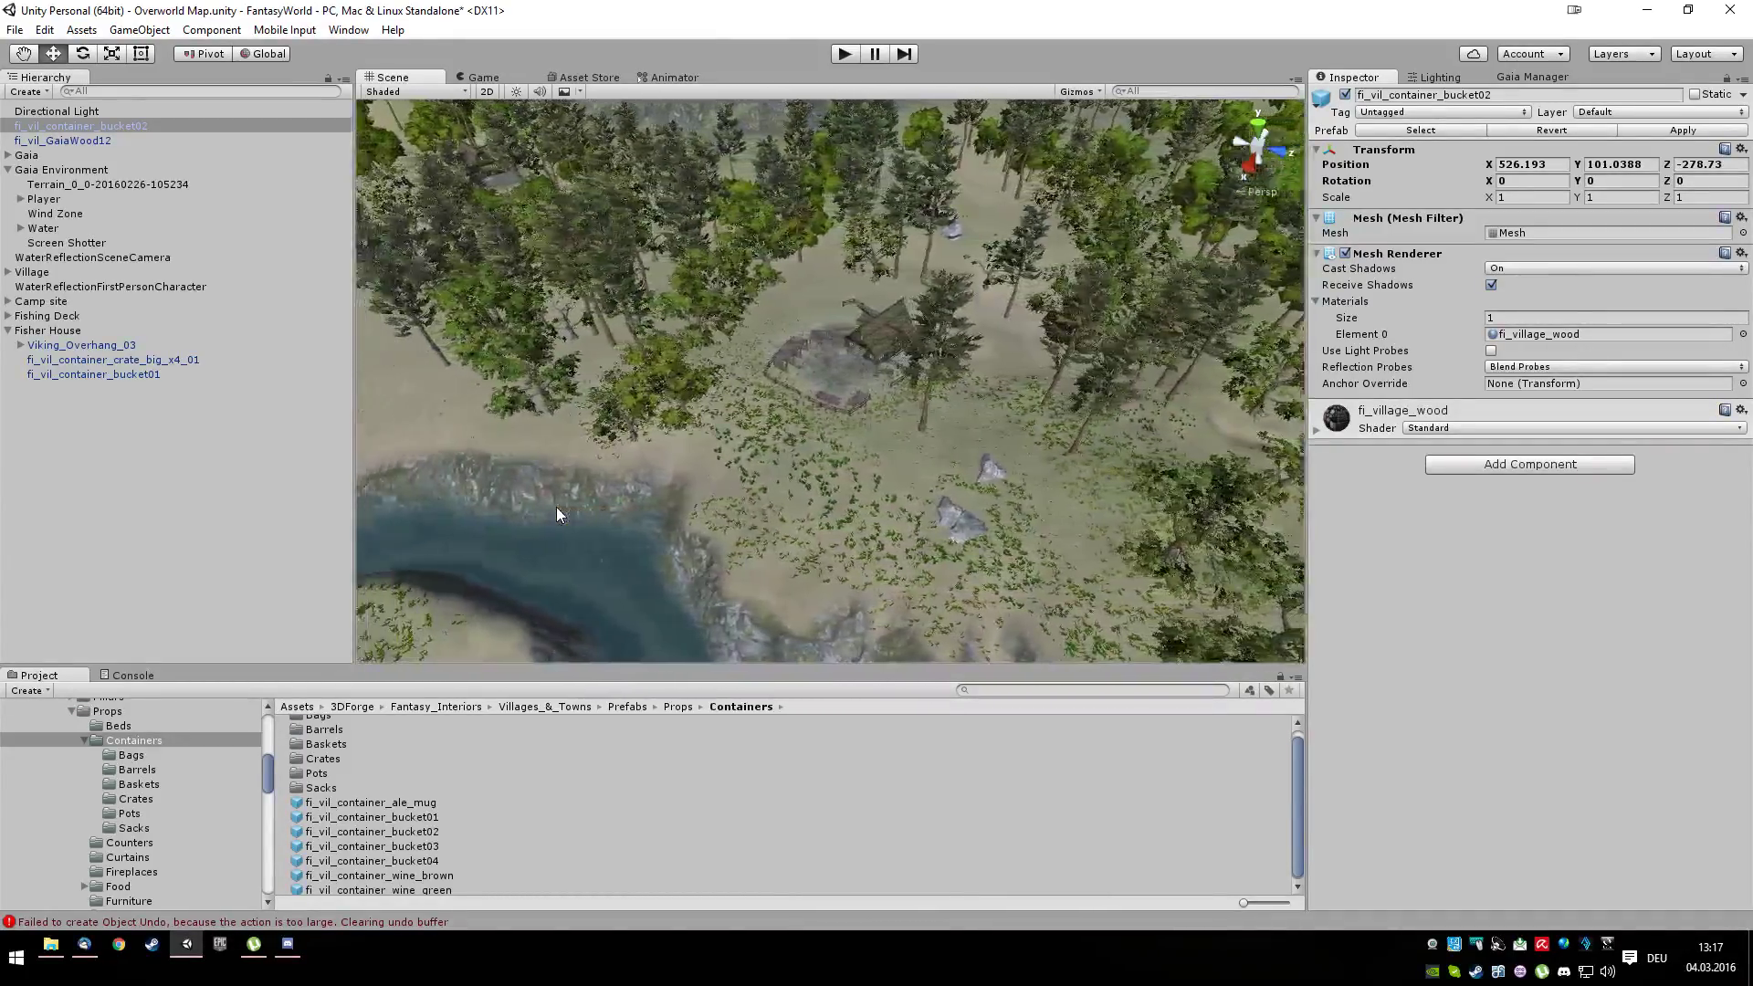
pyautogui.press('Left')
pyautogui.press('Left')
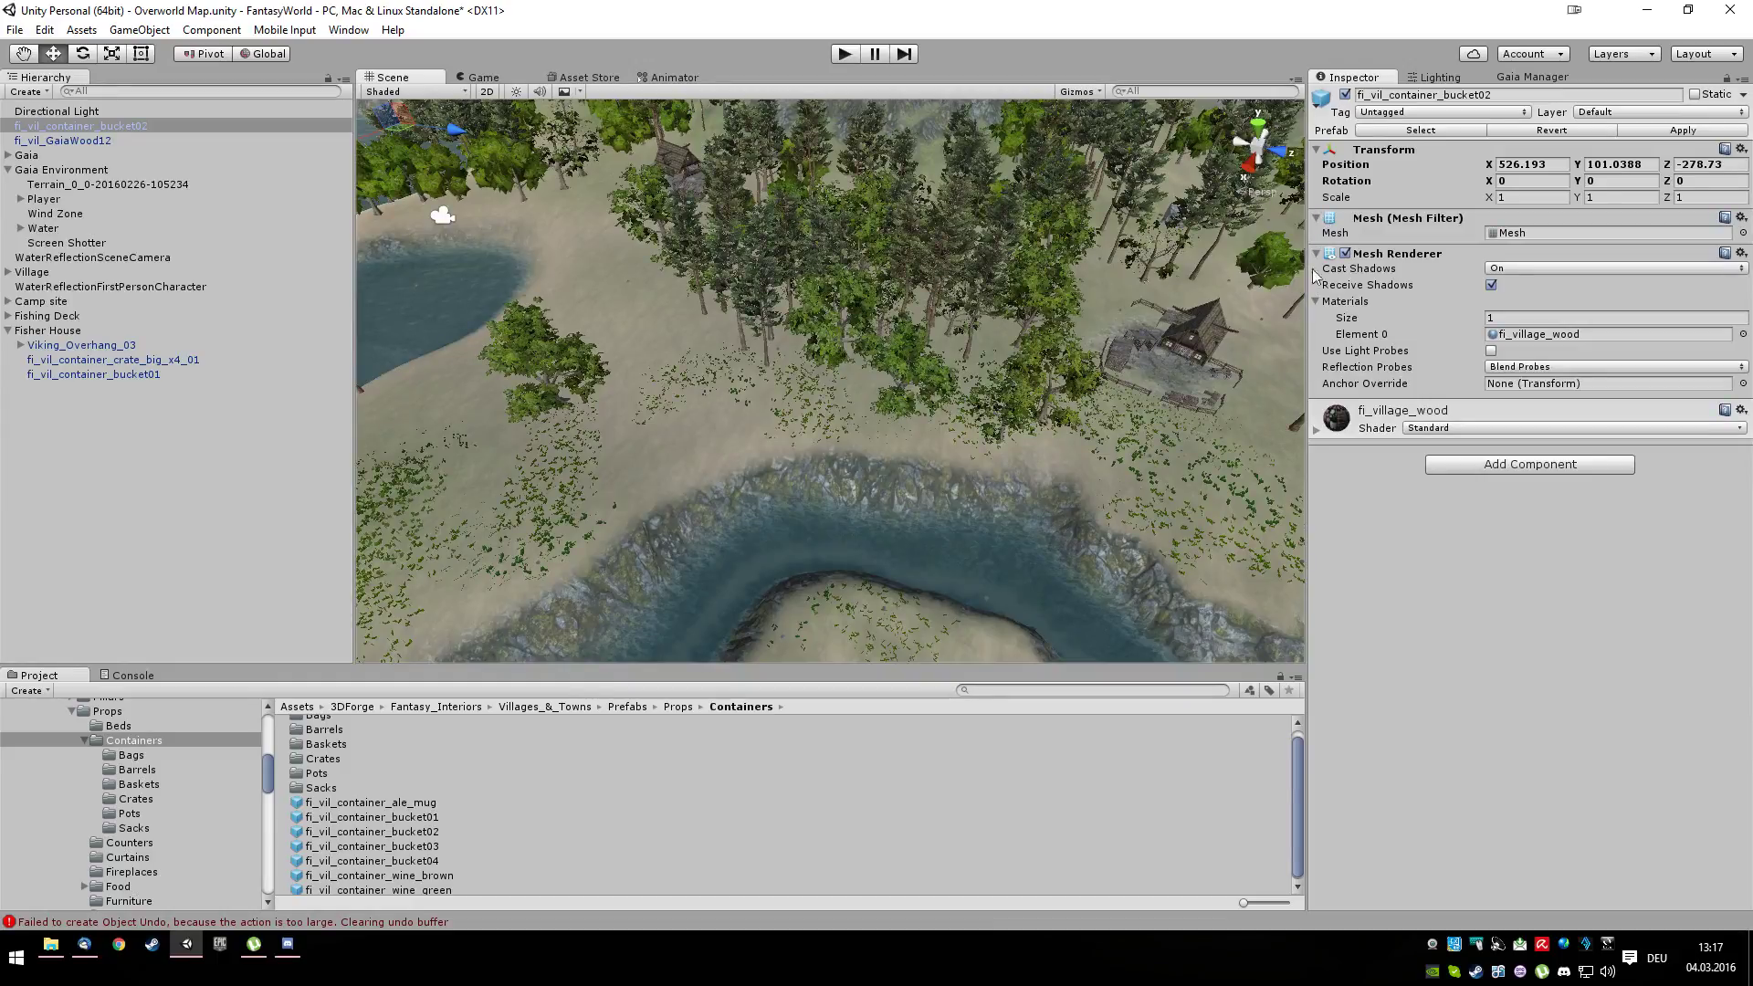
# Paint the terrain with the dark cobblestone texture to extend the path from the fishing deck along the lakeshore
pyautogui.scroll(-6, 1235, 480)
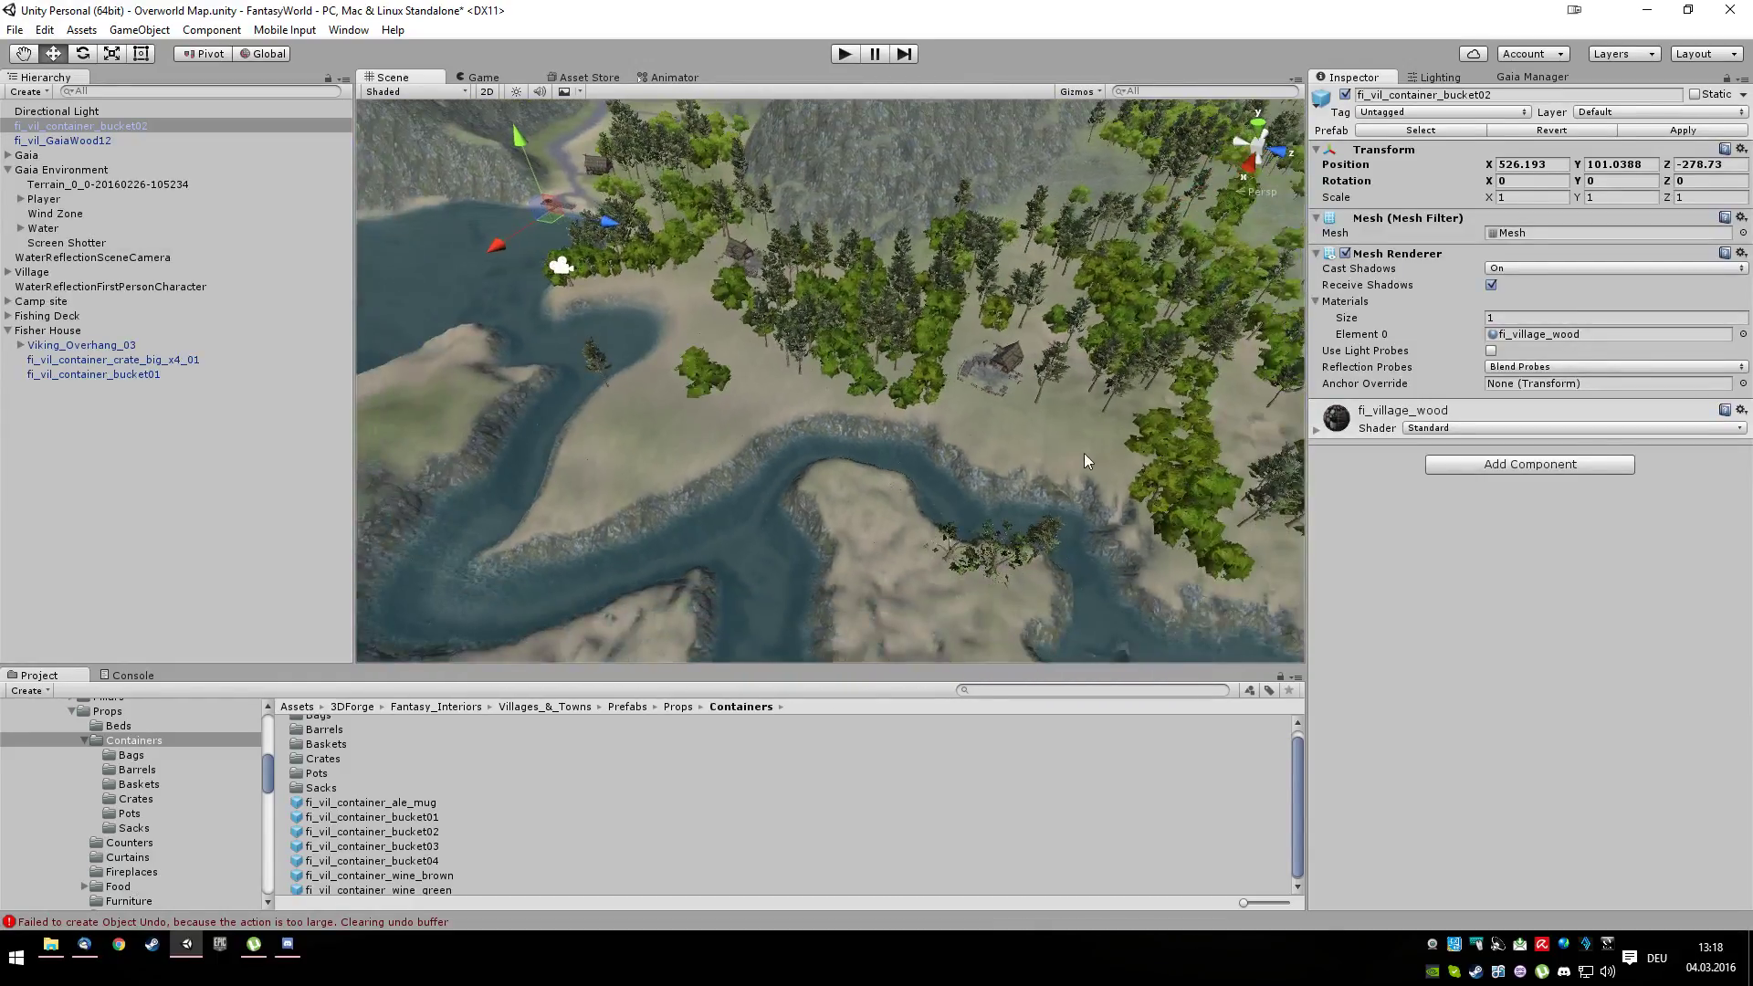
pyautogui.press('Left')
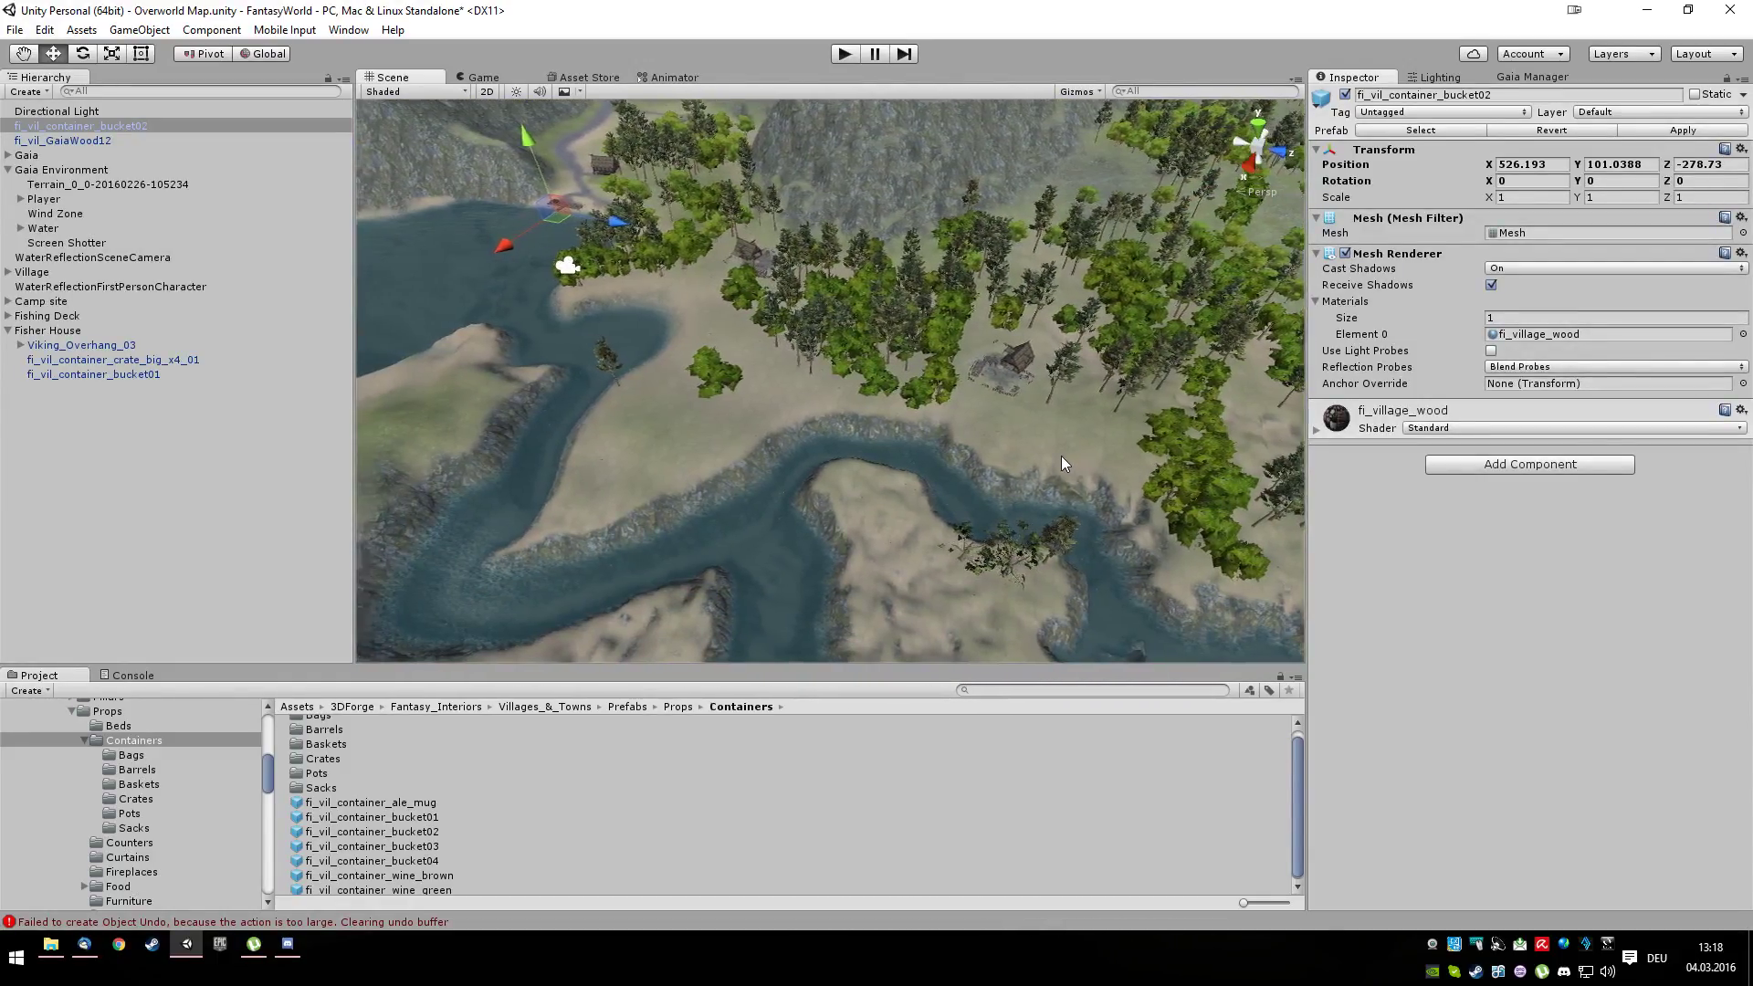
pyautogui.press('Up')
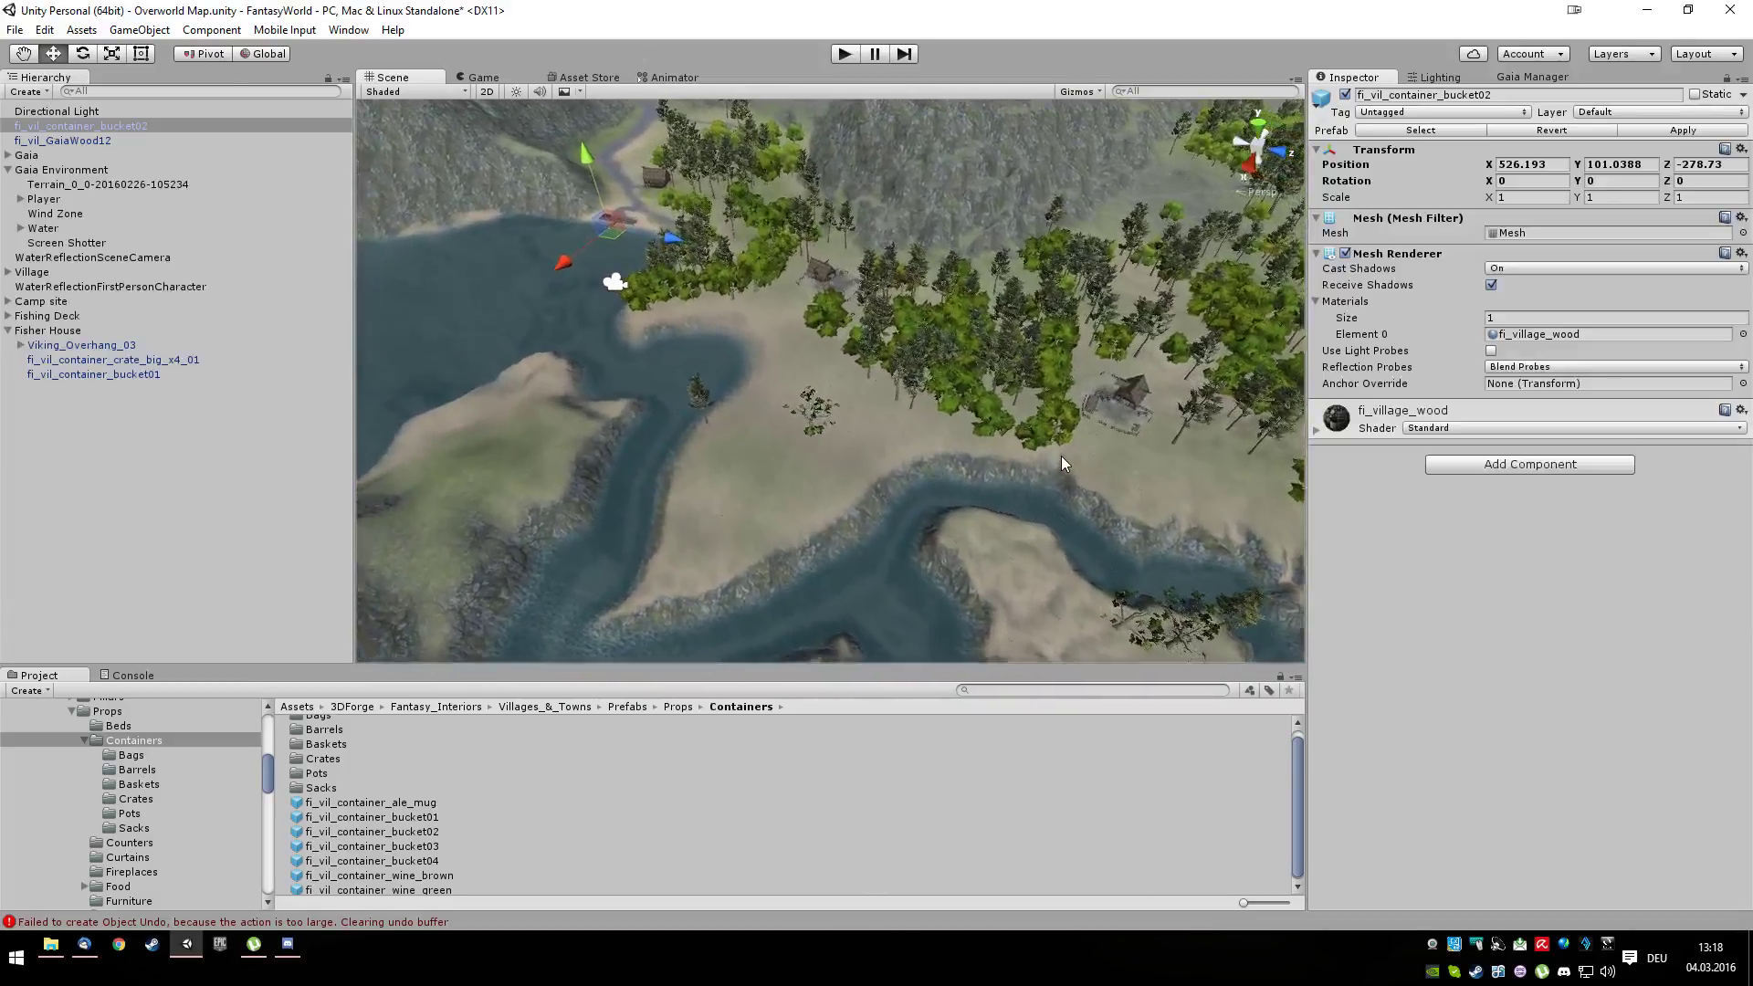
pyautogui.press('Up')
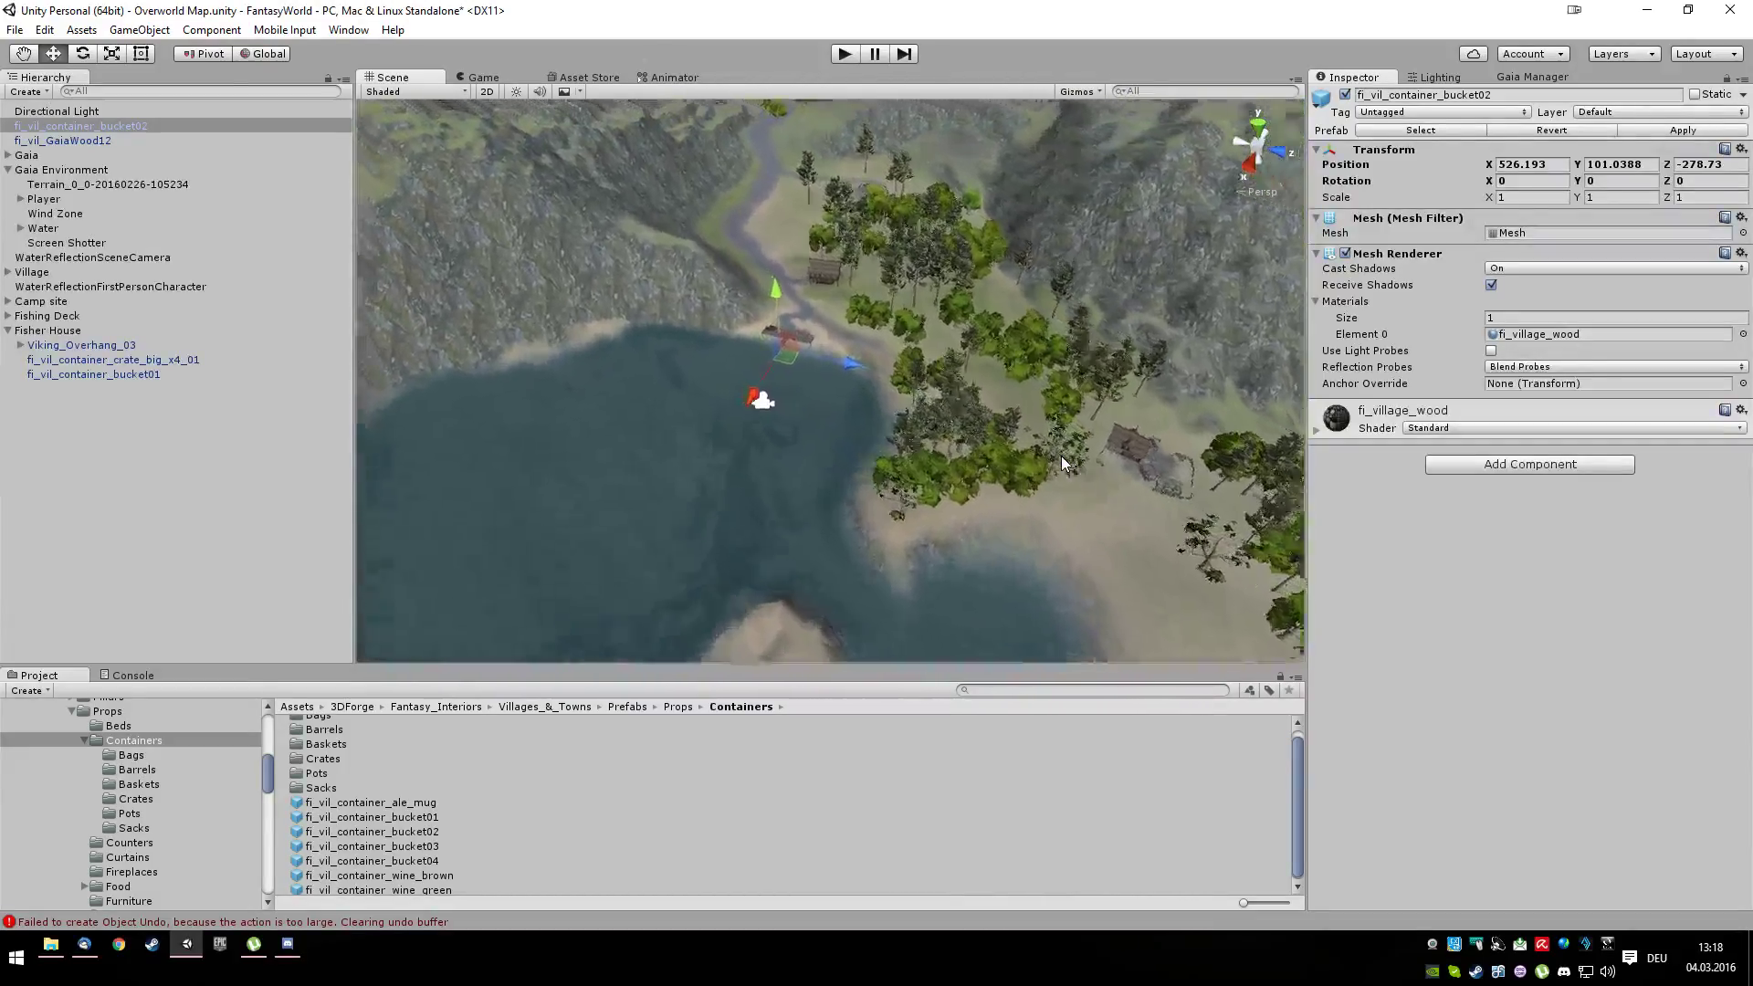
pyautogui.press('Right')
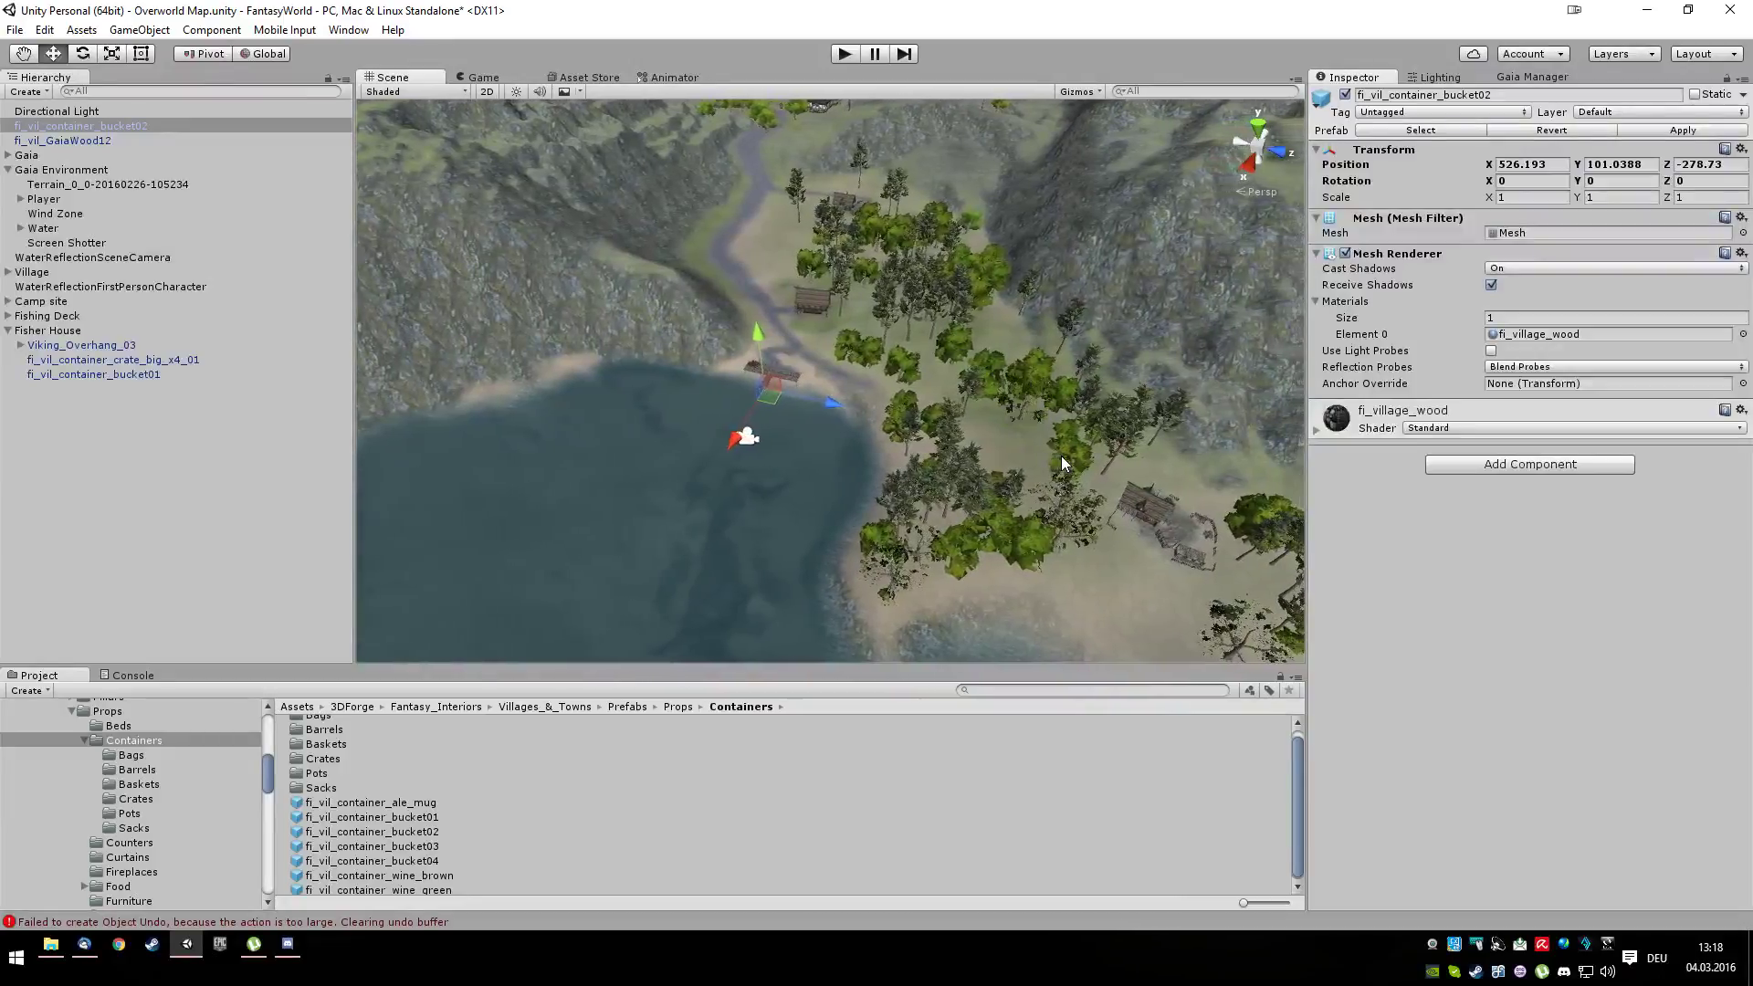
pyautogui.click(145, 184)
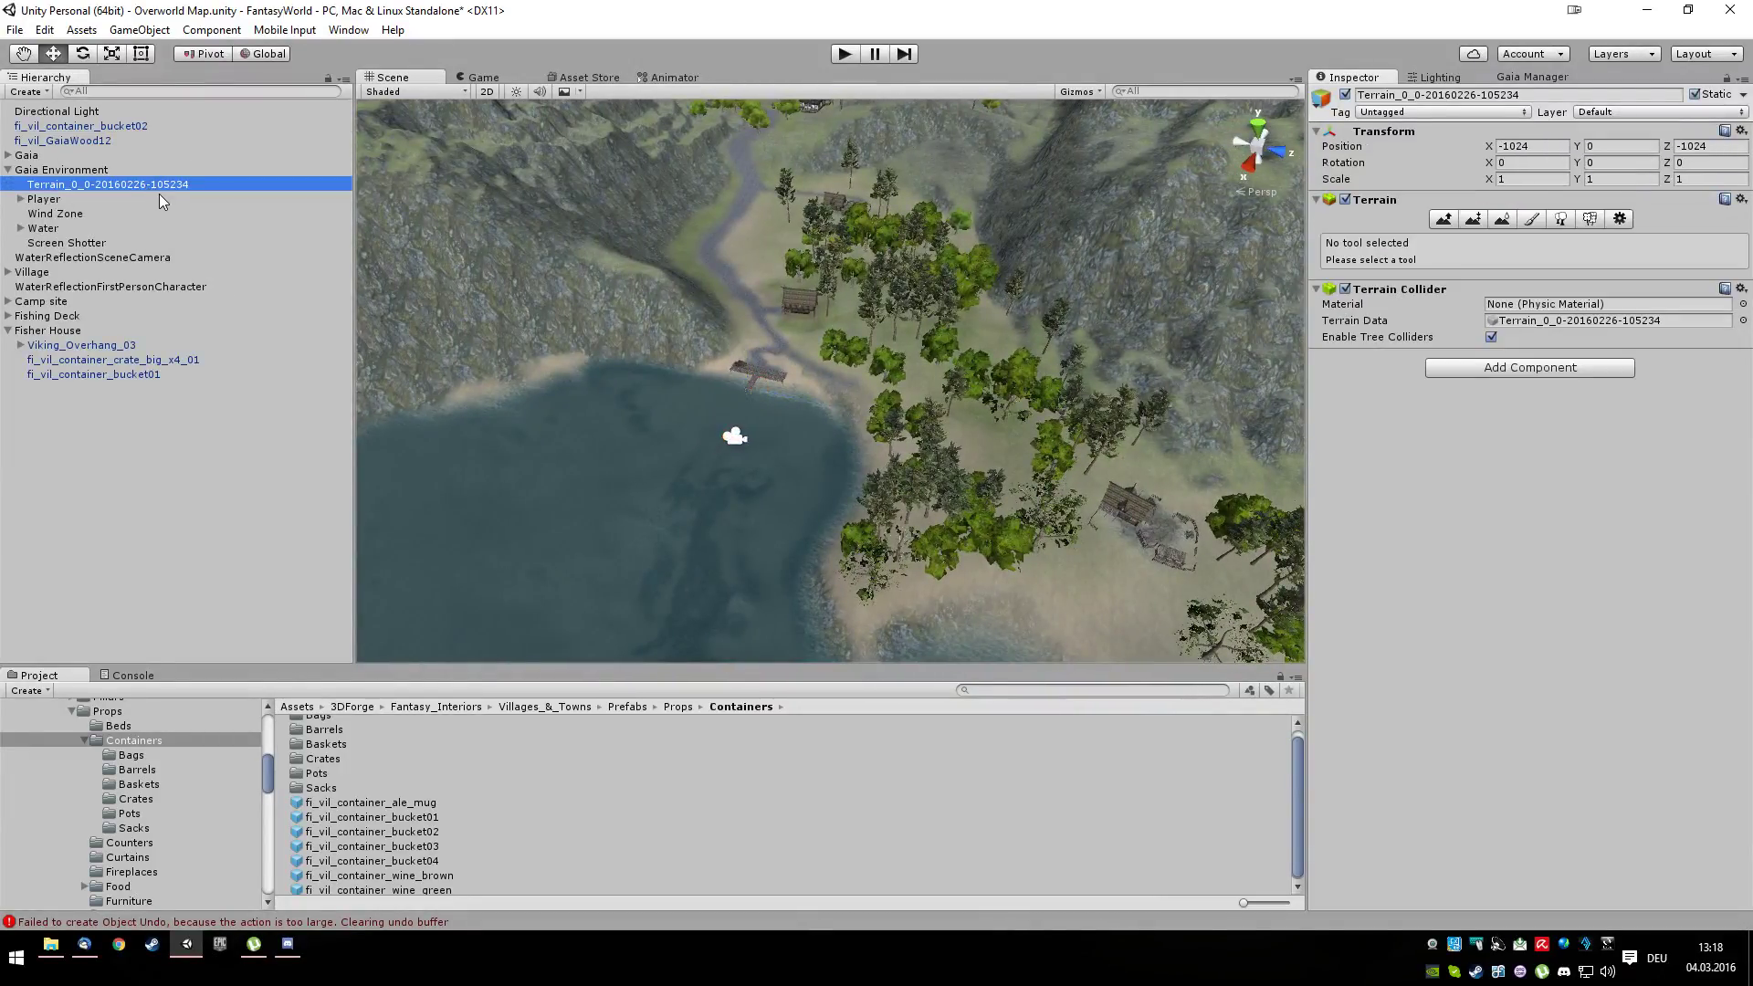
pyautogui.click(1531, 220)
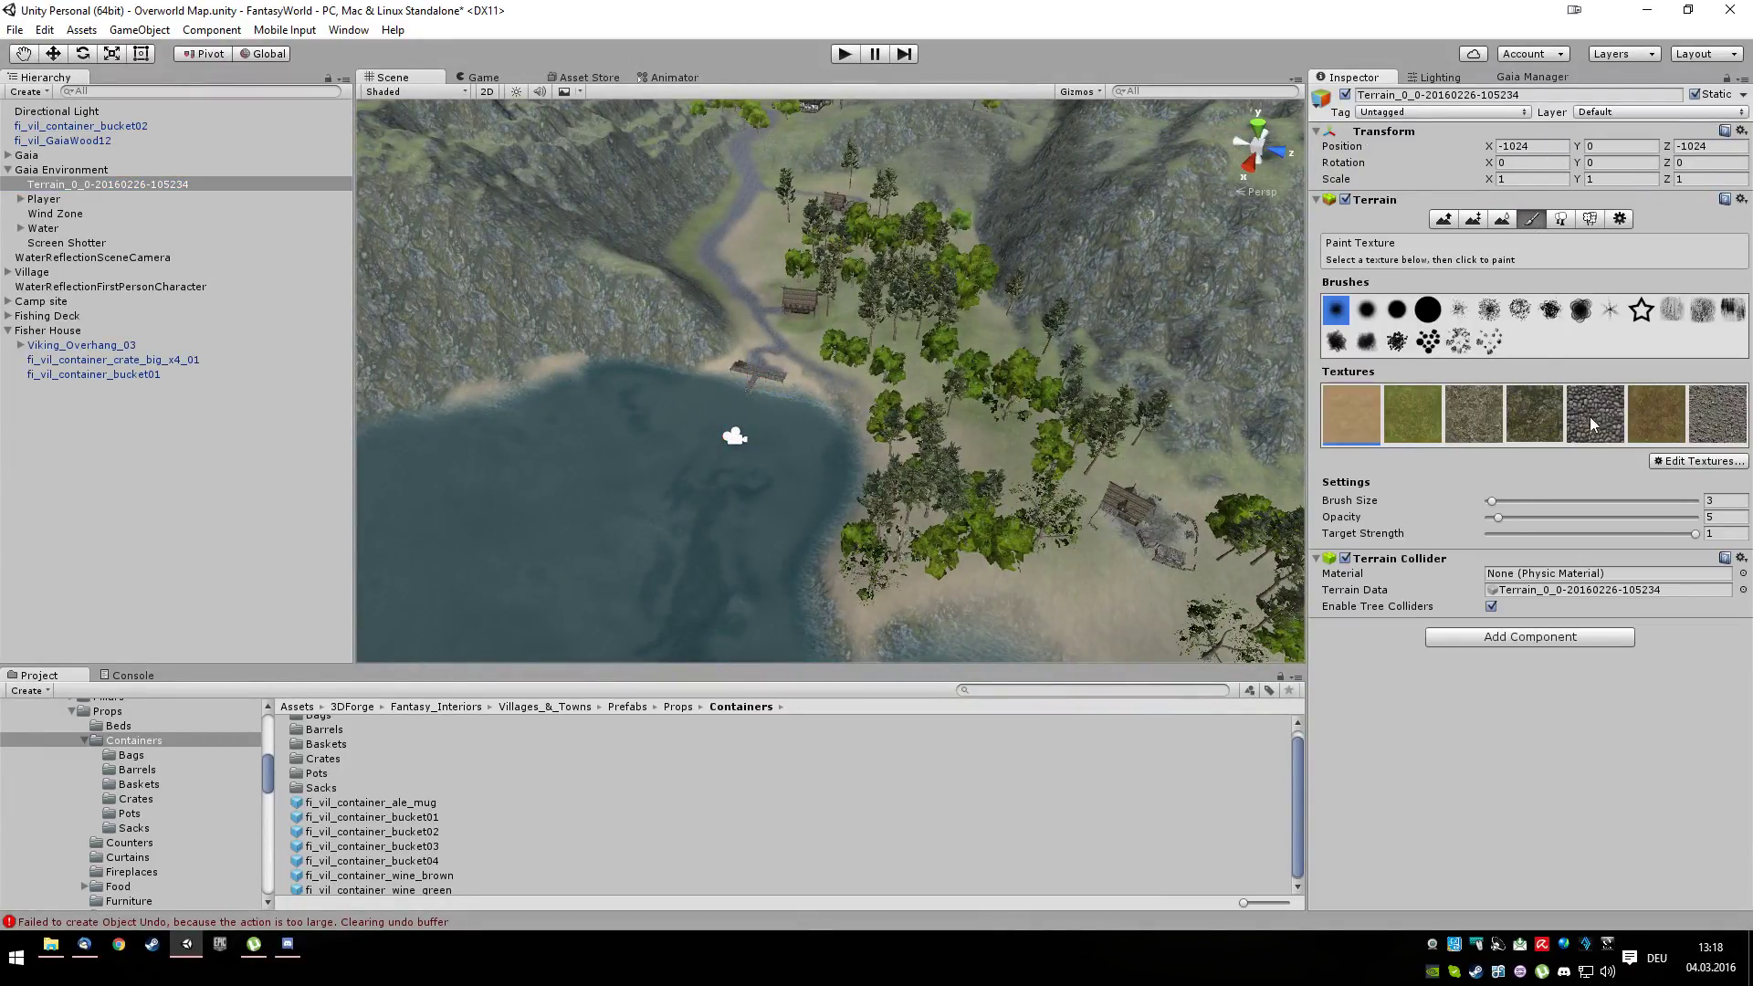
pyautogui.scroll(10, 1223, 550)
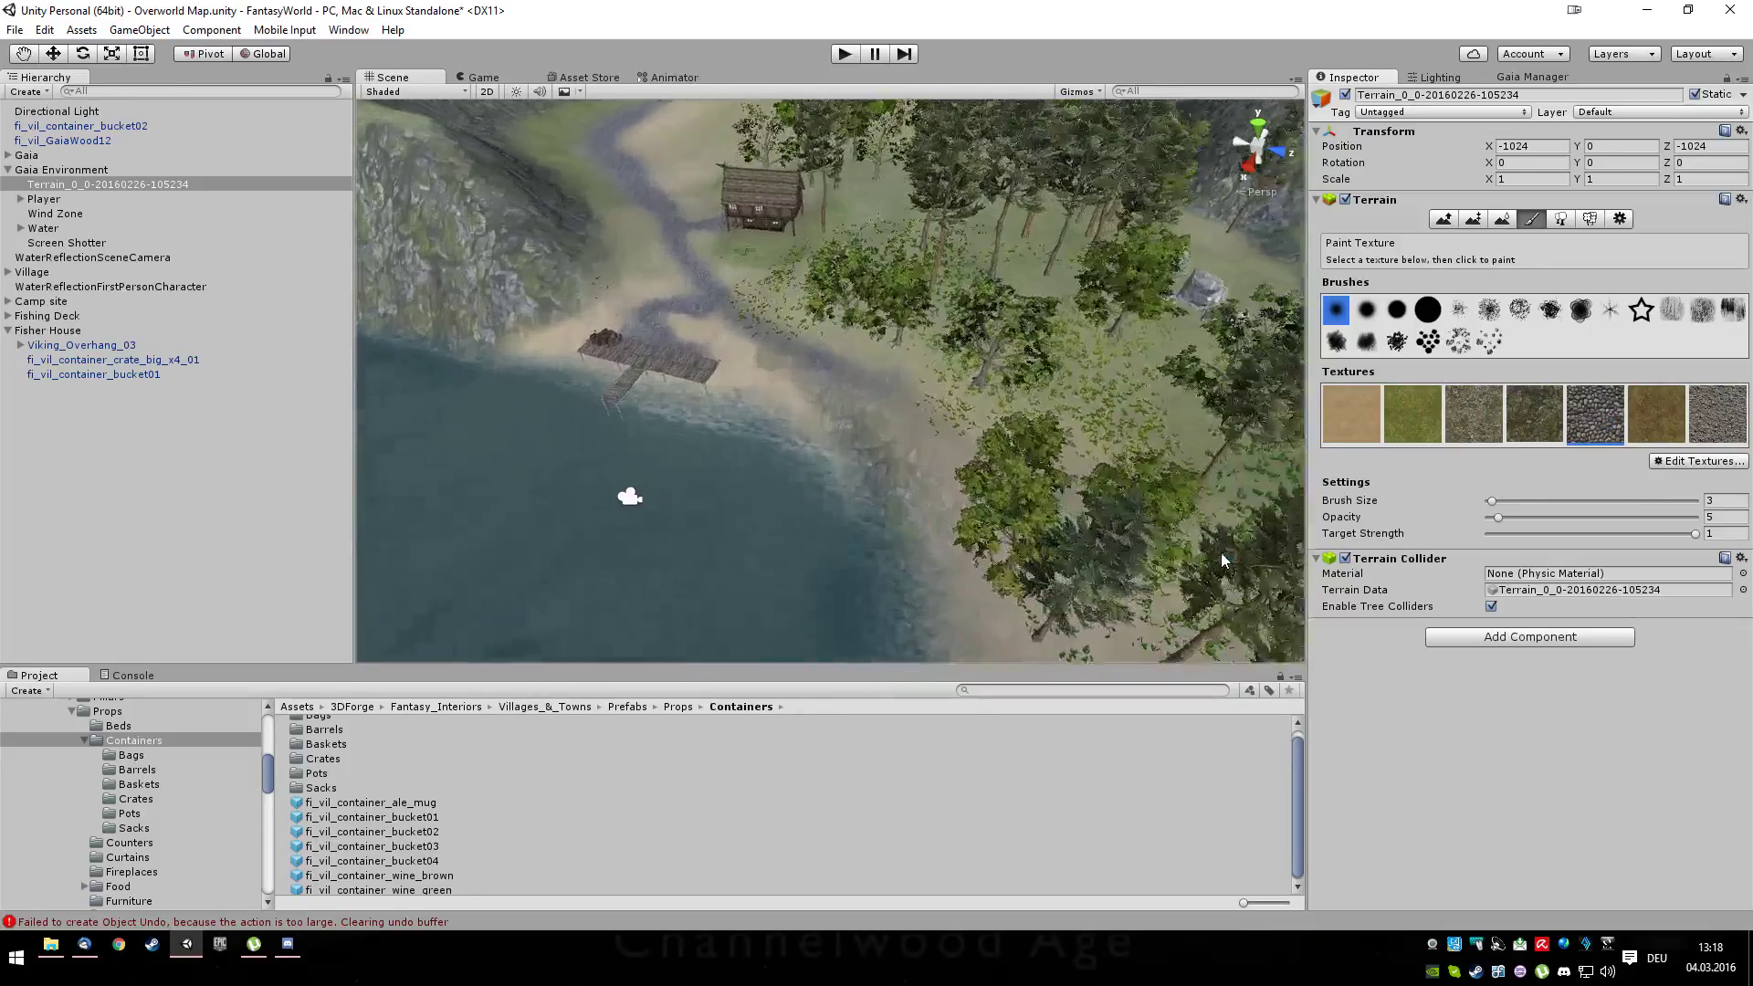
pyautogui.scroll(3, 1221, 553)
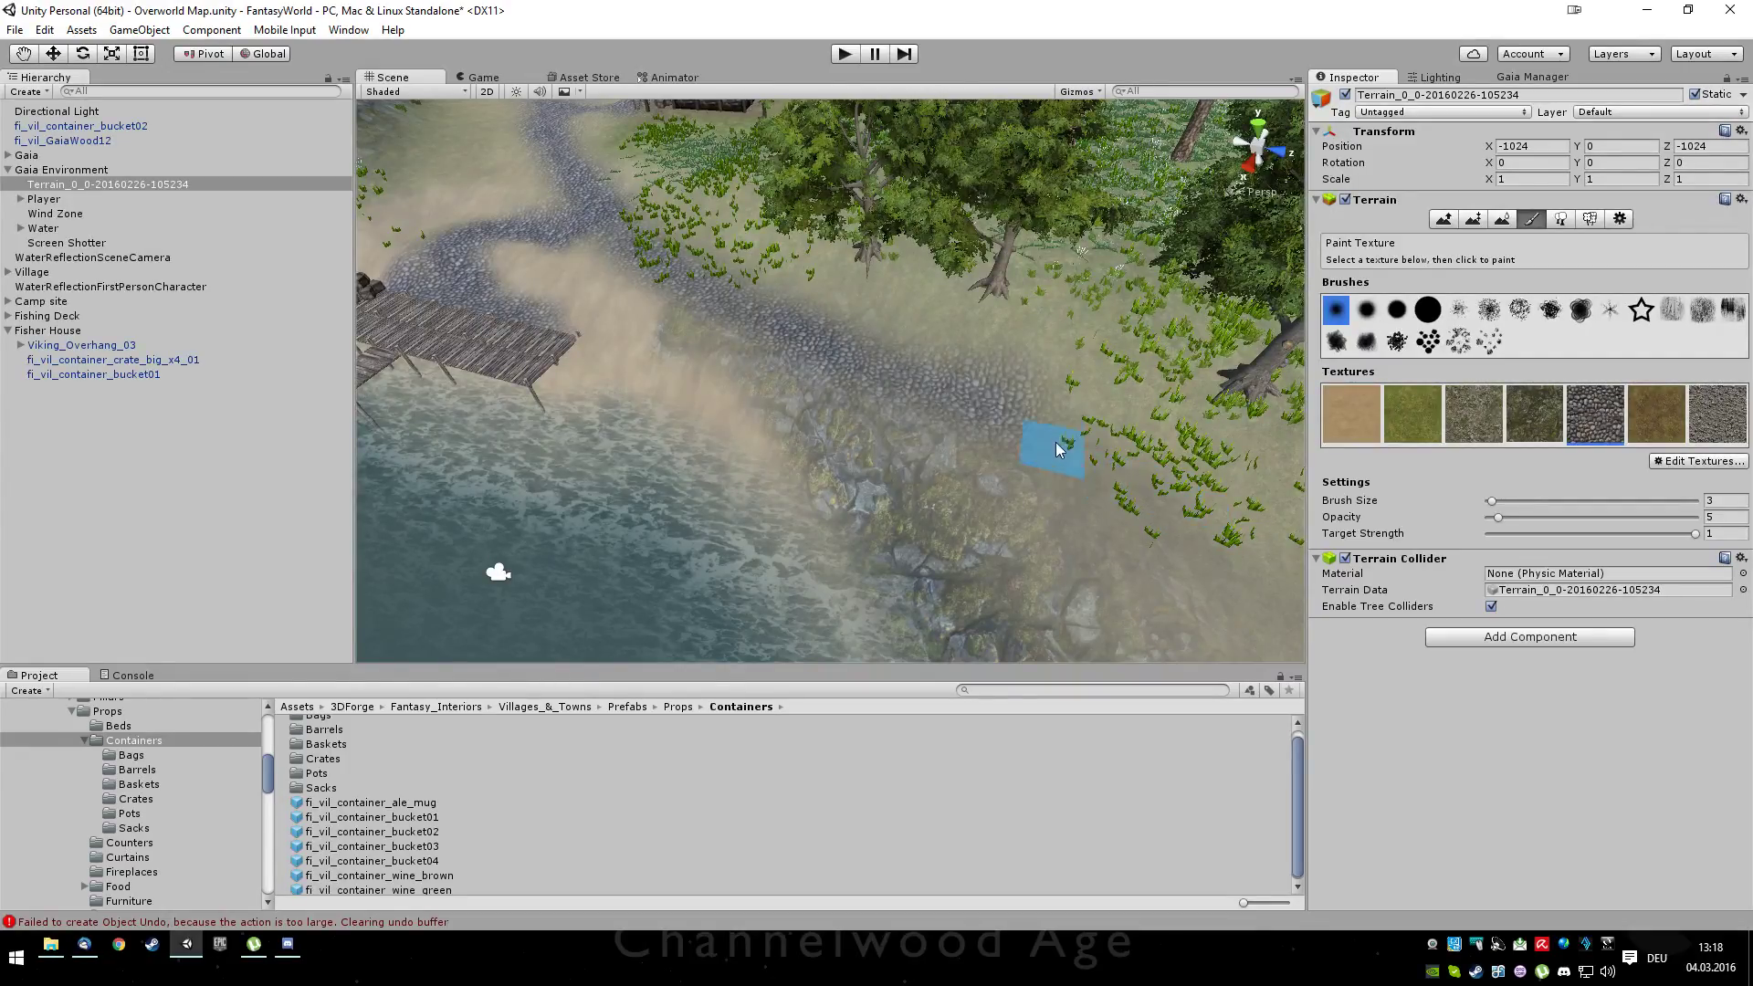
pyautogui.moveTo(1033, 420); pyautogui.dragTo(1125, 470)
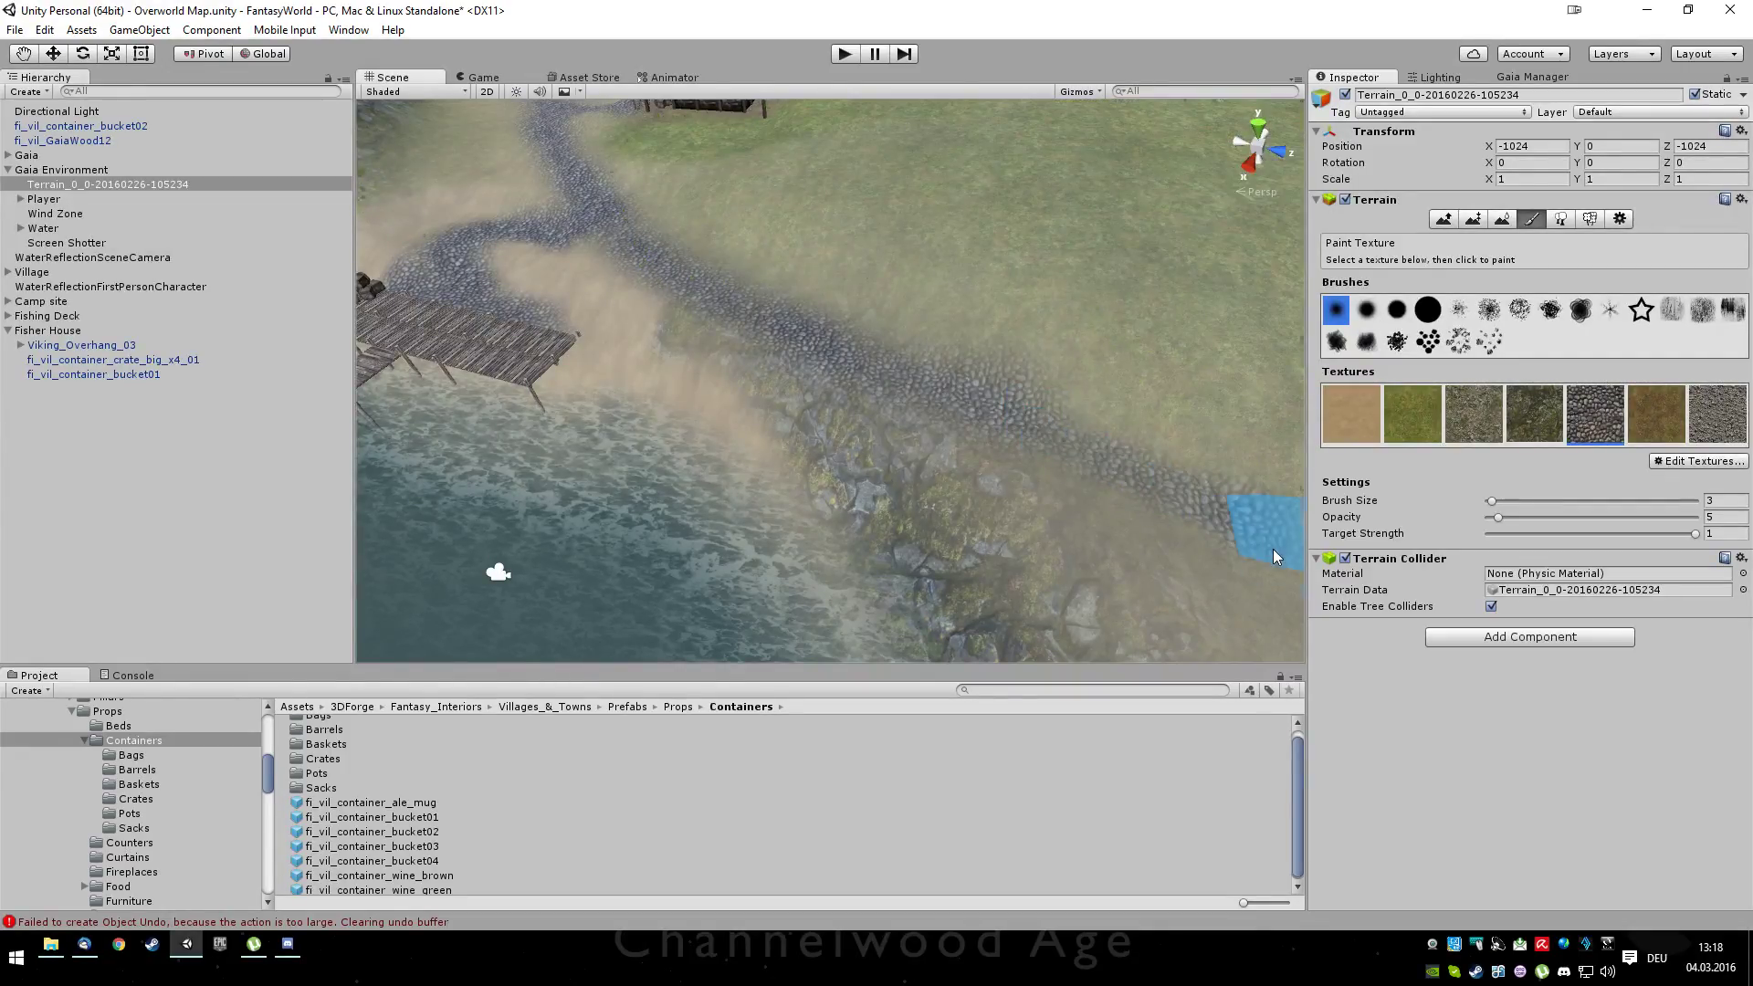
# Continue painting the cobblestone path inland between the trees near the grey boulders
pyautogui.scroll(-10, 1251, 527)
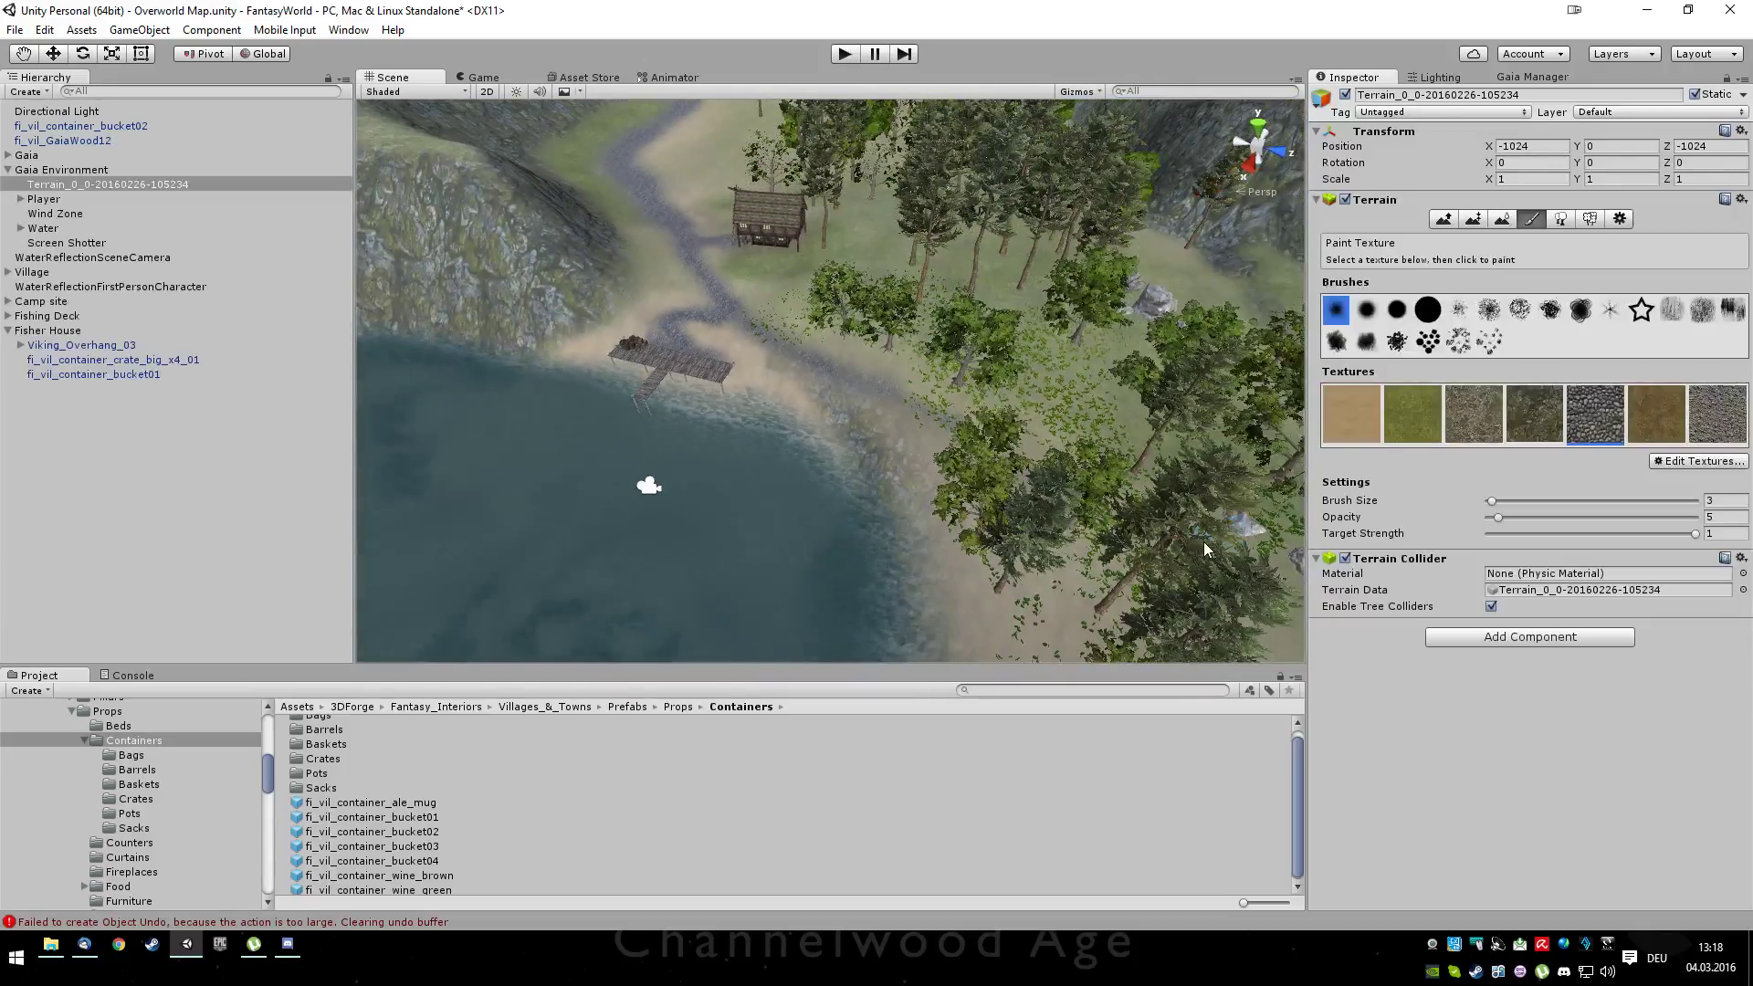
pyautogui.press('Right')
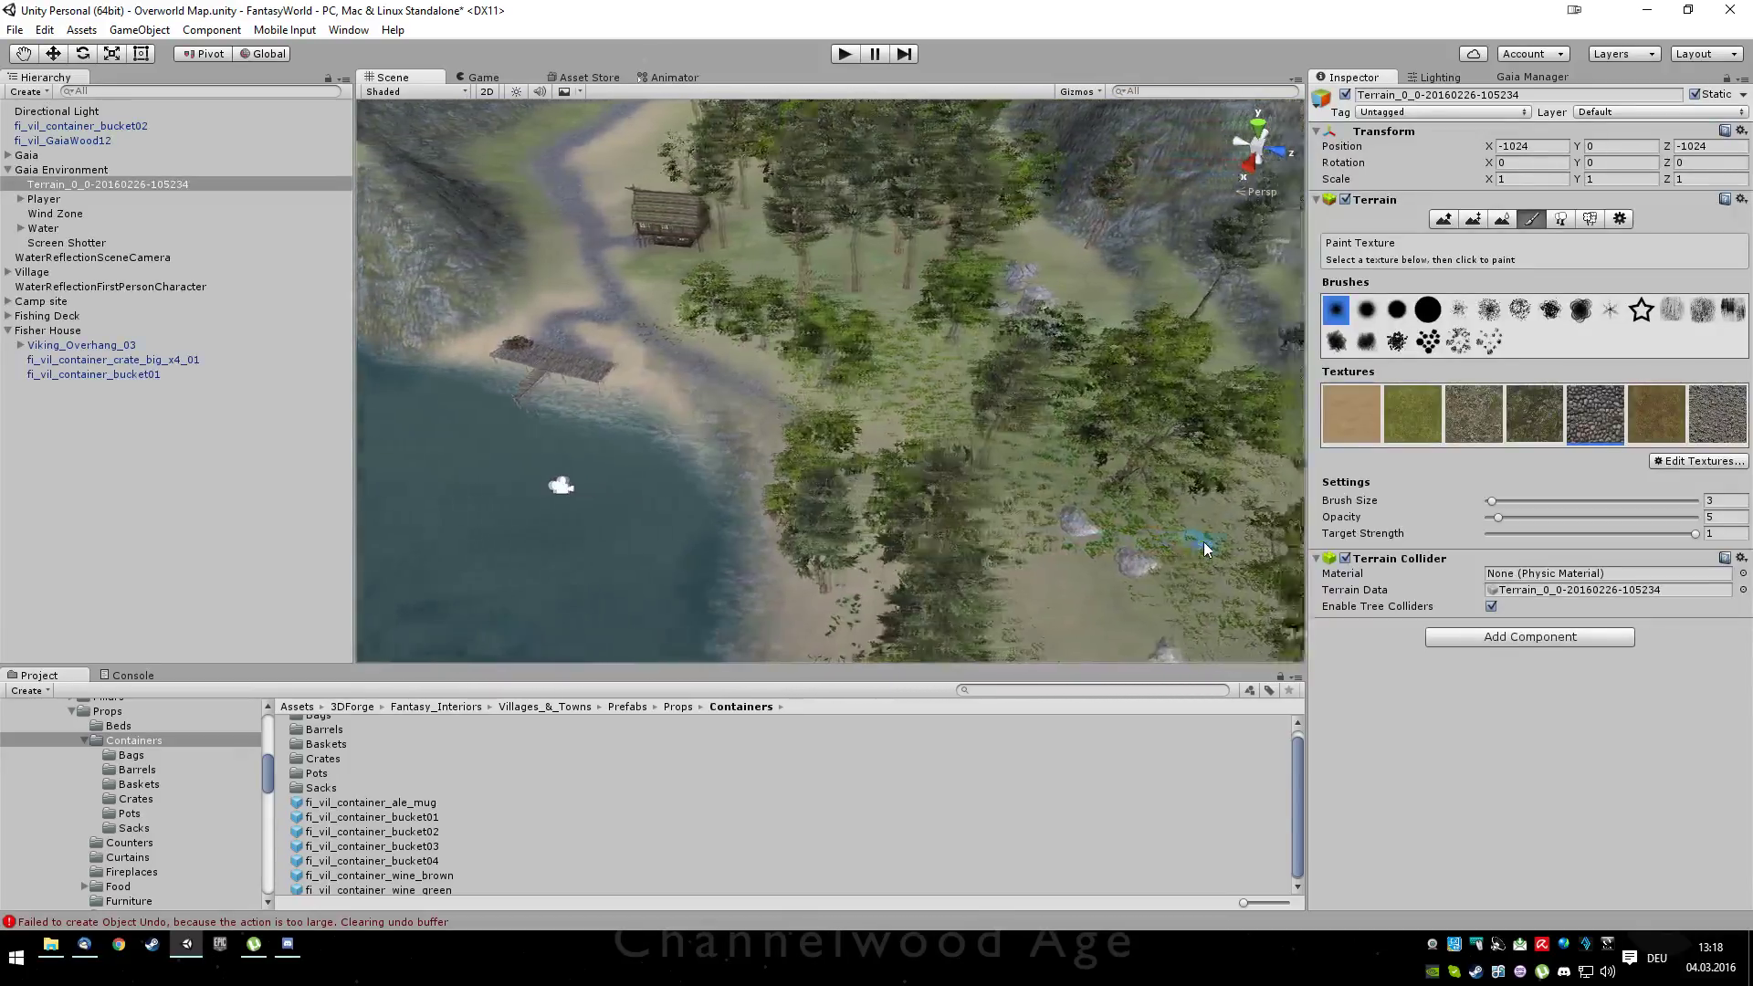
pyautogui.press('Down')
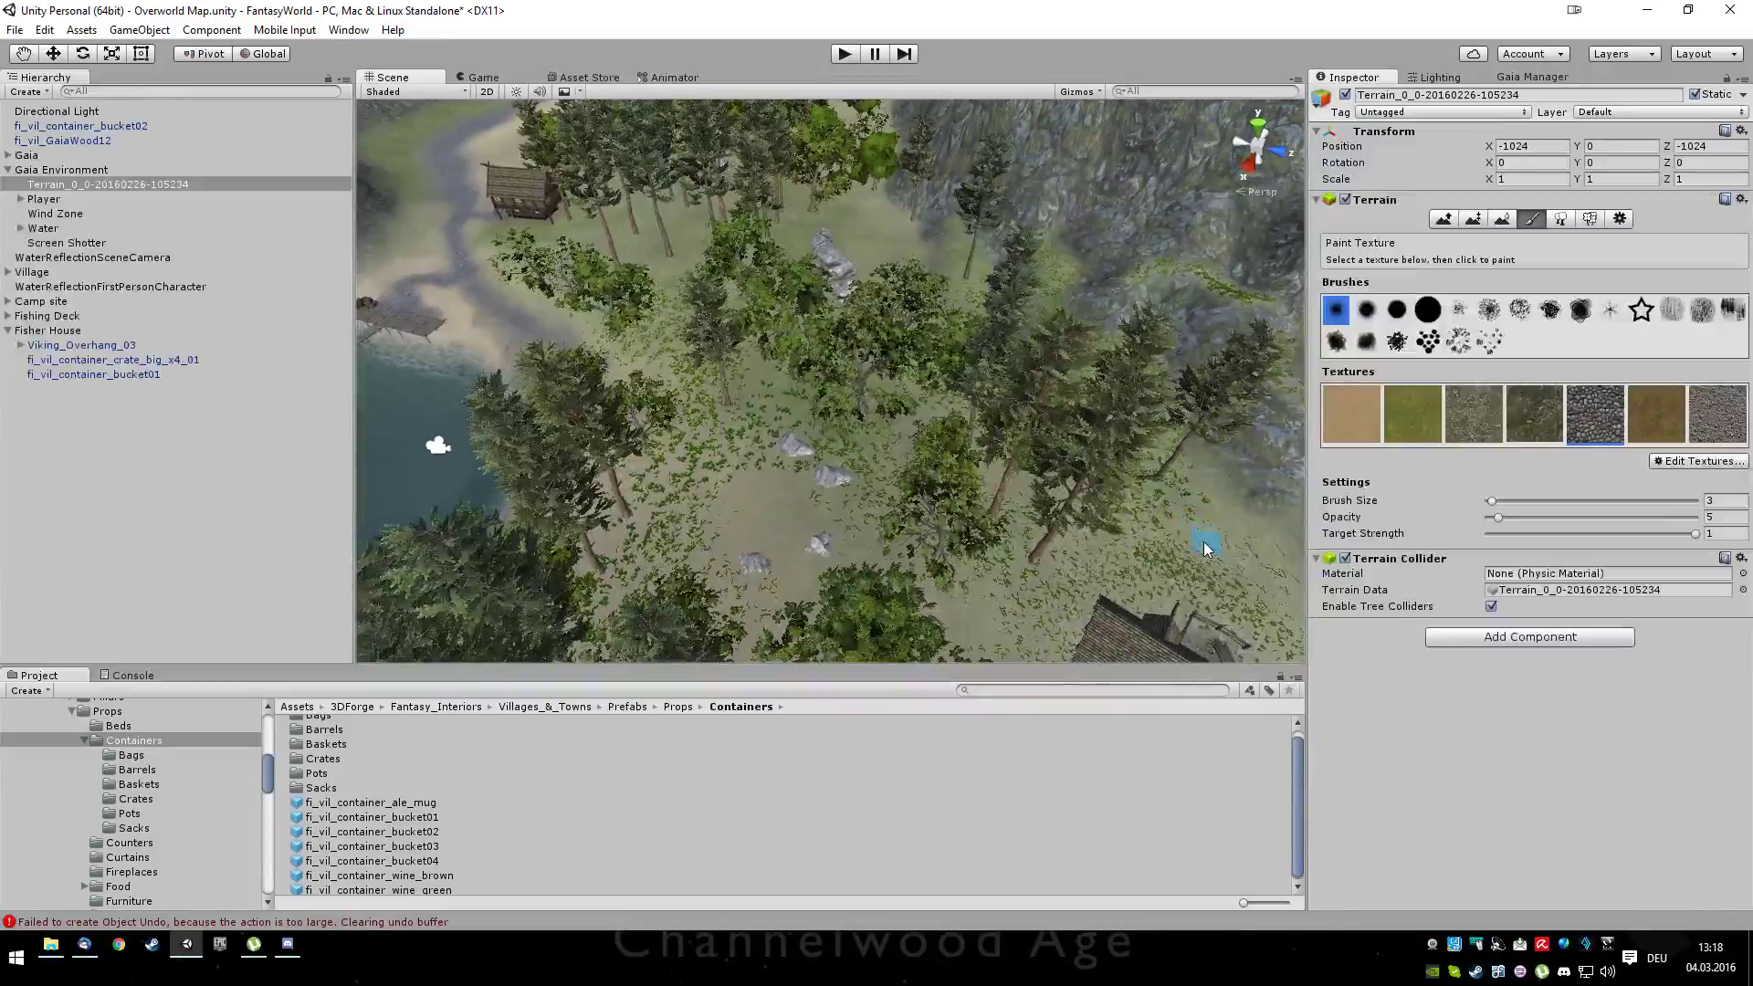
pyautogui.scroll(6, 741, 494)
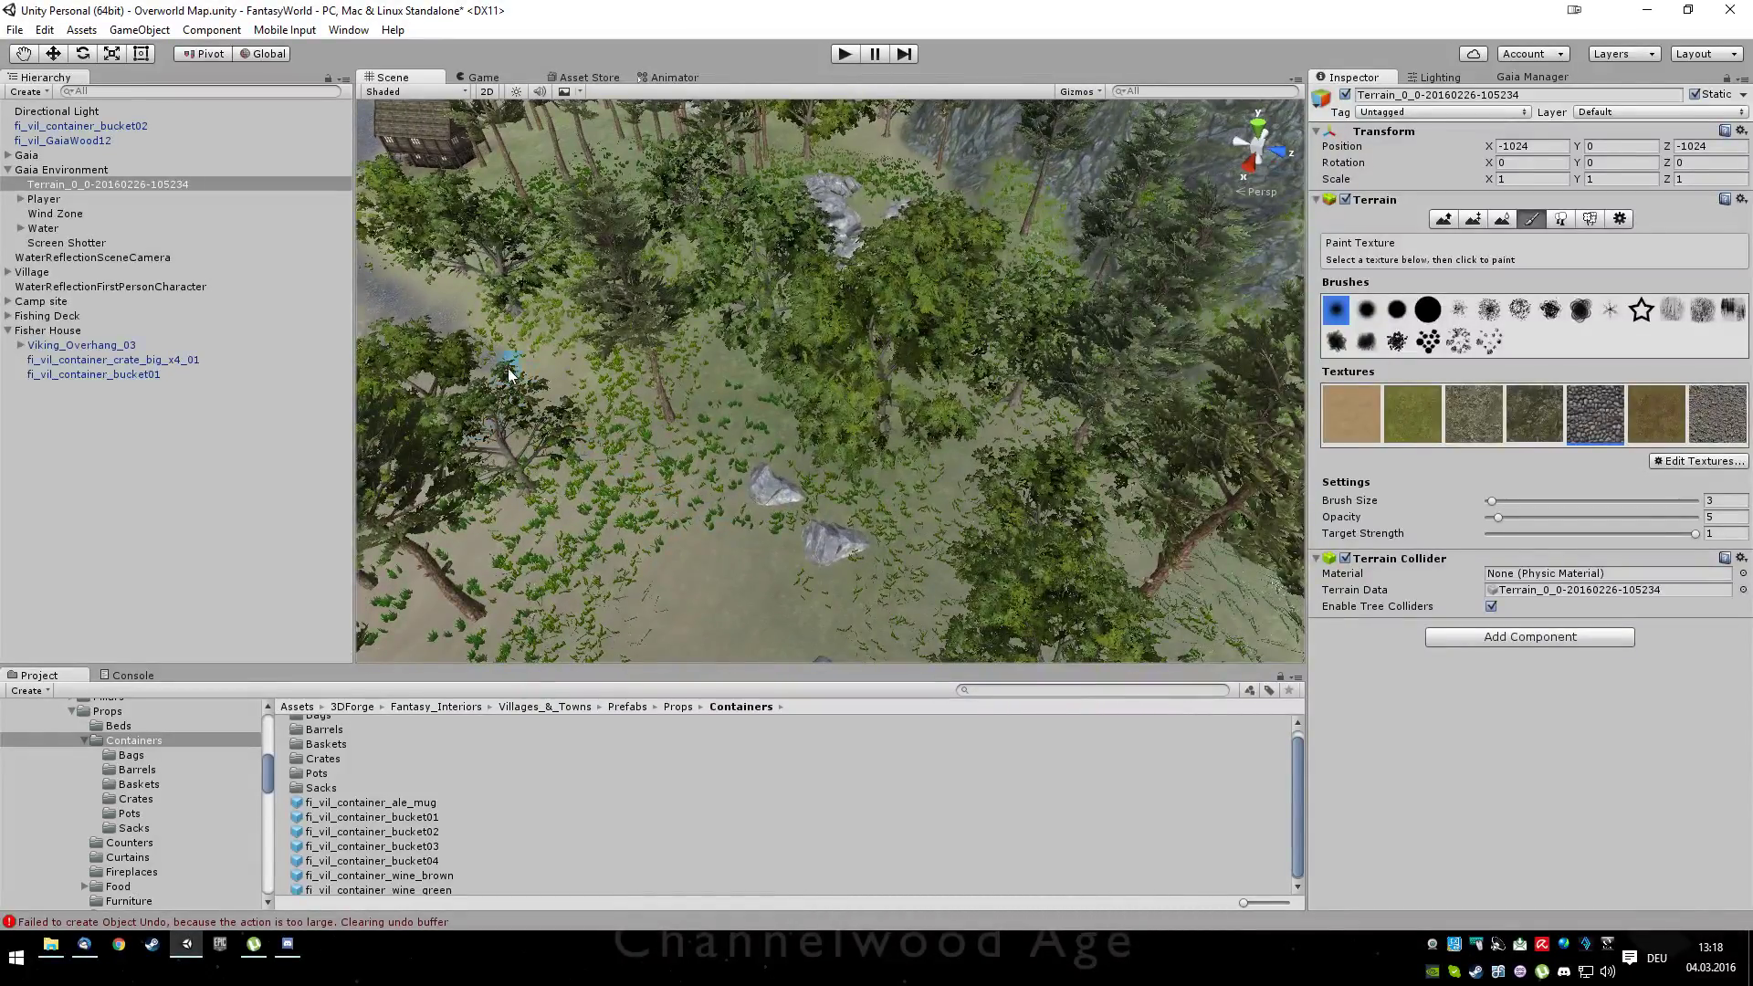
pyautogui.moveTo(498, 369); pyautogui.dragTo(523, 387)
pyautogui.moveTo(649, 466); pyautogui.dragTo(677, 545)
# Complete the cobblestone path past the boulders as far as the trees beside the walled house
pyautogui.scroll(-10, 688, 599)
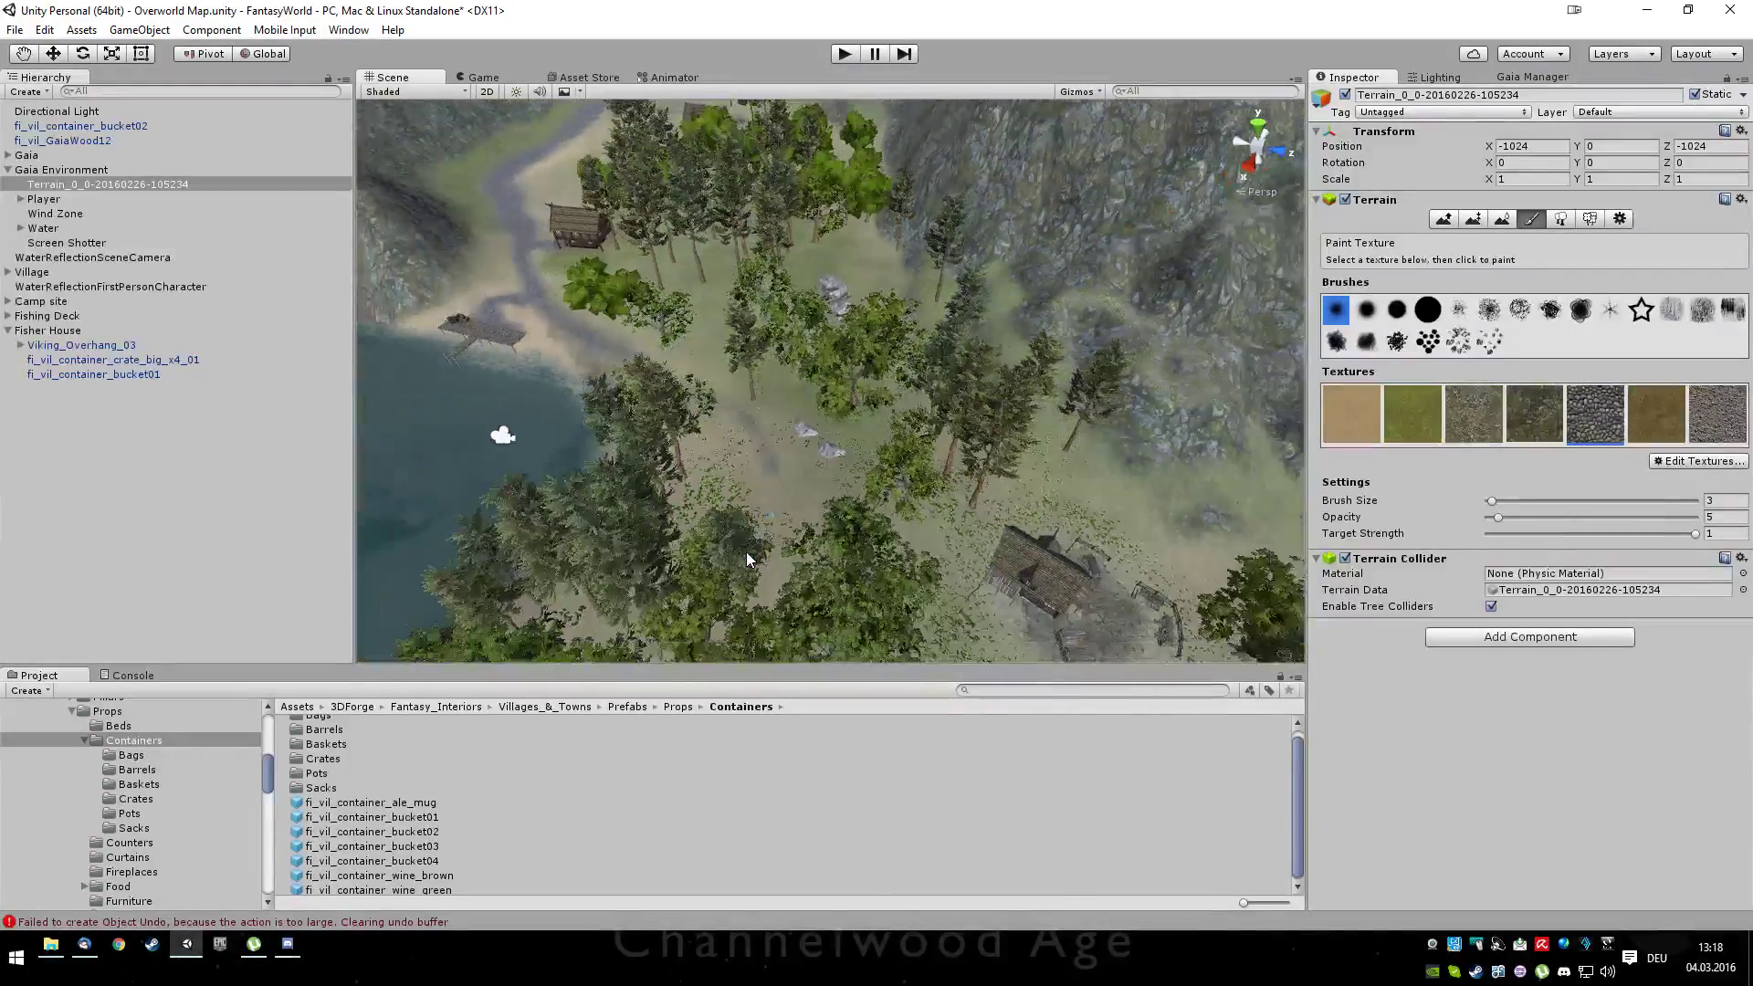
pyautogui.scroll(-3, 795, 509)
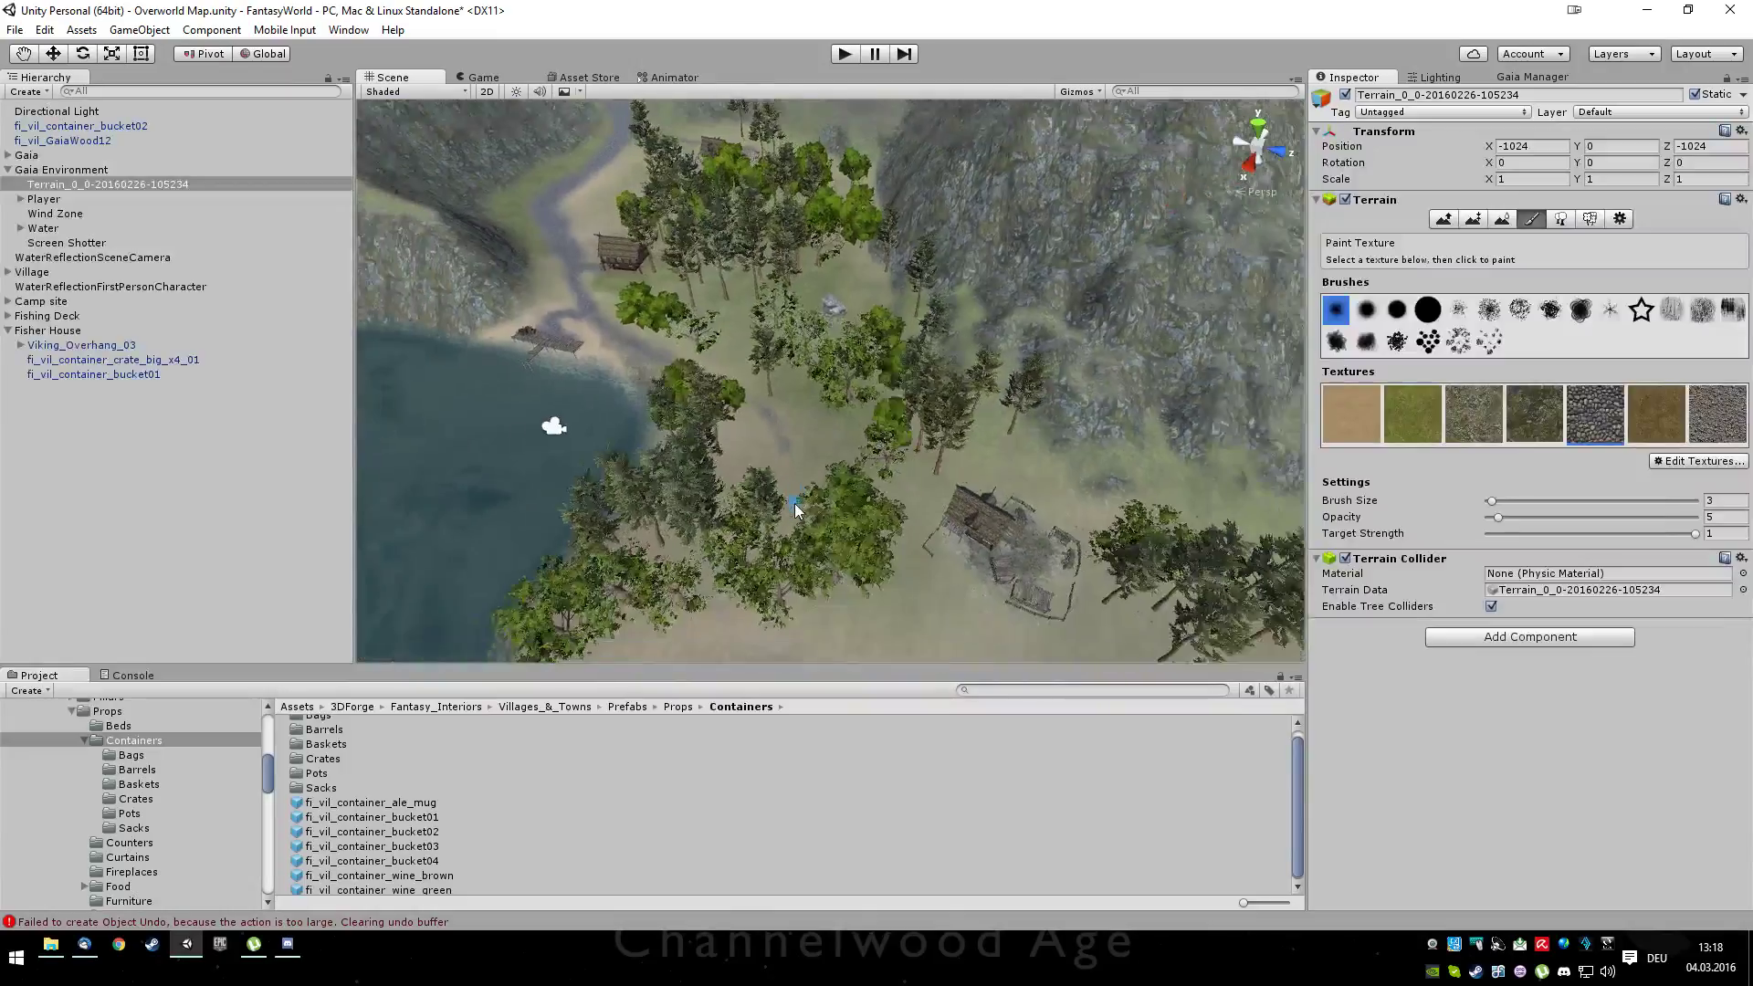
pyautogui.scroll(2, 803, 481)
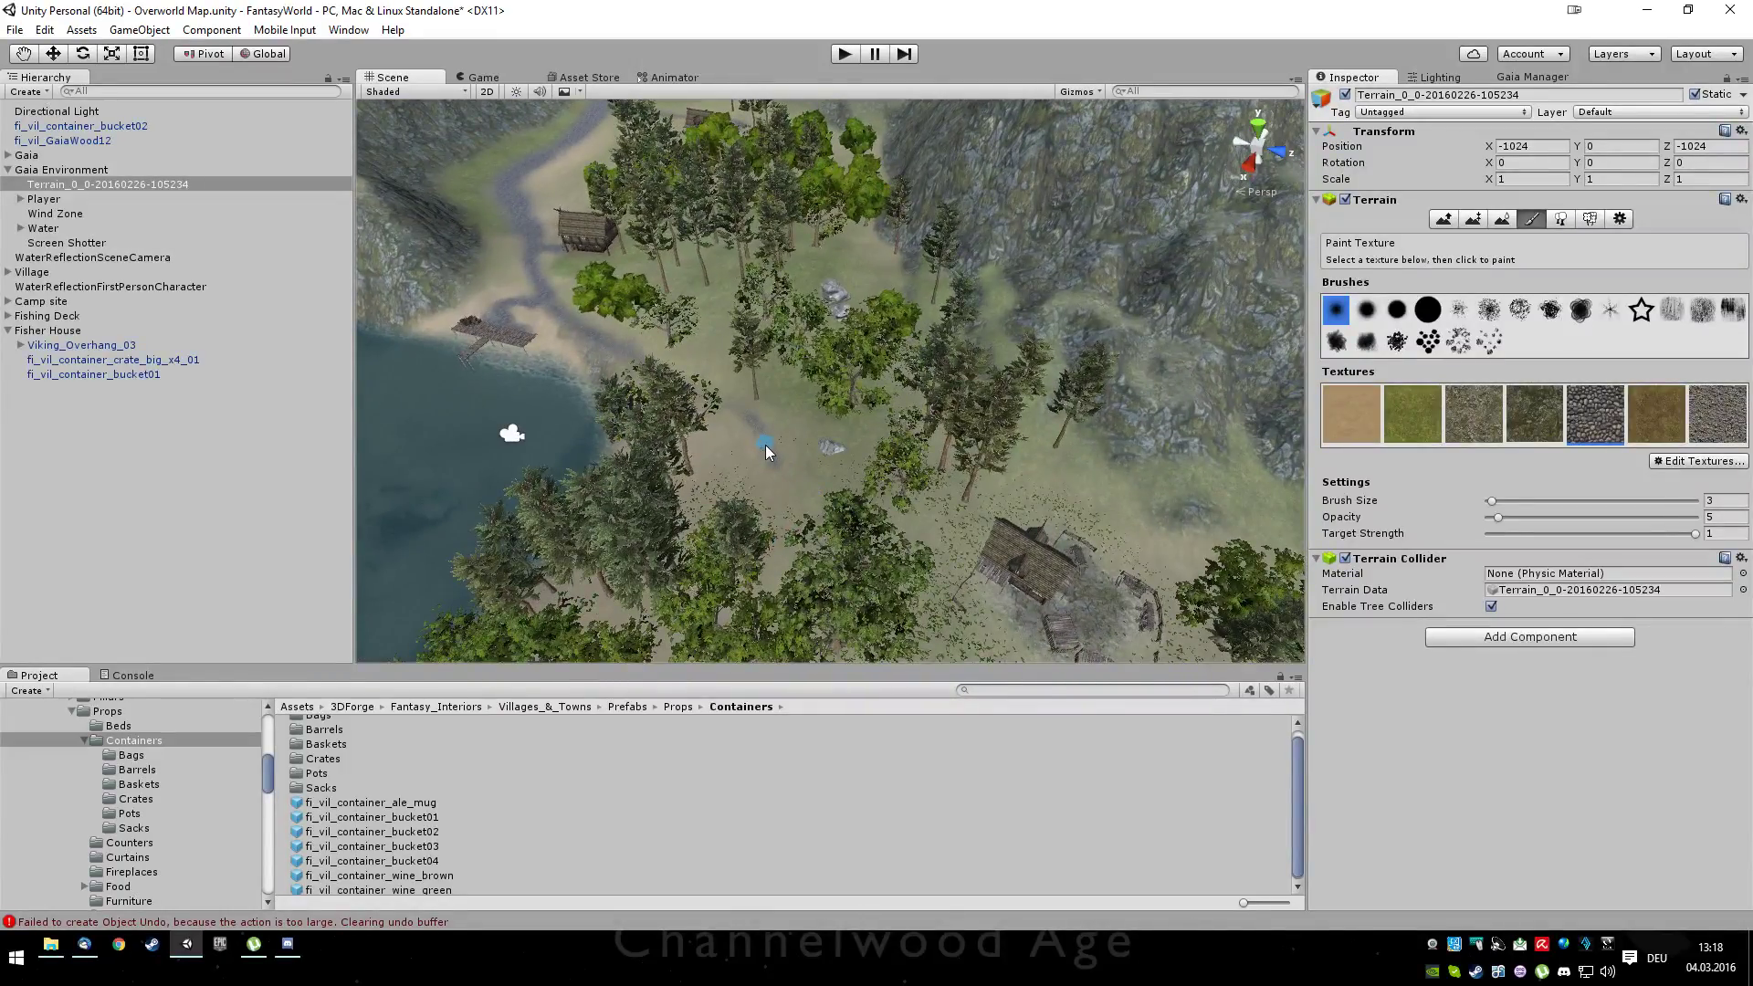
pyautogui.moveTo(765, 445); pyautogui.dragTo(770, 468)
pyautogui.keyDown('alt'); pyautogui.moveTo(958, 654); pyautogui.dragTo(864, 533); pyautogui.keyUp('alt')
pyautogui.moveTo(864, 533); pyautogui.dragTo(811, 517, button='right')
pyautogui.click(741, 420)
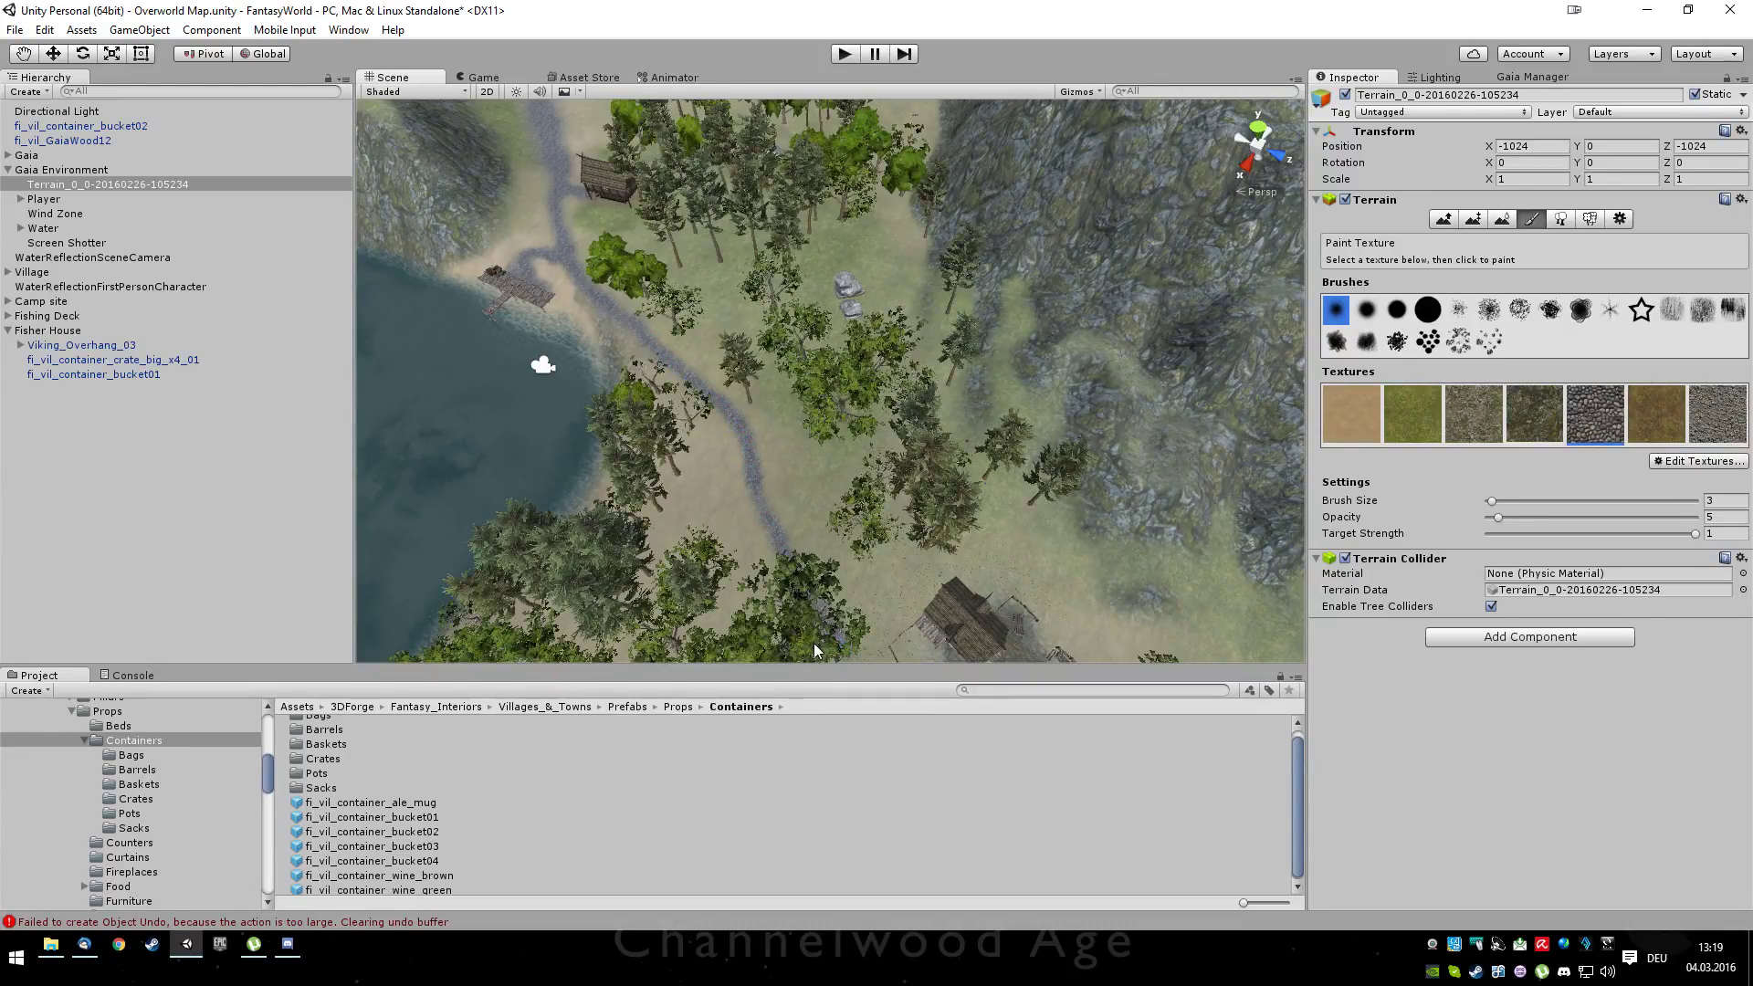
# Examine the stone house, its wooden fence and the surrounding grass at ground level and from above
pyautogui.keyDown('alt'); pyautogui.moveTo(813, 643); pyautogui.dragTo(1013, 365); pyautogui.keyUp('alt')
pyautogui.scroll(5, 1041, 375)
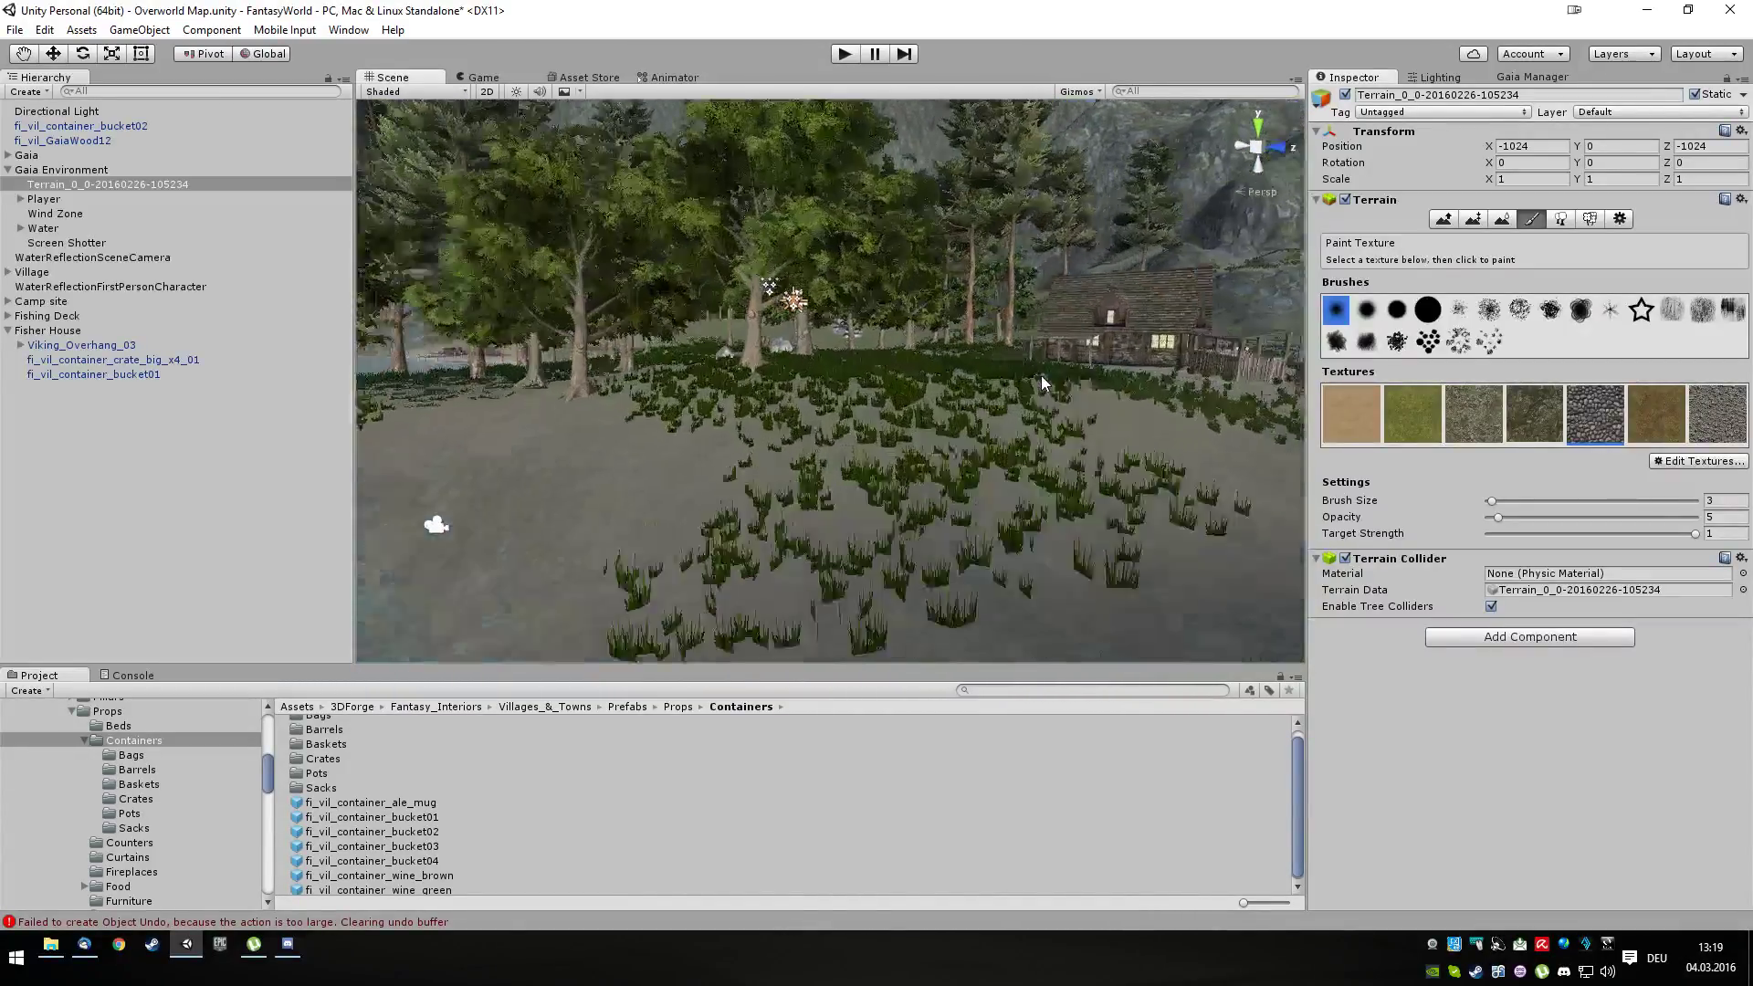
pyautogui.scroll(-5, 1040, 376)
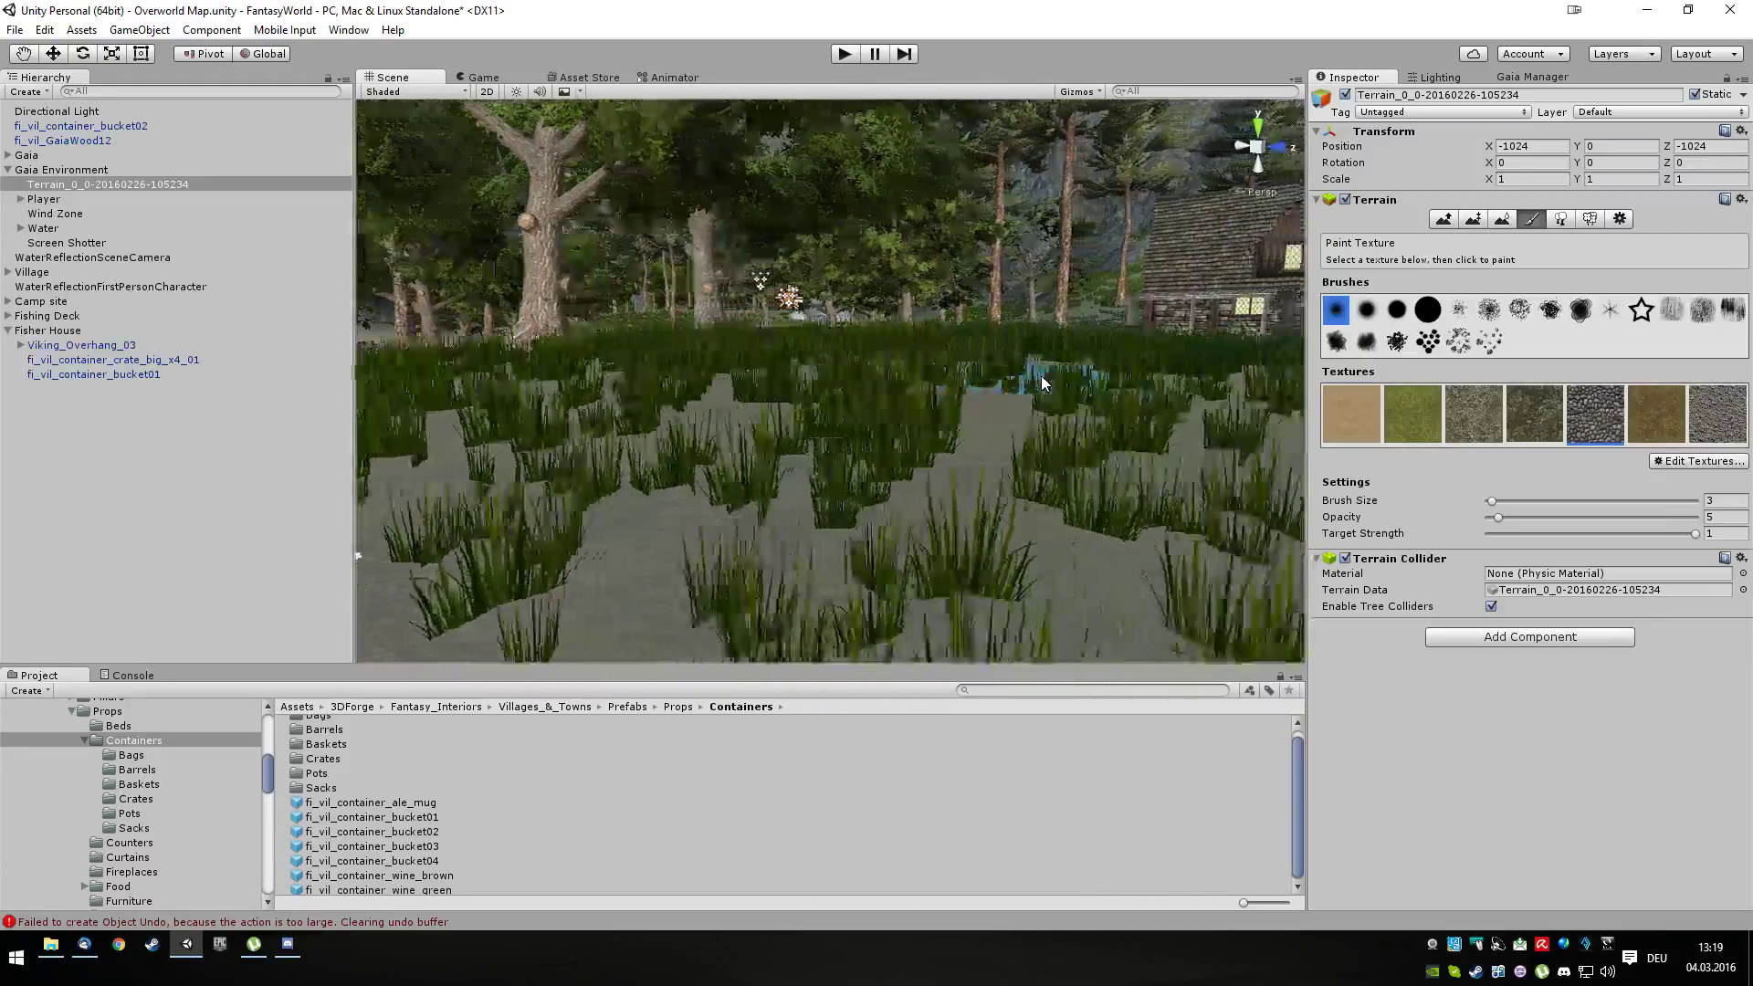
pyautogui.press('Up')
pyautogui.press('Right')
pyautogui.press('Down')
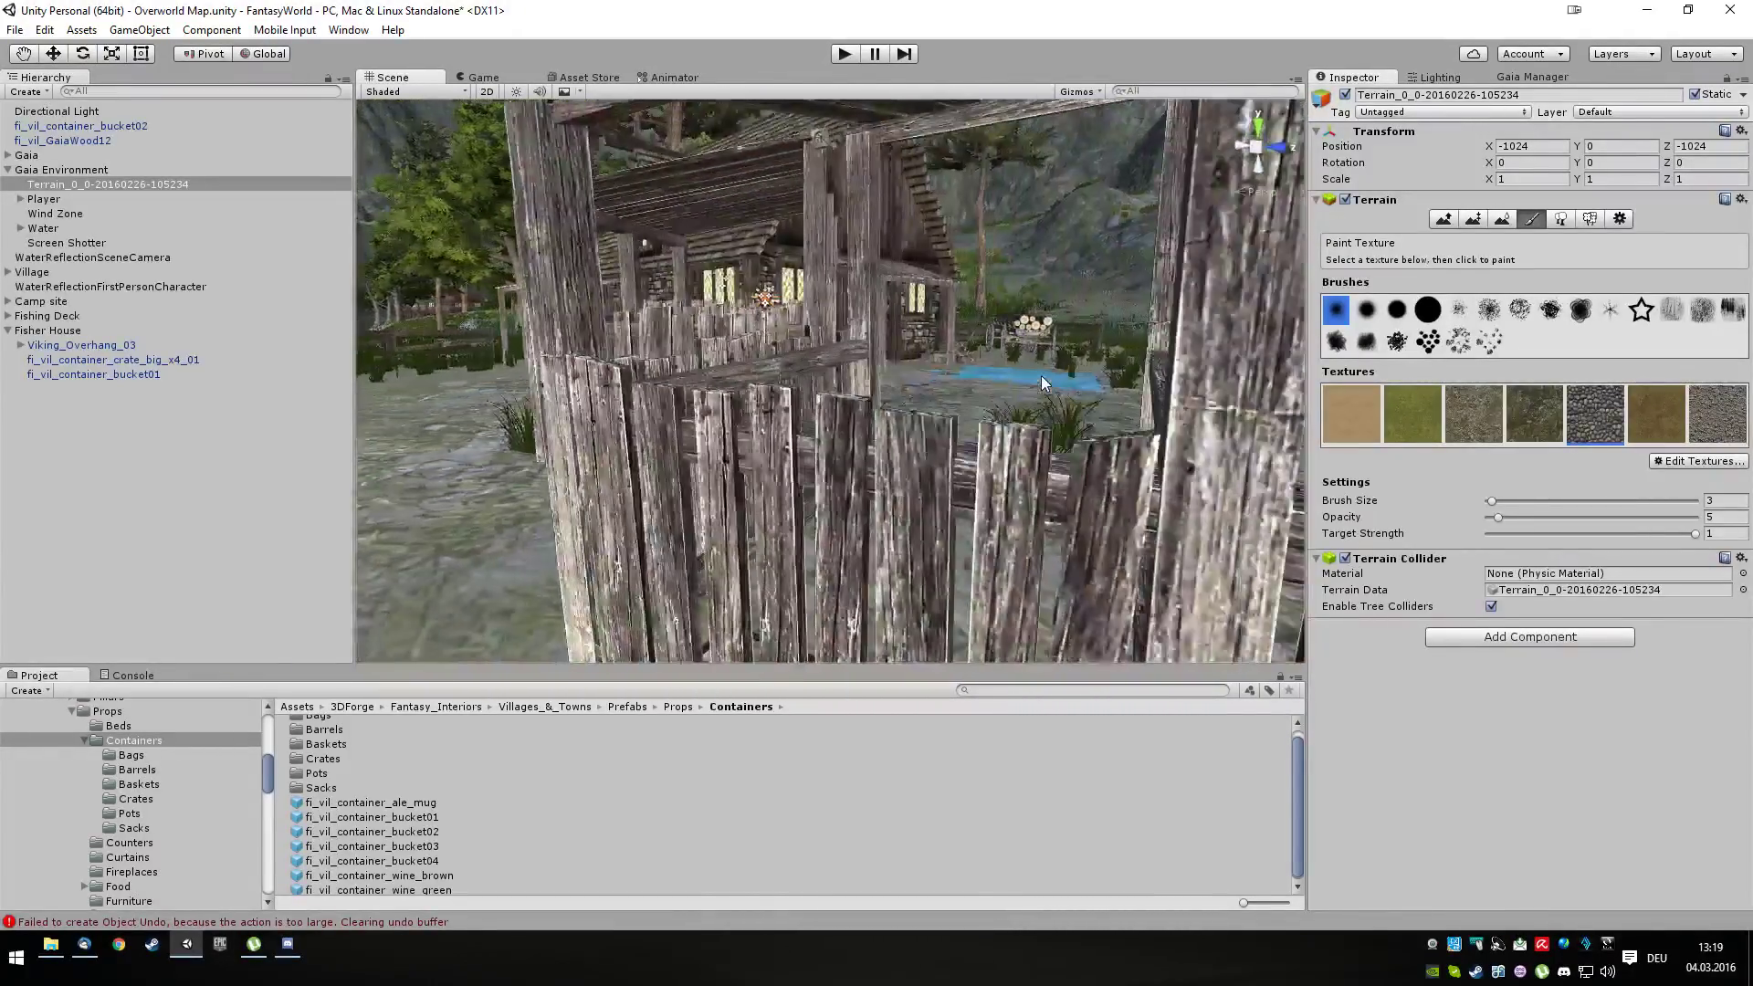
pyautogui.press('Left')
pyautogui.press('Up')
pyautogui.press('Up')
pyautogui.press('Left')
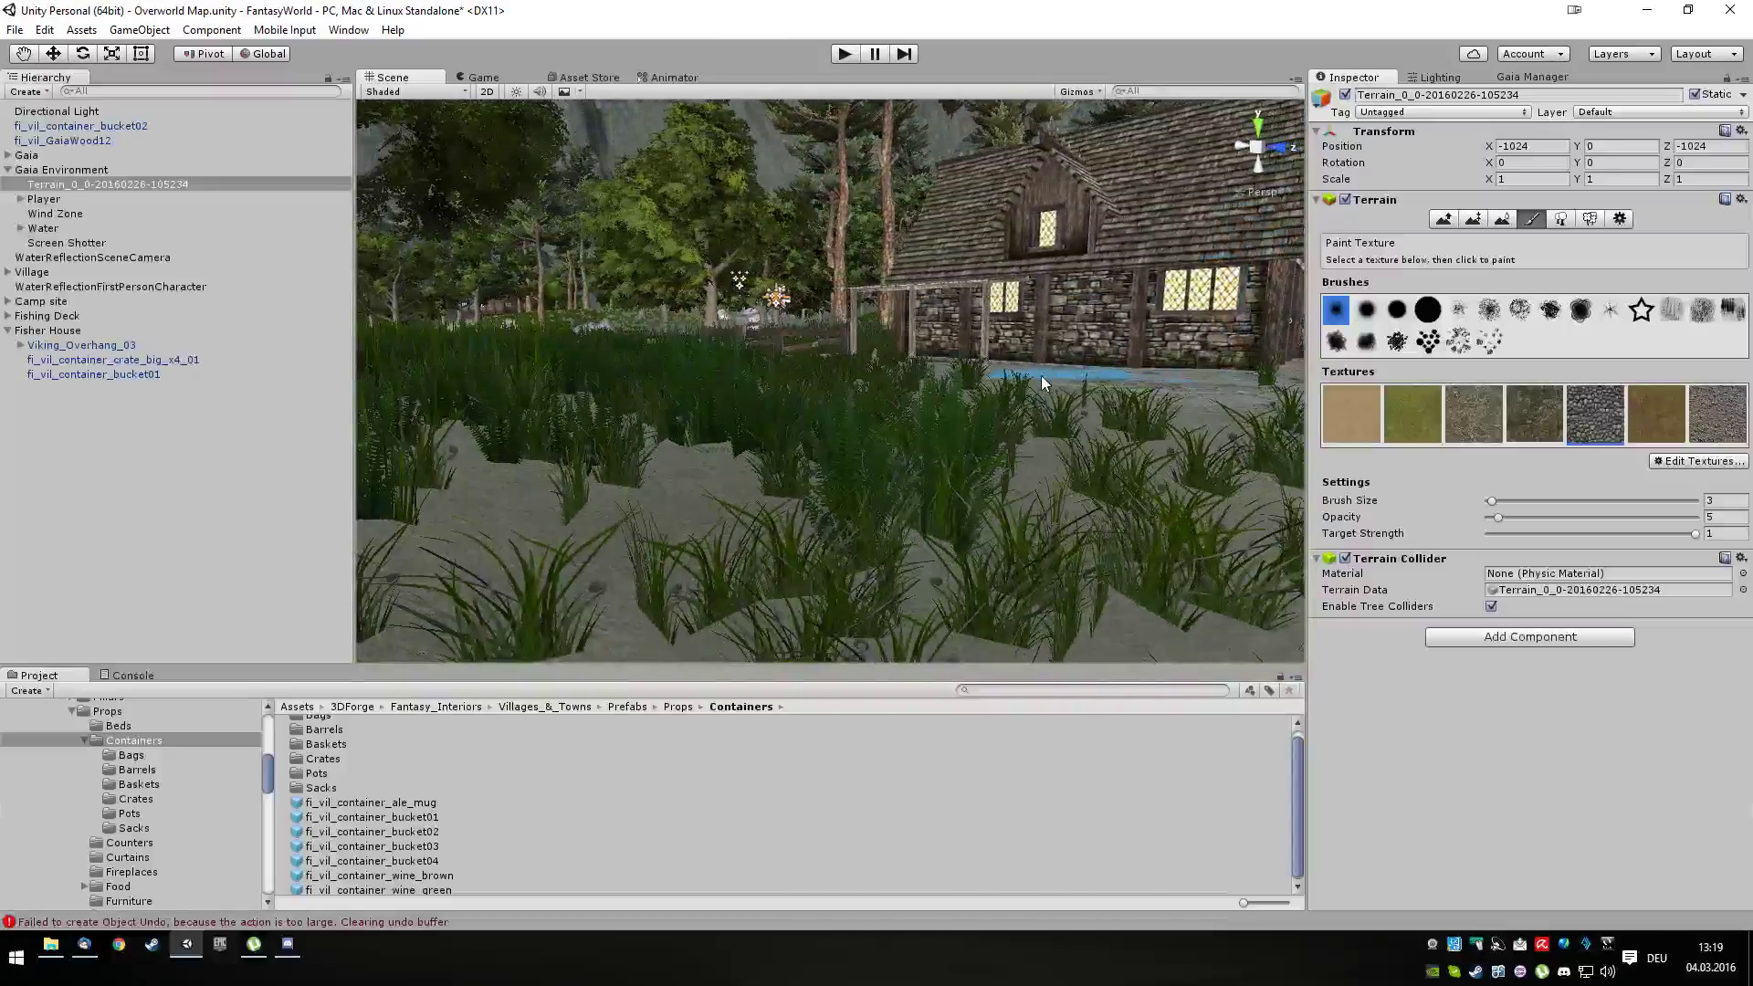
pyautogui.scroll(-5, 1040, 375)
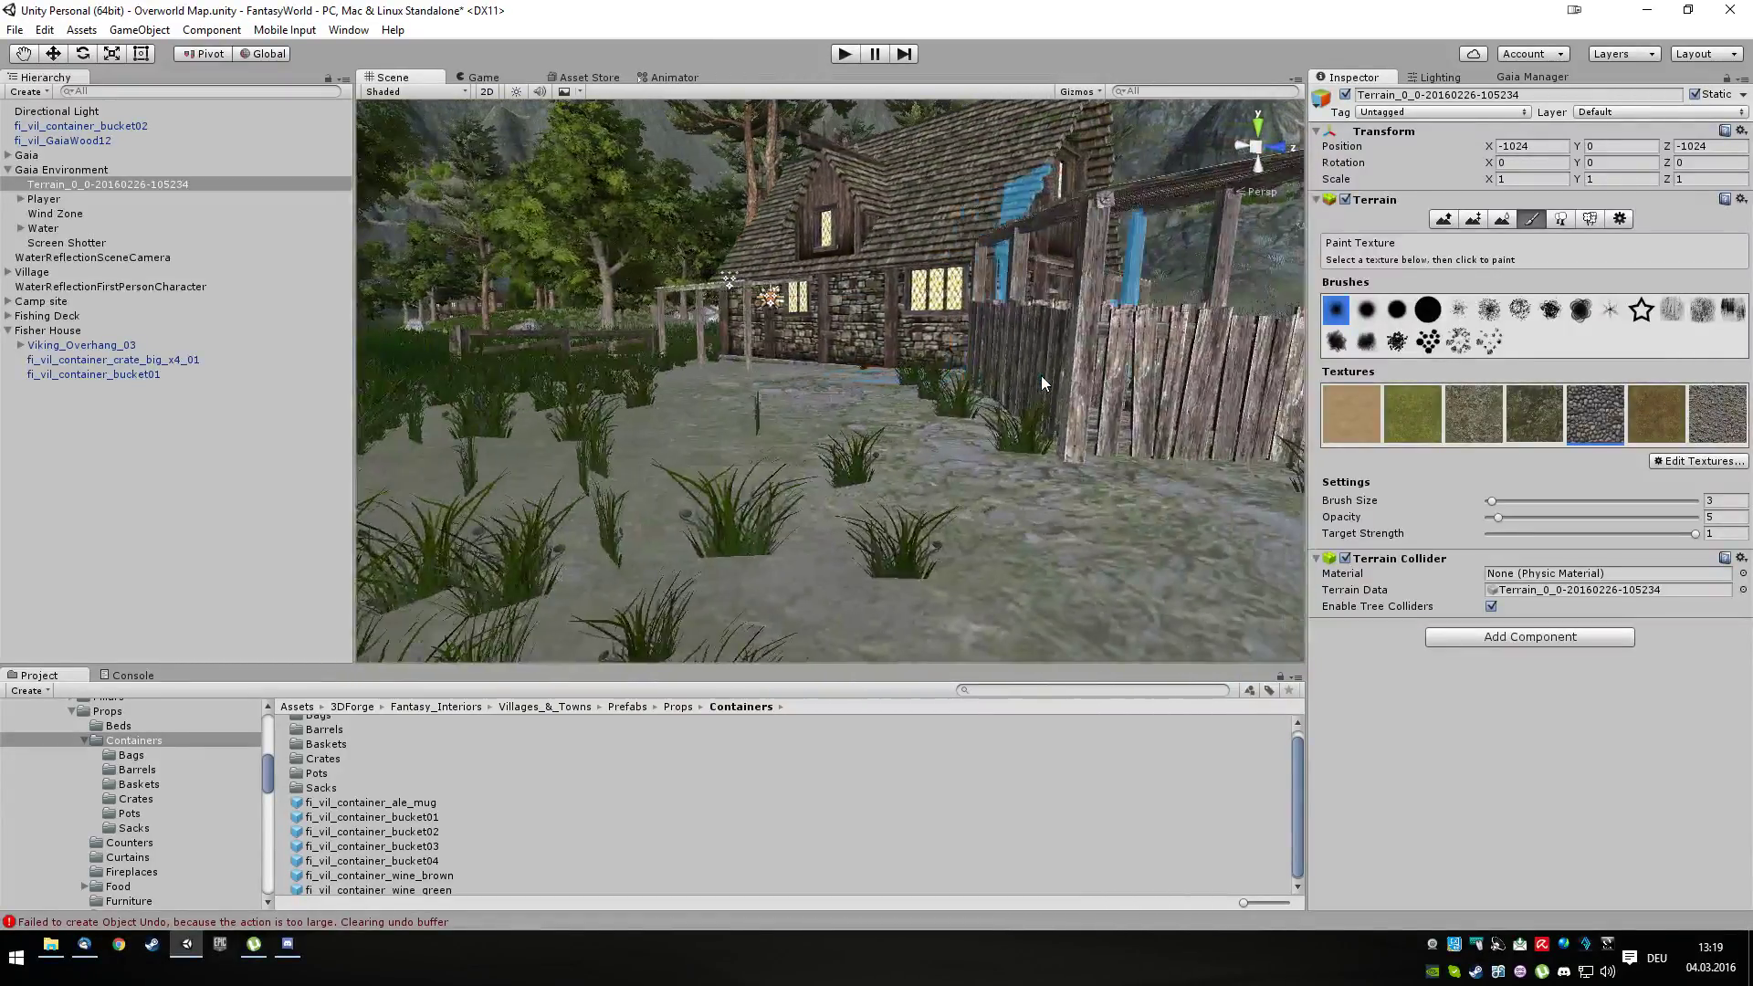
pyautogui.keyDown('alt'); pyautogui.moveTo(1040, 375); pyautogui.dragTo(1063, 487); pyautogui.keyUp('alt')
pyautogui.scroll(-10, 1004, 511)
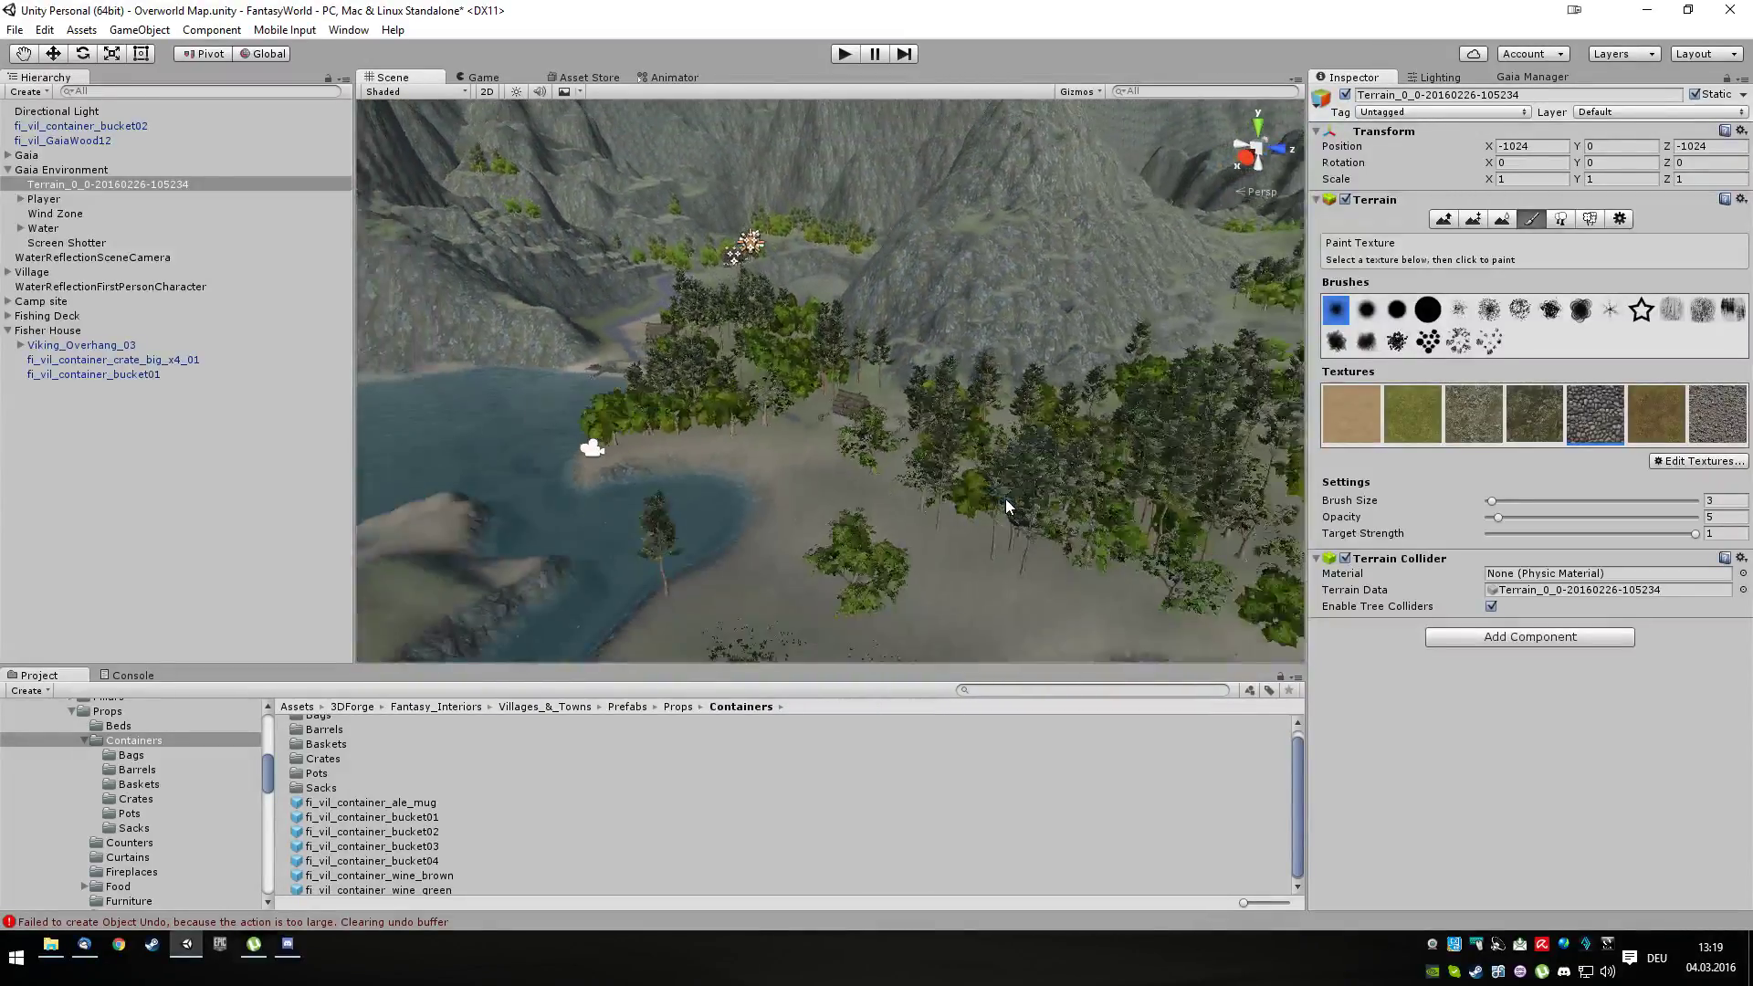
pyautogui.keyDown('alt'); pyautogui.moveTo(977, 515); pyautogui.dragTo(979, 579); pyautogui.keyUp('alt')
pyautogui.scroll(3, 818, 478)
pyautogui.scroll(5, 803, 497)
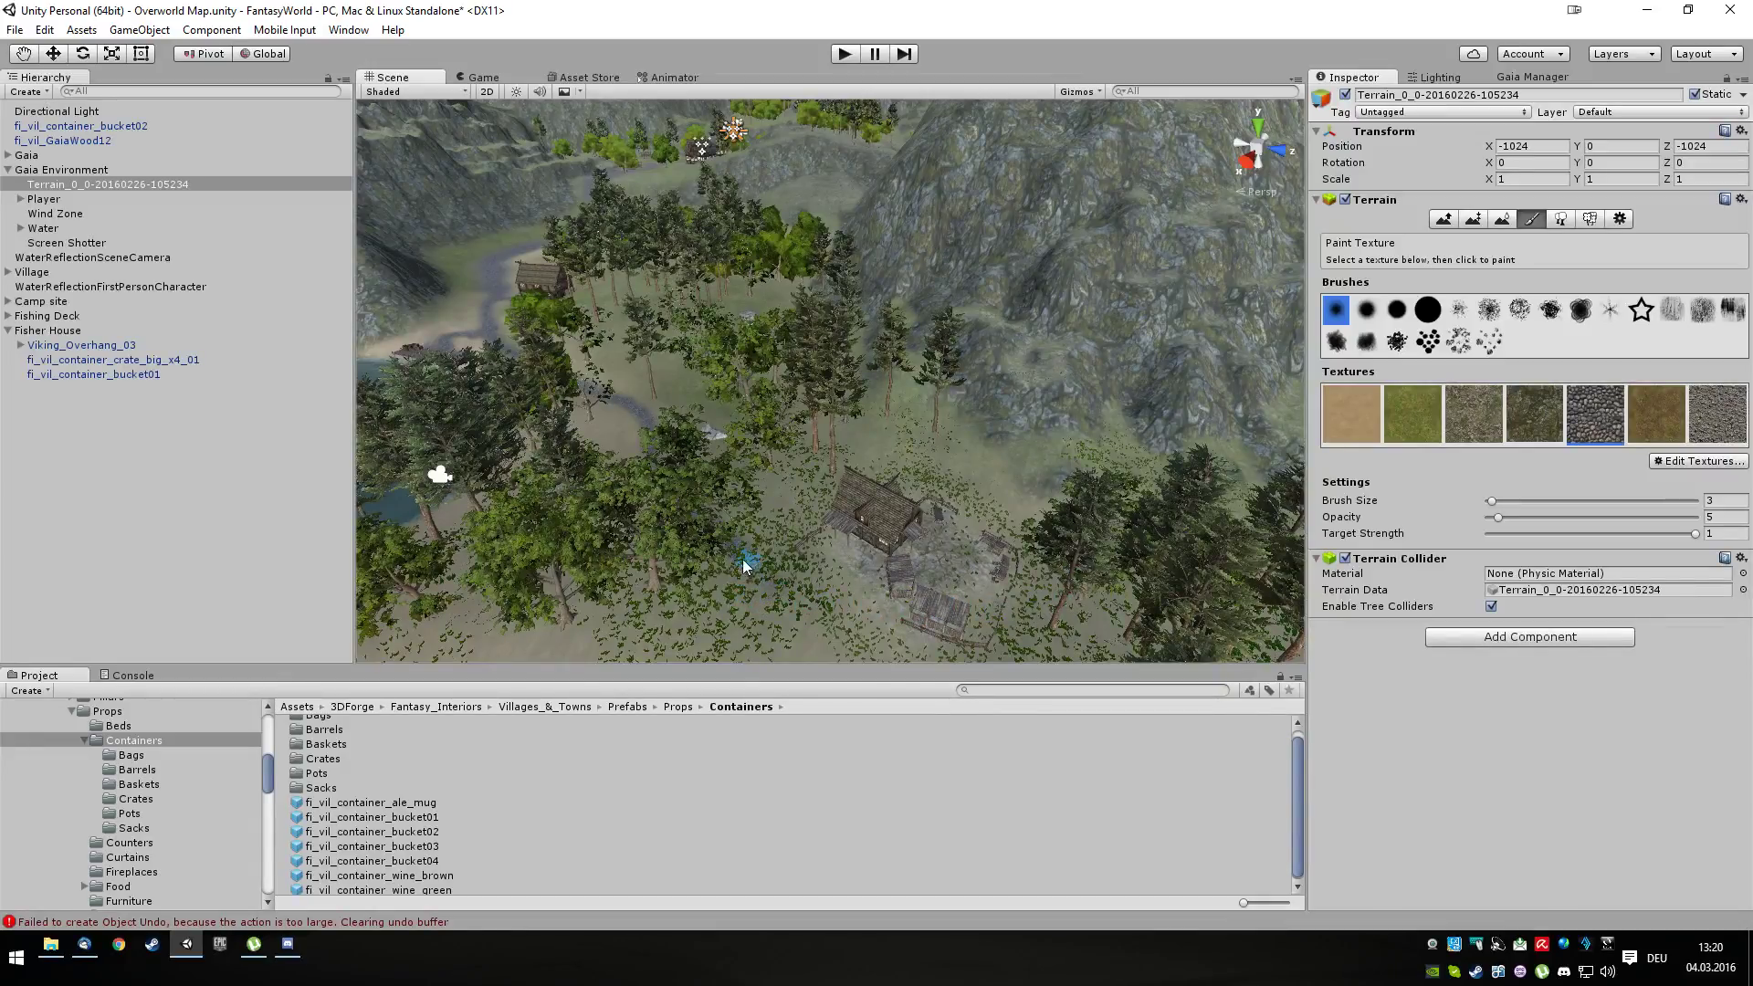
# Paint the grass texture with a size 27 brush over the ground between the cobblestone path's end and the walled house
pyautogui.moveTo(740, 556)
pyautogui.mouseDown()
pyautogui.moveTo(725, 551)
pyautogui.moveTo(765, 595)
pyautogui.mouseUp()
pyautogui.click(1348, 416)
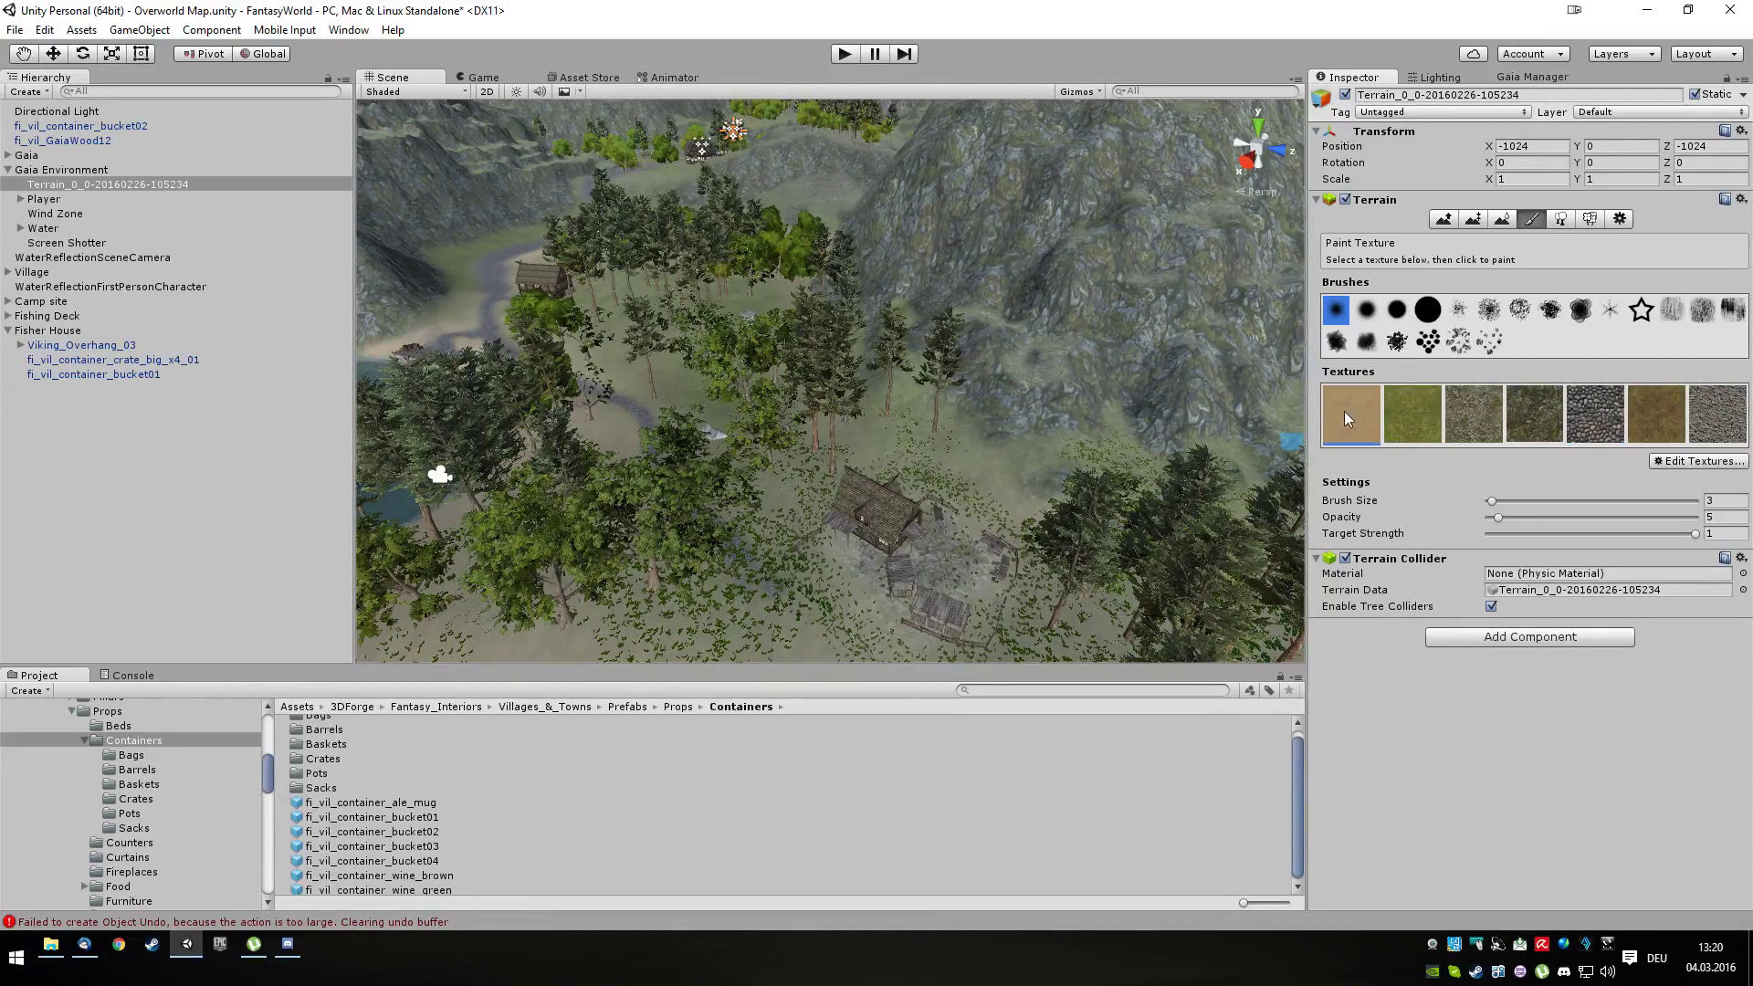
pyautogui.click(1410, 421)
pyautogui.moveTo(1495, 503); pyautogui.dragTo(1519, 501)
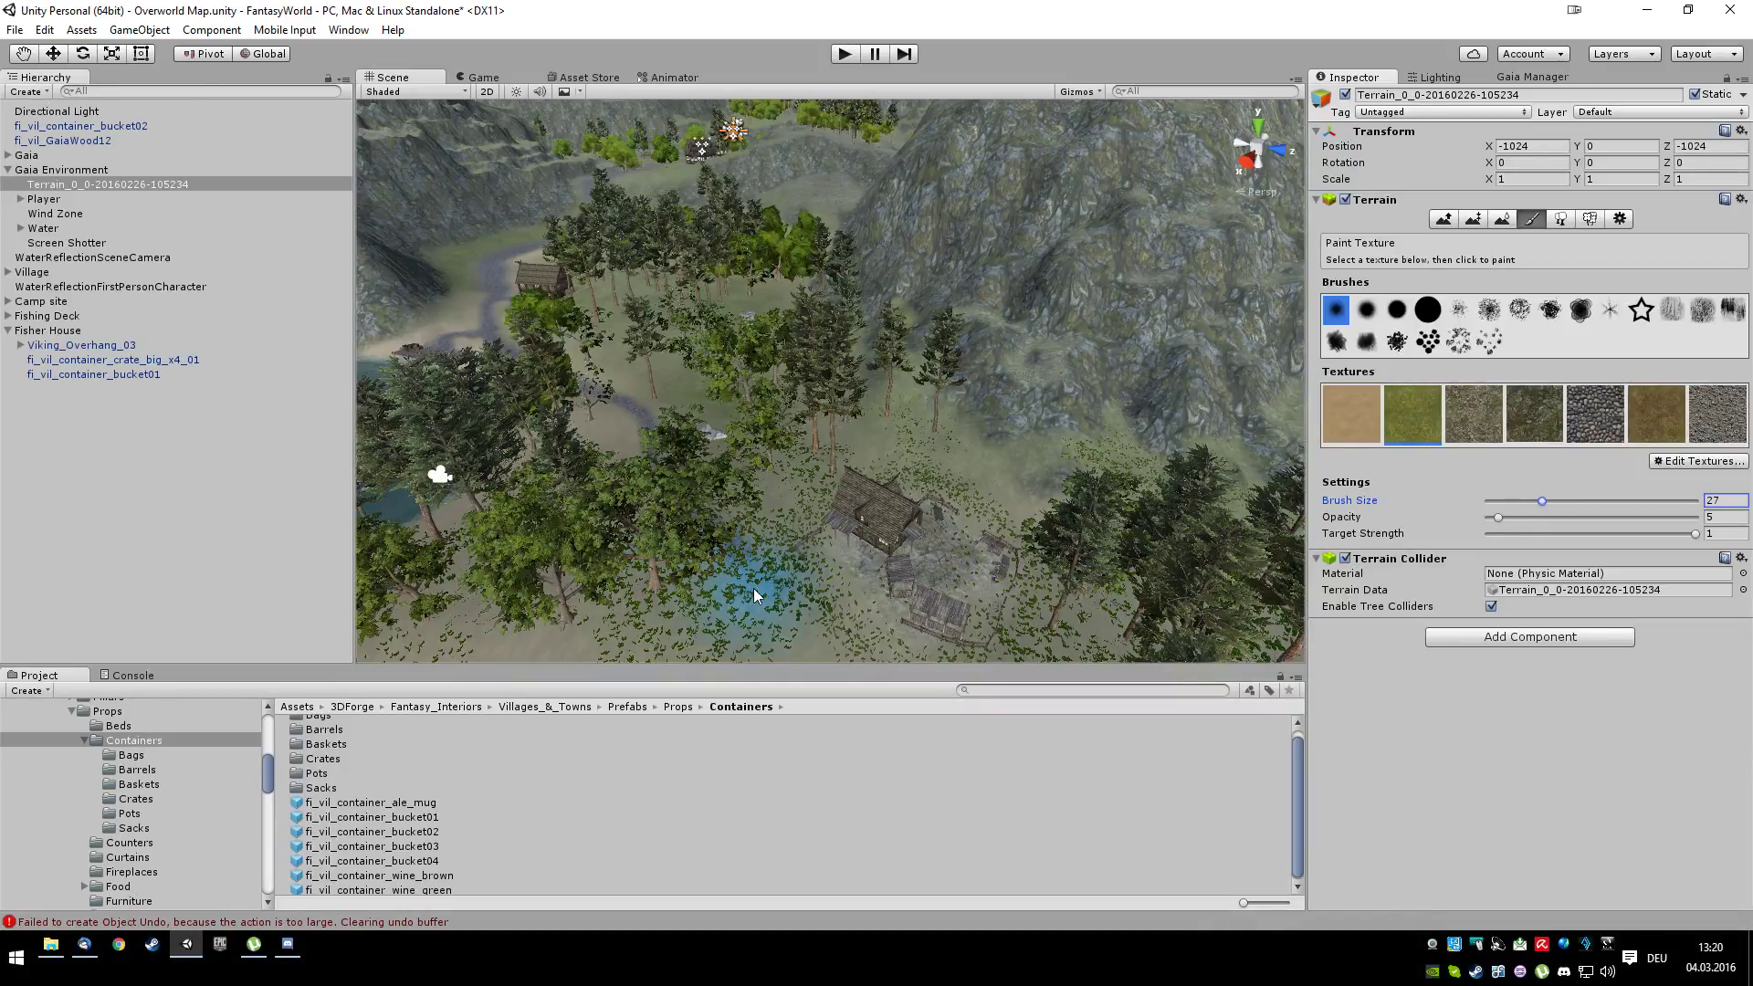
pyautogui.moveTo(758, 584); pyautogui.dragTo(693, 513)
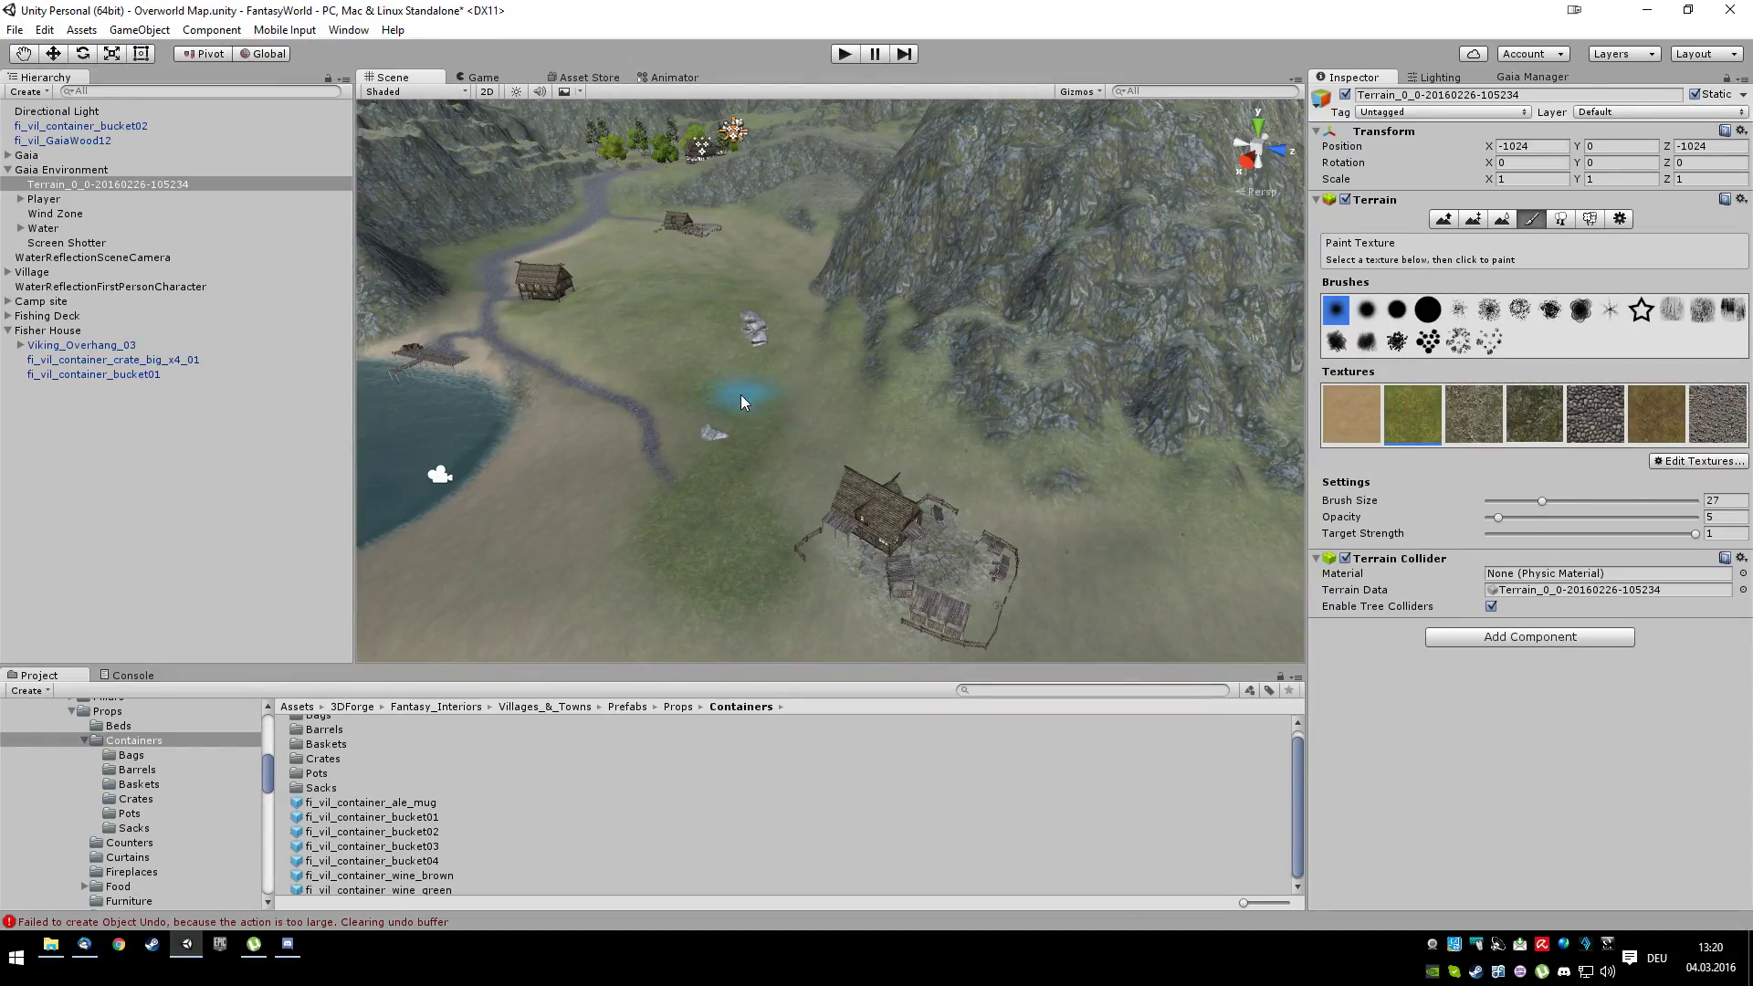
pyautogui.moveTo(735, 528)
pyautogui.mouseDown()
pyautogui.moveTo(645, 610)
pyautogui.moveTo(654, 582)
pyautogui.mouseUp()
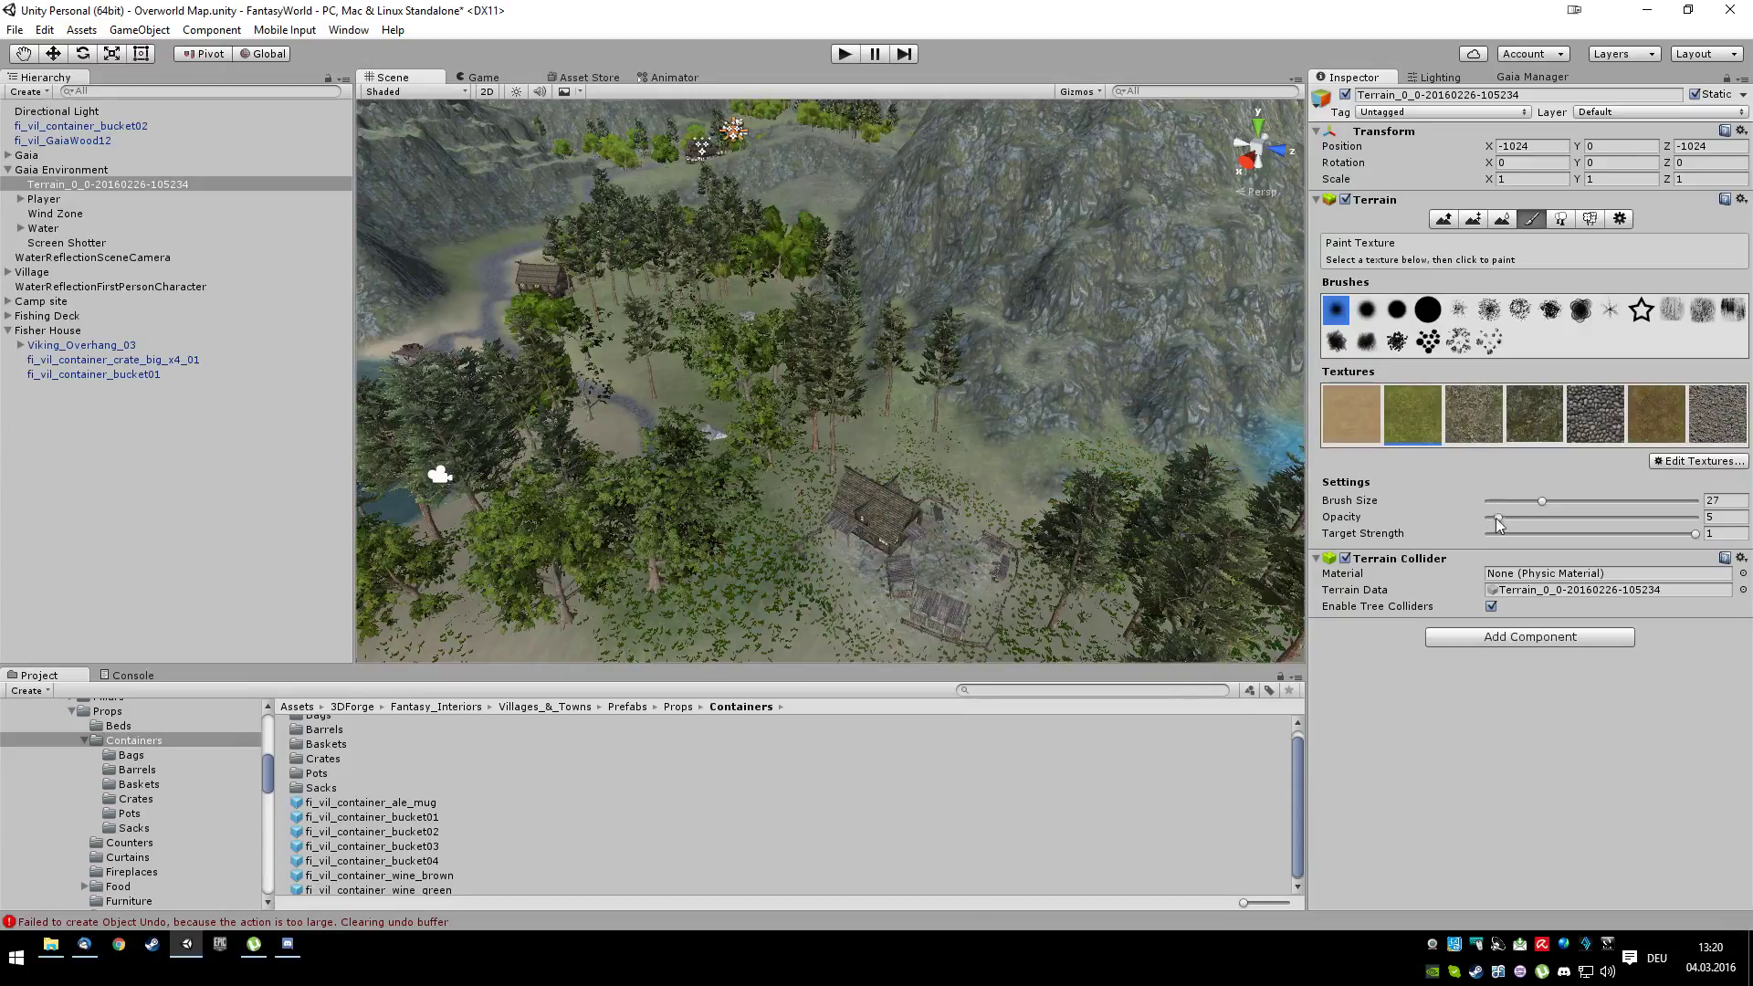
# Set the texture brush's opacity to 3 and switch to a mottled brush shape
pyautogui.moveTo(1498, 518); pyautogui.dragTo(1492, 518)
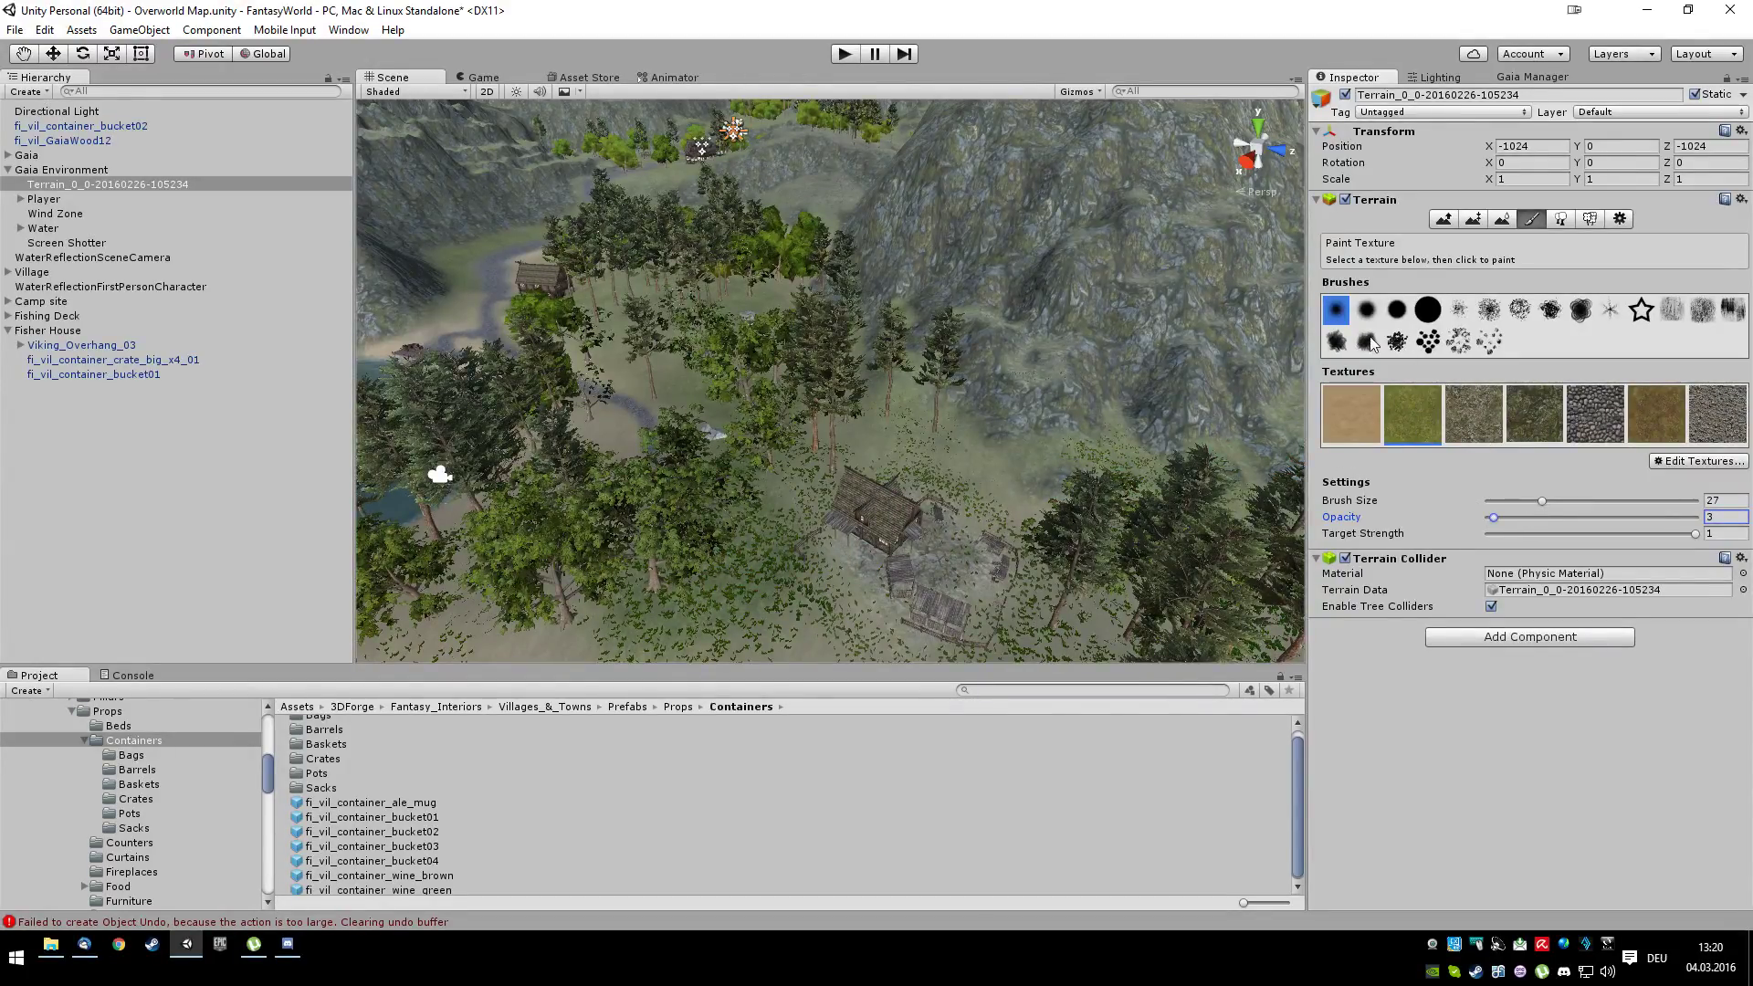
pyautogui.click(1700, 312)
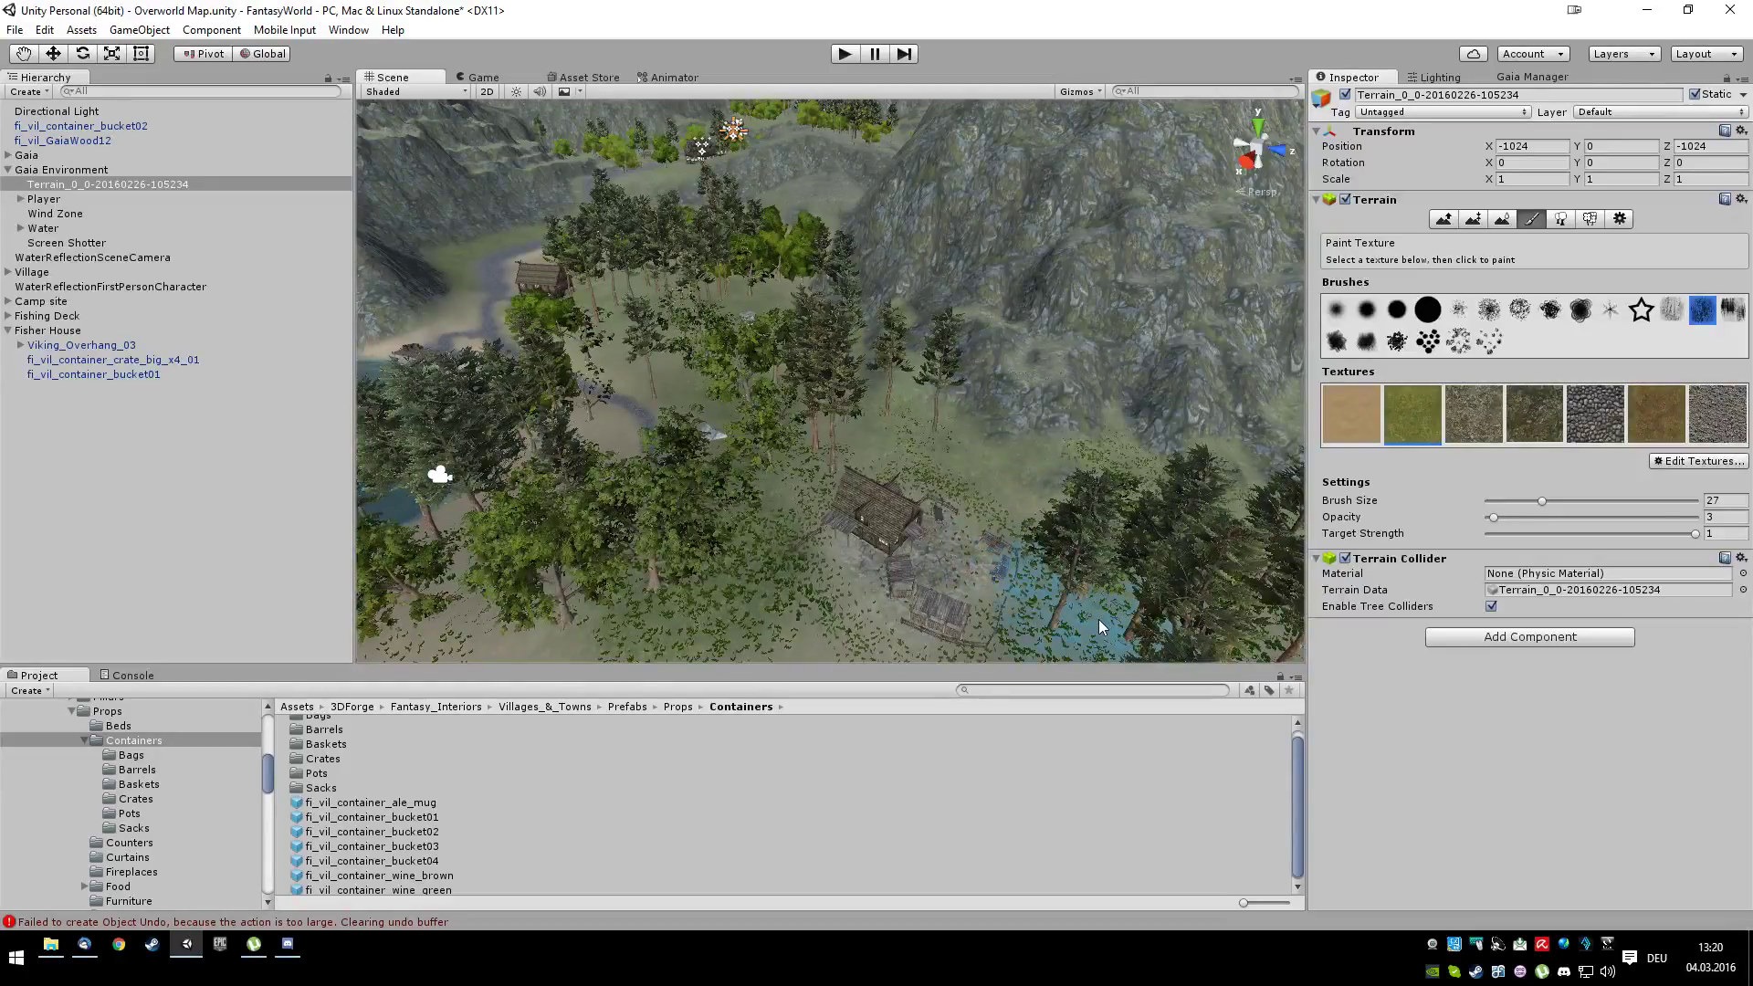
pyautogui.scroll(-5, 1099, 619)
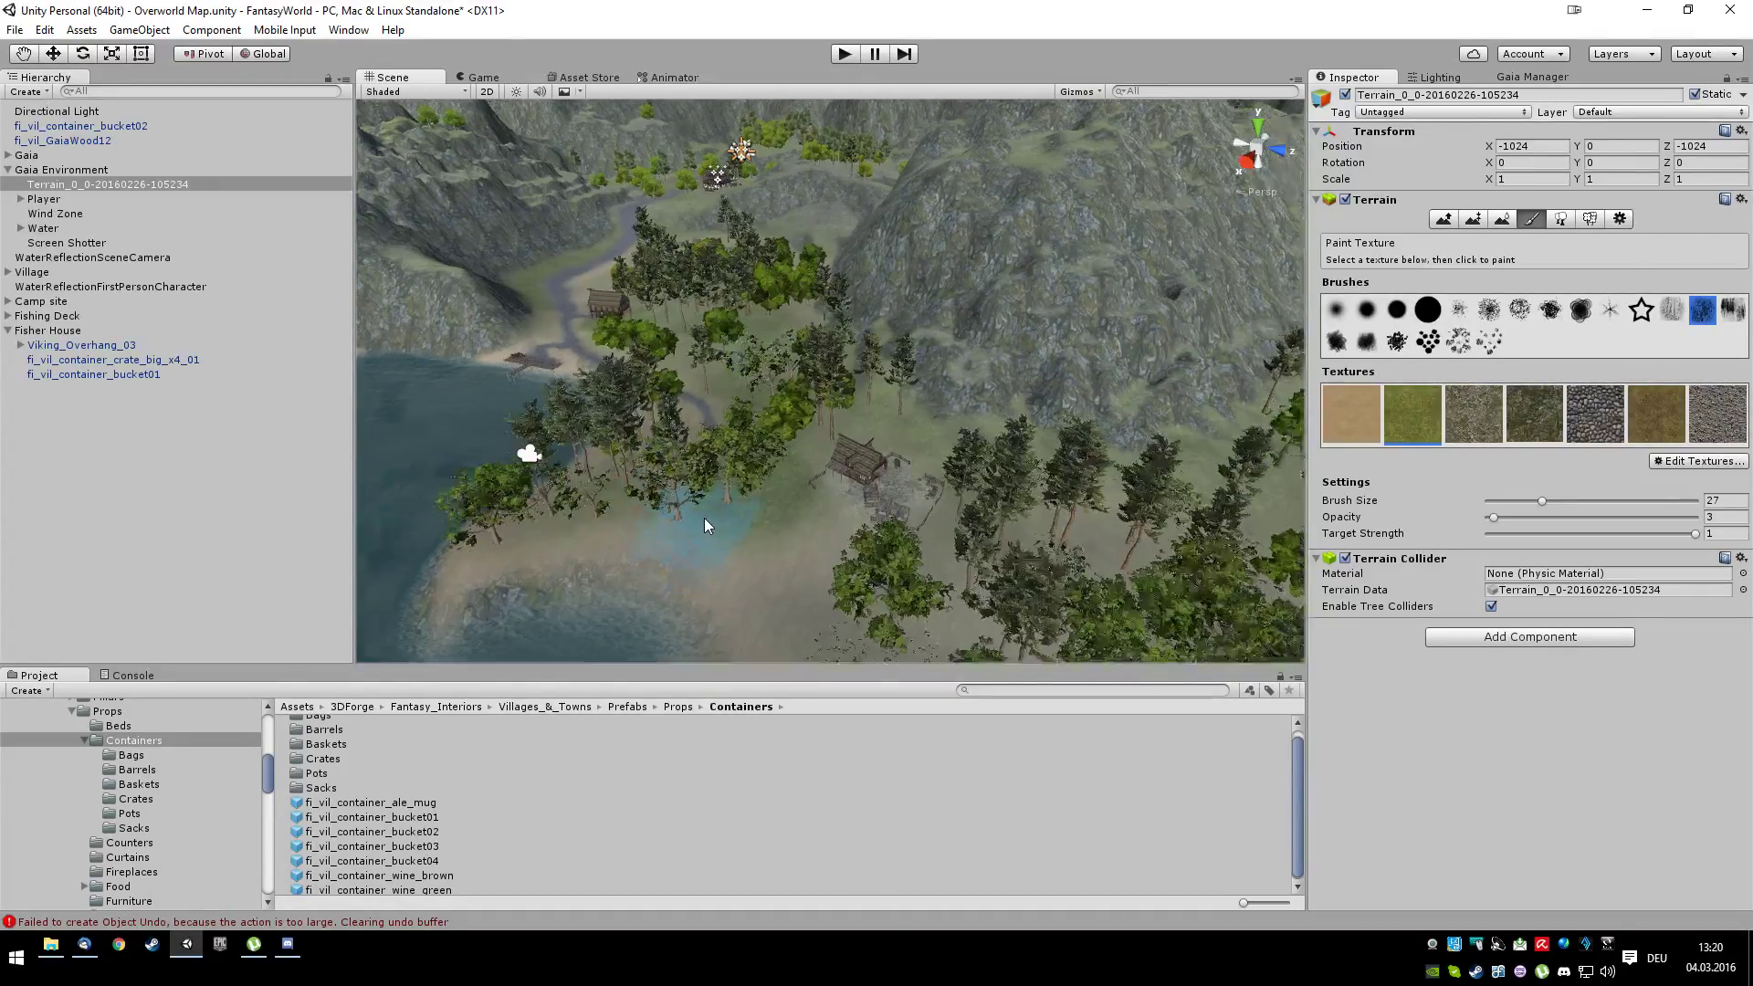
# Erase the grass details growing over the cobblestone path beside the grey boulders, using a detail brush of size 7
pyautogui.scroll(3, 704, 518)
pyautogui.press('Left')
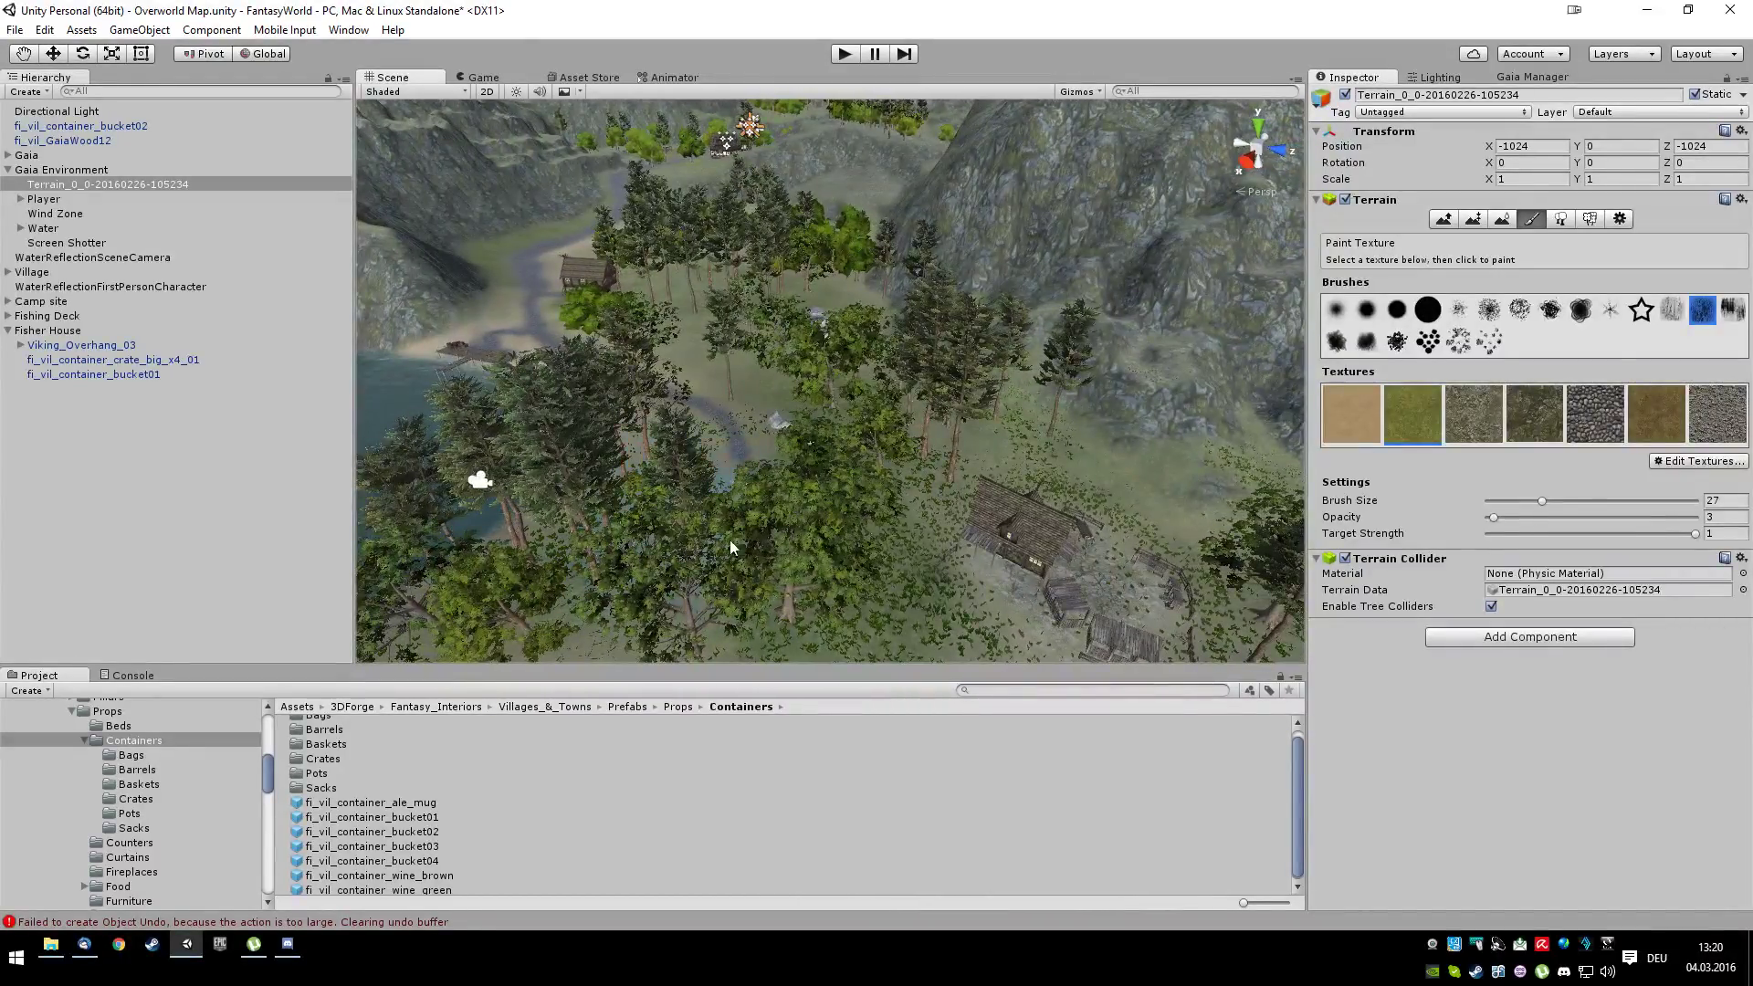
pyautogui.scroll(-5, 765, 584)
pyautogui.scroll(4, 728, 547)
pyautogui.scroll(5, 679, 575)
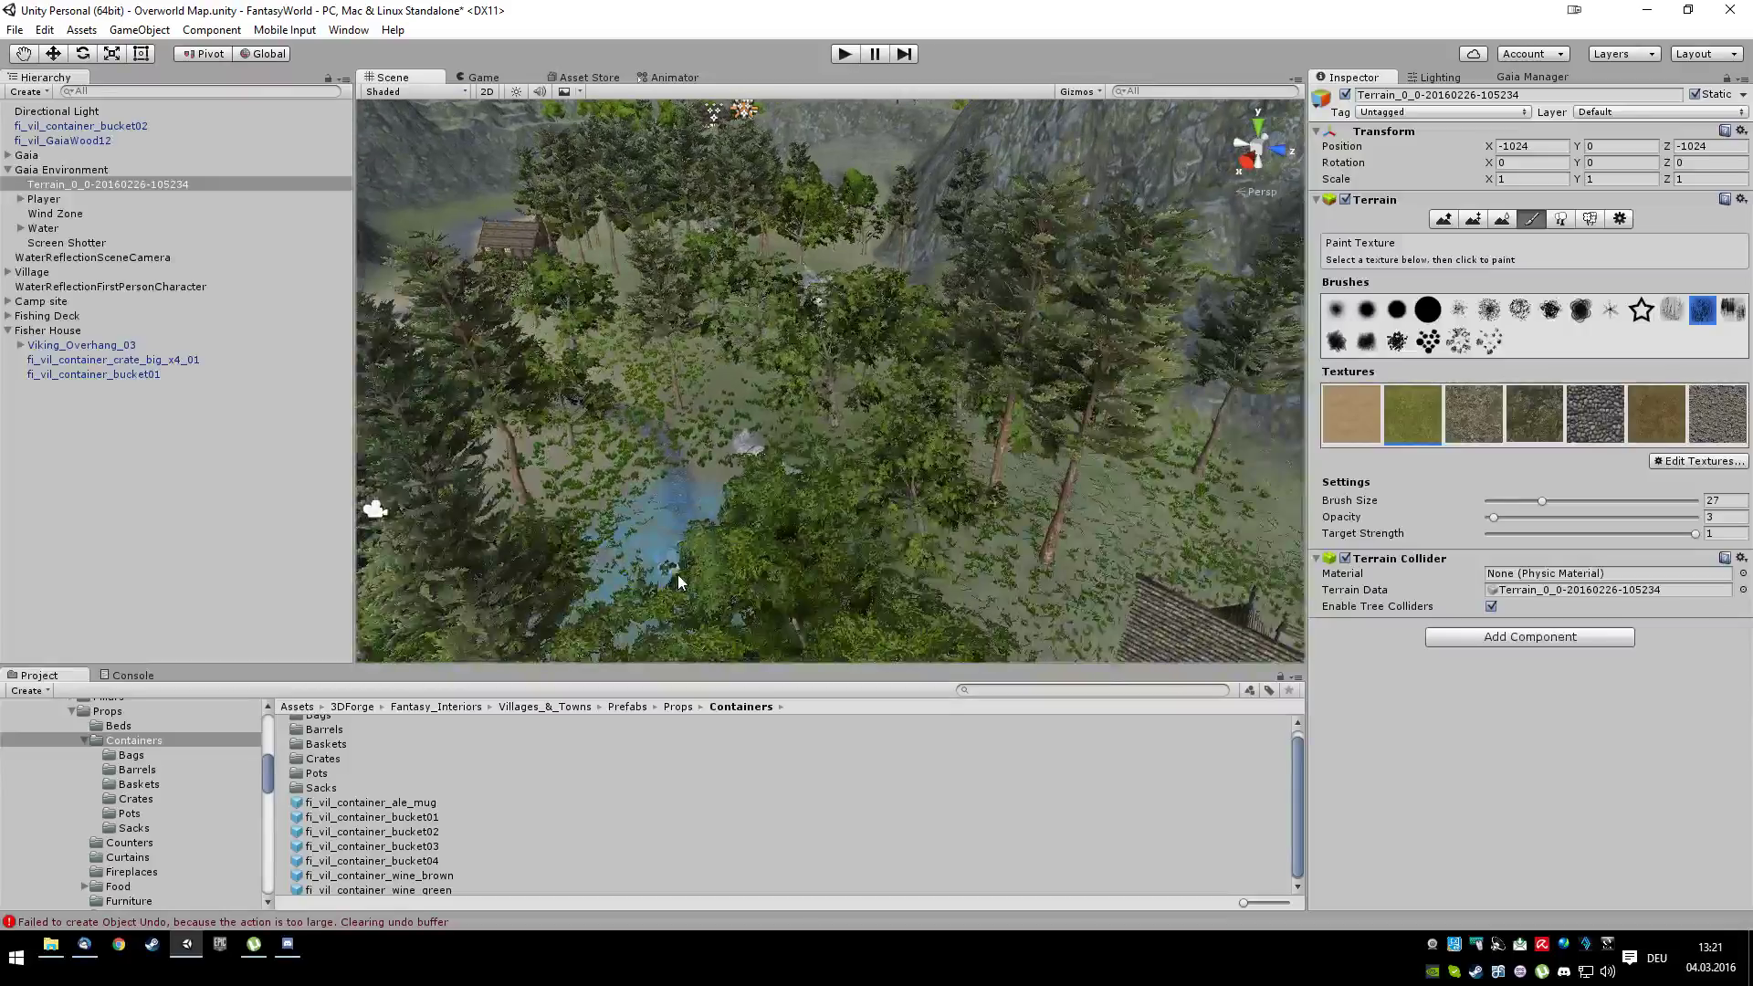
pyautogui.click(1589, 219)
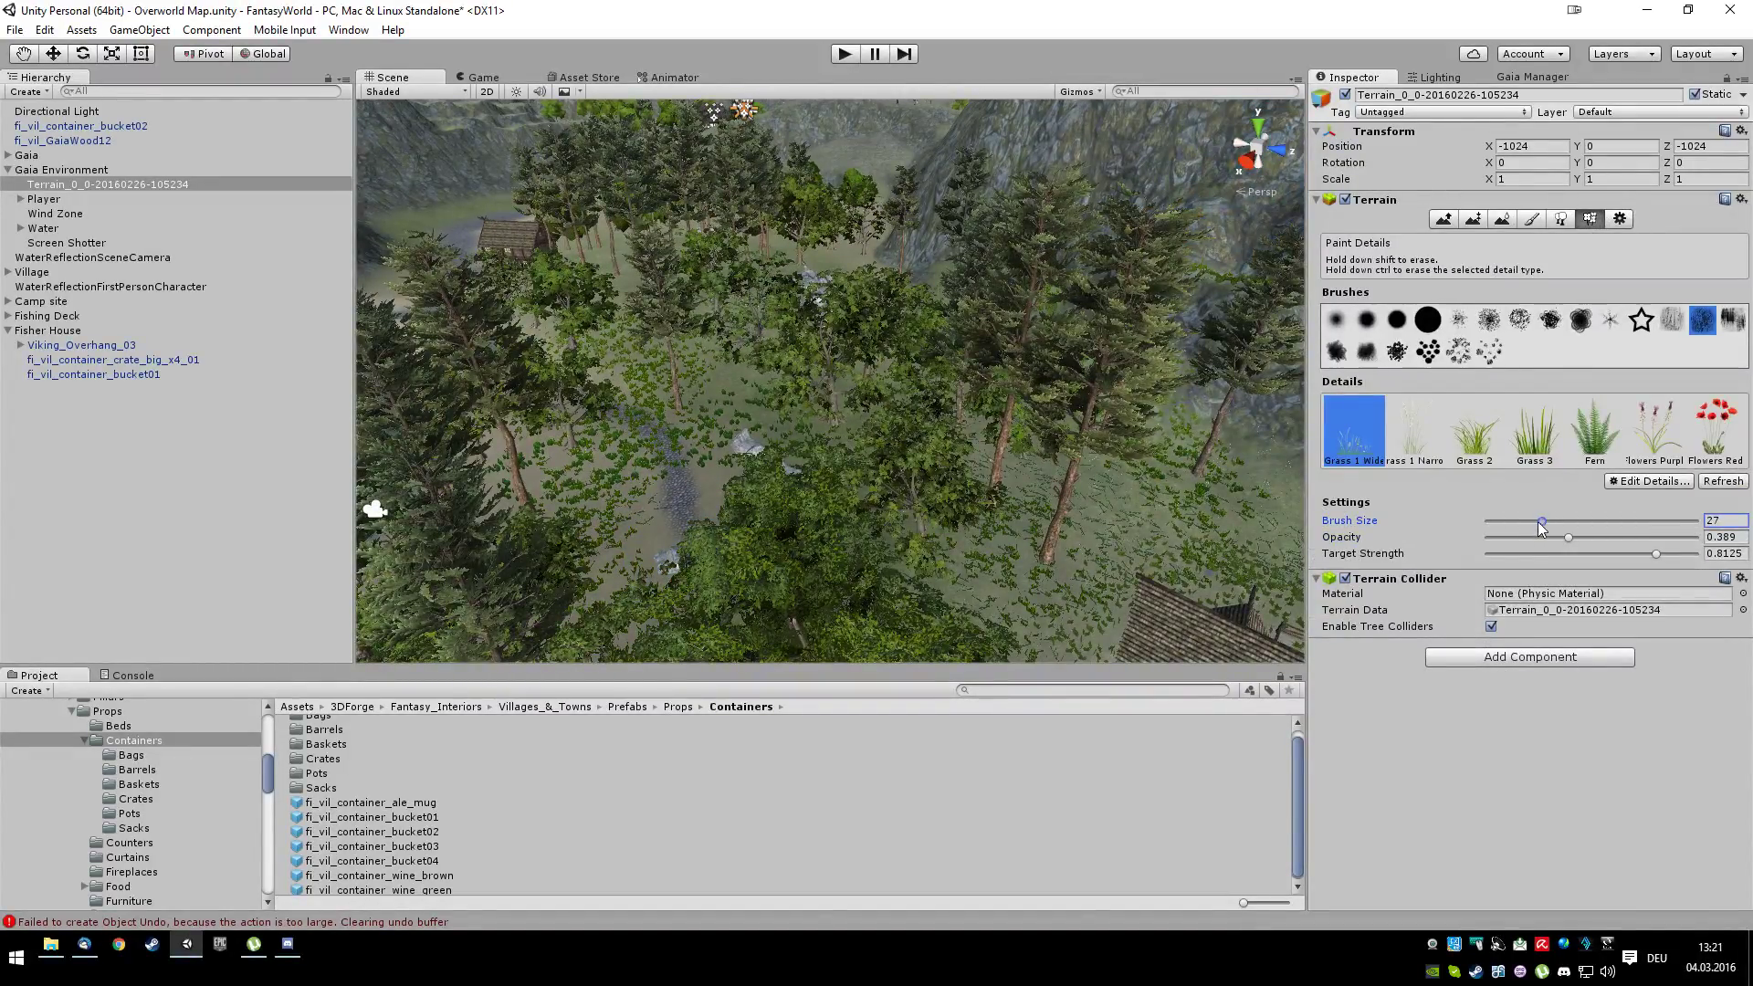
pyautogui.moveTo(1540, 523); pyautogui.dragTo(1504, 528)
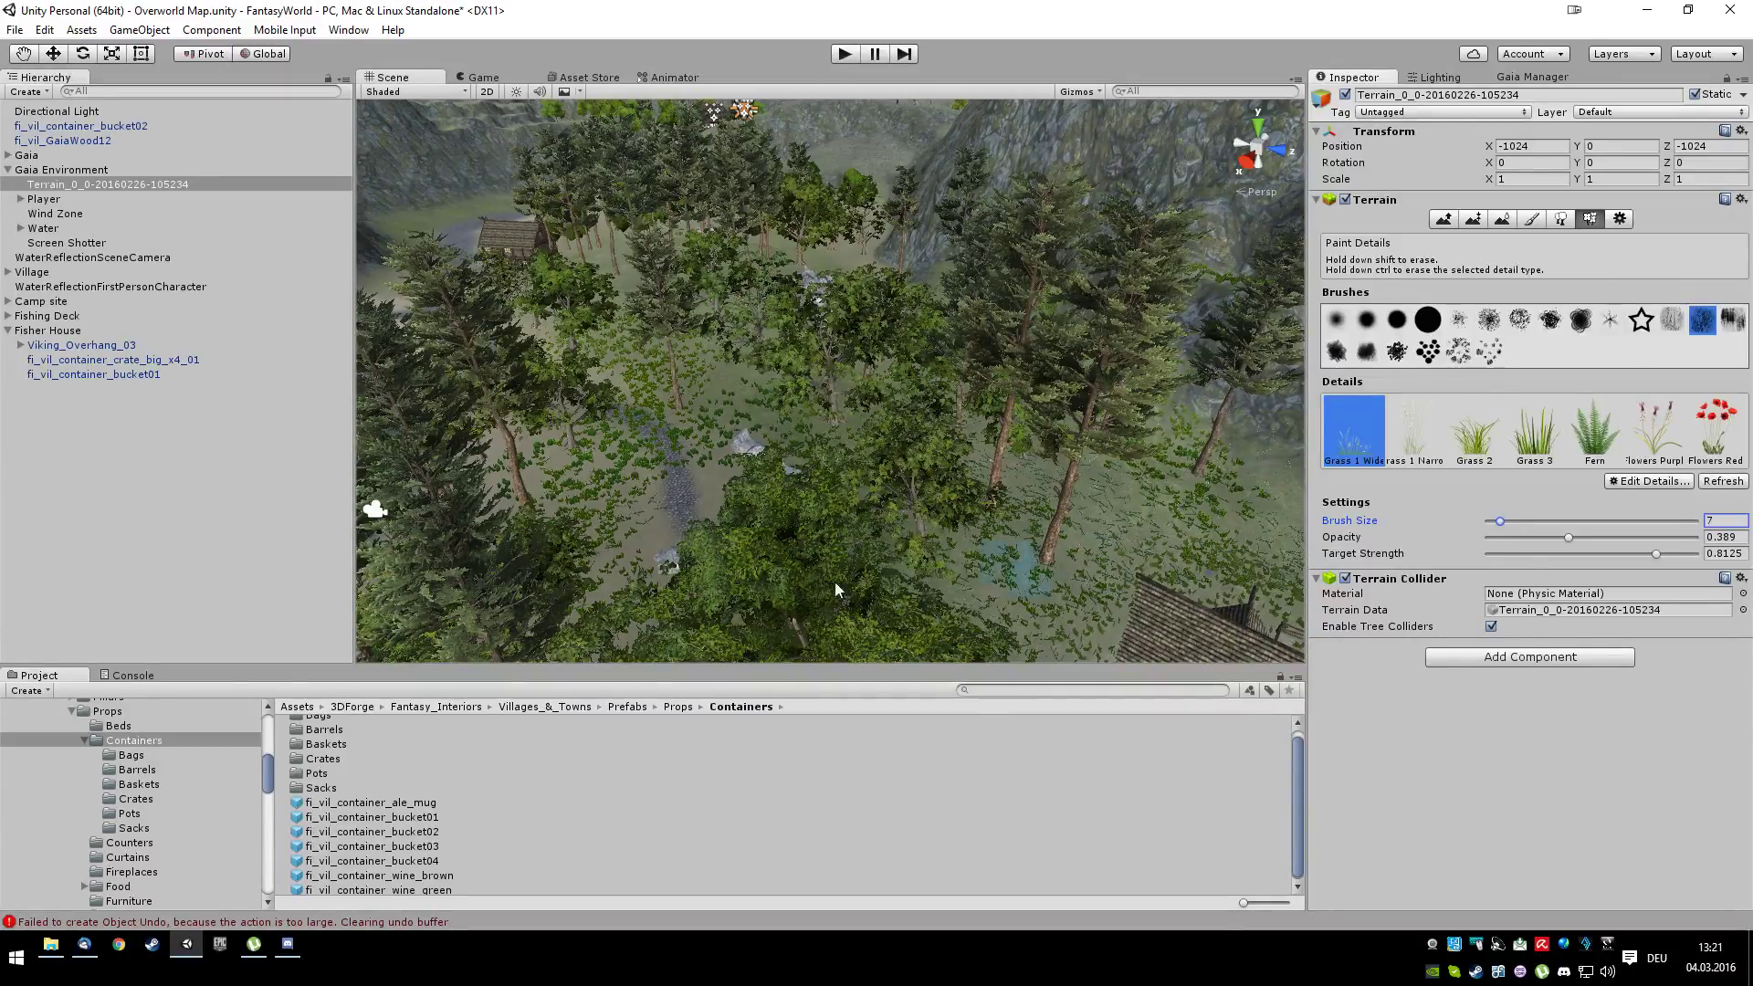
pyautogui.scroll(5, 670, 540)
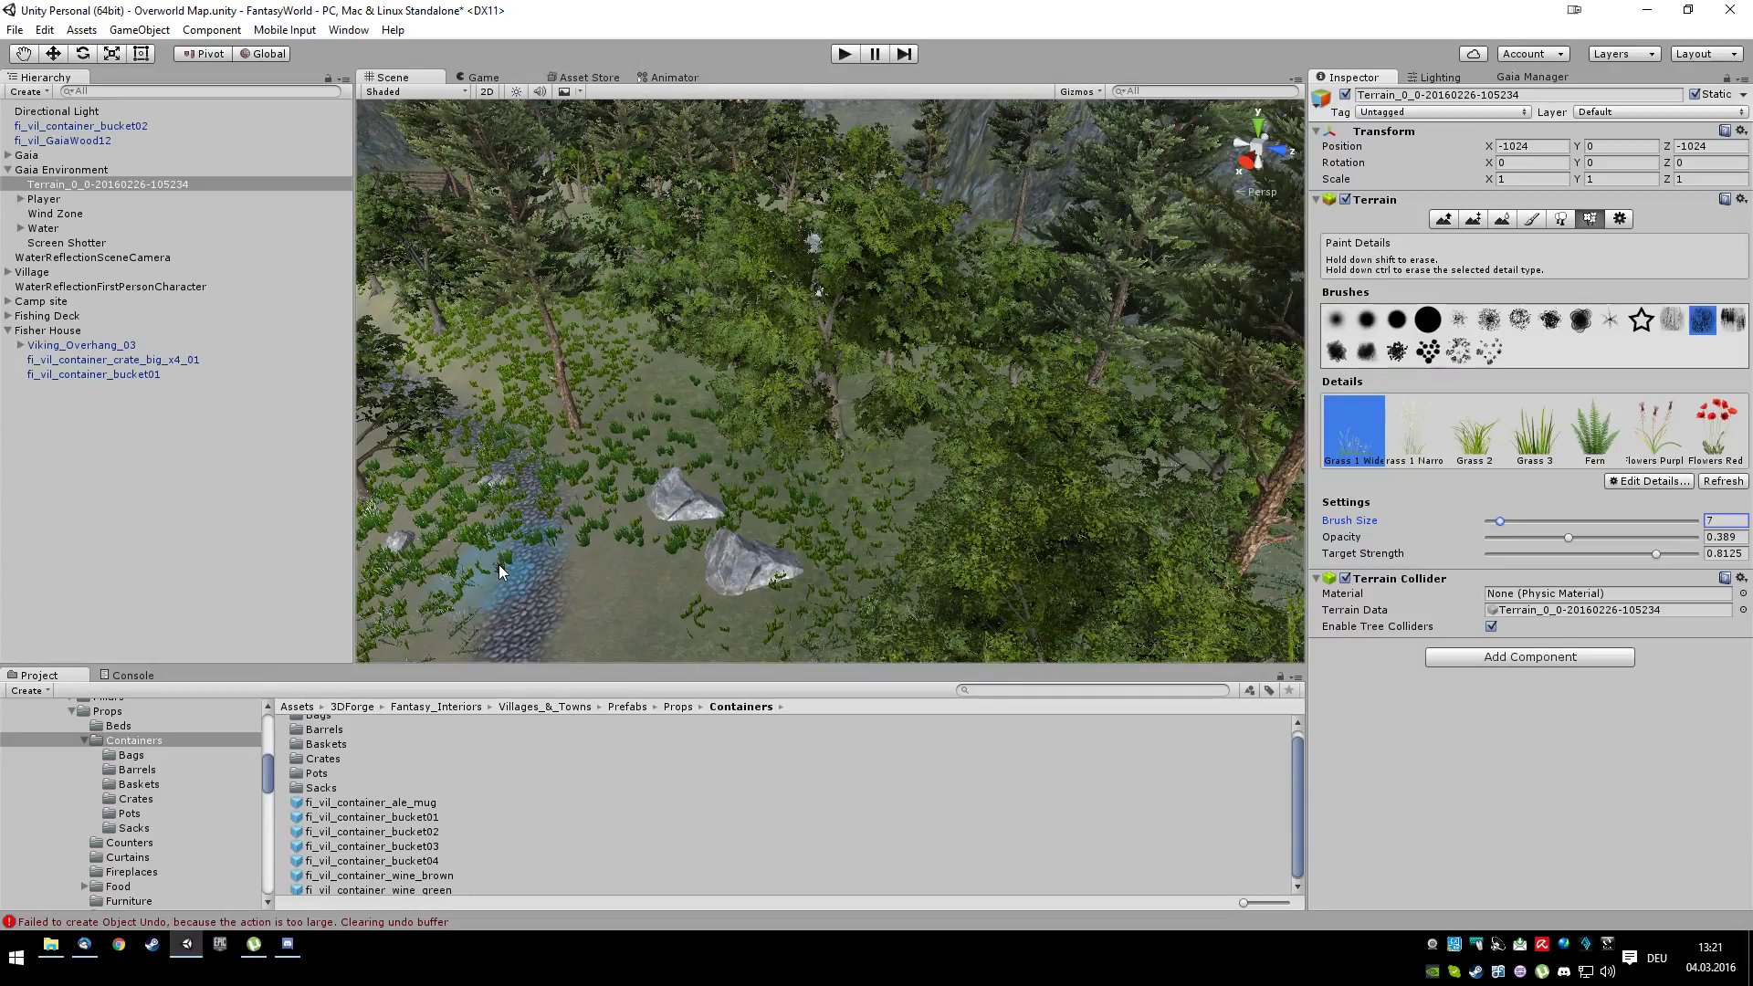
pyautogui.moveTo(513, 572)
pyautogui.keyDown('shift'); pyautogui.mouseDown()
pyautogui.moveTo(520, 471)
pyautogui.moveTo(460, 407)
pyautogui.moveTo(403, 393)
pyautogui.mouseUp(); pyautogui.keyUp('shift')
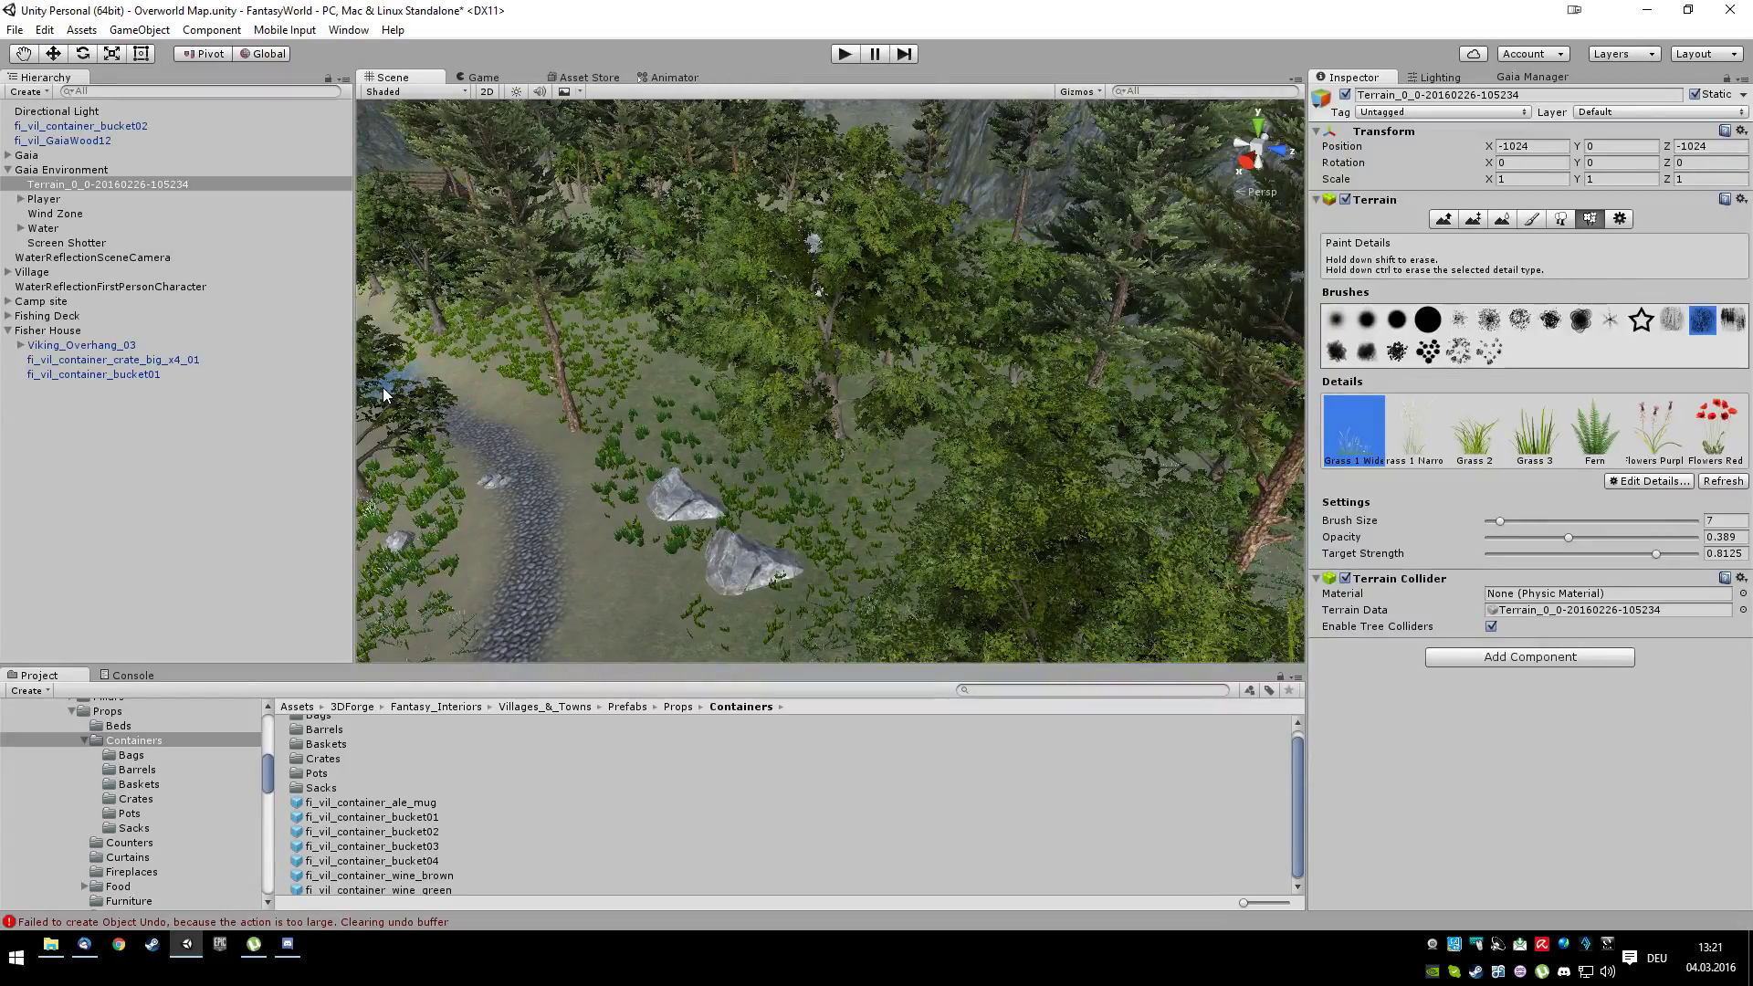
# Examine the cobblestone path along the lakeshore and between the trees for grass still covering it
pyautogui.press('Left')
pyautogui.press('Left')
pyautogui.press('Right')
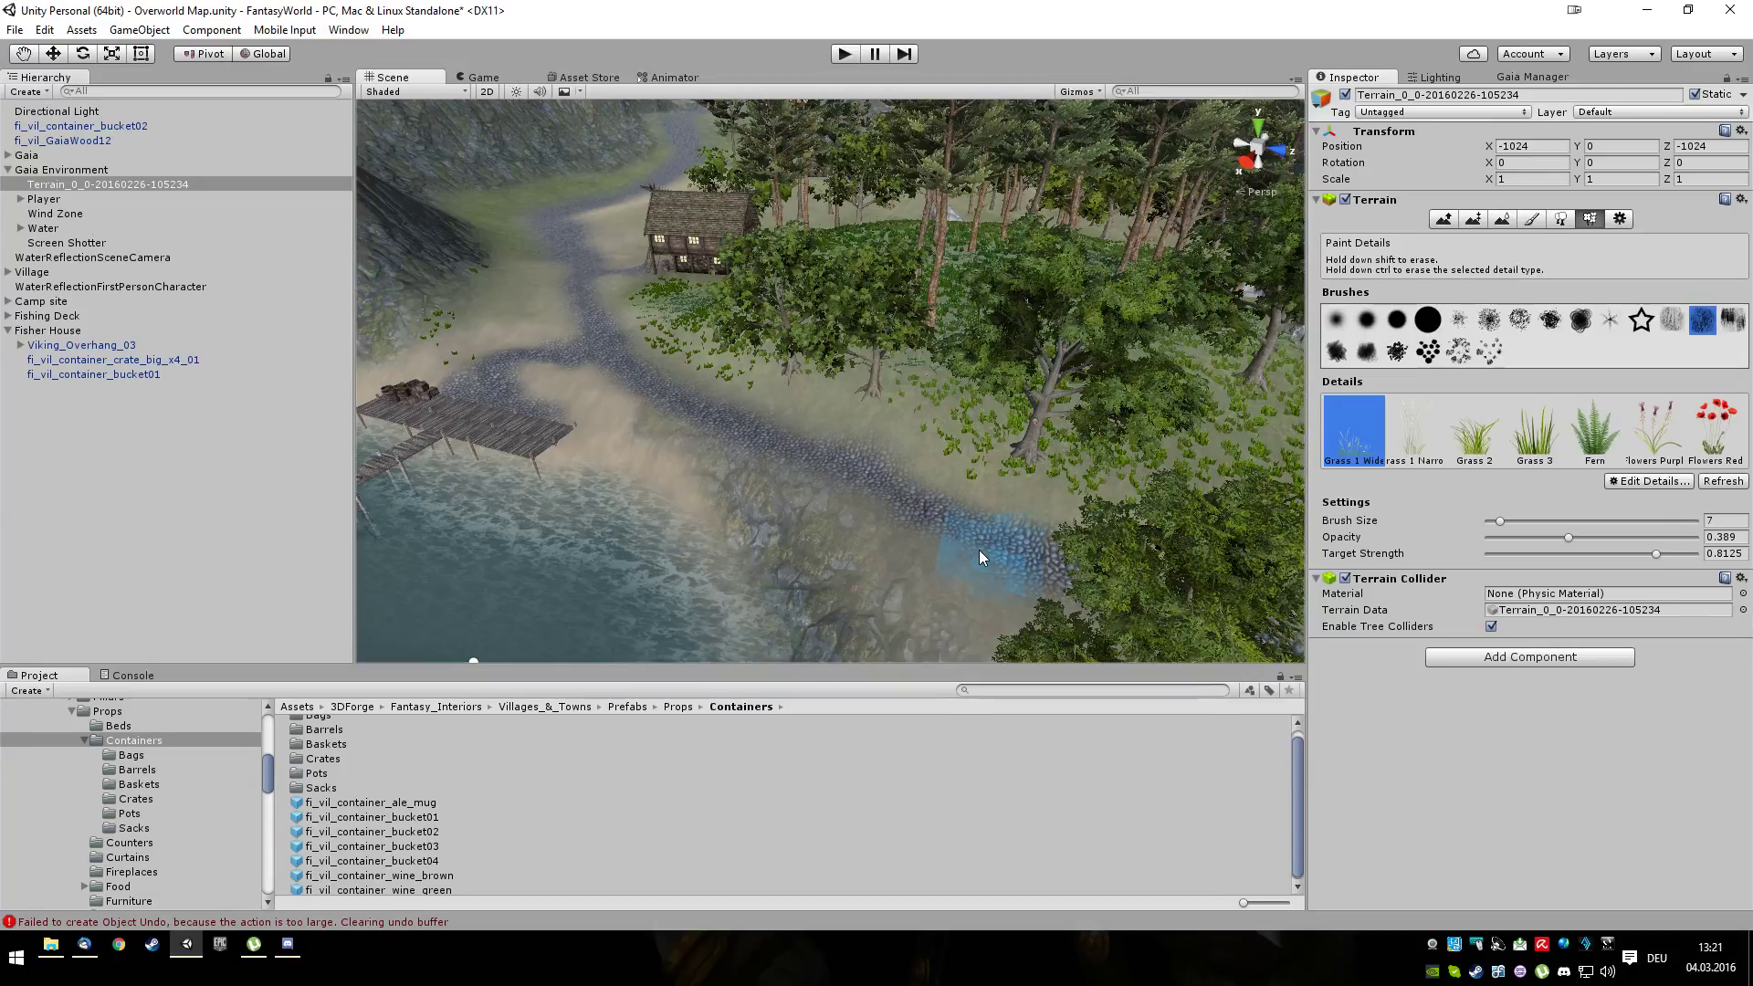
pyautogui.press('Right')
pyautogui.scroll(8, 978, 549)
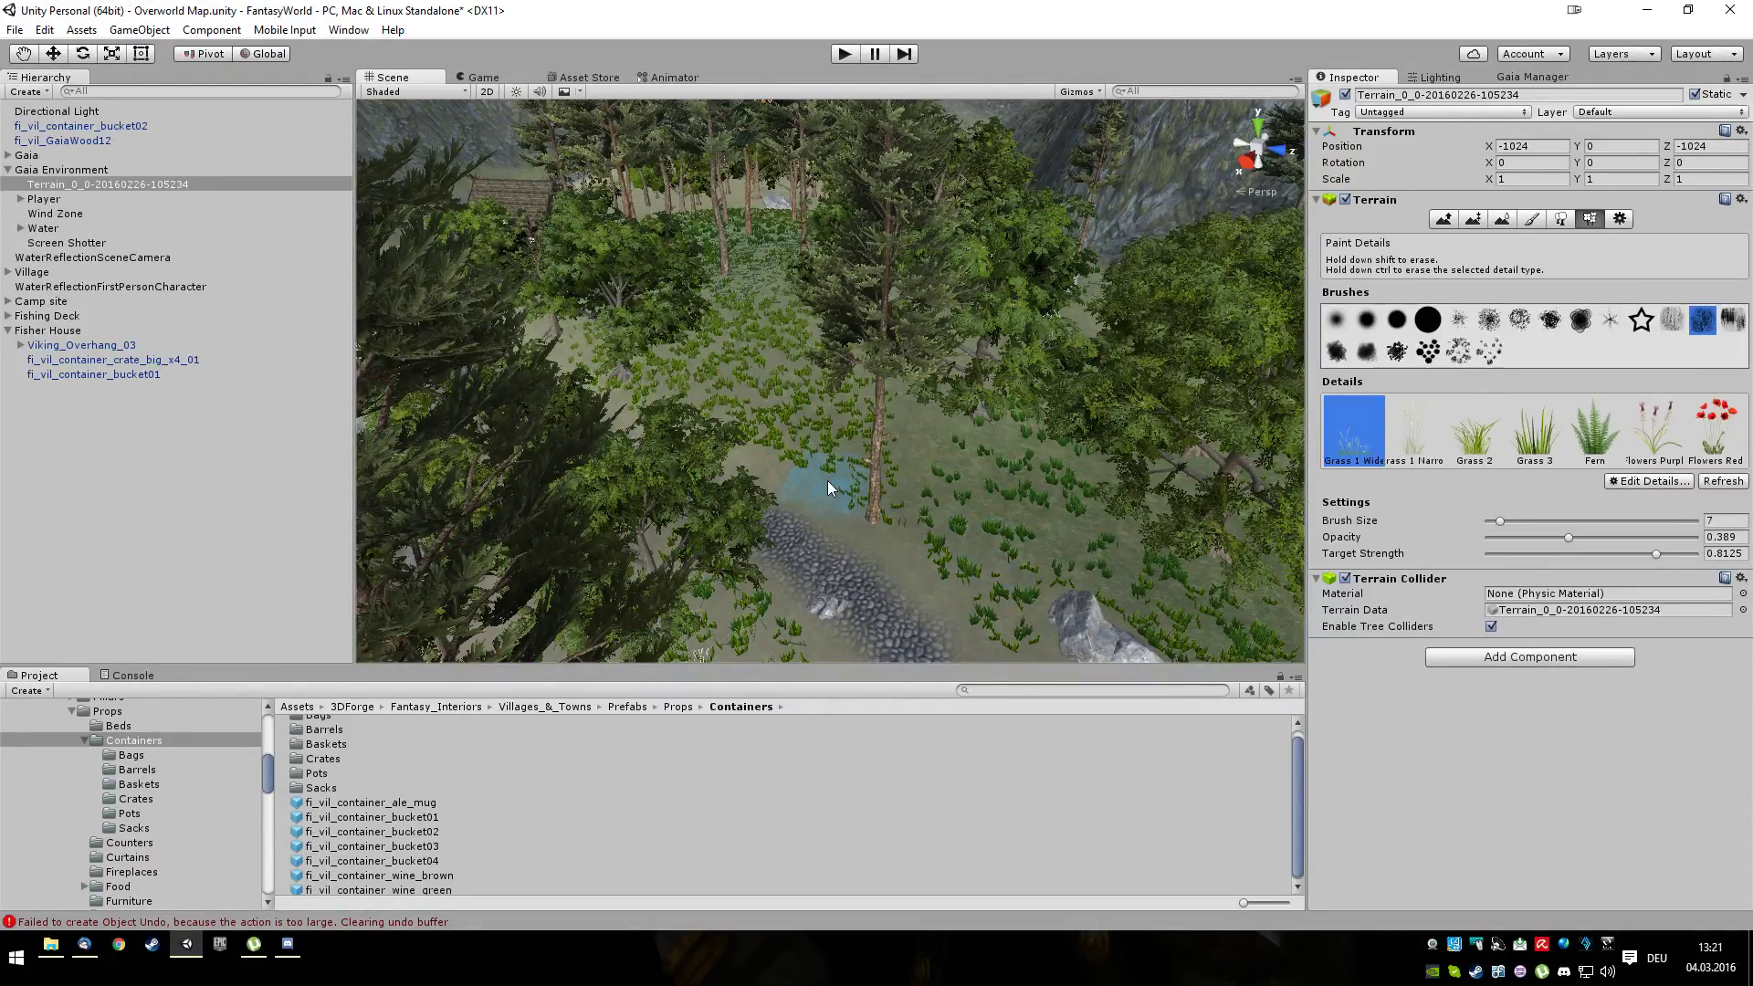
pyautogui.scroll(-6, 826, 482)
pyautogui.scroll(8, 826, 486)
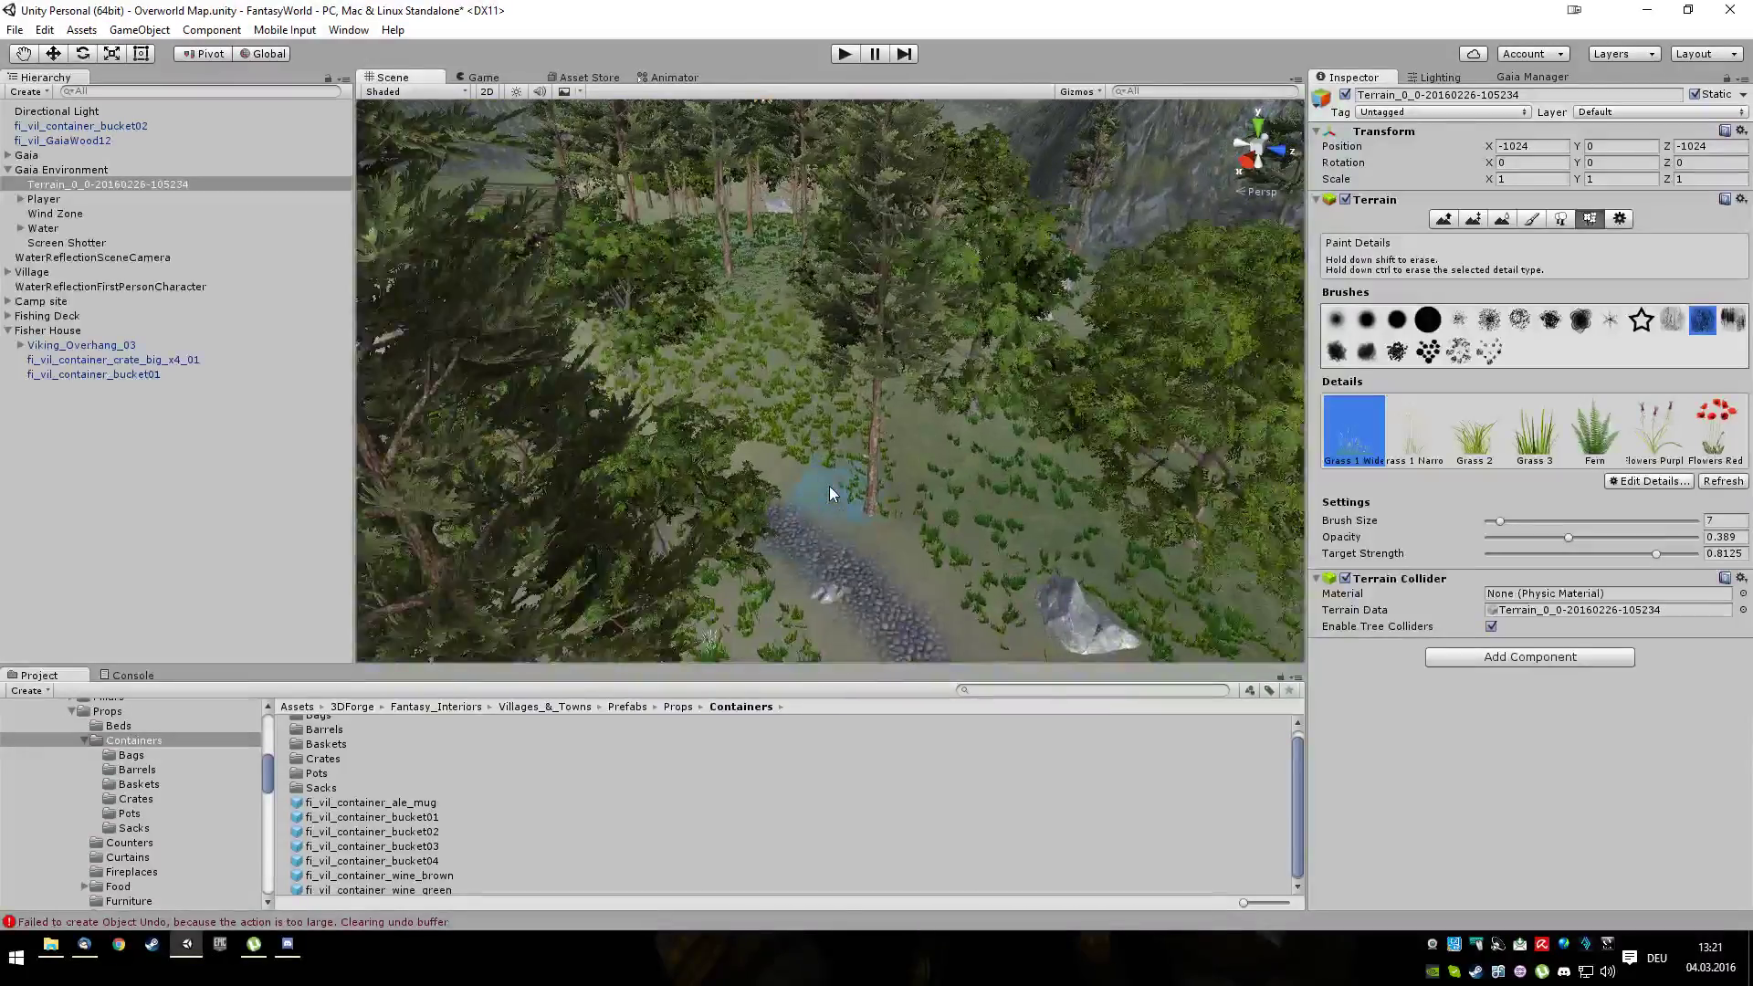
pyautogui.scroll(-8, 830, 488)
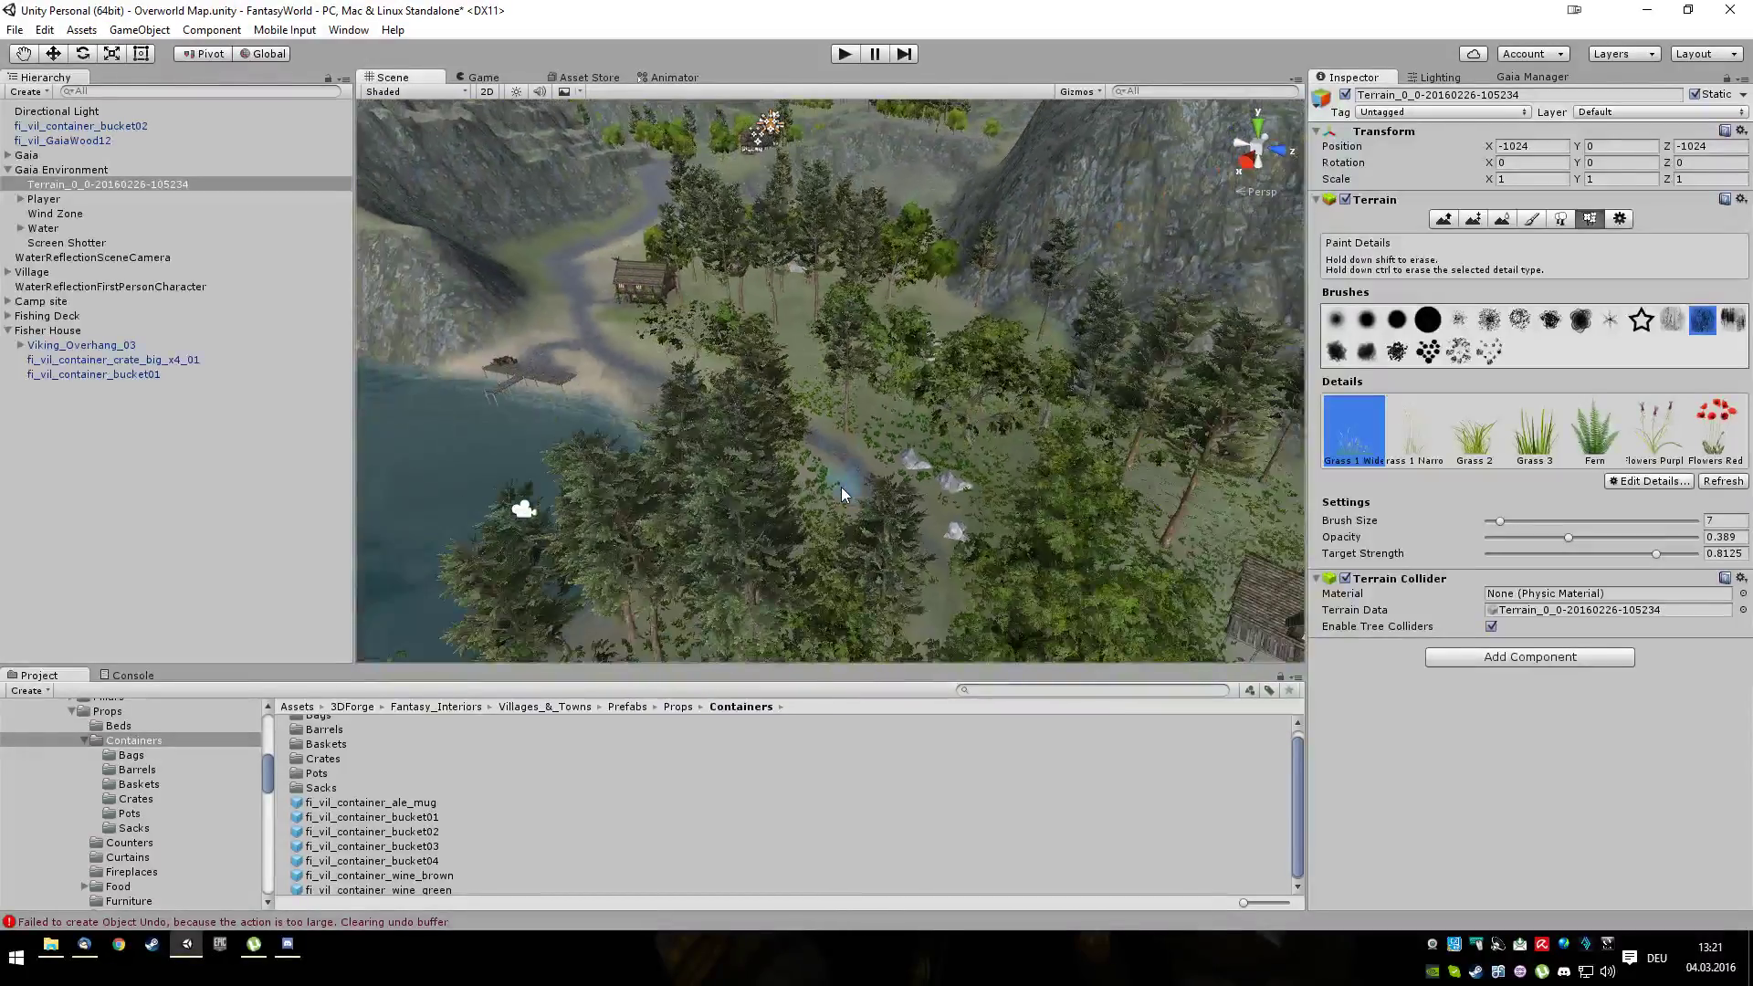
pyautogui.scroll(-5, 840, 487)
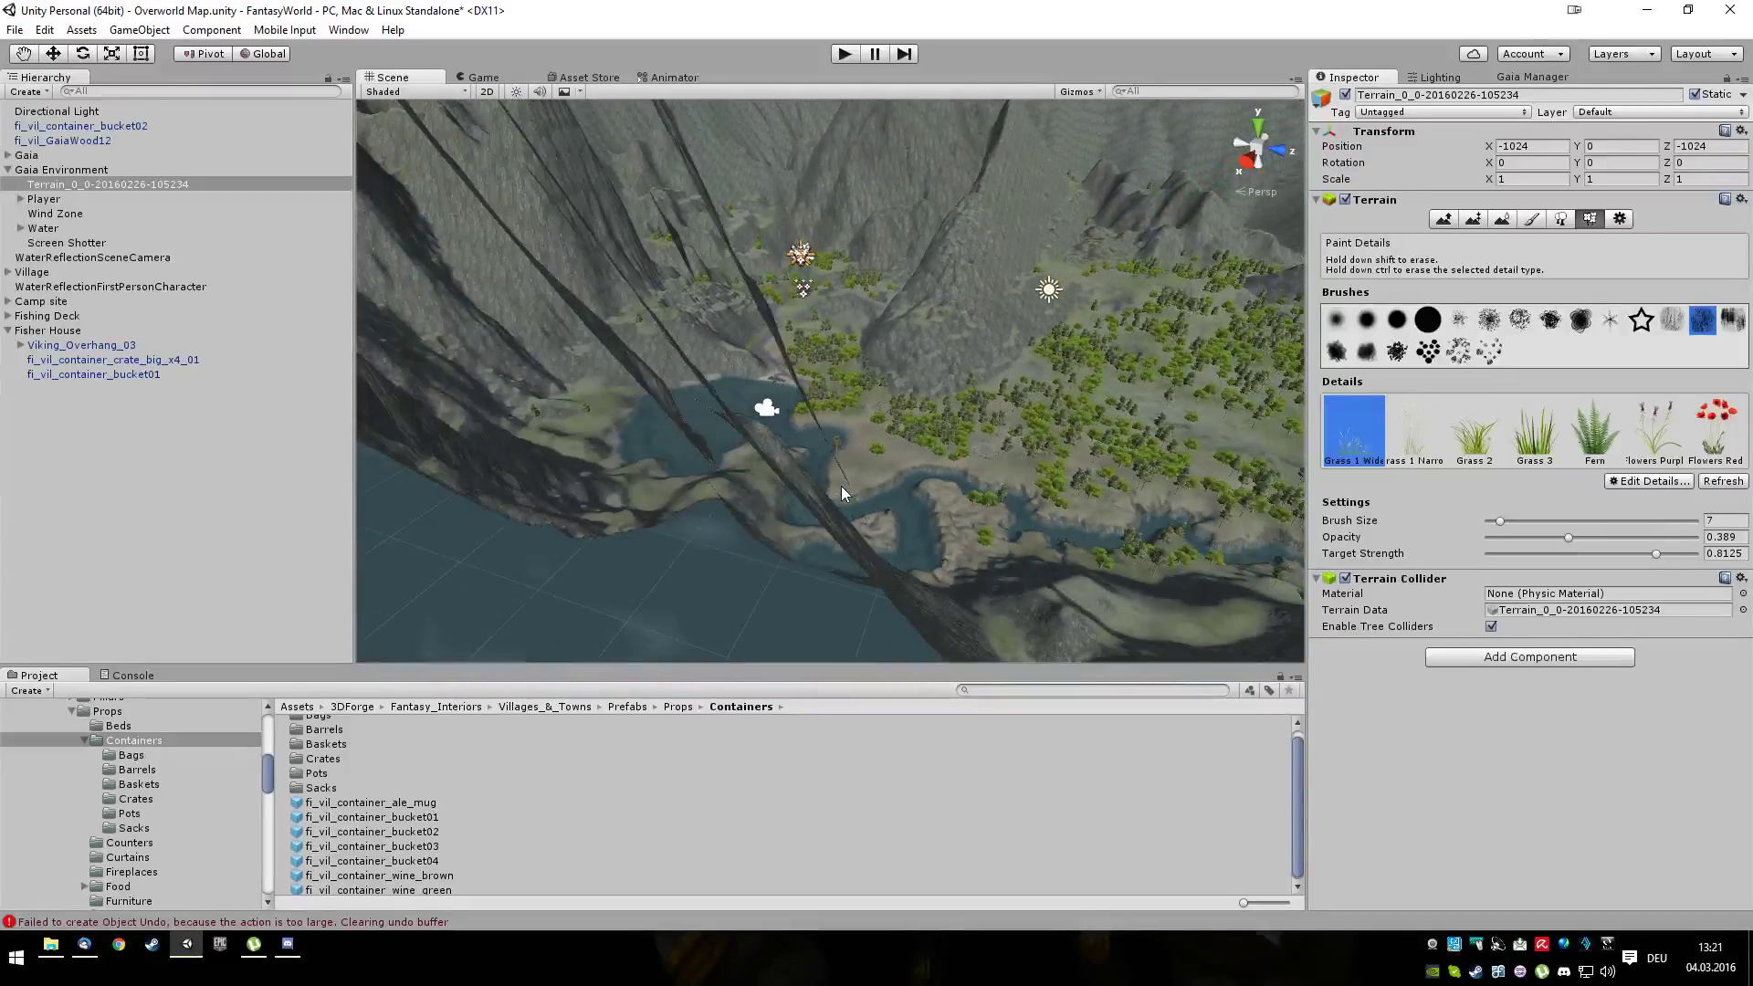
# Survey the whole terrain and review the settings of Gaia's Coverage Texture Spawner, Group Spawner and Stamper
pyautogui.keyDown('alt'); pyautogui.moveTo(946, 460); pyautogui.dragTo(1015, 409); pyautogui.keyUp('alt')
pyautogui.scroll(-3, 1015, 409)
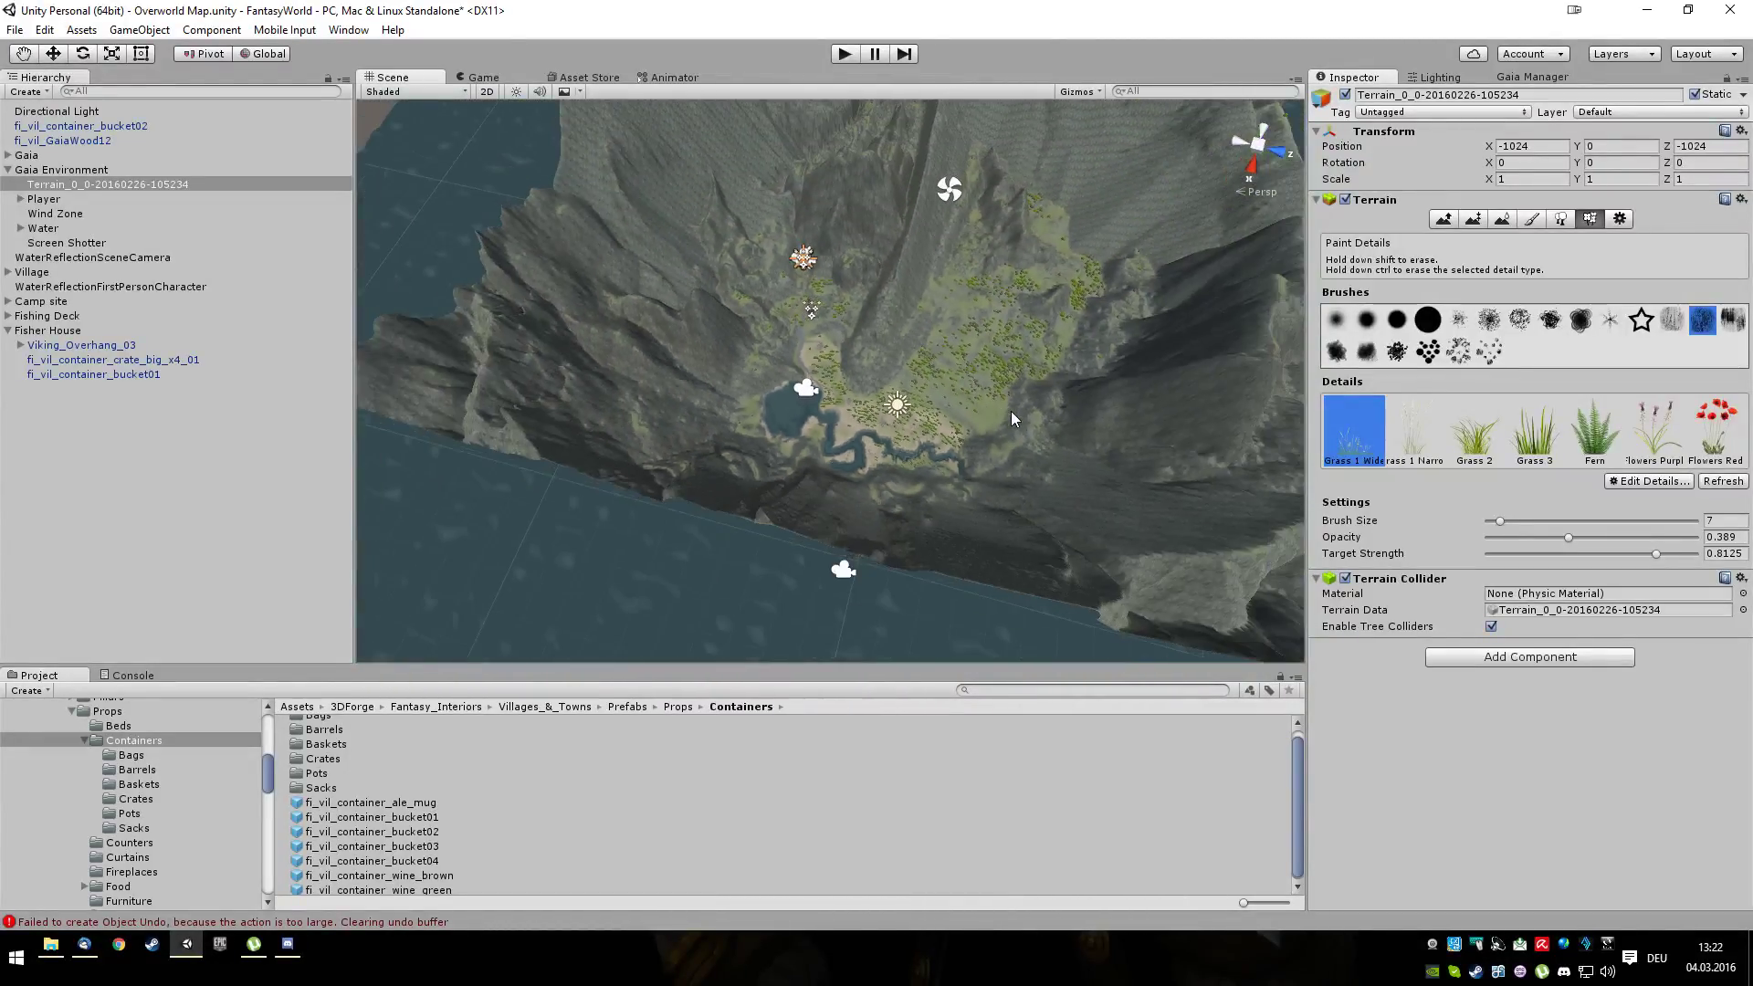
pyautogui.keyDown('alt'); pyautogui.moveTo(1010, 411); pyautogui.dragTo(937, 425); pyautogui.keyUp('alt')
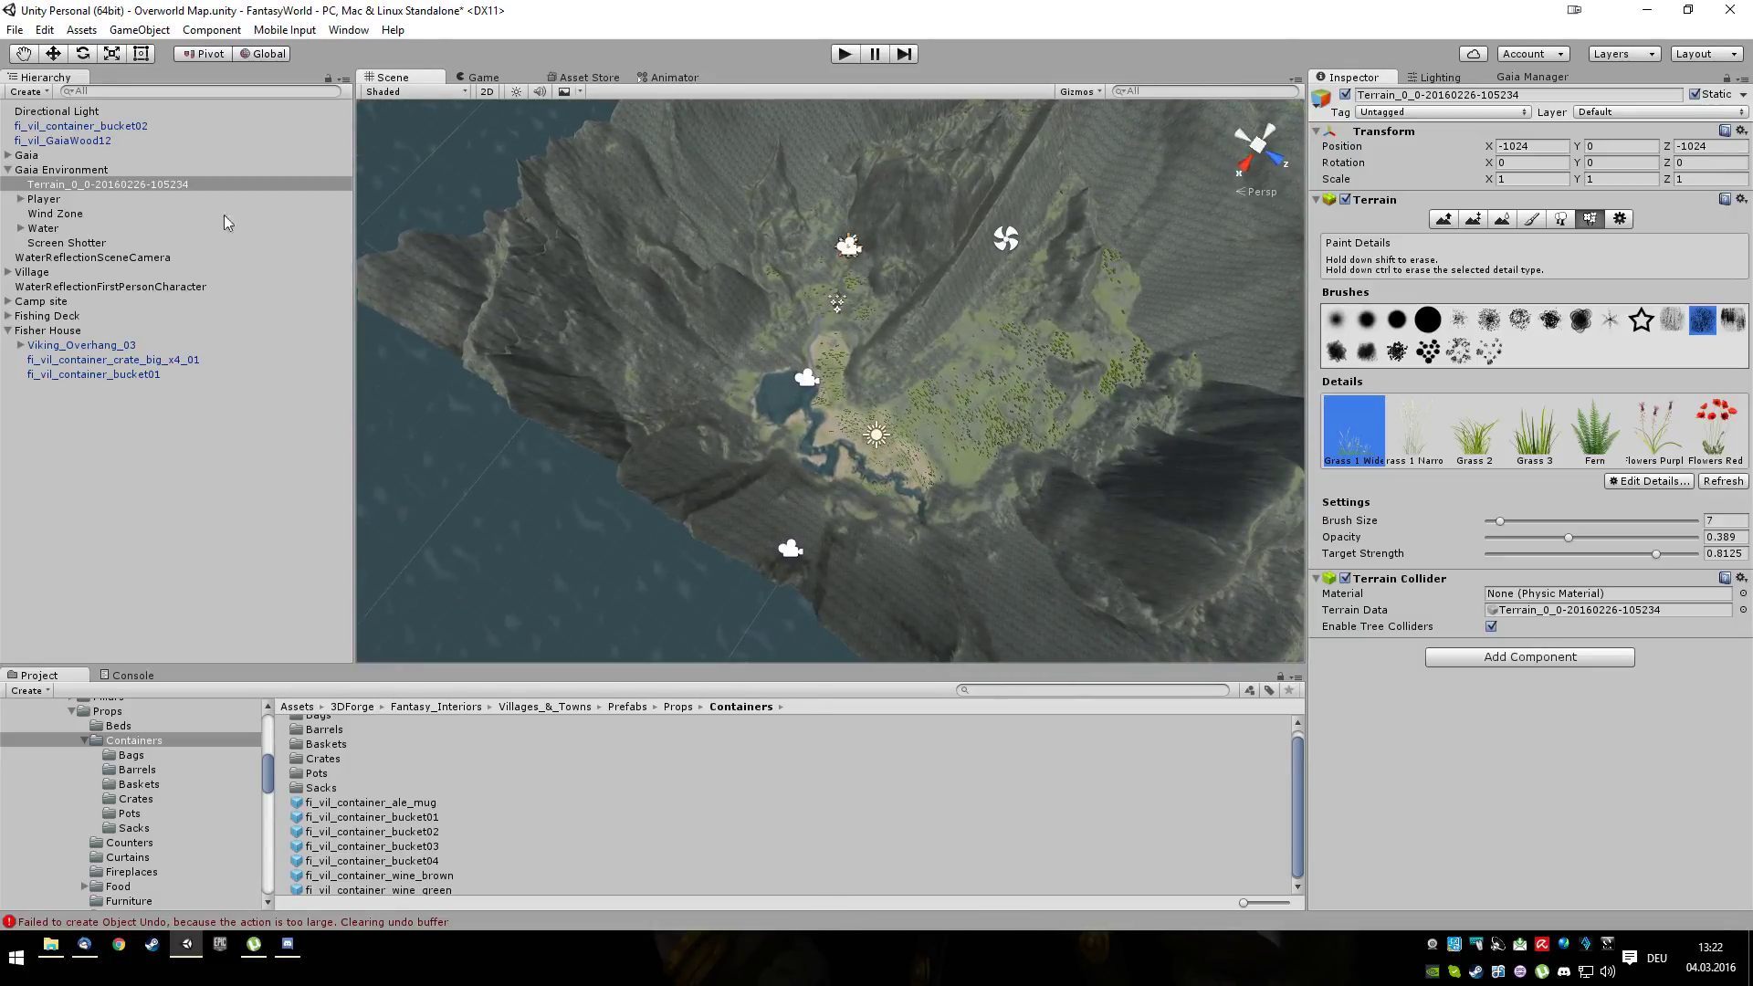
pyautogui.click(36, 170)
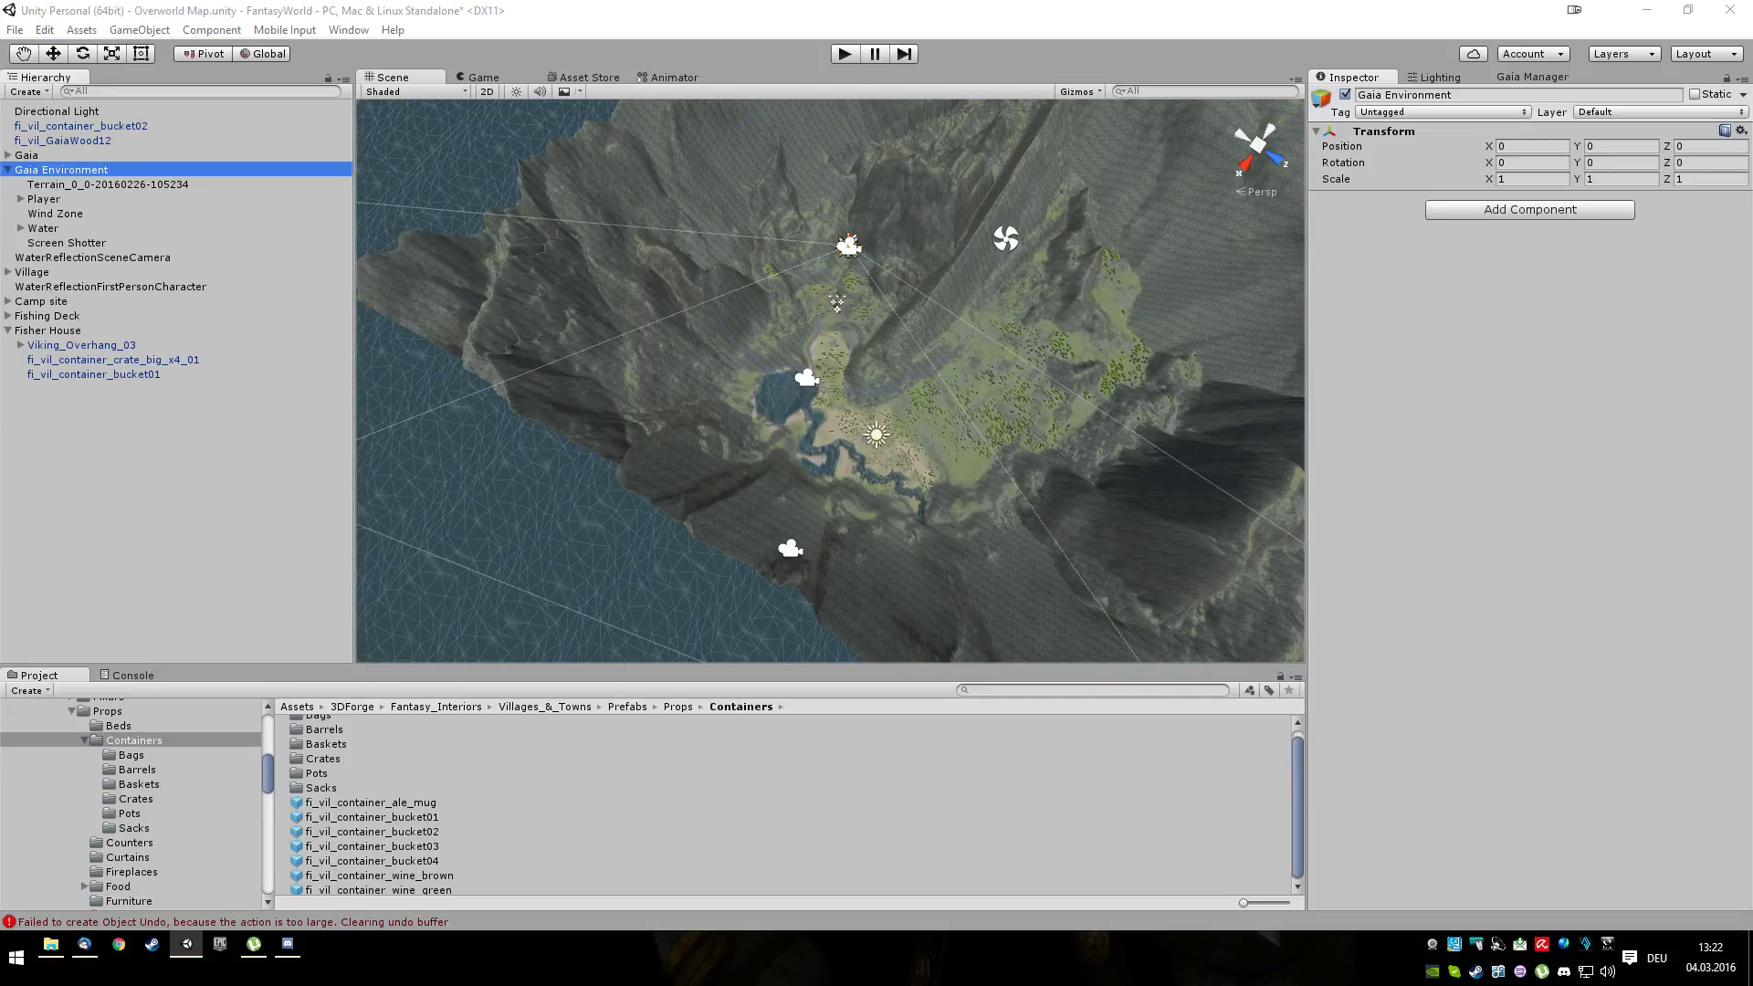
pyautogui.click(8, 156)
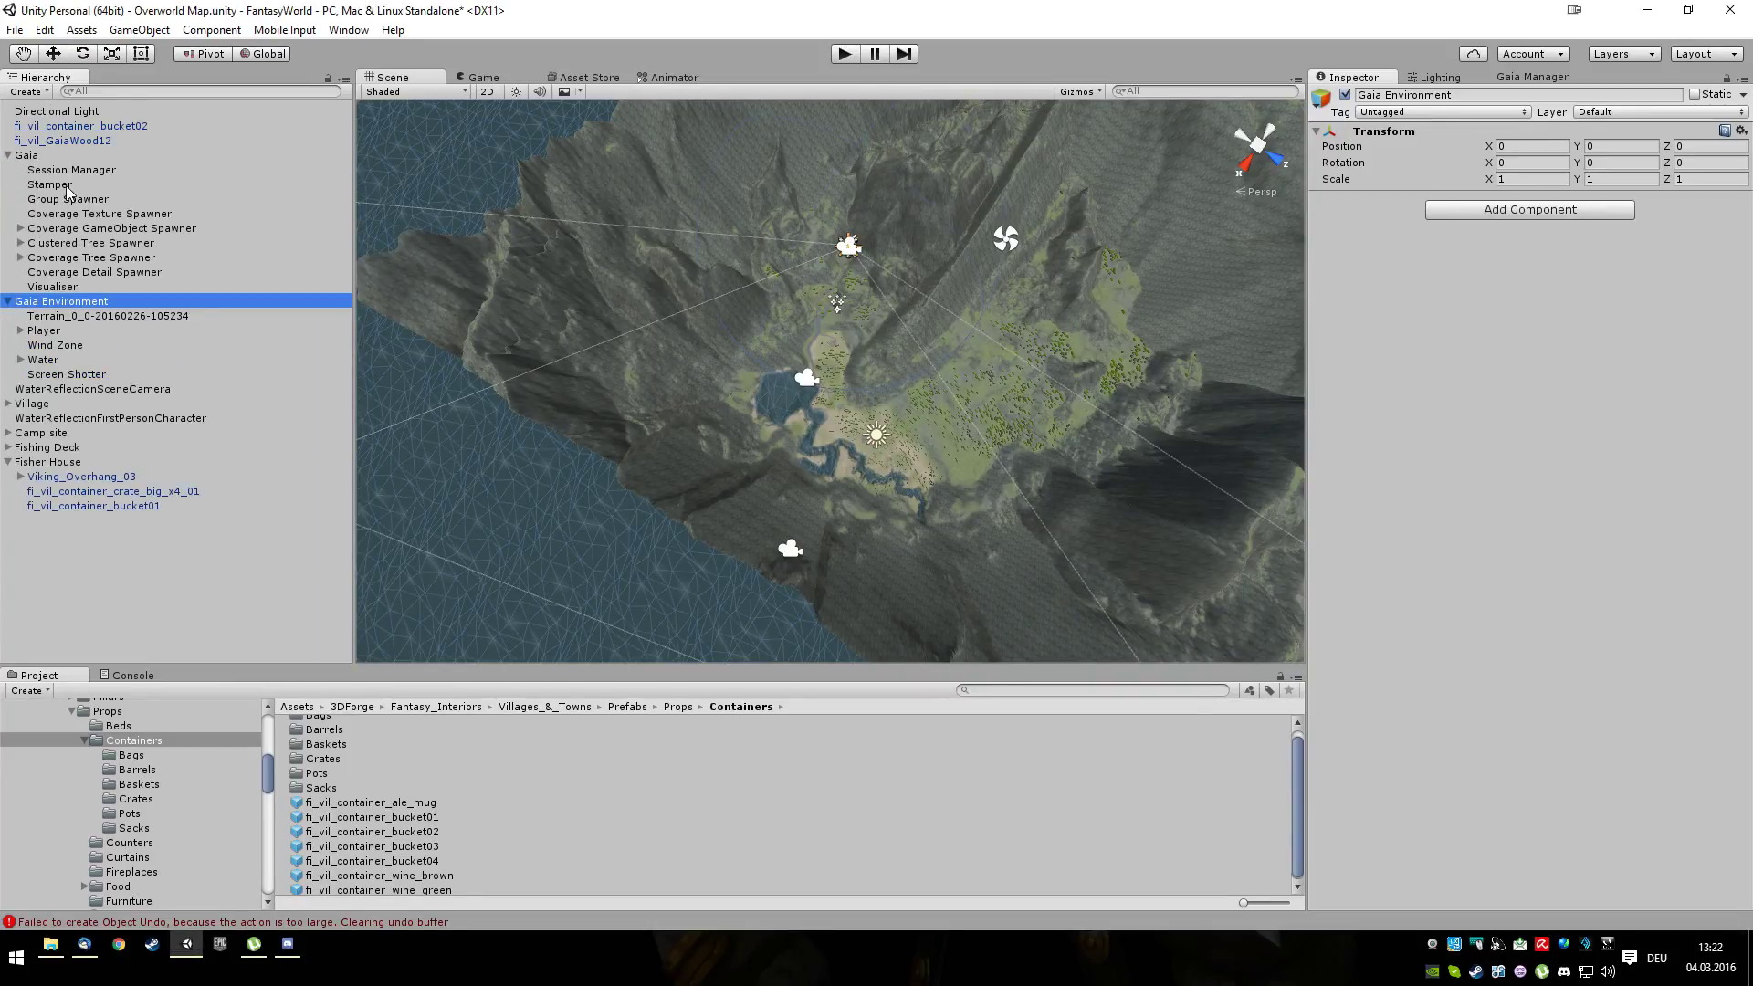
pyautogui.click(77, 215)
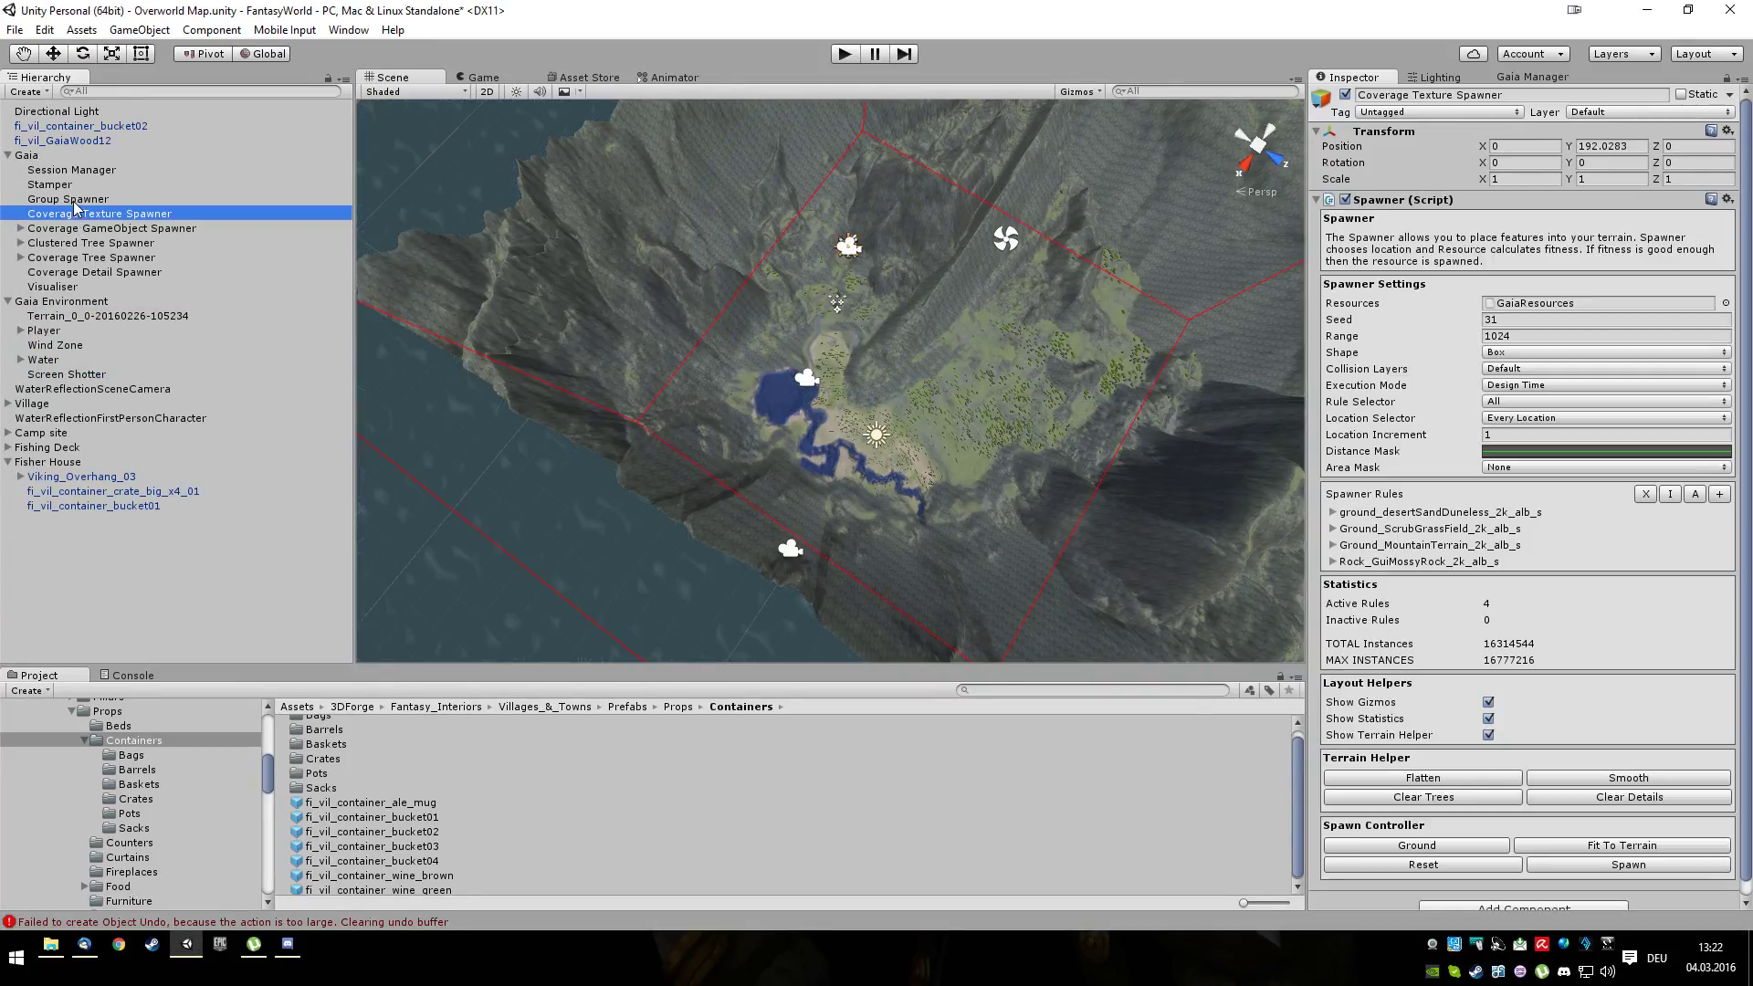
pyautogui.click(73, 199)
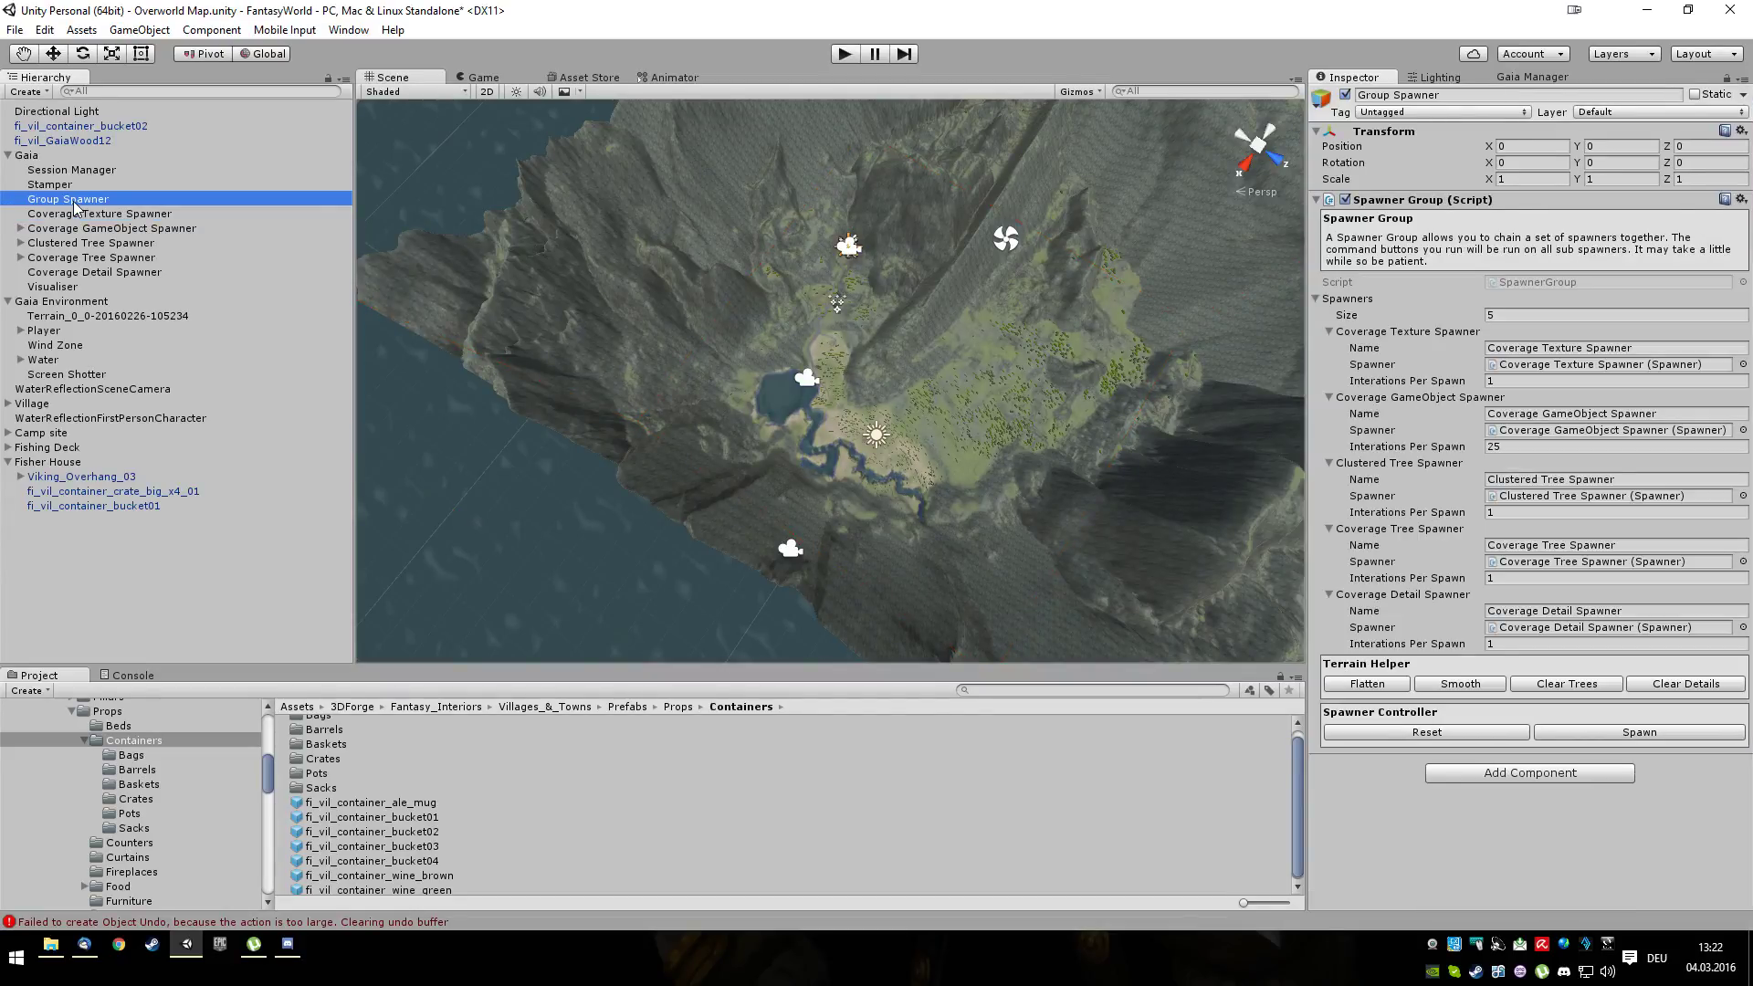
pyautogui.click(62, 185)
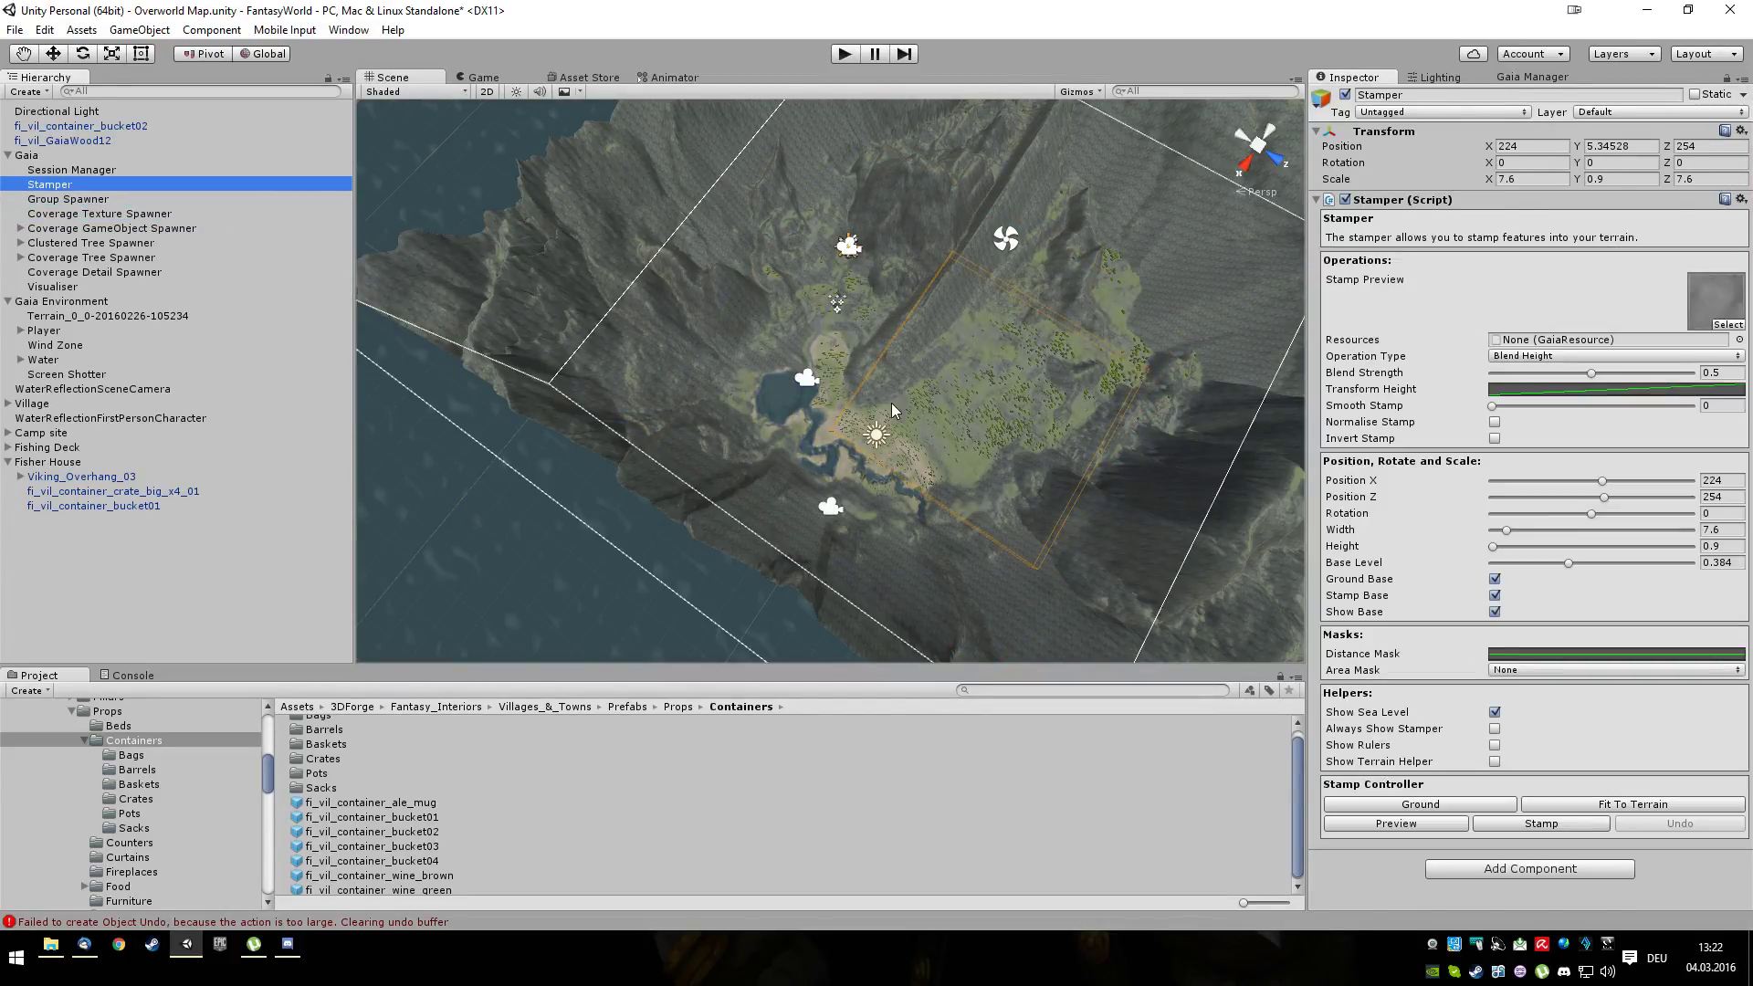
# Assign the Island_1909_1 texture as the Stamper's stamp and set its height to 14.6
pyautogui.keyDown('alt'); pyautogui.moveTo(962, 451); pyautogui.dragTo(1007, 350); pyautogui.keyUp('alt')
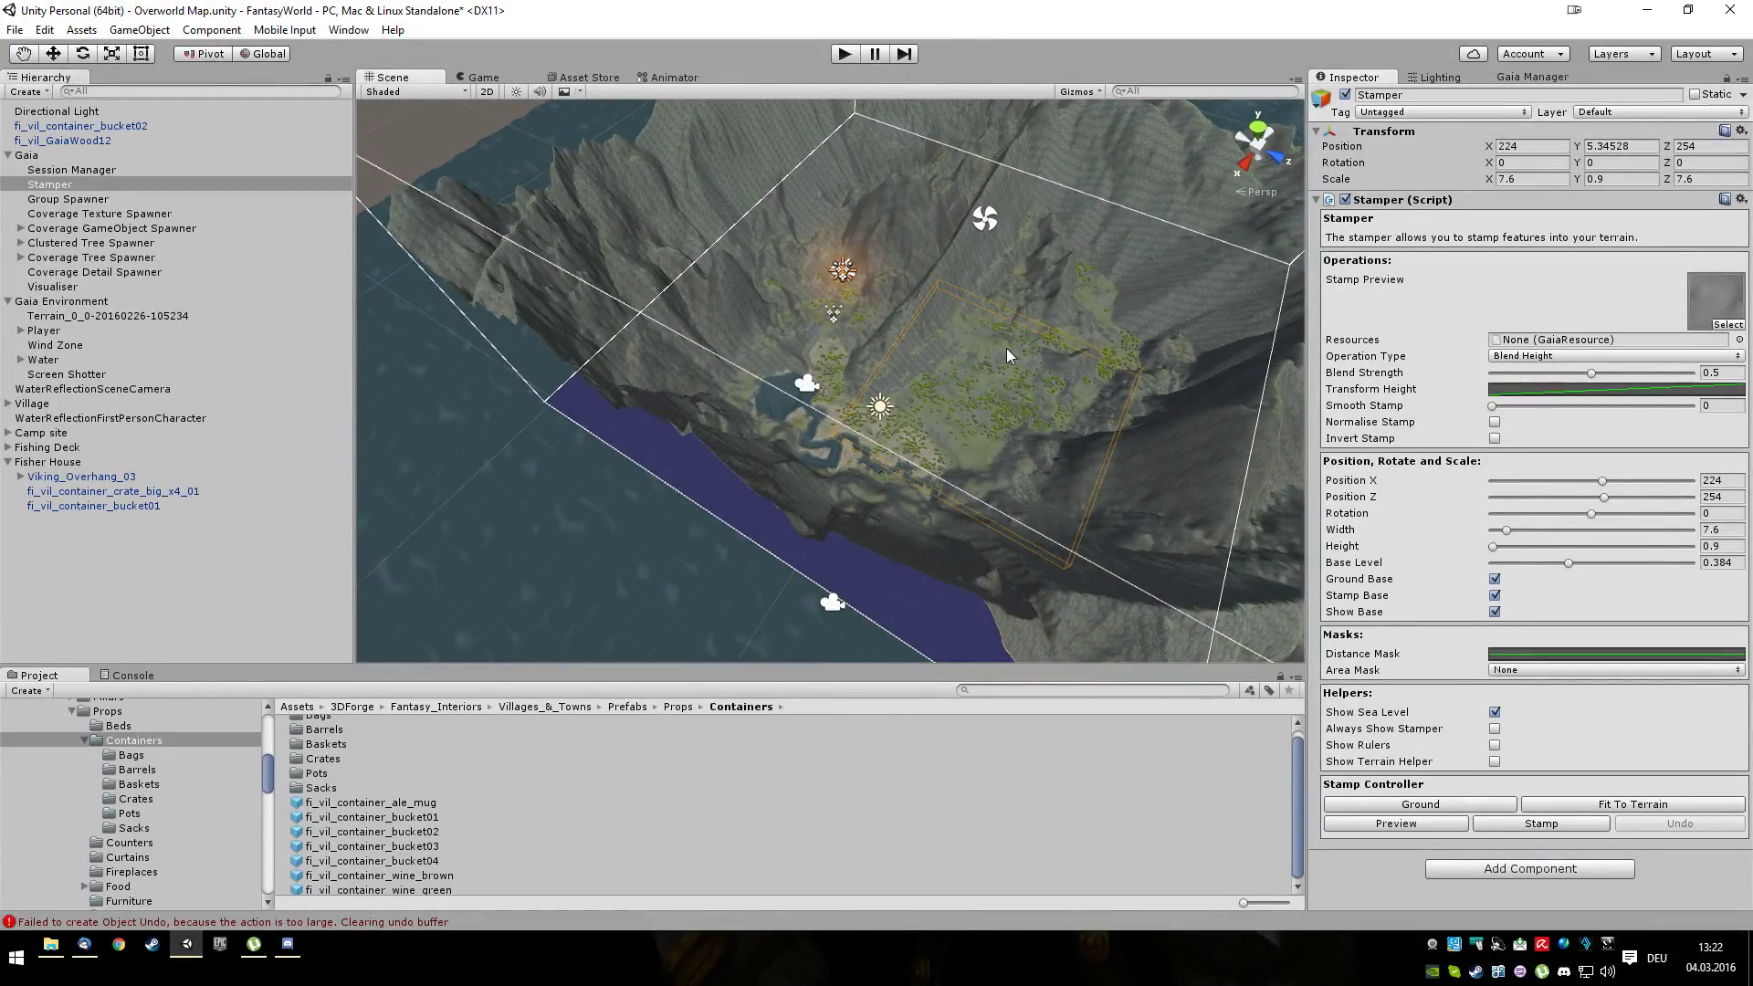
pyautogui.click(1719, 304)
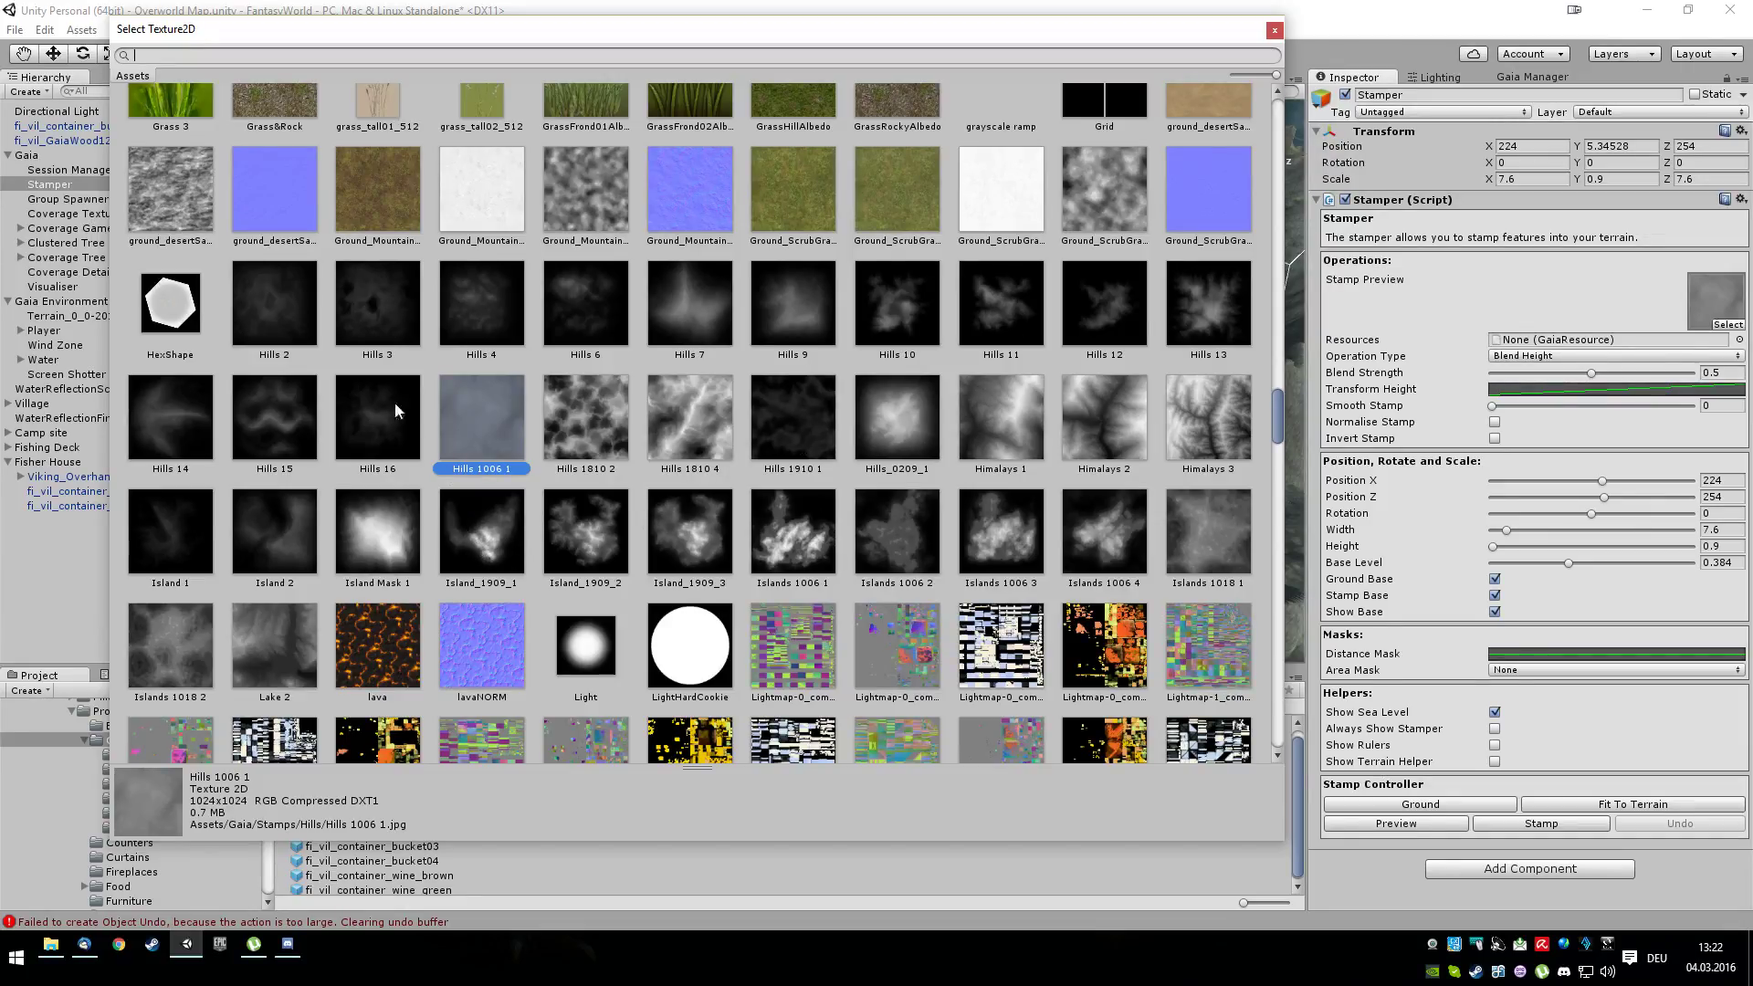
pyautogui.doubleClick(495, 537)
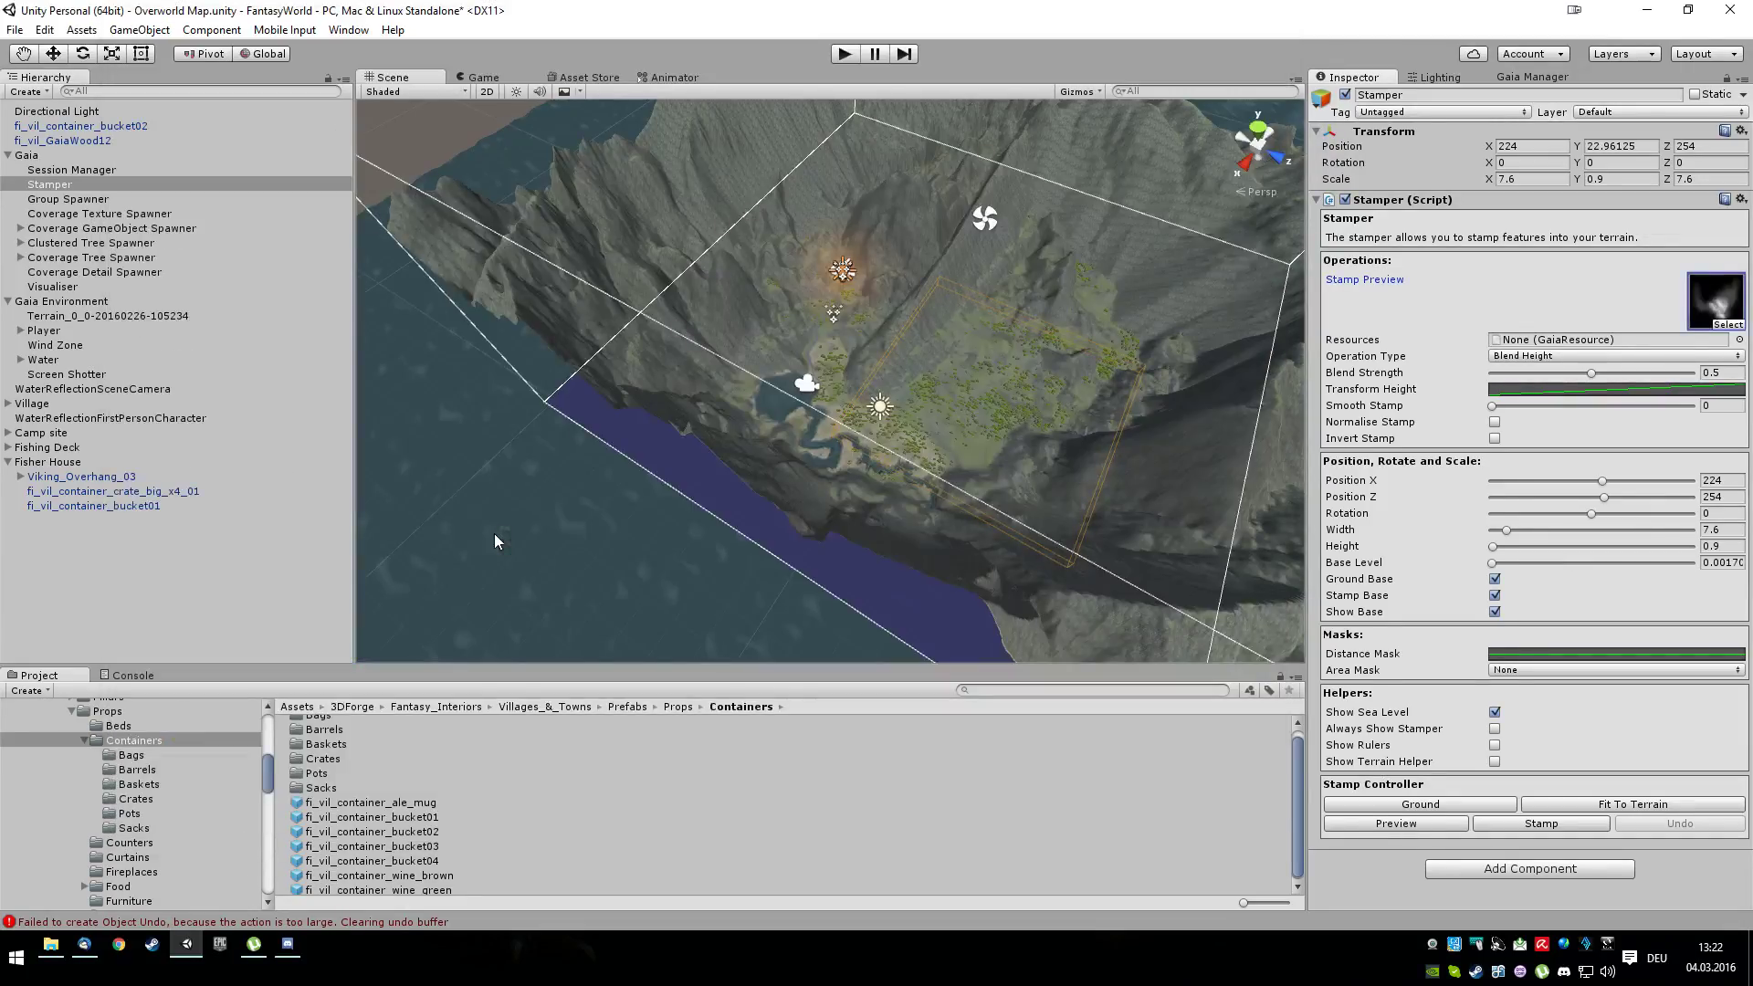
pyautogui.keyDown('alt'); pyautogui.moveTo(1048, 495); pyautogui.dragTo(949, 447); pyautogui.keyUp('alt')
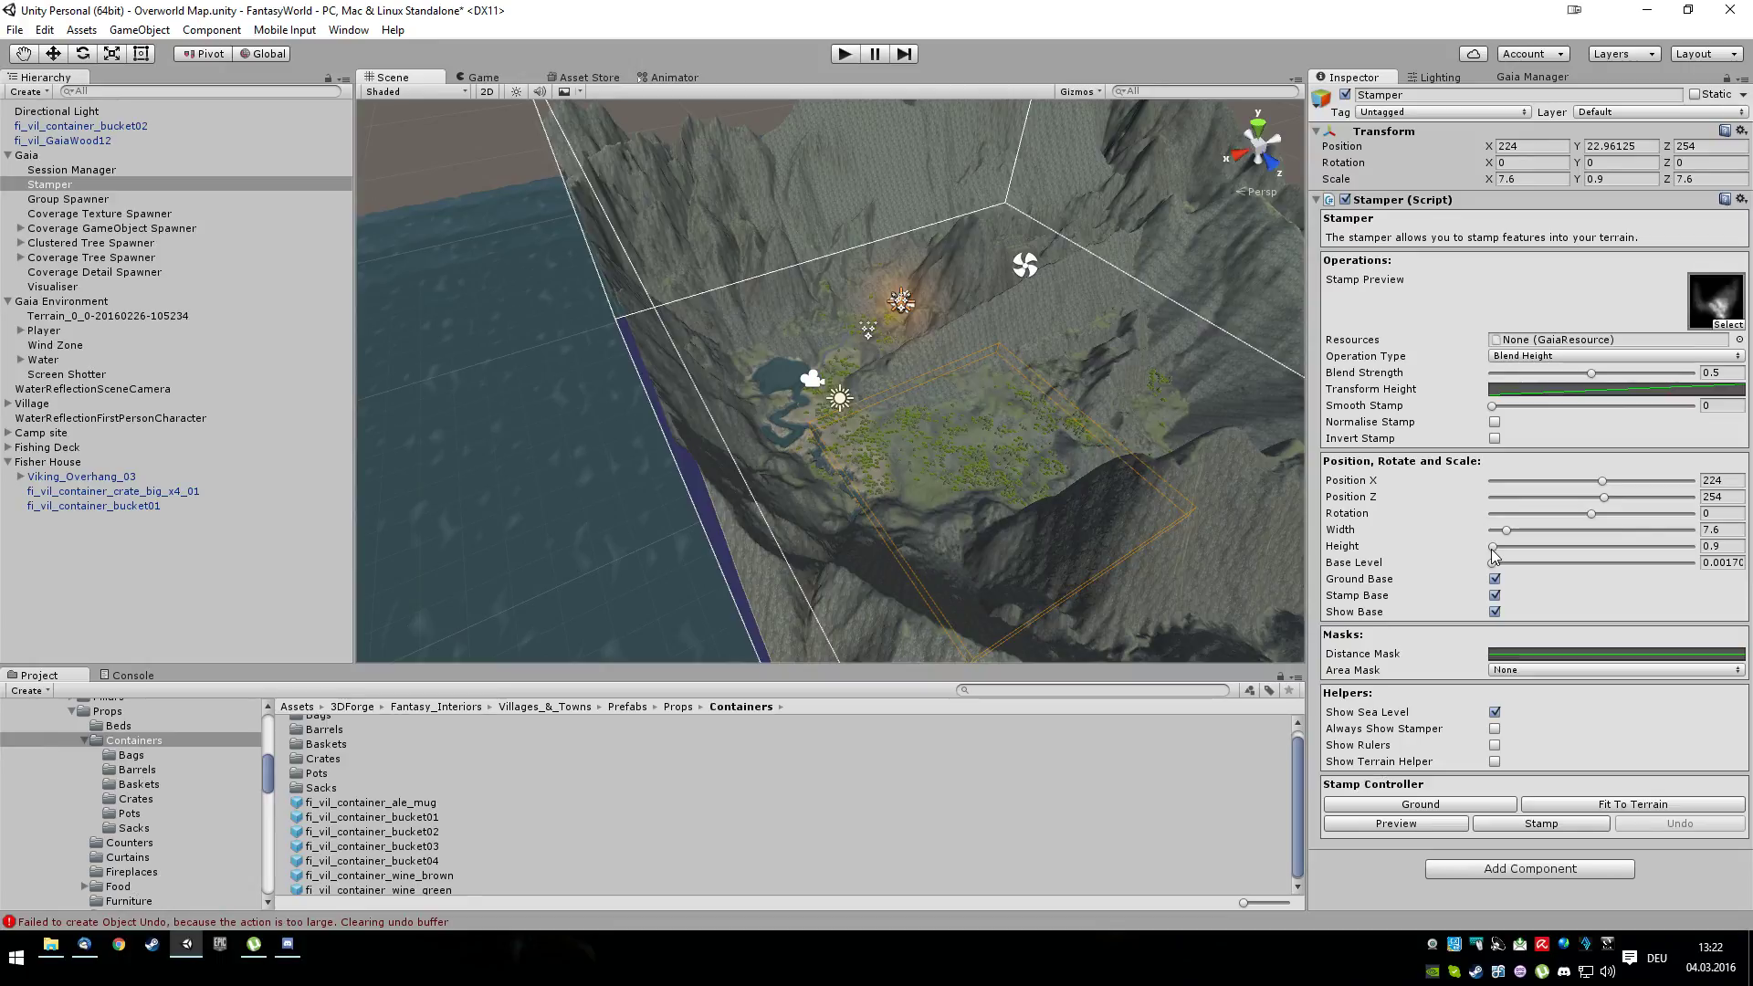
pyautogui.moveTo(1493, 550); pyautogui.dragTo(1522, 553)
pyautogui.keyDown('alt'); pyautogui.moveTo(1210, 532); pyautogui.dragTo(1139, 594); pyautogui.keyUp('alt')
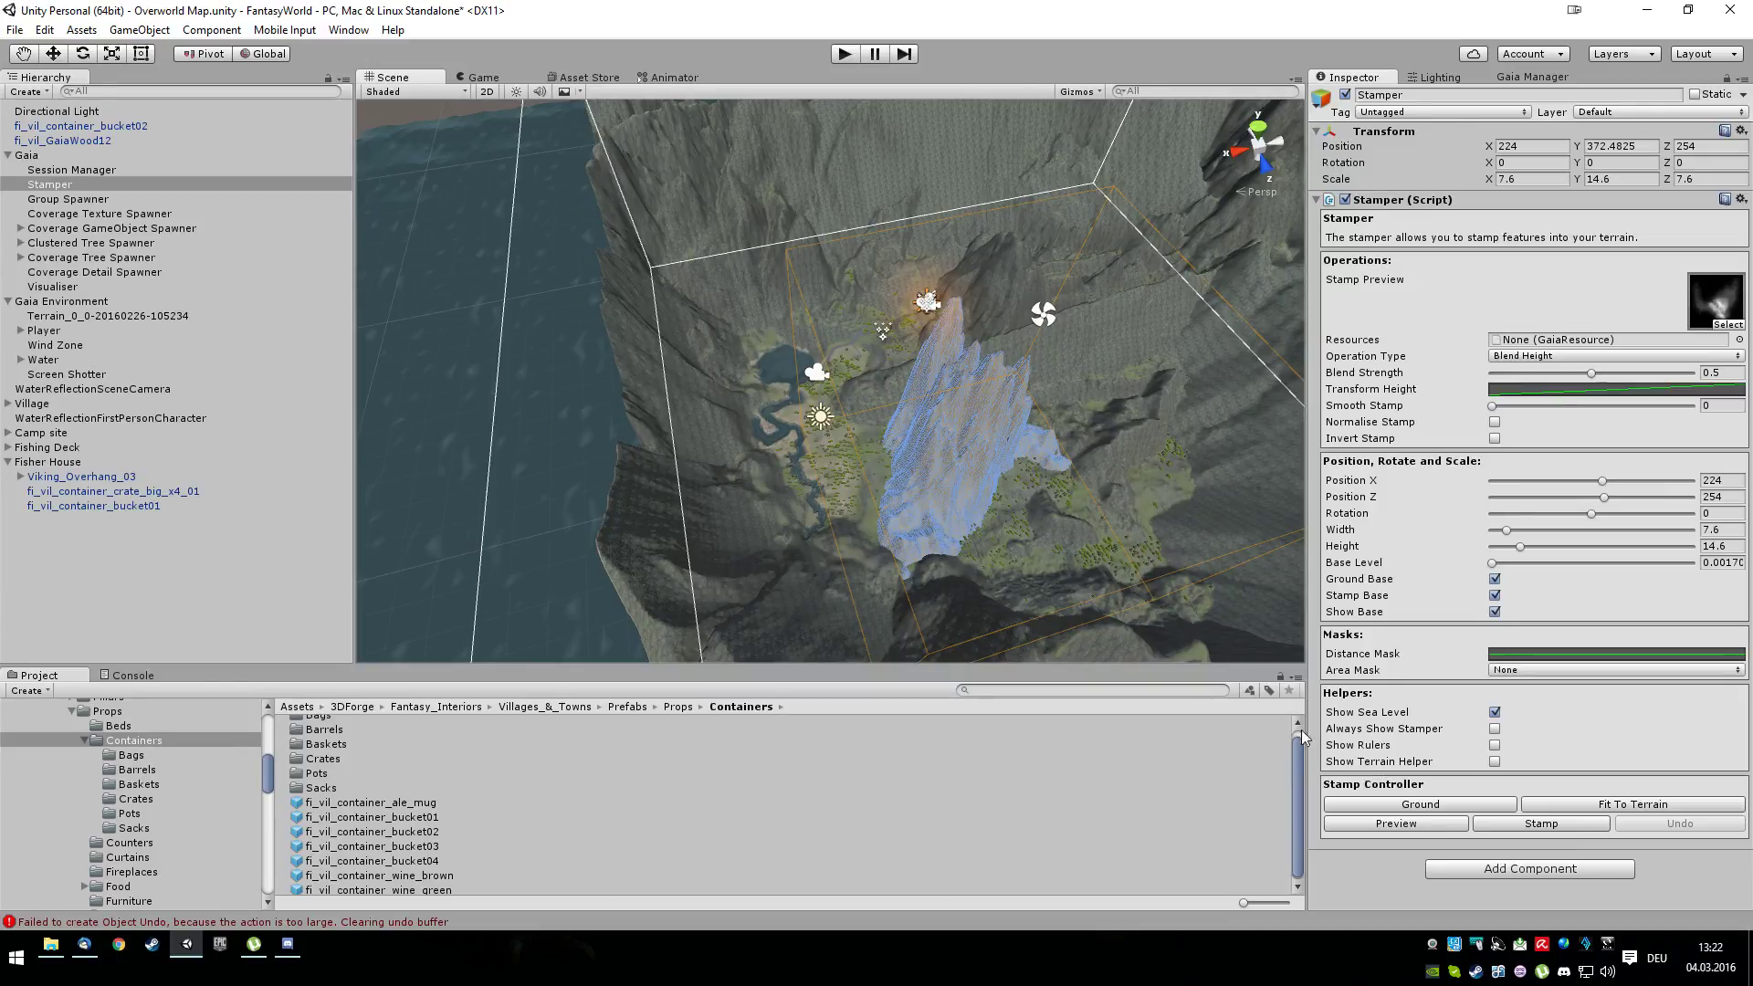
# Hide the stamp preview and set the stamp's height to 7
pyautogui.click(1399, 824)
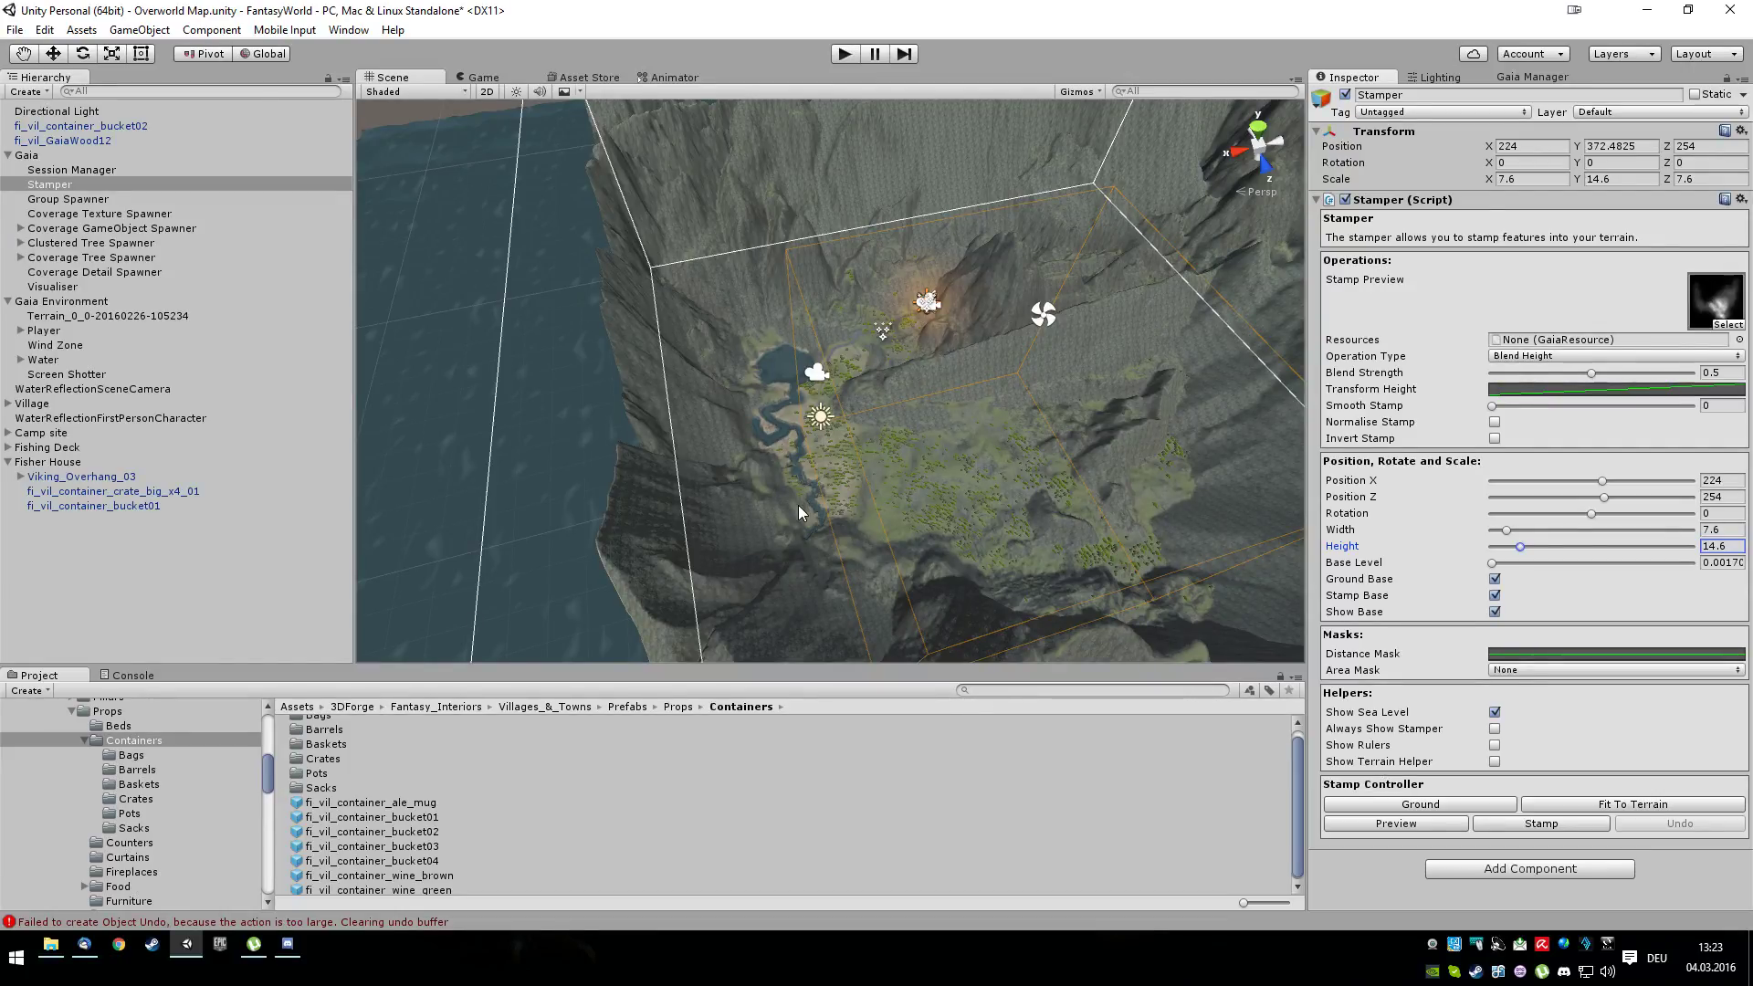
pyautogui.scroll(8, 765, 379)
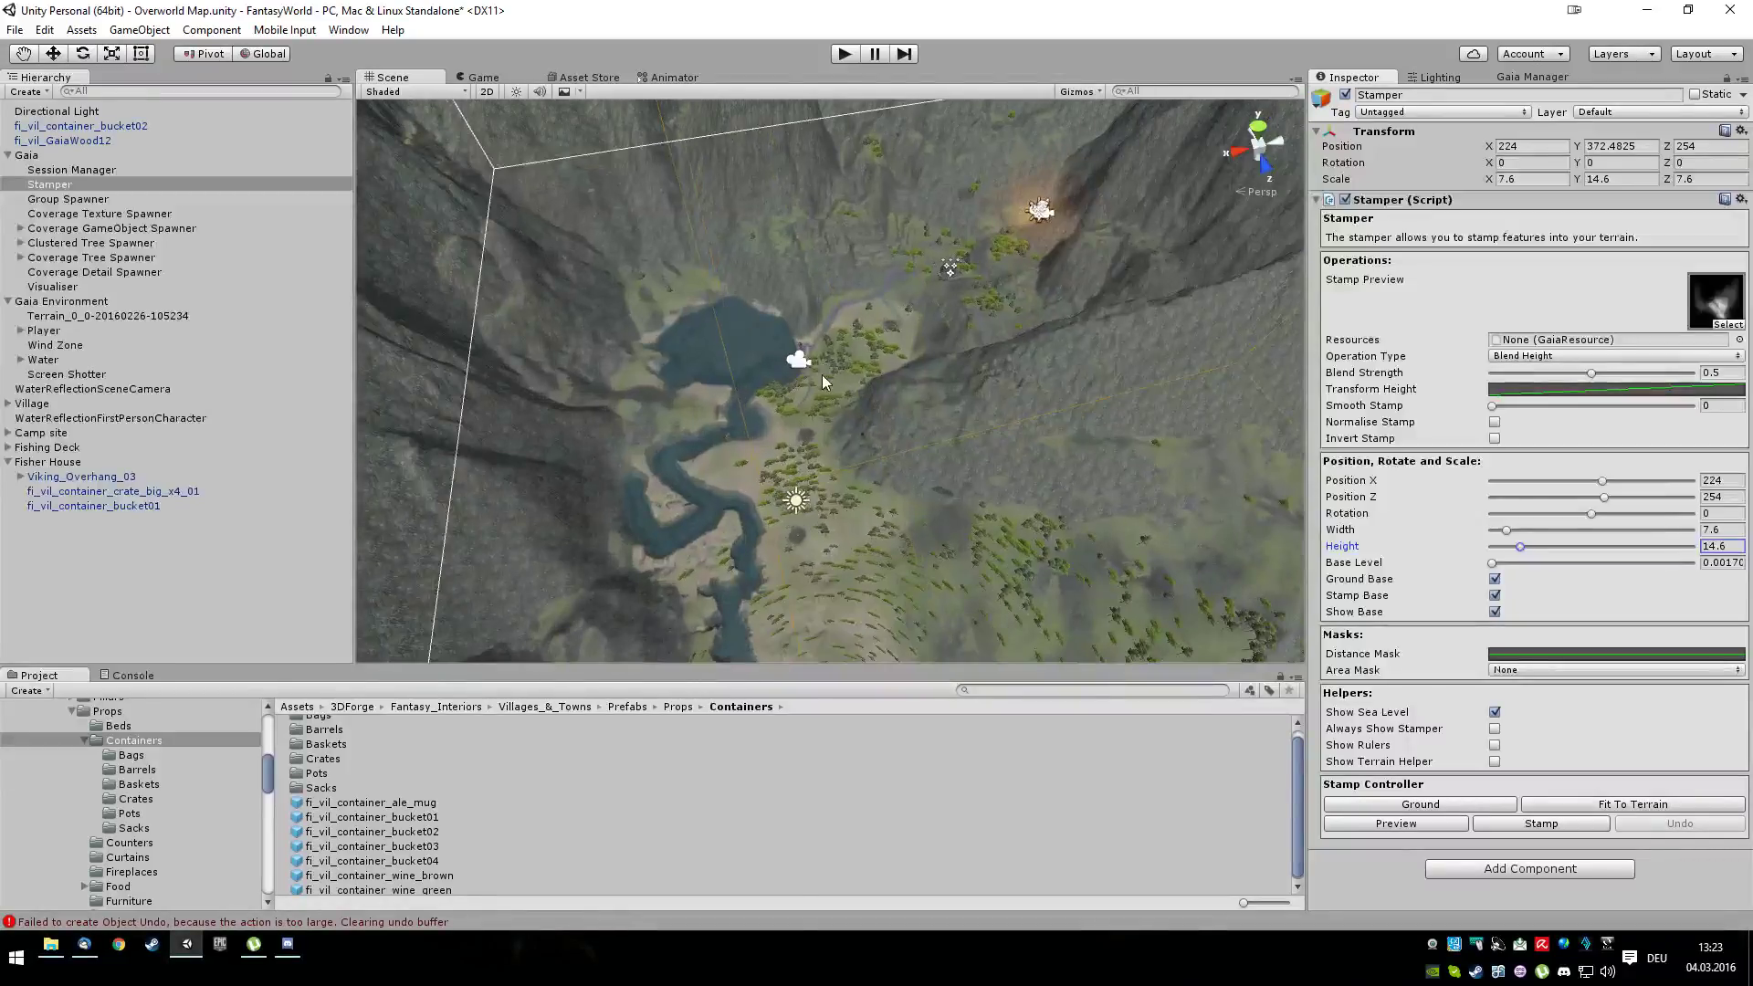
pyautogui.scroll(10, 821, 374)
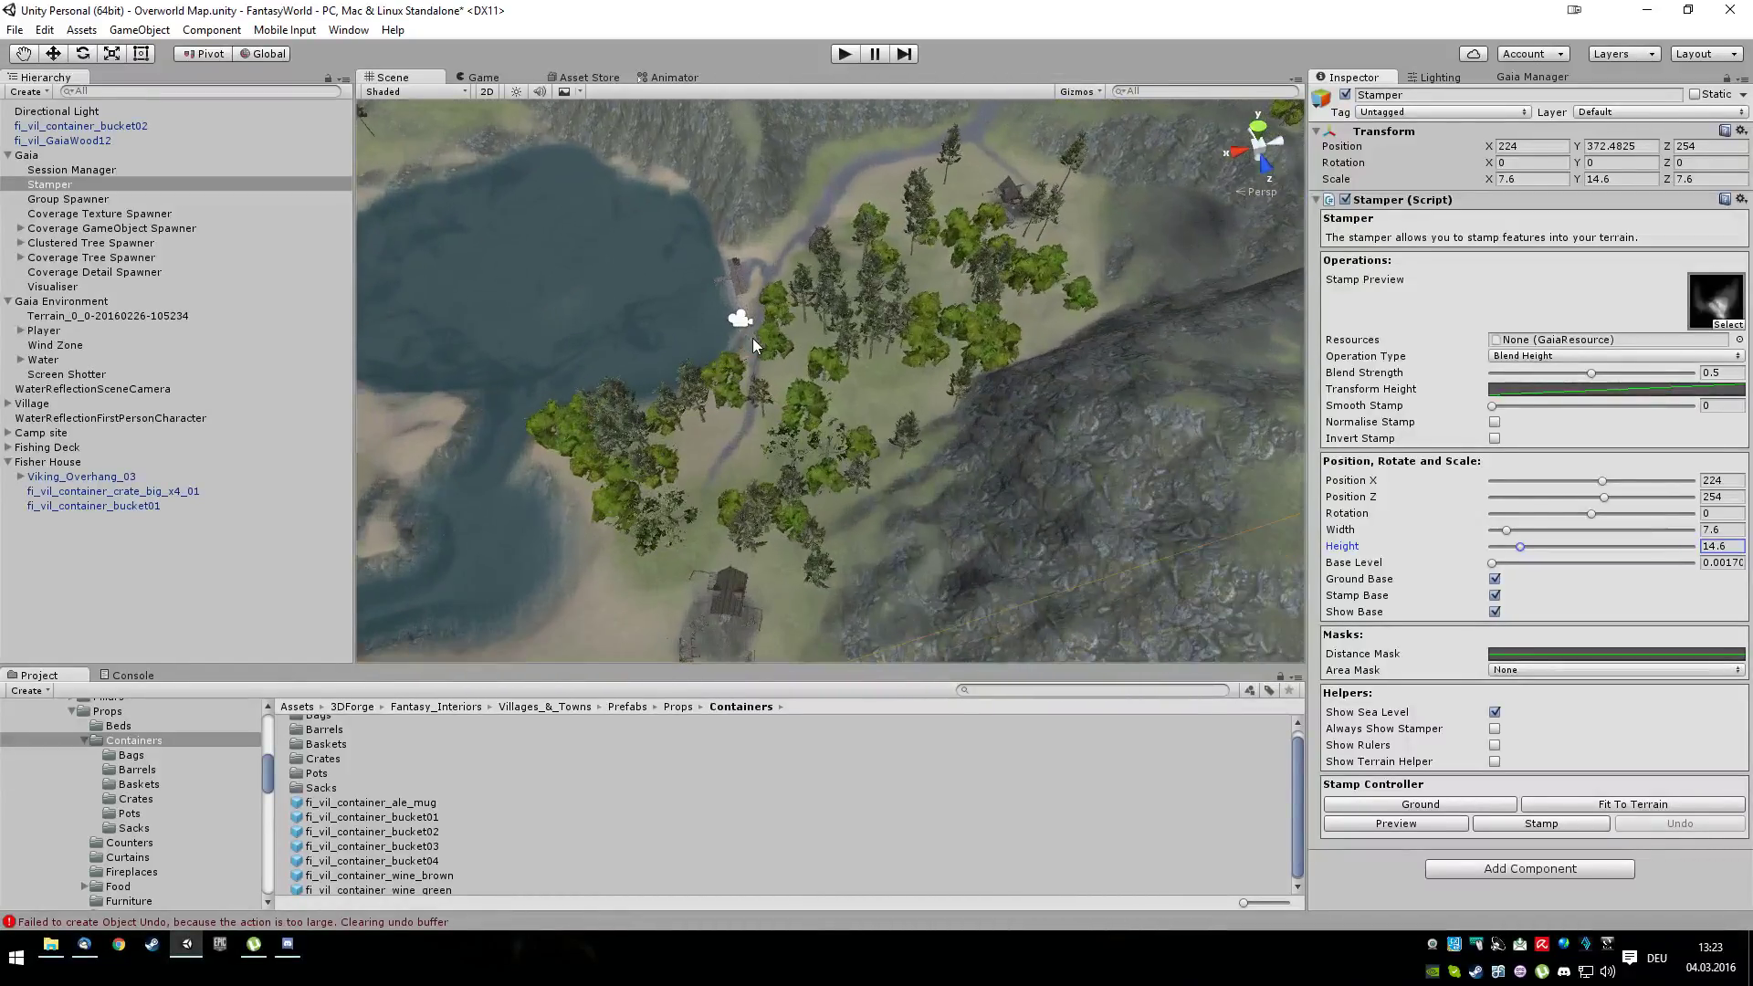
pyautogui.scroll(3, 754, 344)
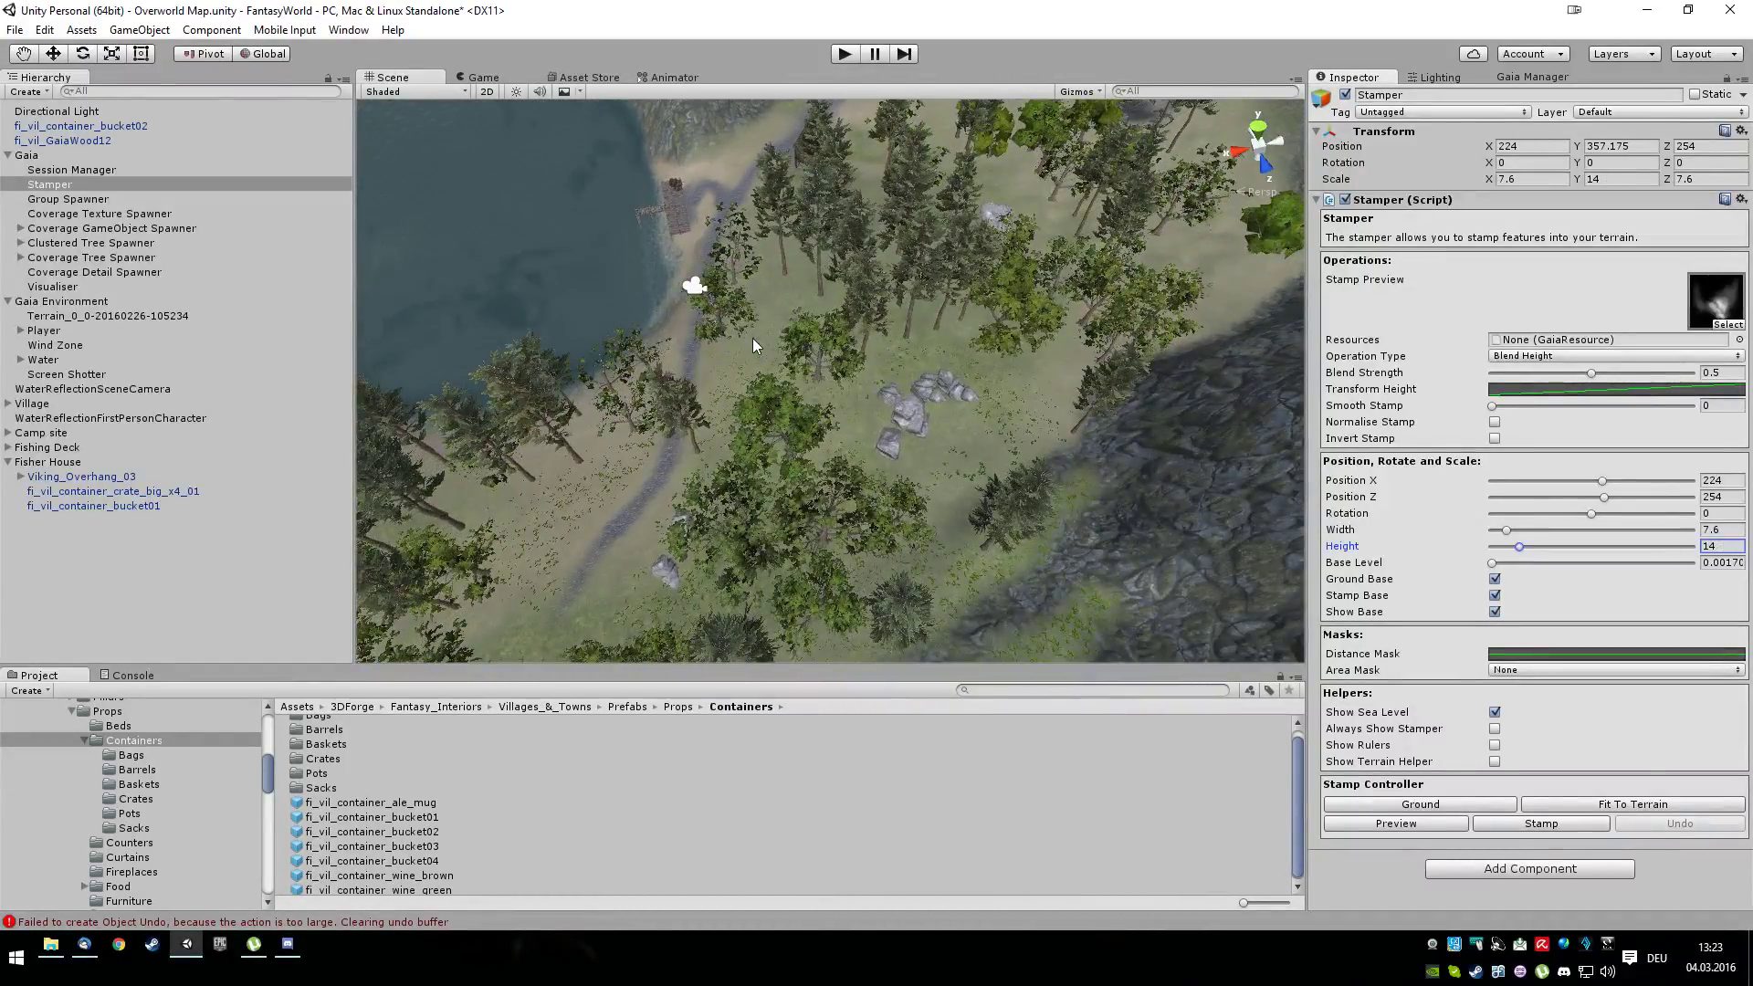
pyautogui.press('BackSpace')
pyautogui.press('BackSpace')
pyautogui.write('7')
pyautogui.keyDown('alt'); pyautogui.moveTo(704, 365); pyautogui.dragTo(1013, 404); pyautogui.keyUp('alt')
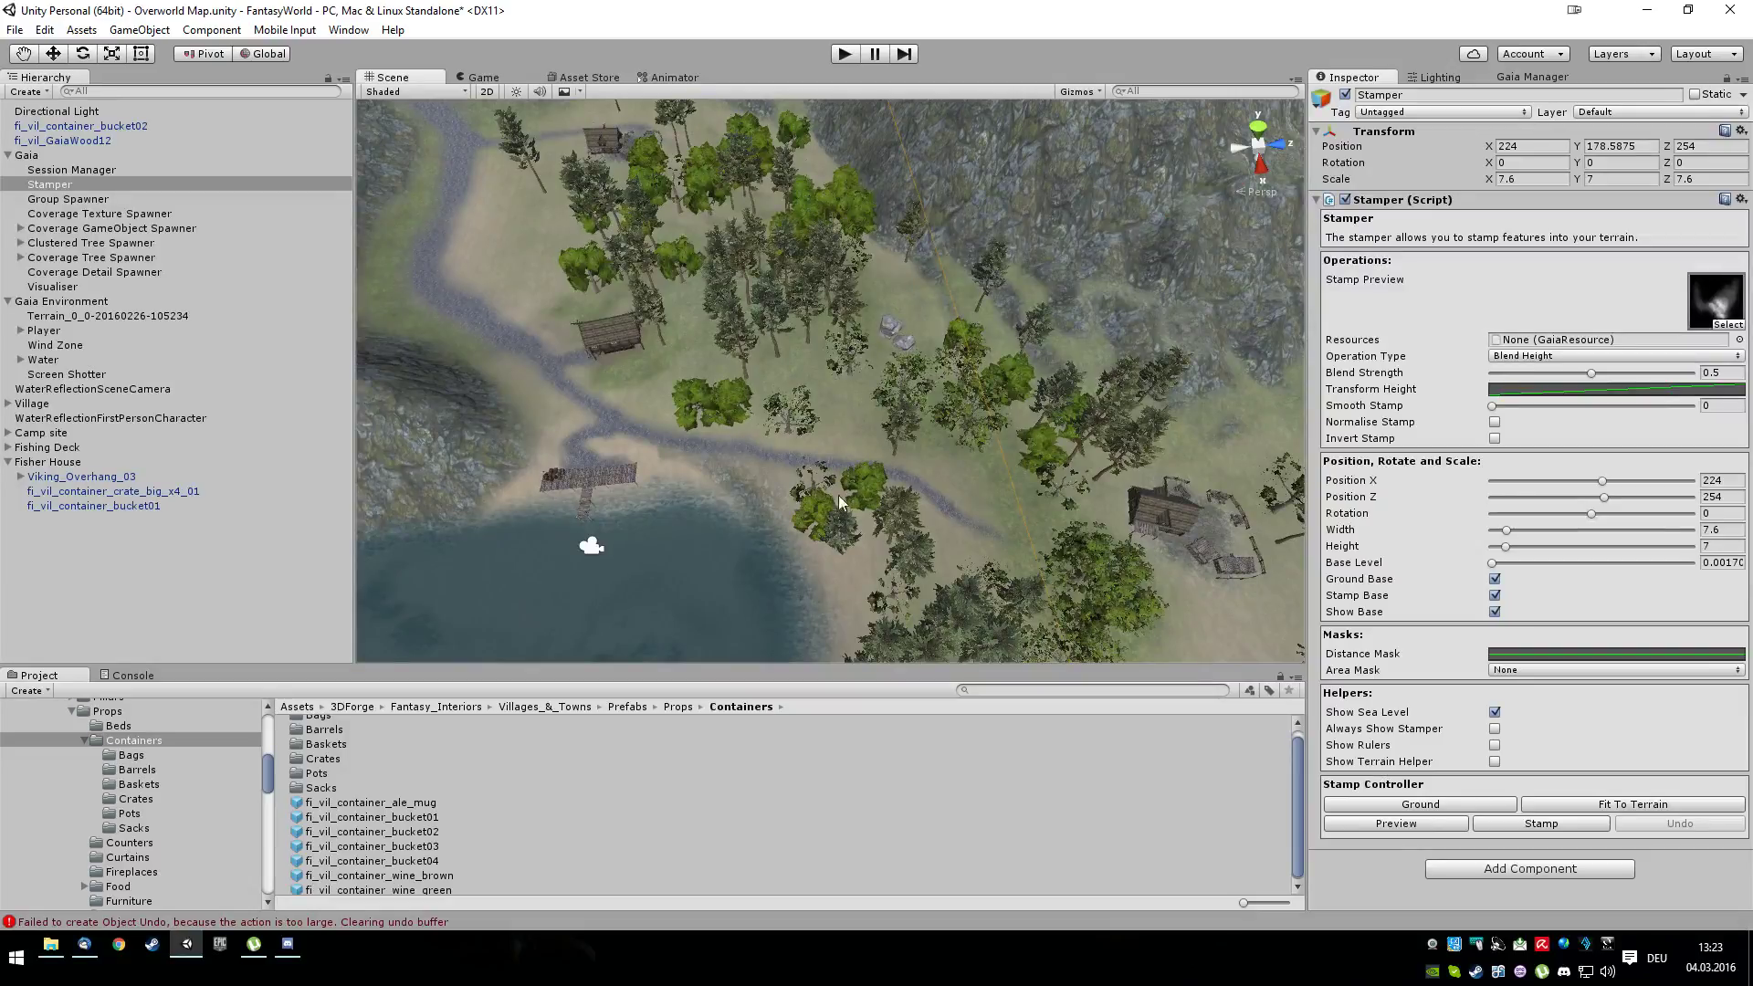
# Survey the forest beyond the walled house and the rocky slopes bordering it
pyautogui.press('Right')
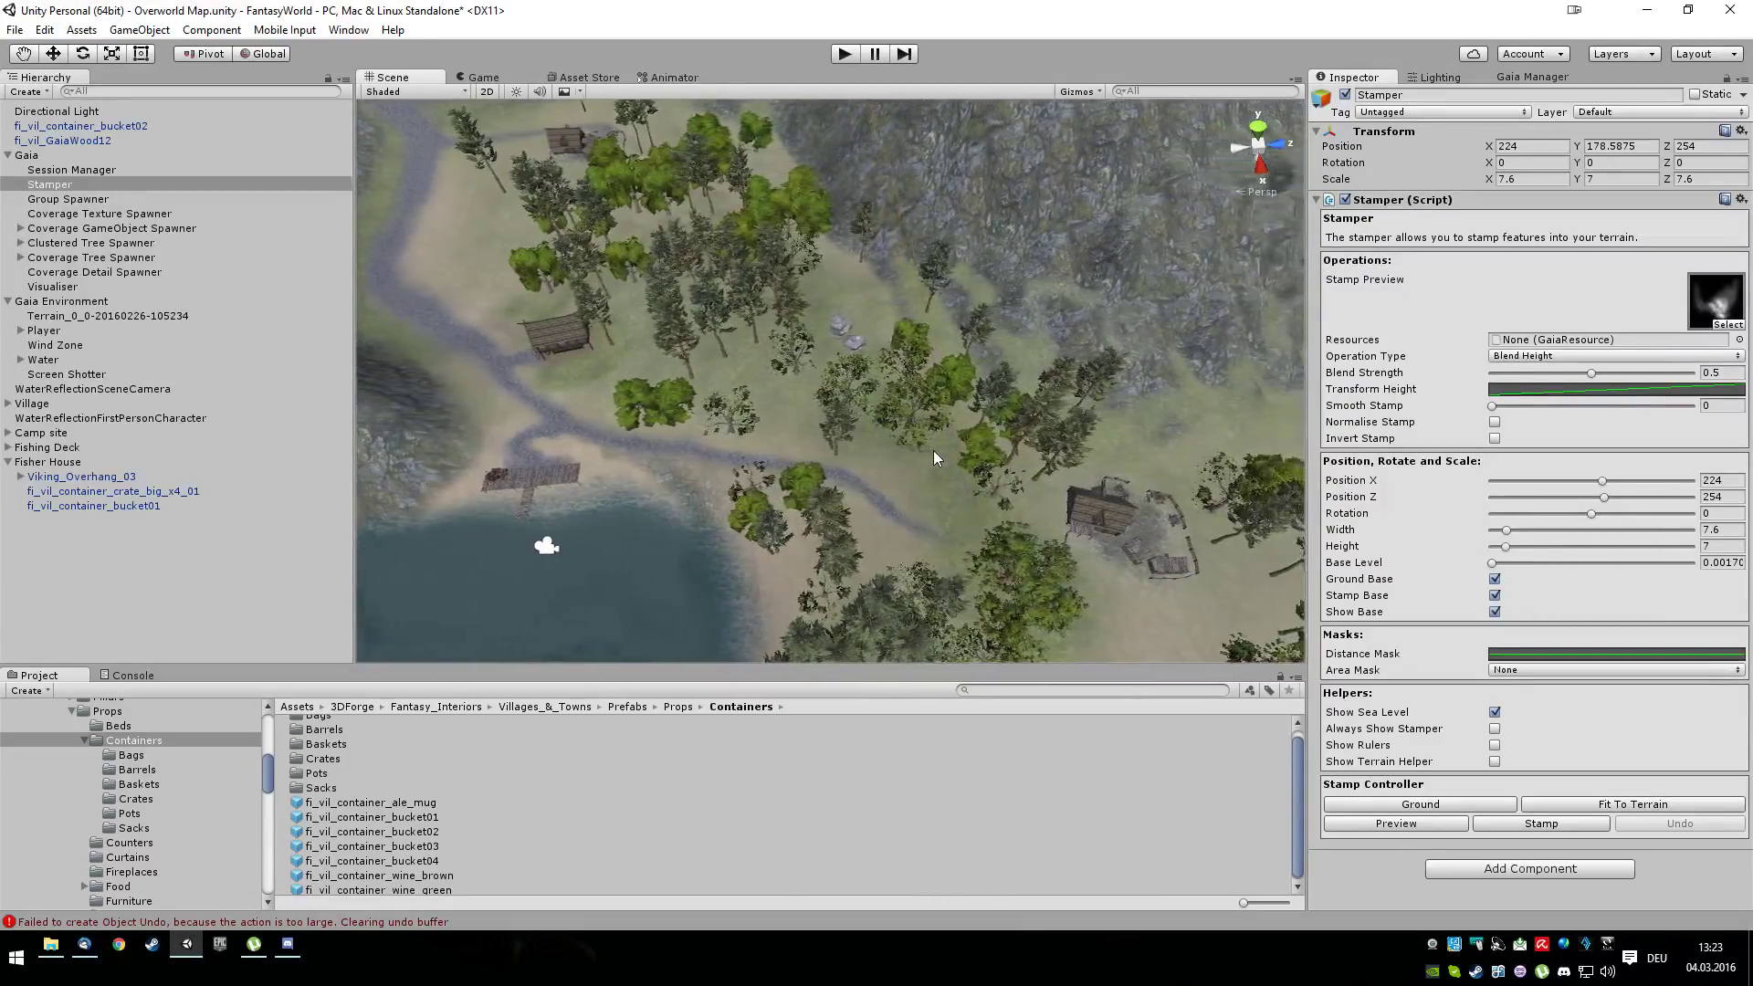
pyautogui.press('Right')
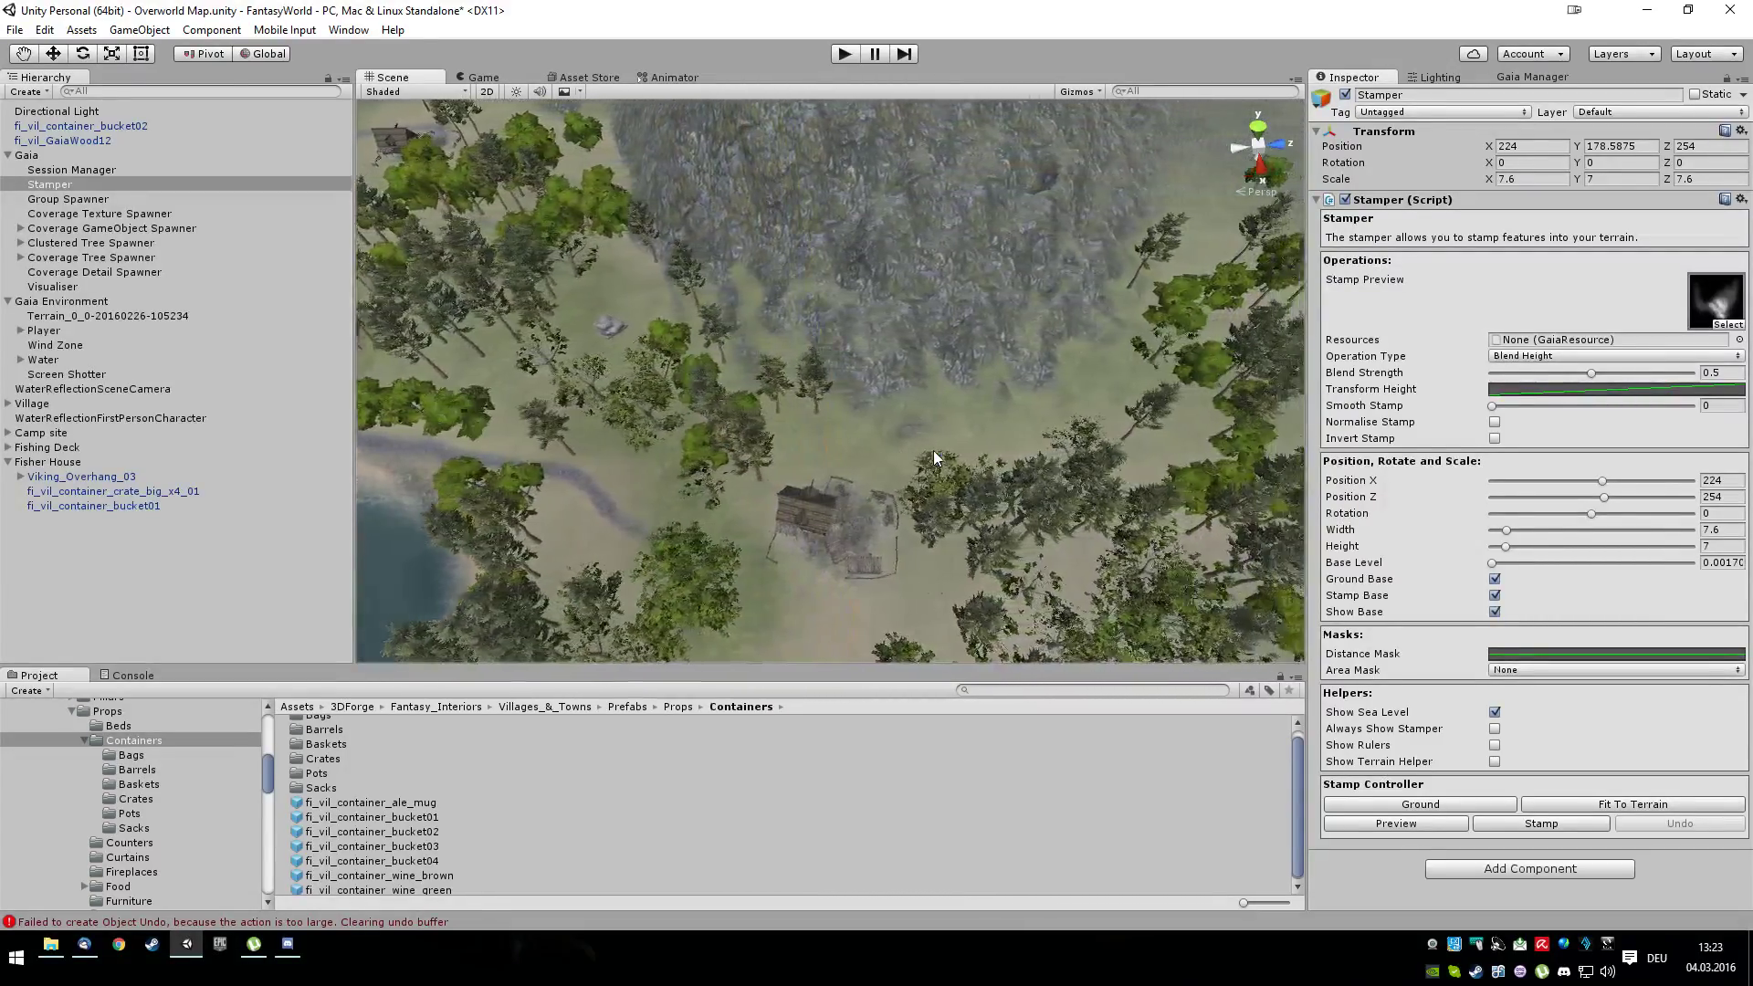
pyautogui.press('Right')
pyautogui.press('Up')
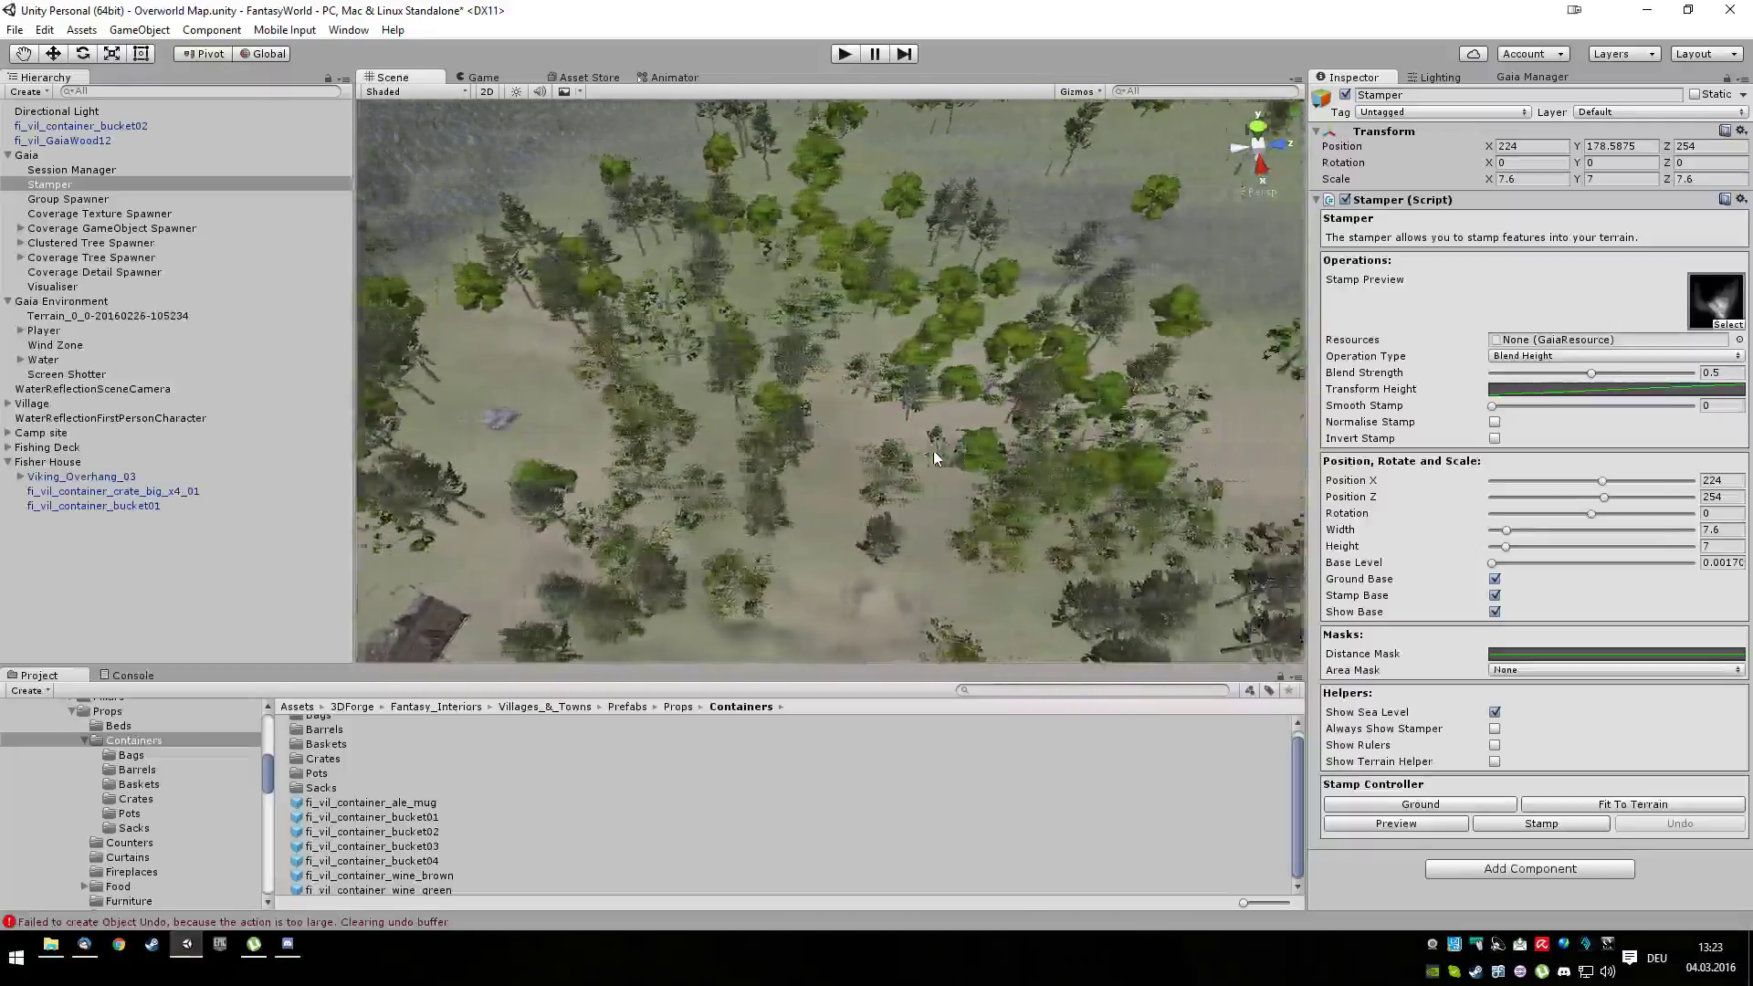
pyautogui.press('Right')
pyautogui.press('Right')
pyautogui.press('Up')
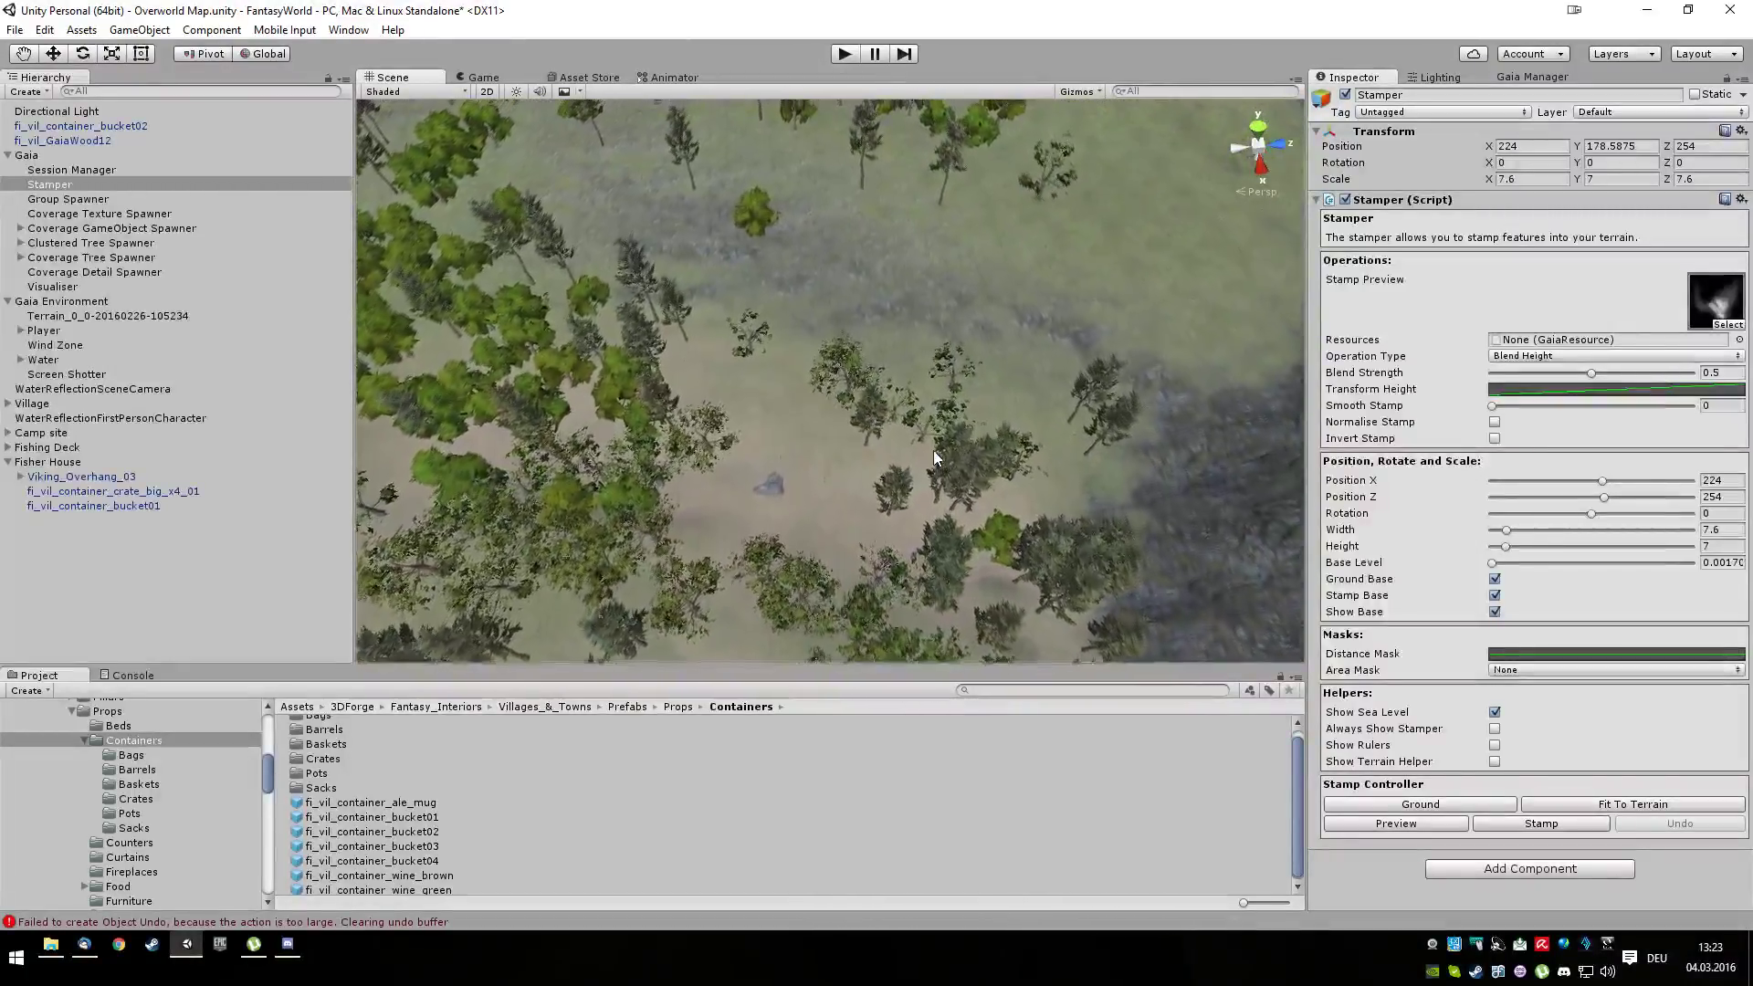
pyautogui.press('Up')
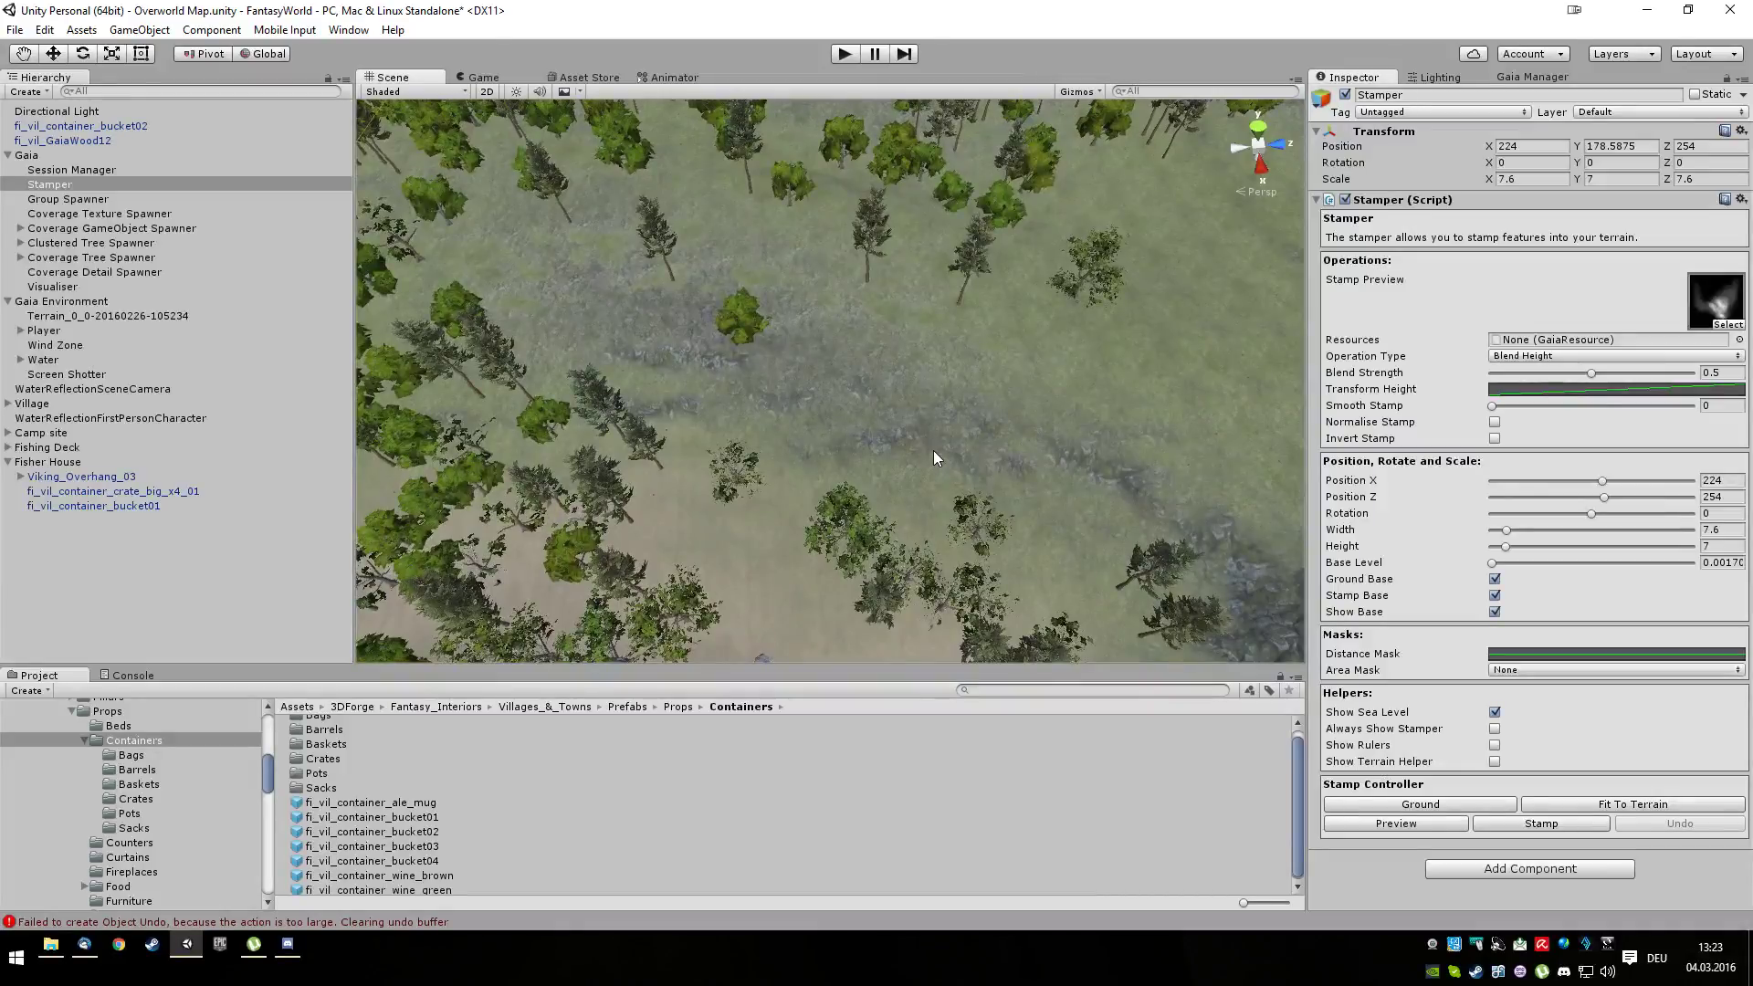
pyautogui.press('Up')
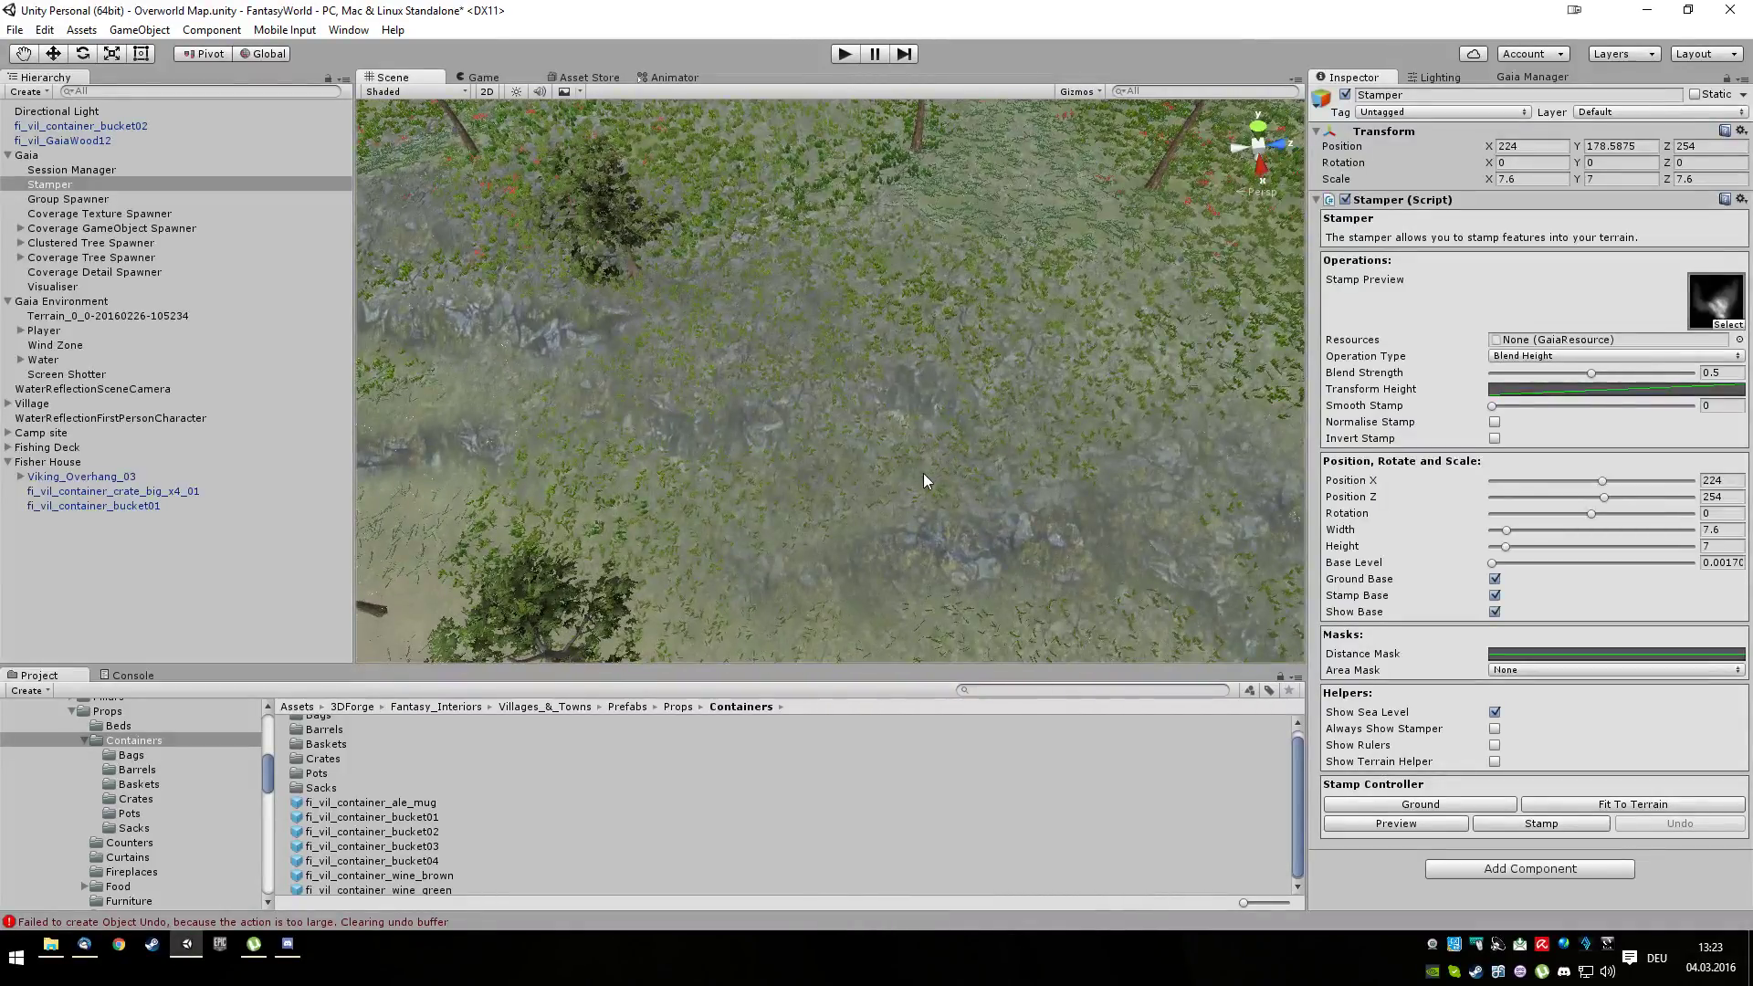
# Examine the terrain from the rocky slope across the forest and lake to the fishing deck and its cobblestone path
pyautogui.moveTo(923, 481); pyautogui.dragTo(807, 370, button='right')
pyautogui.press('Left')
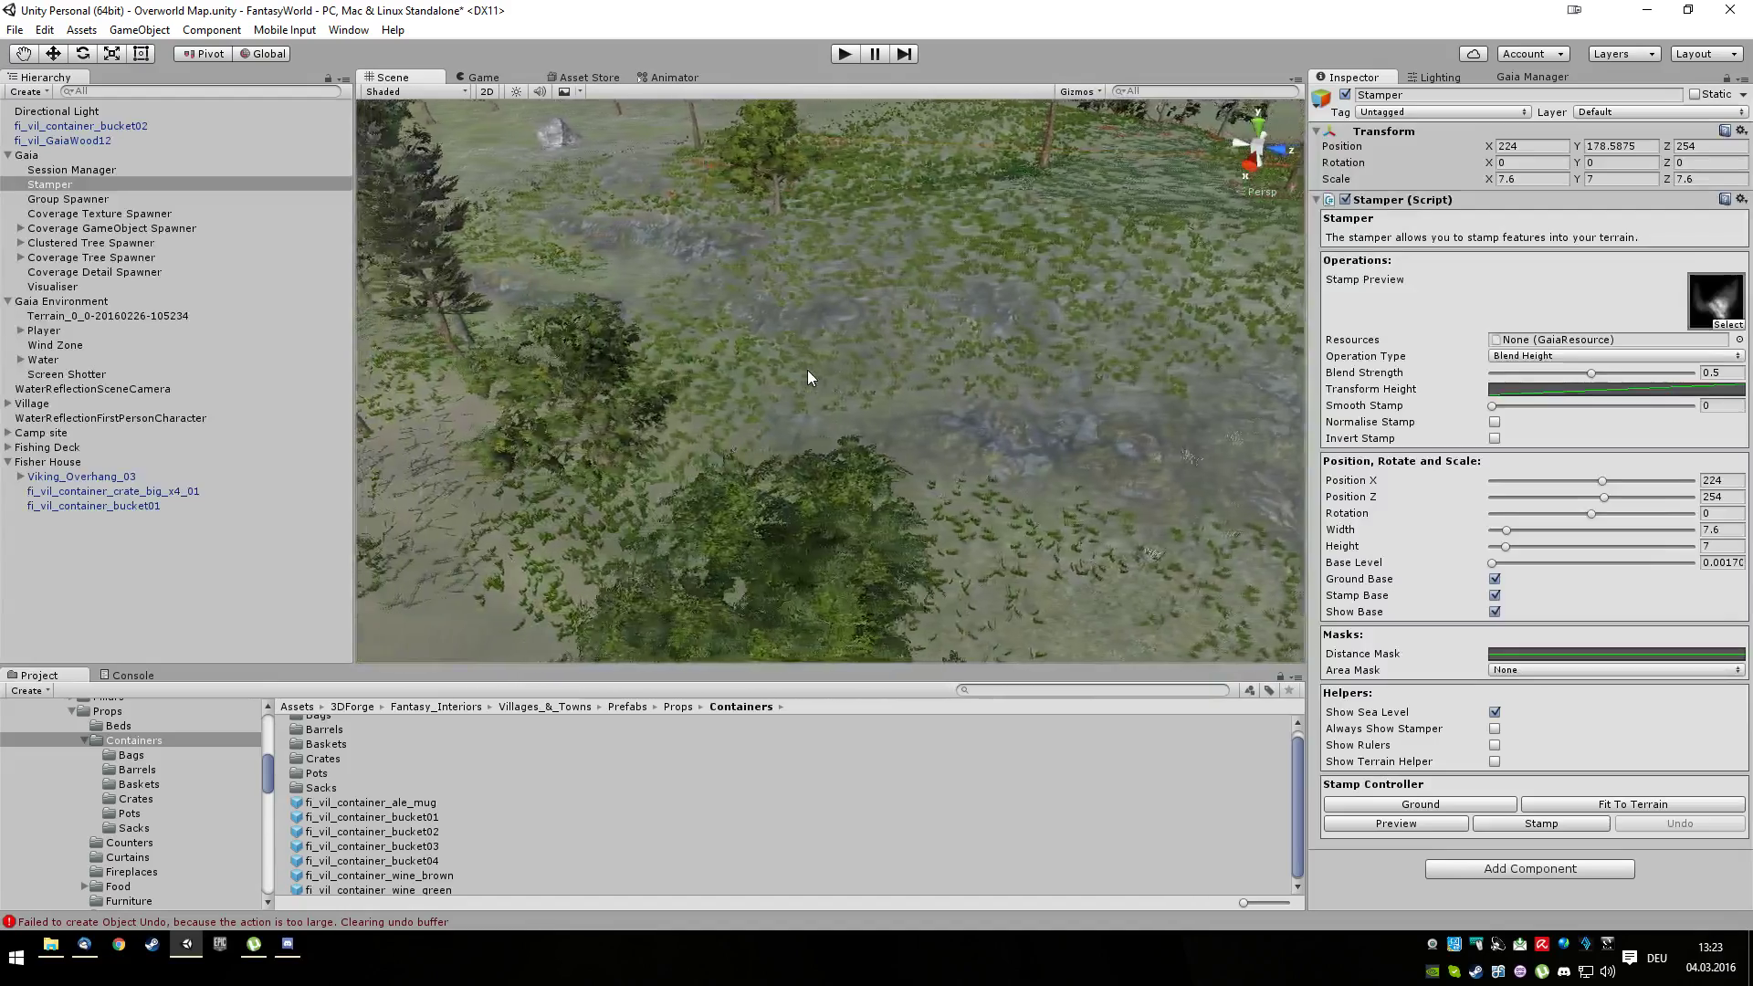
pyautogui.press('Left')
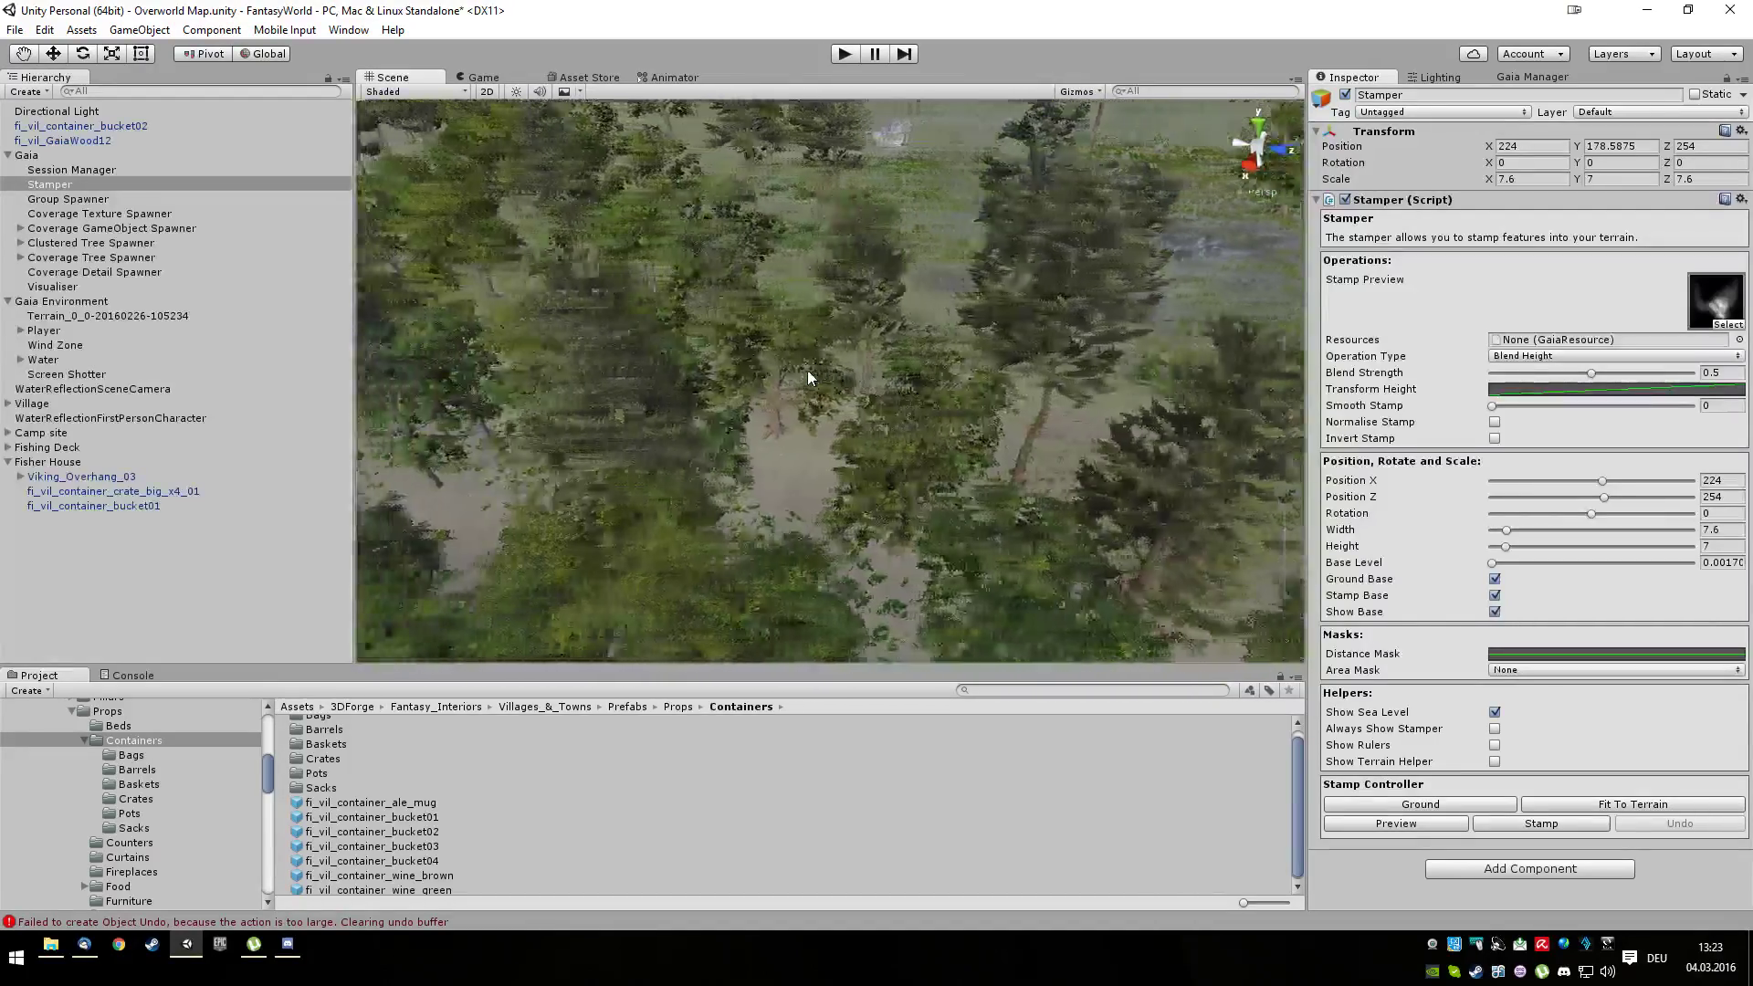
pyautogui.press('Left')
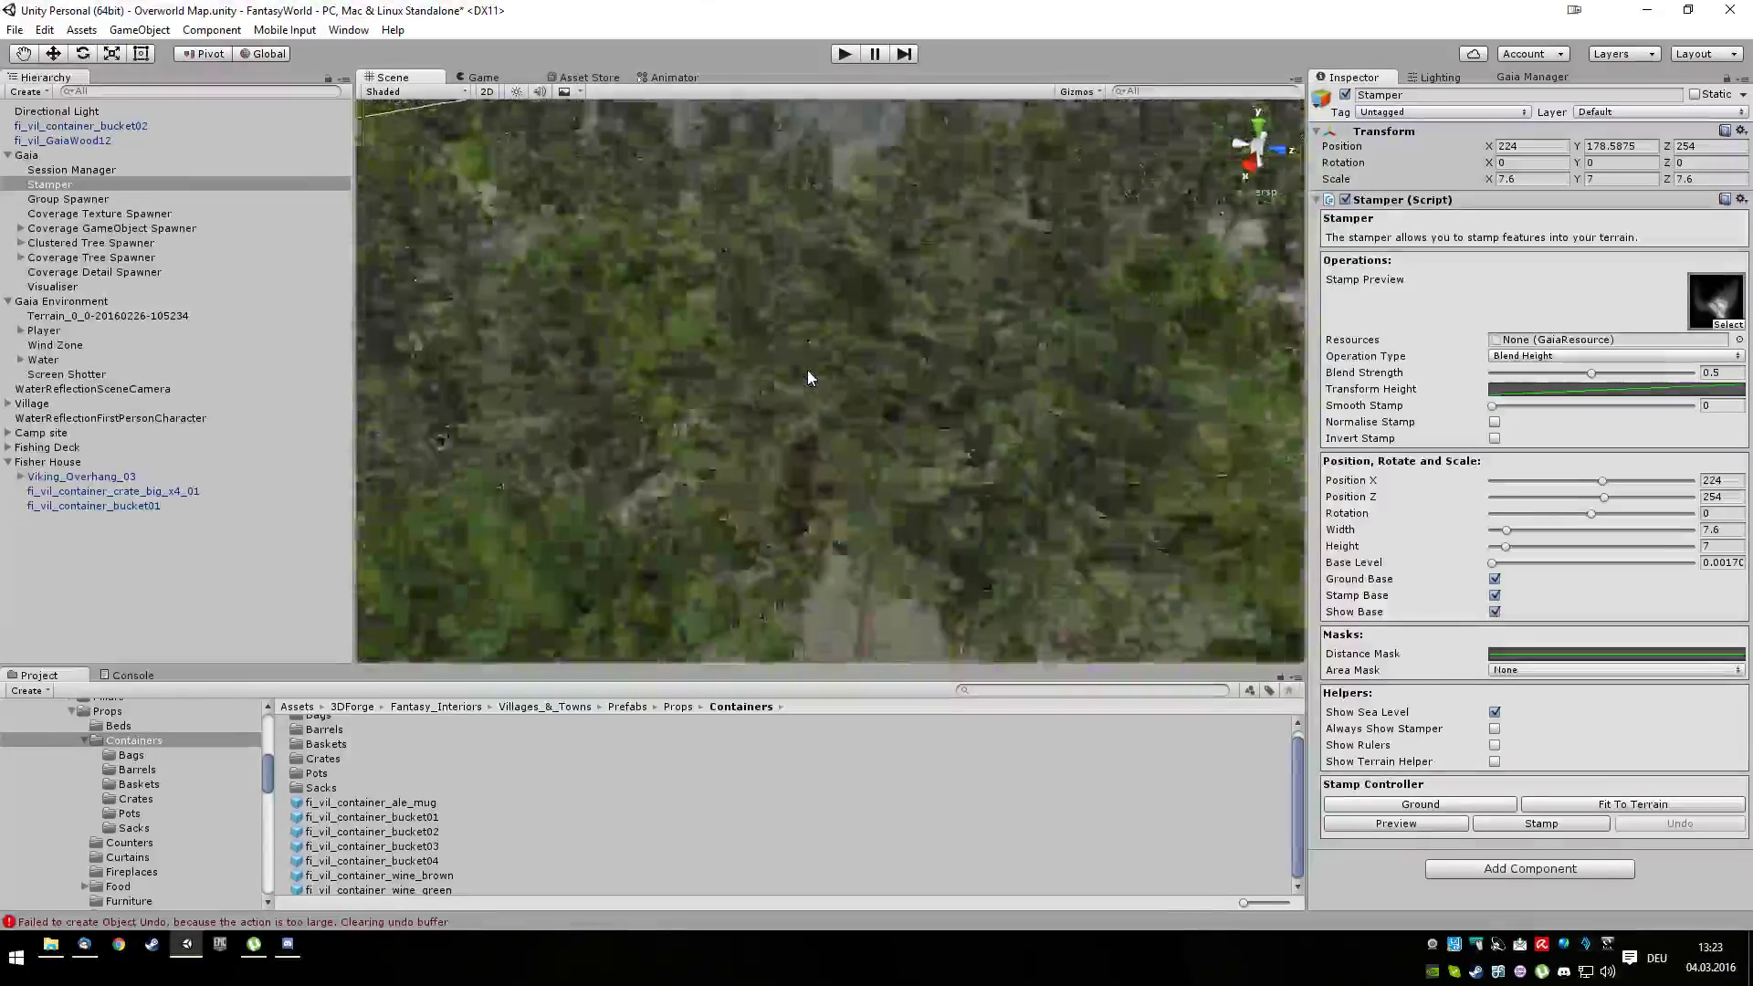
pyautogui.press('Left')
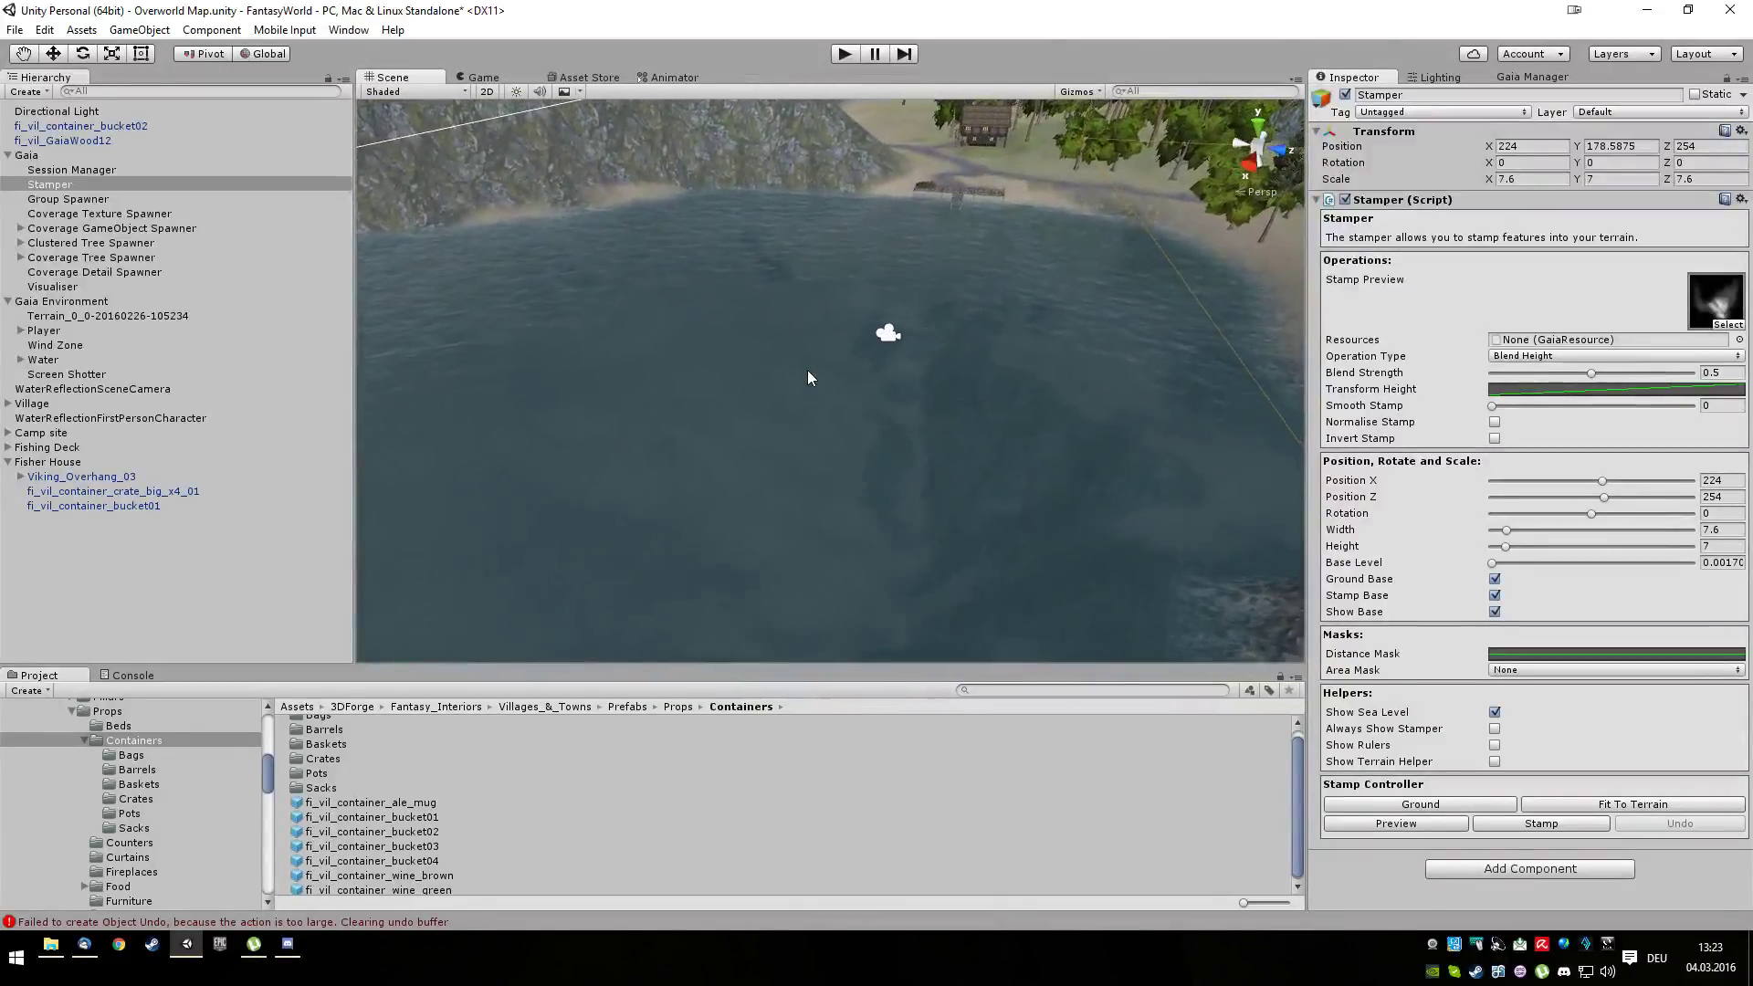
pyautogui.press('Up')
pyautogui.press('Right')
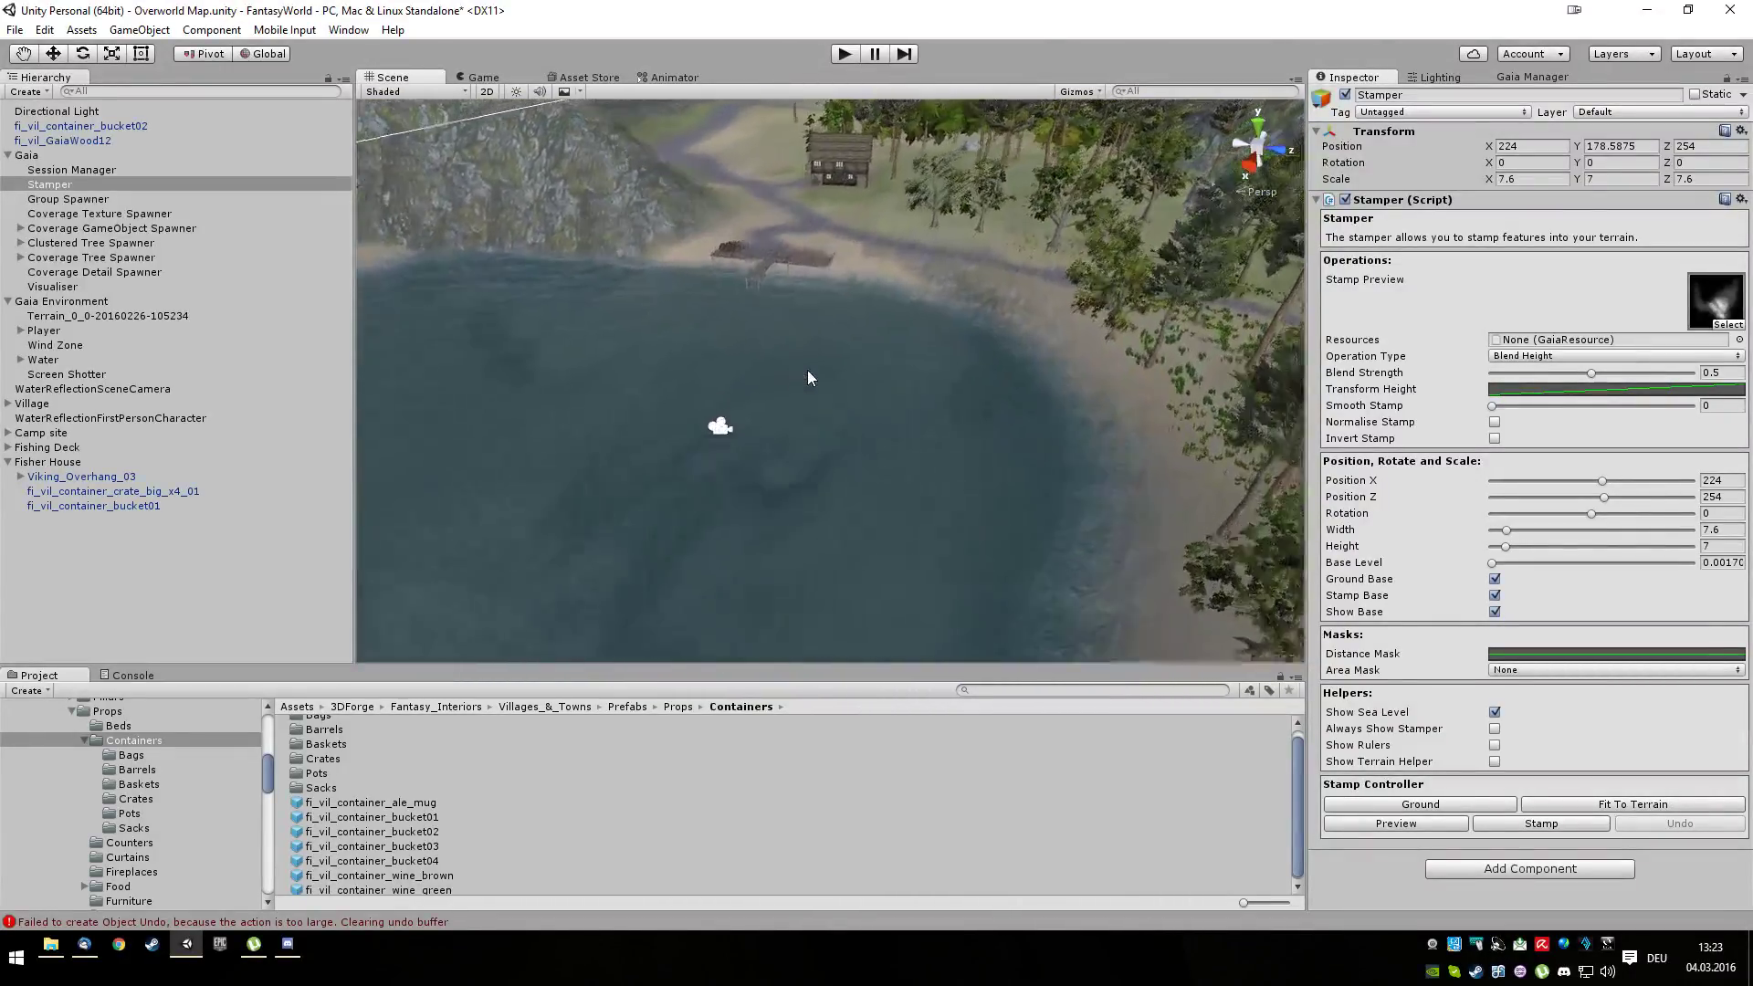
pyautogui.press('Up')
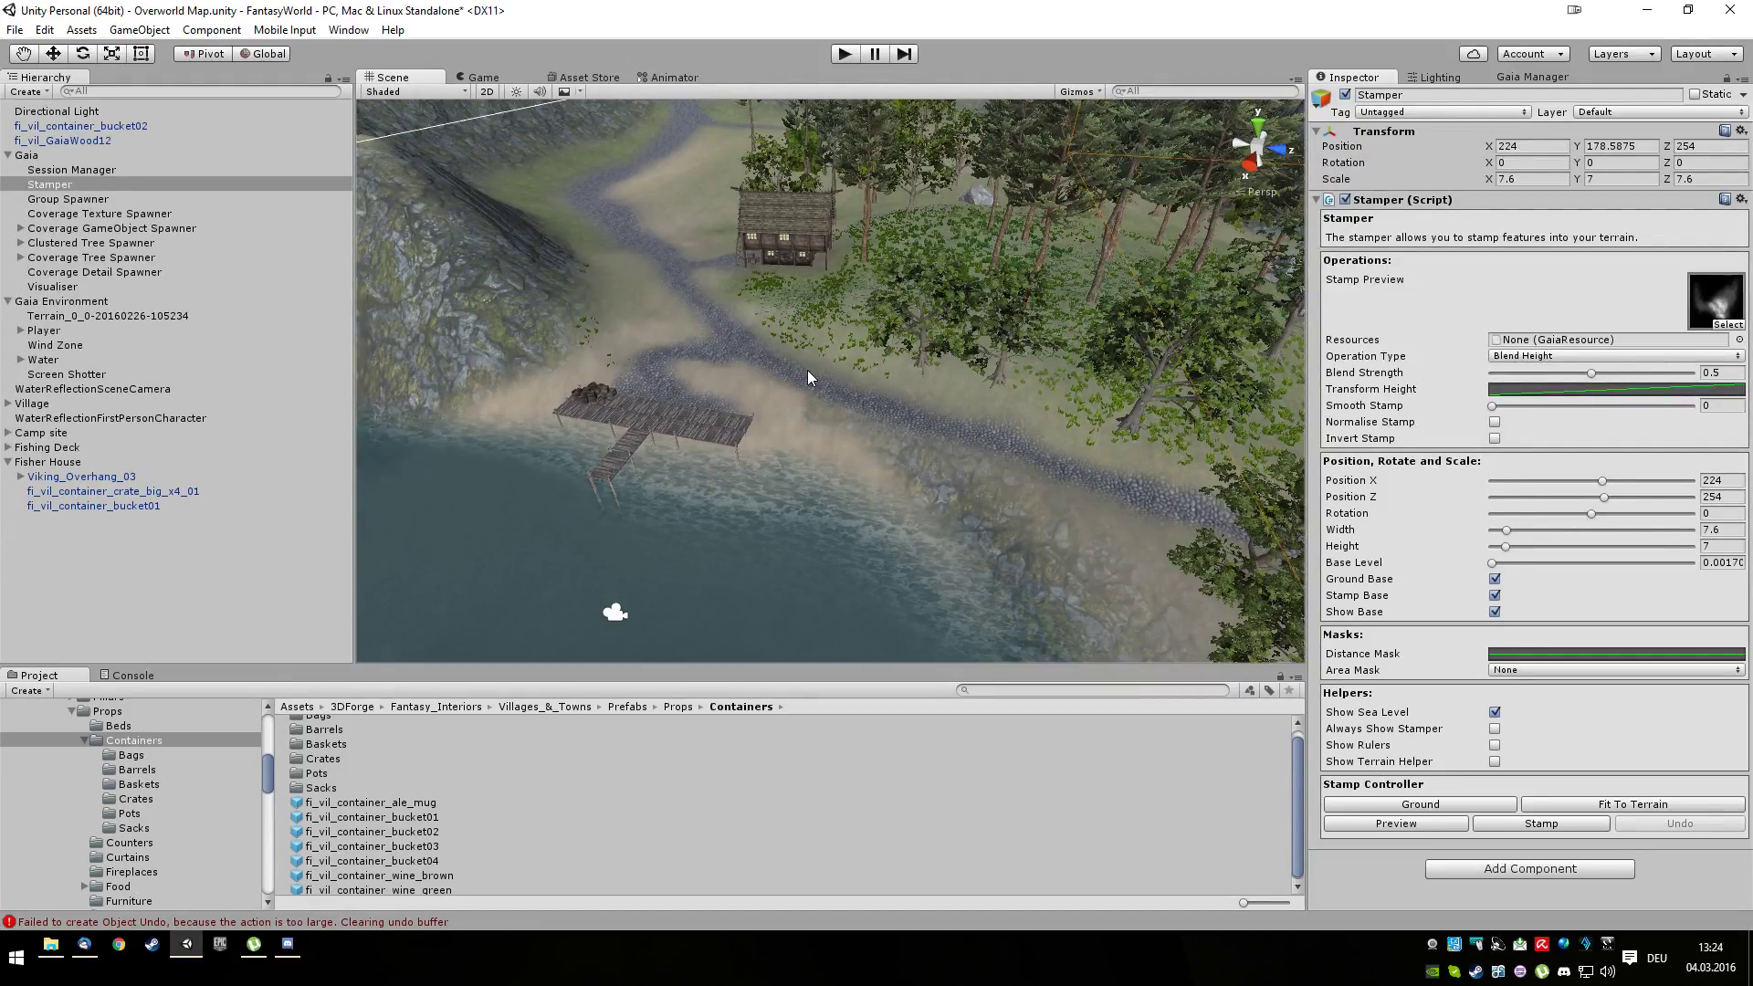
pyautogui.scroll(5, 950, 429)
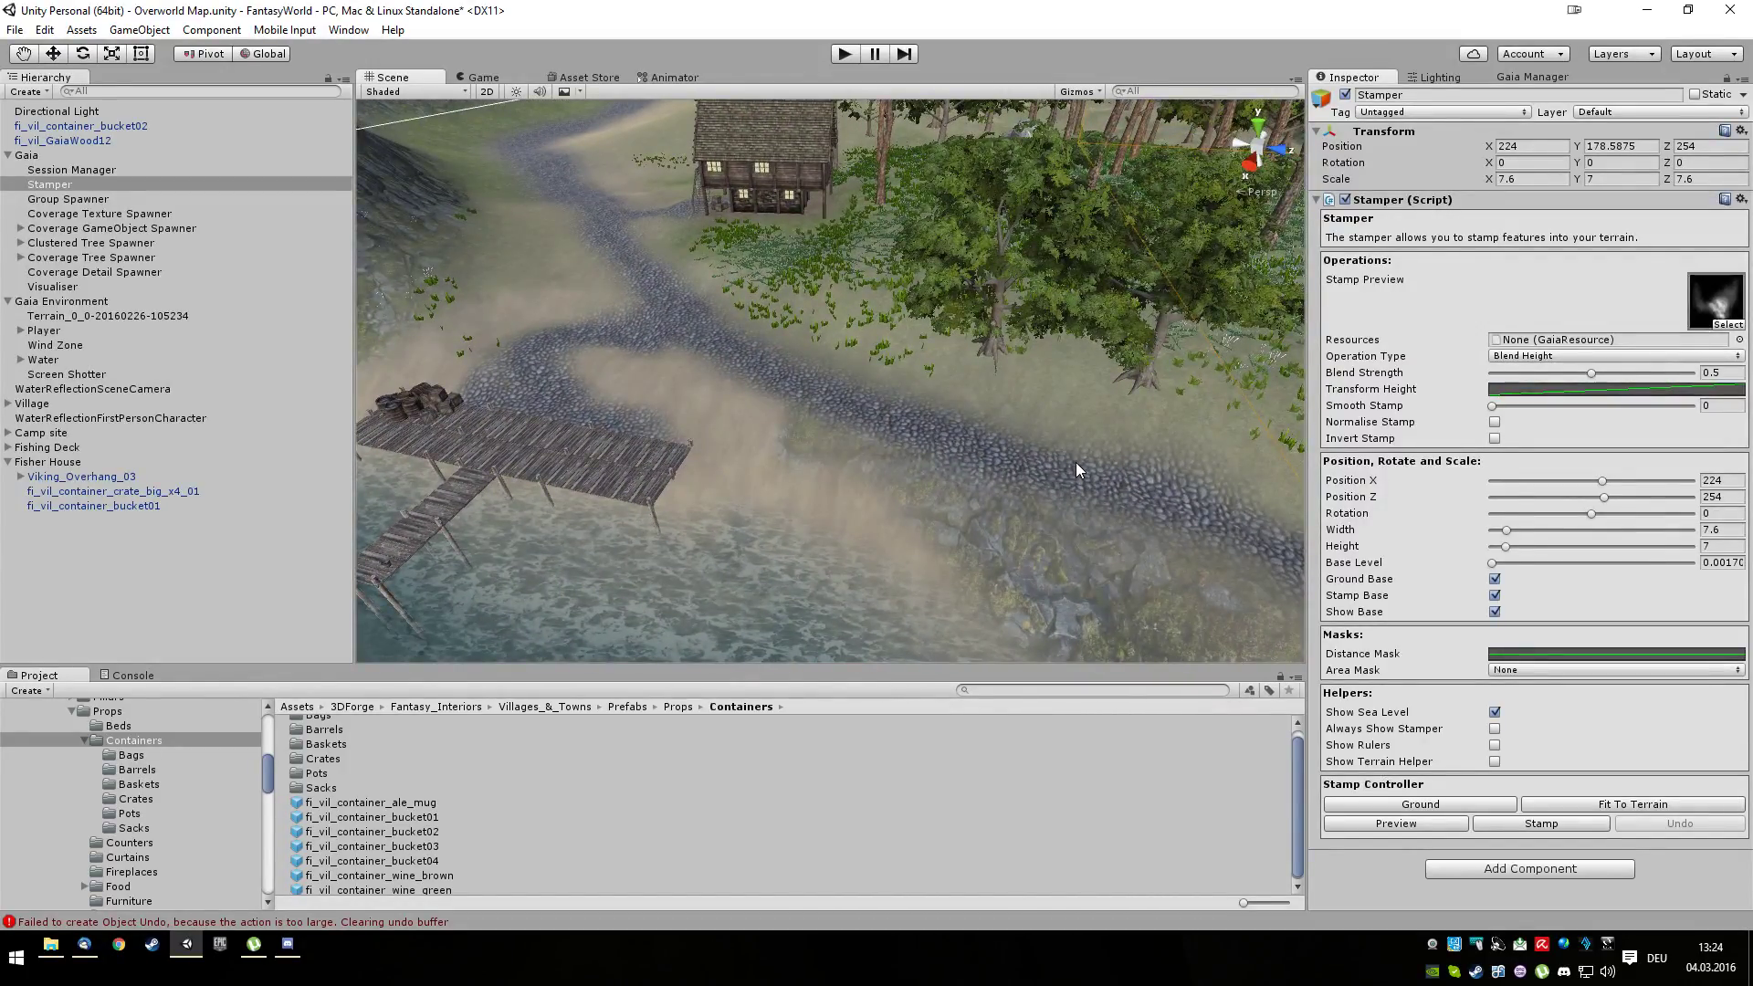
pyautogui.scroll(-5, 1076, 461)
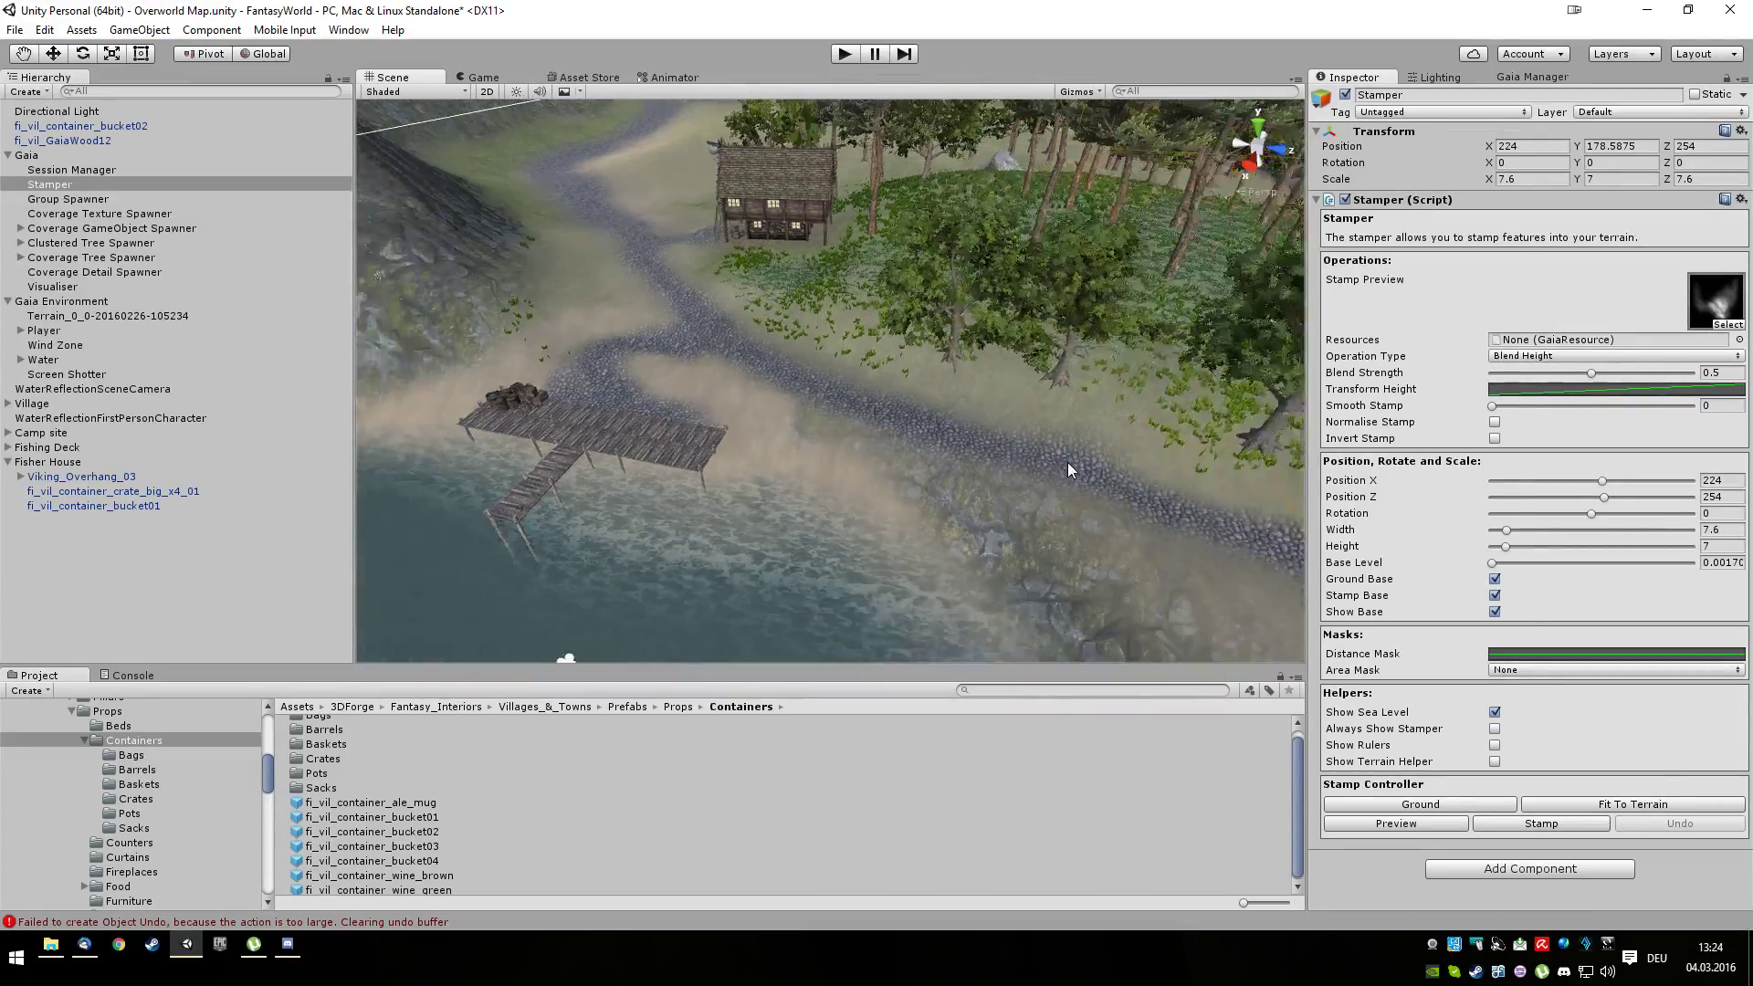
# Move the small rock lying on the cobblestone path toward the lakeside edge, to X position 528.79
pyautogui.keyDown('alt'); pyautogui.moveTo(1112, 529); pyautogui.dragTo(853, 489); pyautogui.keyUp('alt')
pyautogui.scroll(-6, 834, 387)
pyautogui.scroll(2, 834, 390)
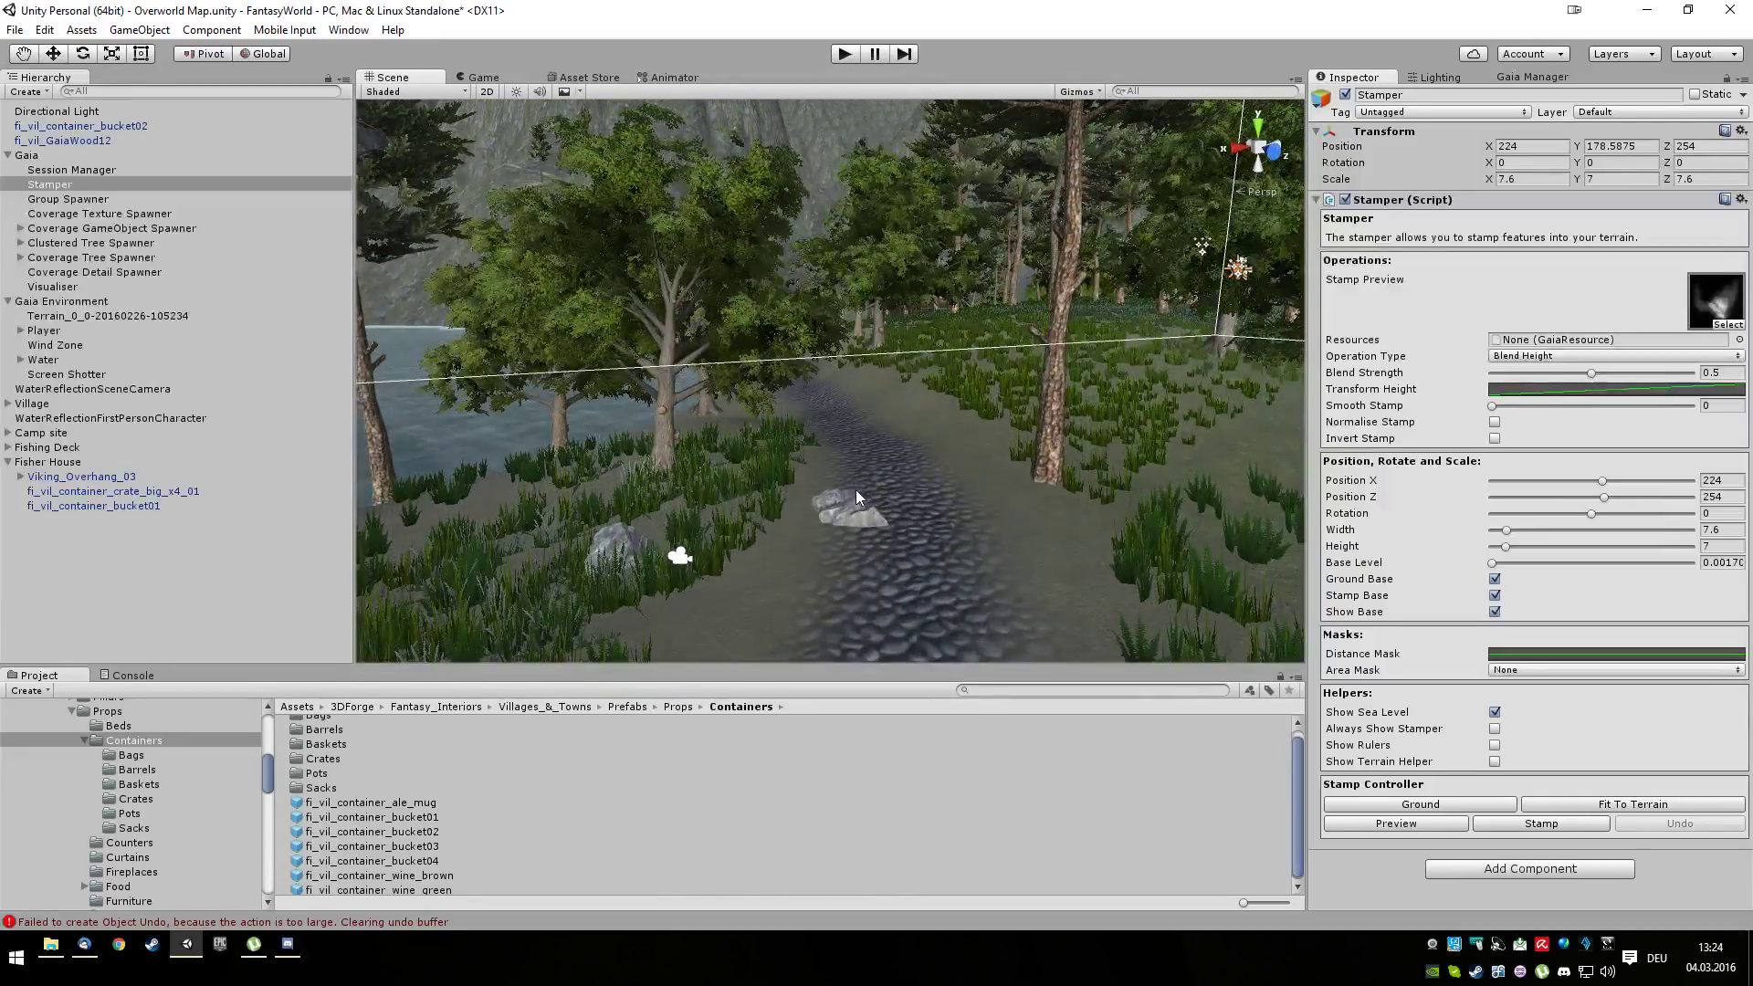
pyautogui.click(846, 505)
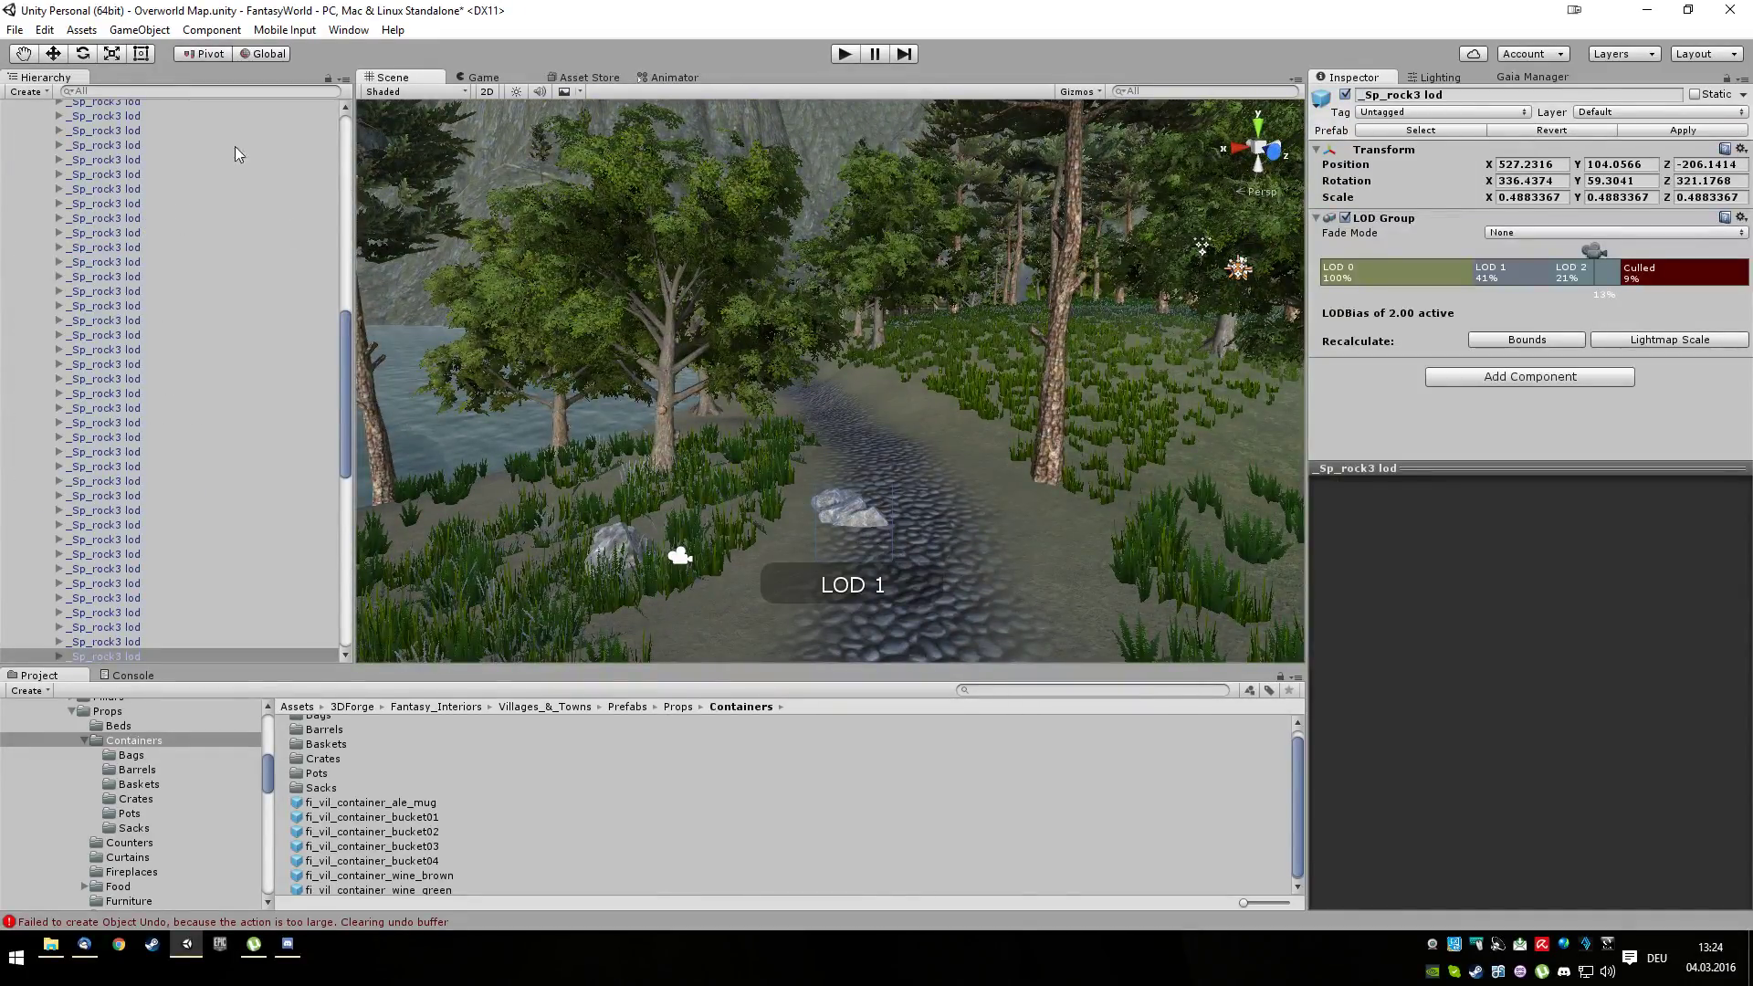
pyautogui.click(53, 53)
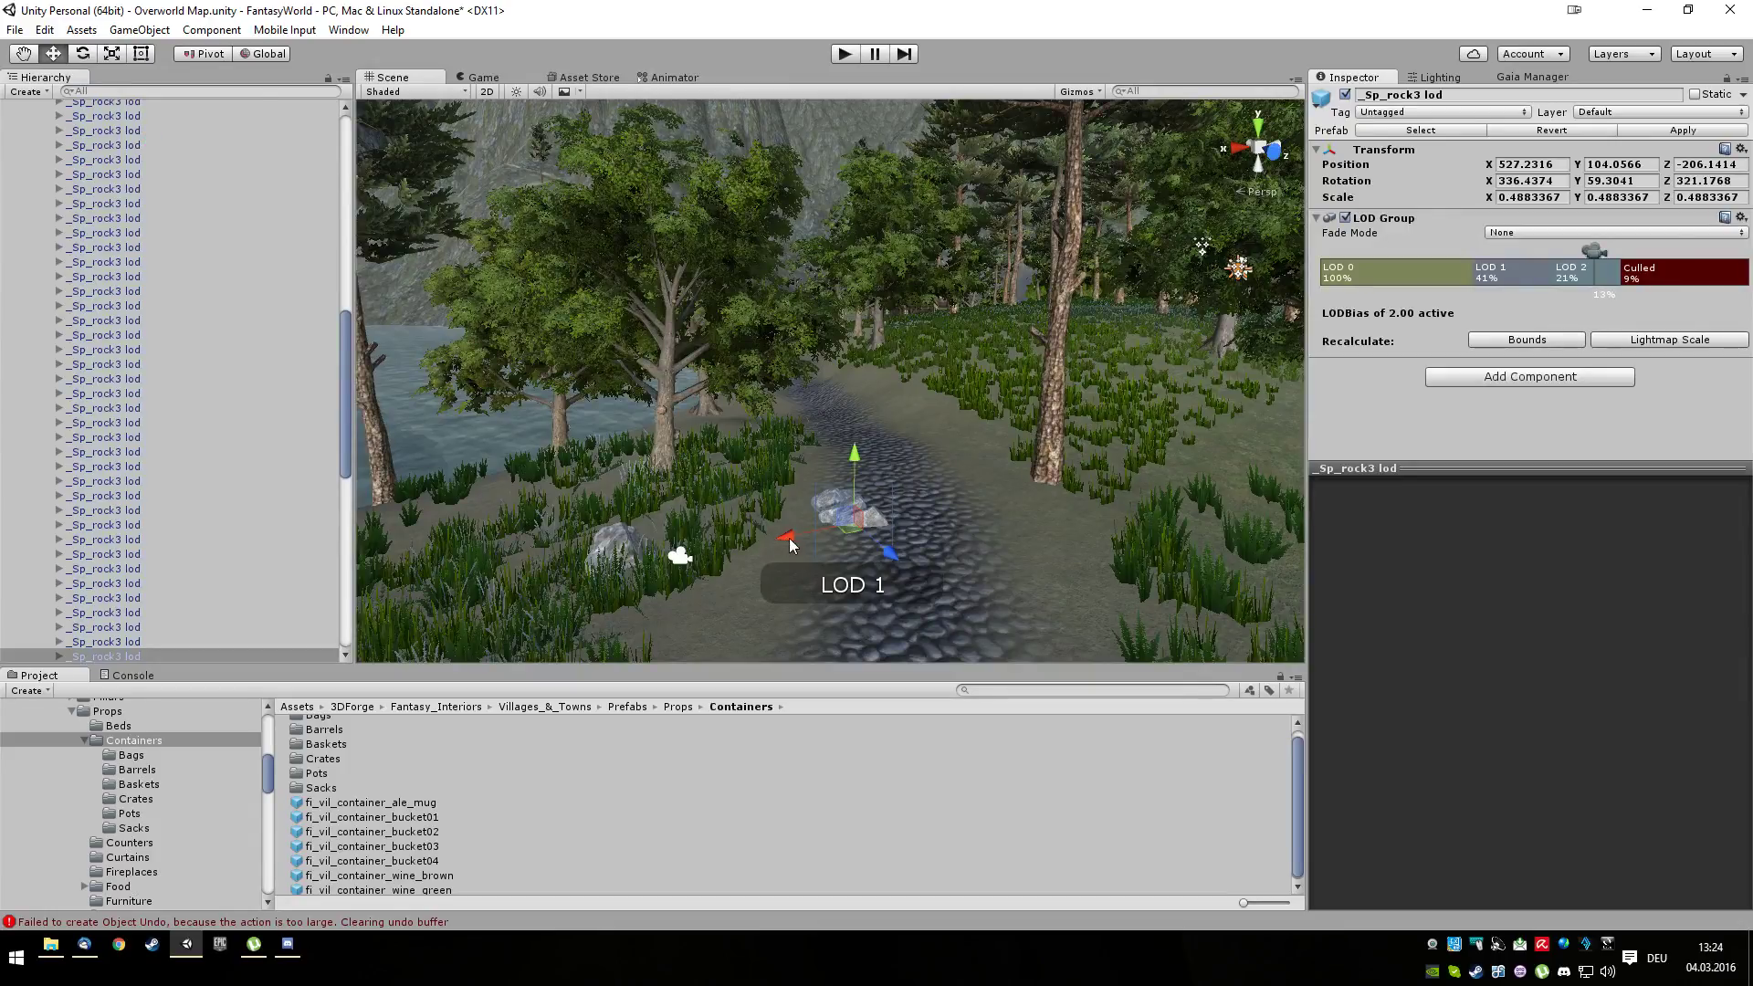
pyautogui.moveTo(791, 542); pyautogui.dragTo(747, 550)
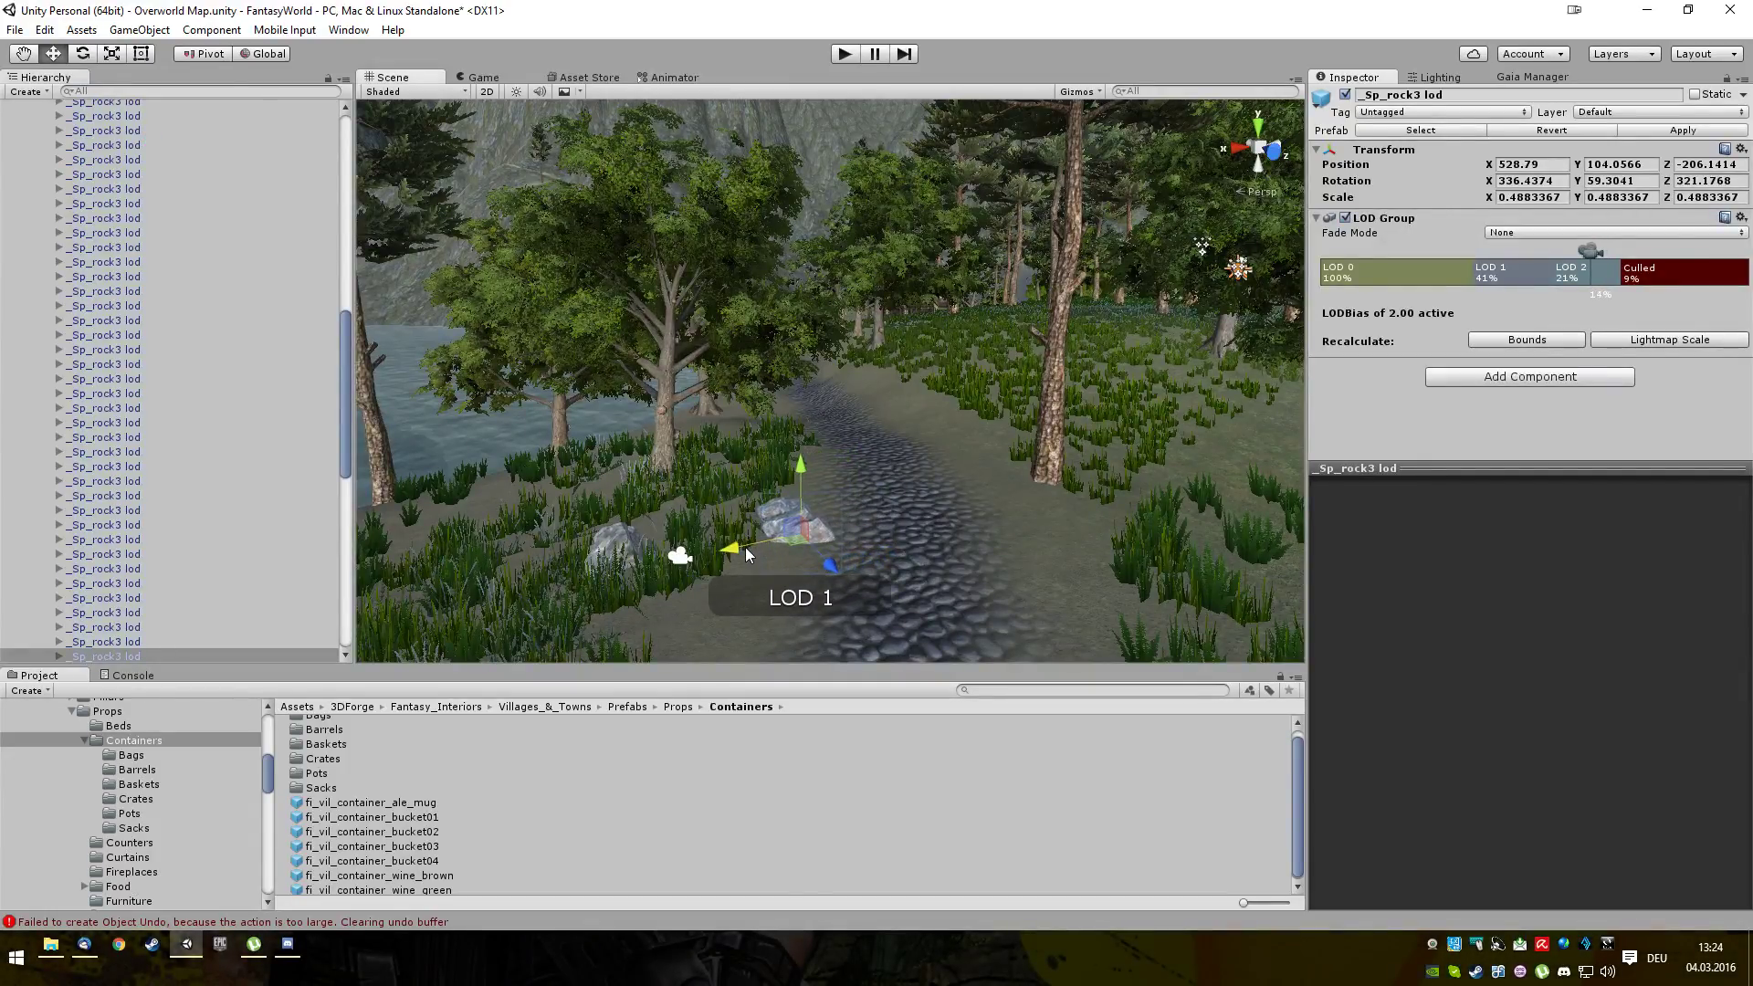
# Shift the larger rock beside the cobblestone path away from the paving, to X 542.89 and Z -192.84
pyautogui.scroll(-10, 957, 564)
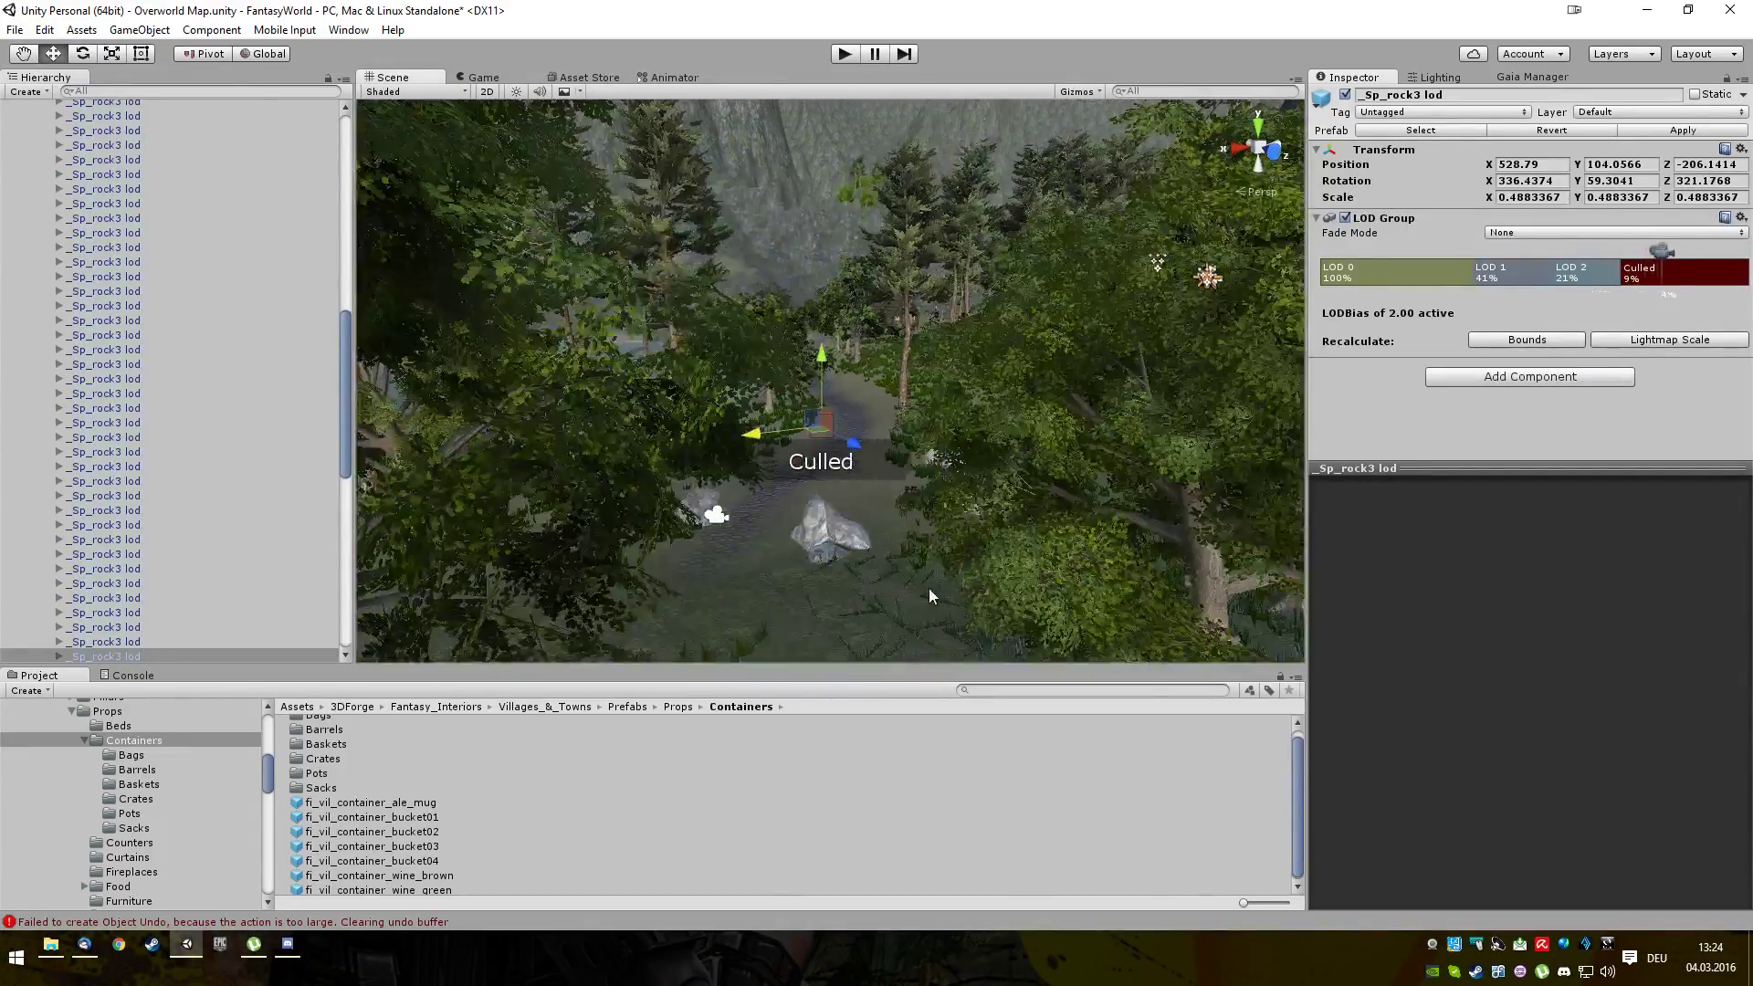
pyautogui.scroll(5, 926, 590)
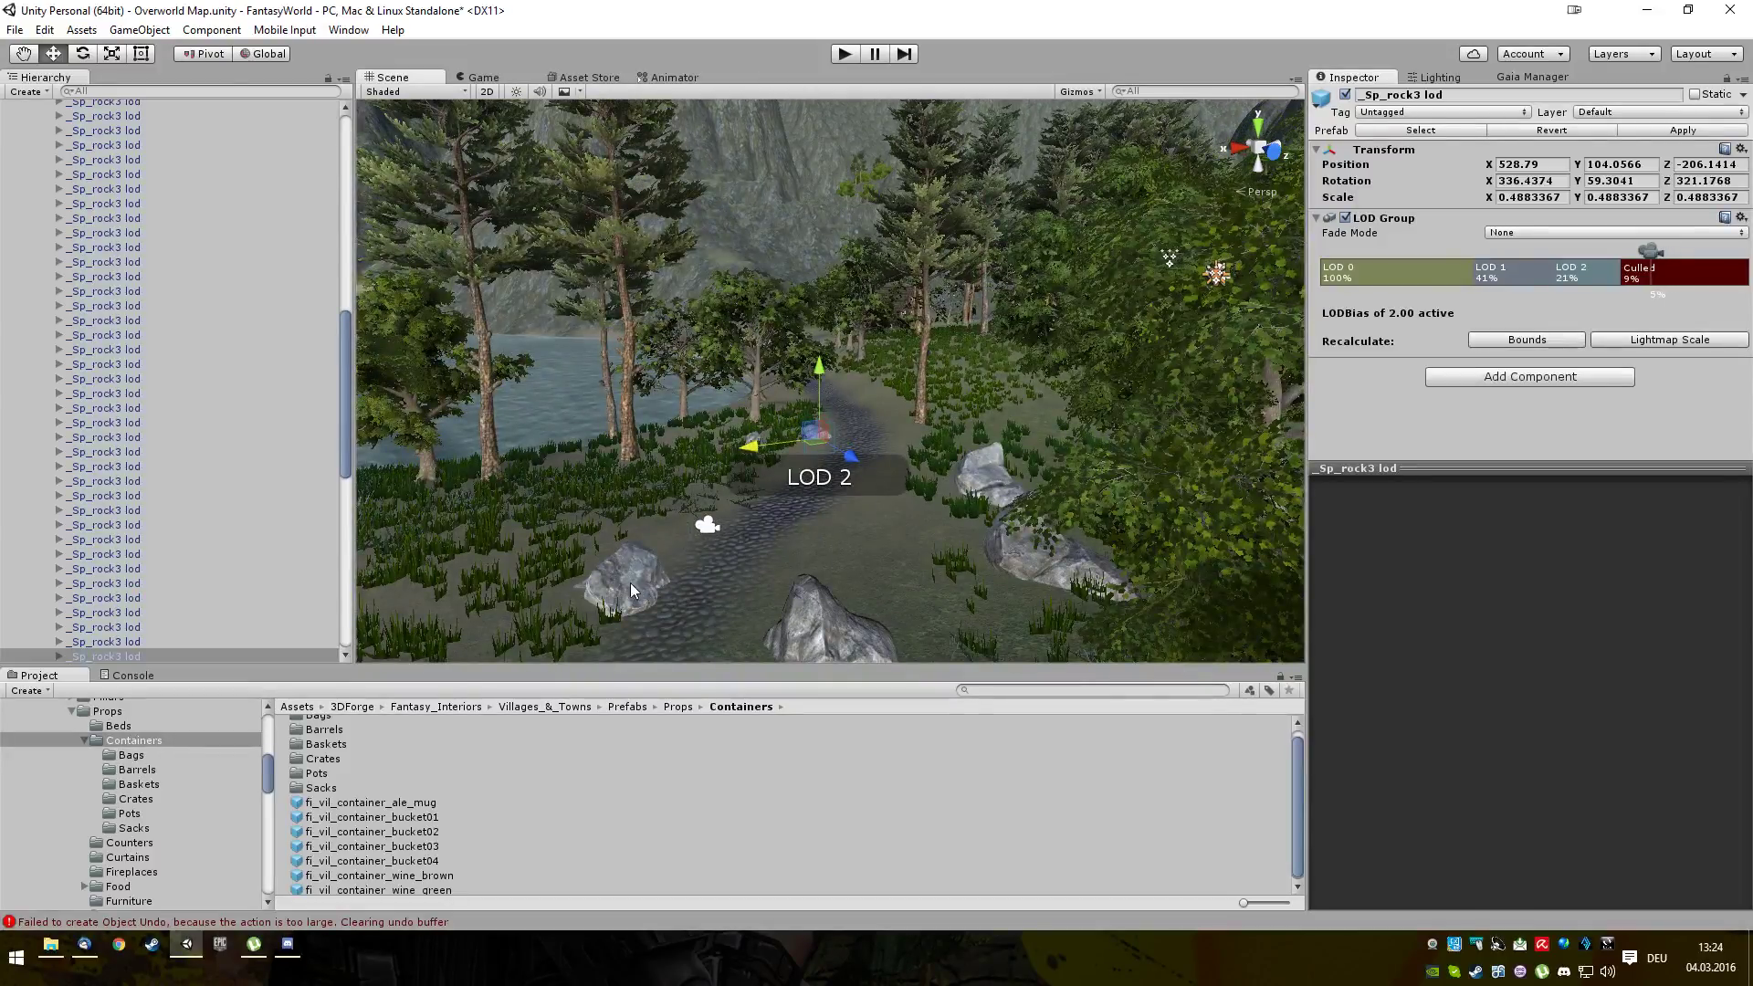
pyautogui.click(626, 586)
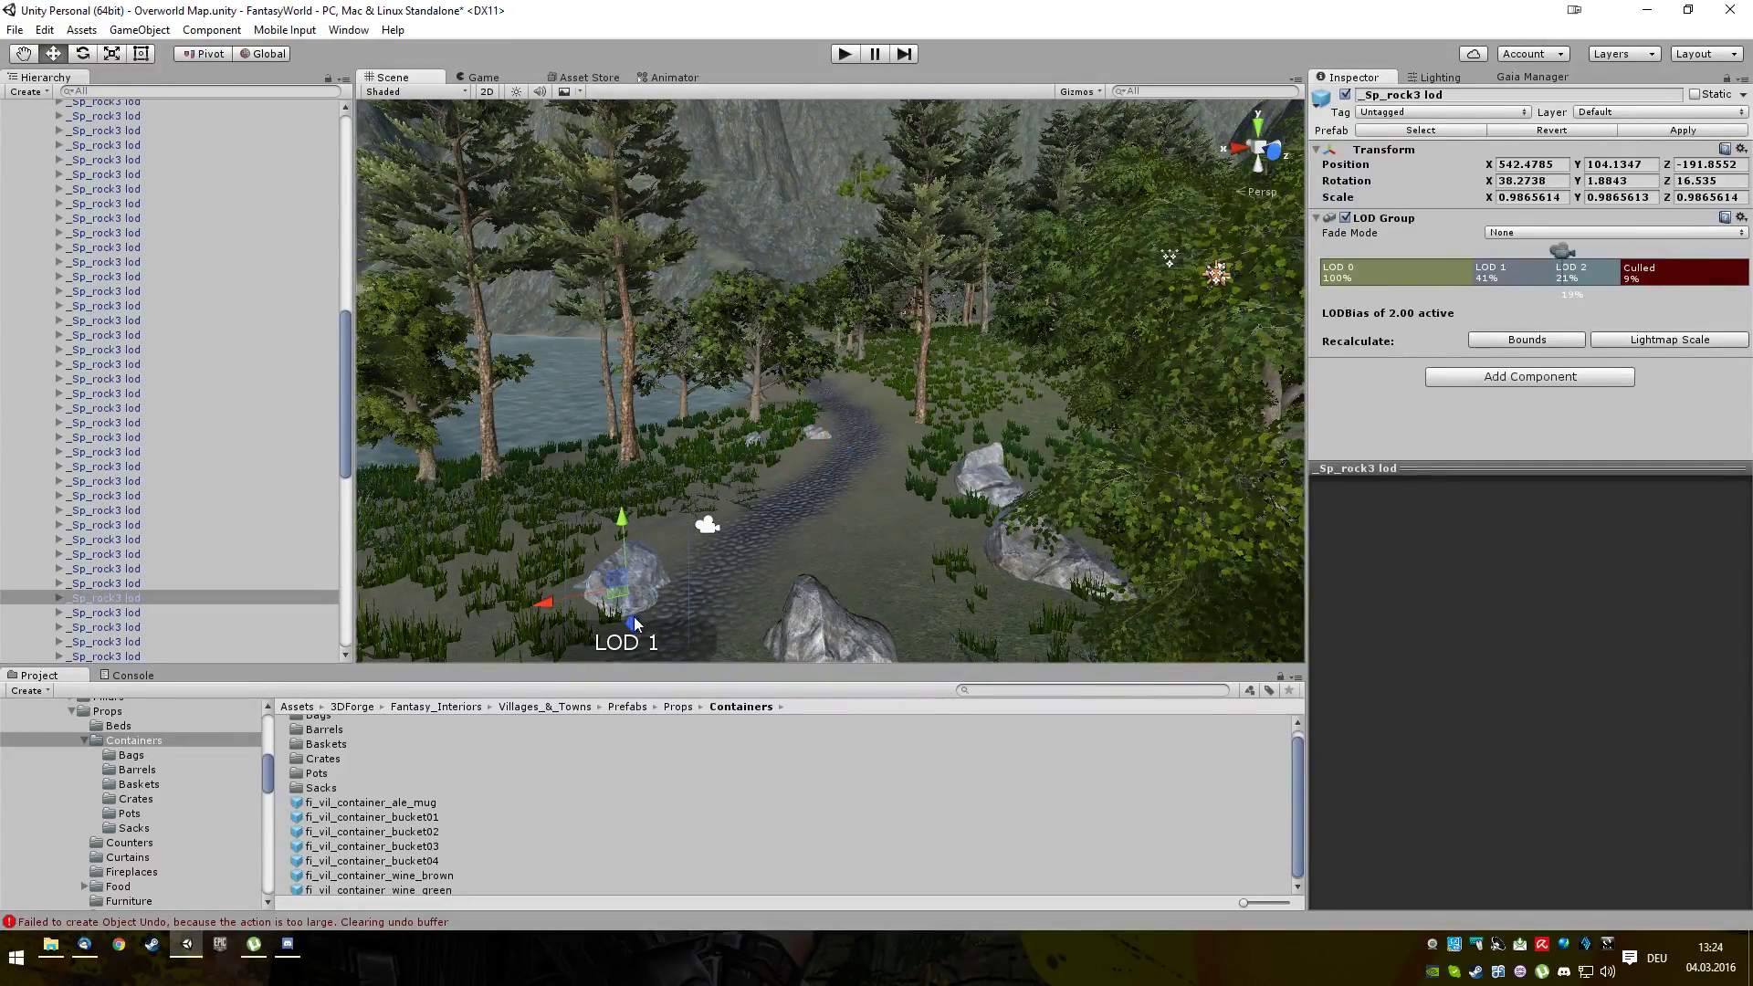
pyautogui.moveTo(633, 617); pyautogui.dragTo(531, 596)
# Inspect the wooded lakeshore and surrounding mountains around the path from several distances and angles
pyautogui.scroll(-3, 804, 621)
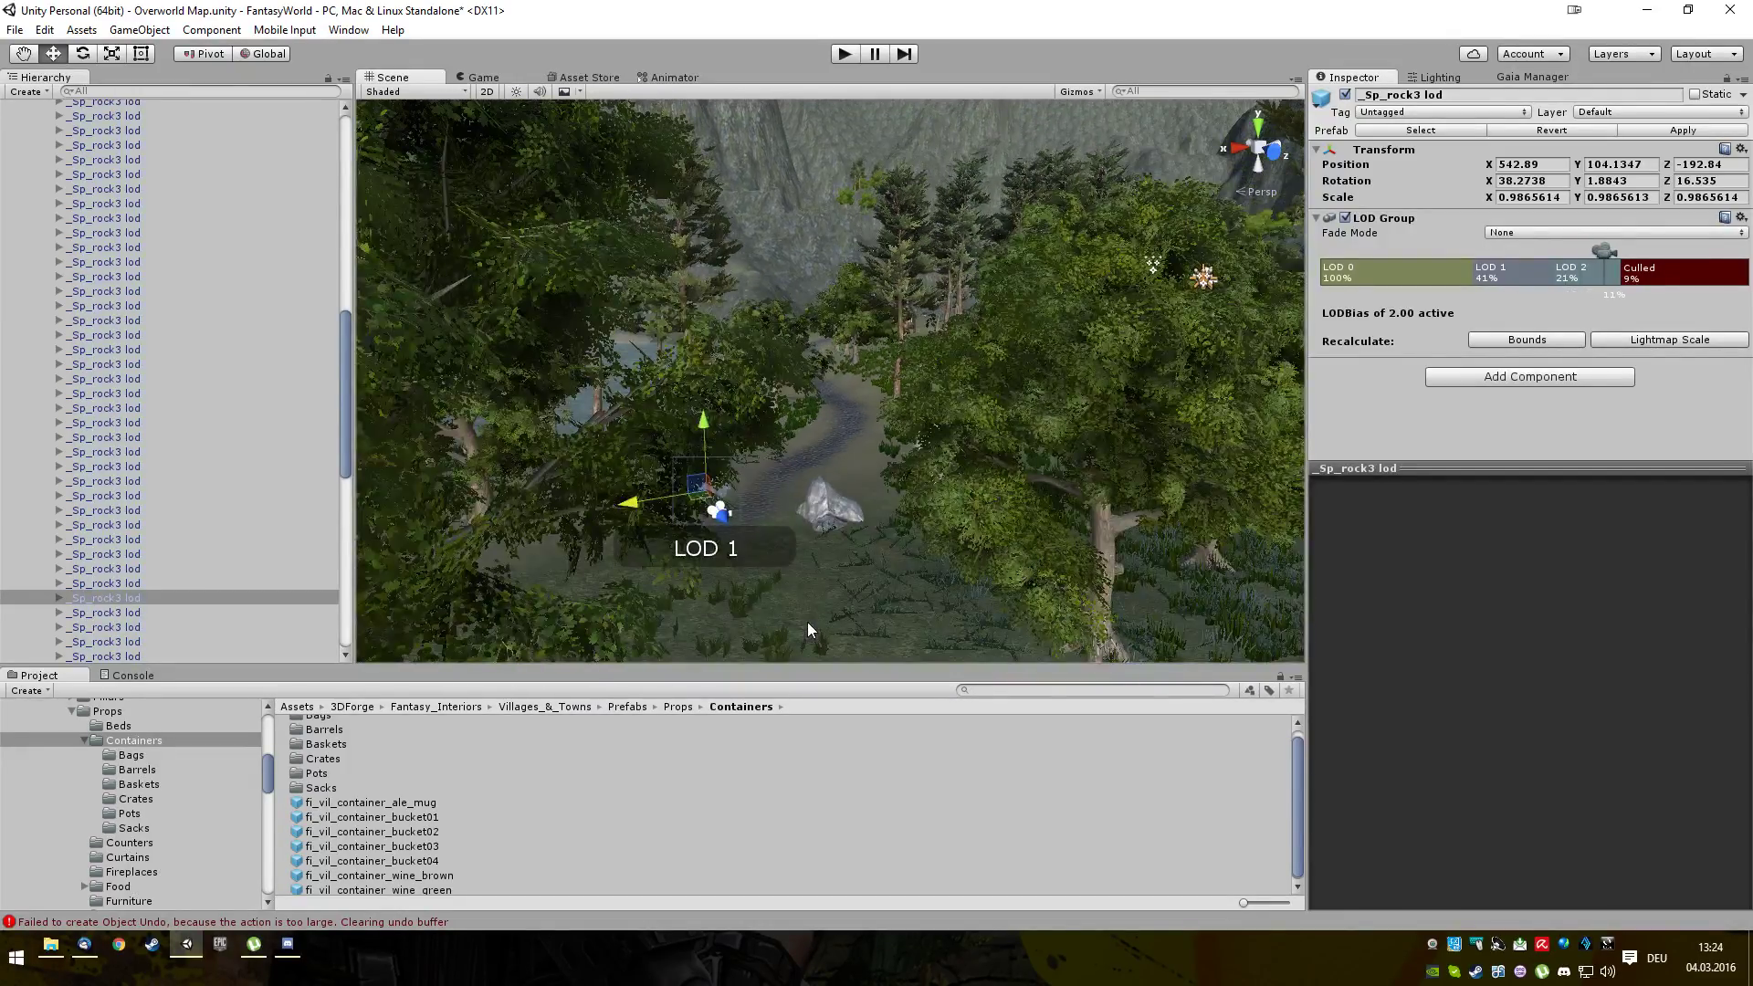
pyautogui.keyDown('alt'); pyautogui.moveTo(816, 632); pyautogui.dragTo(917, 604); pyautogui.keyUp('alt')
pyautogui.scroll(-5, 933, 589)
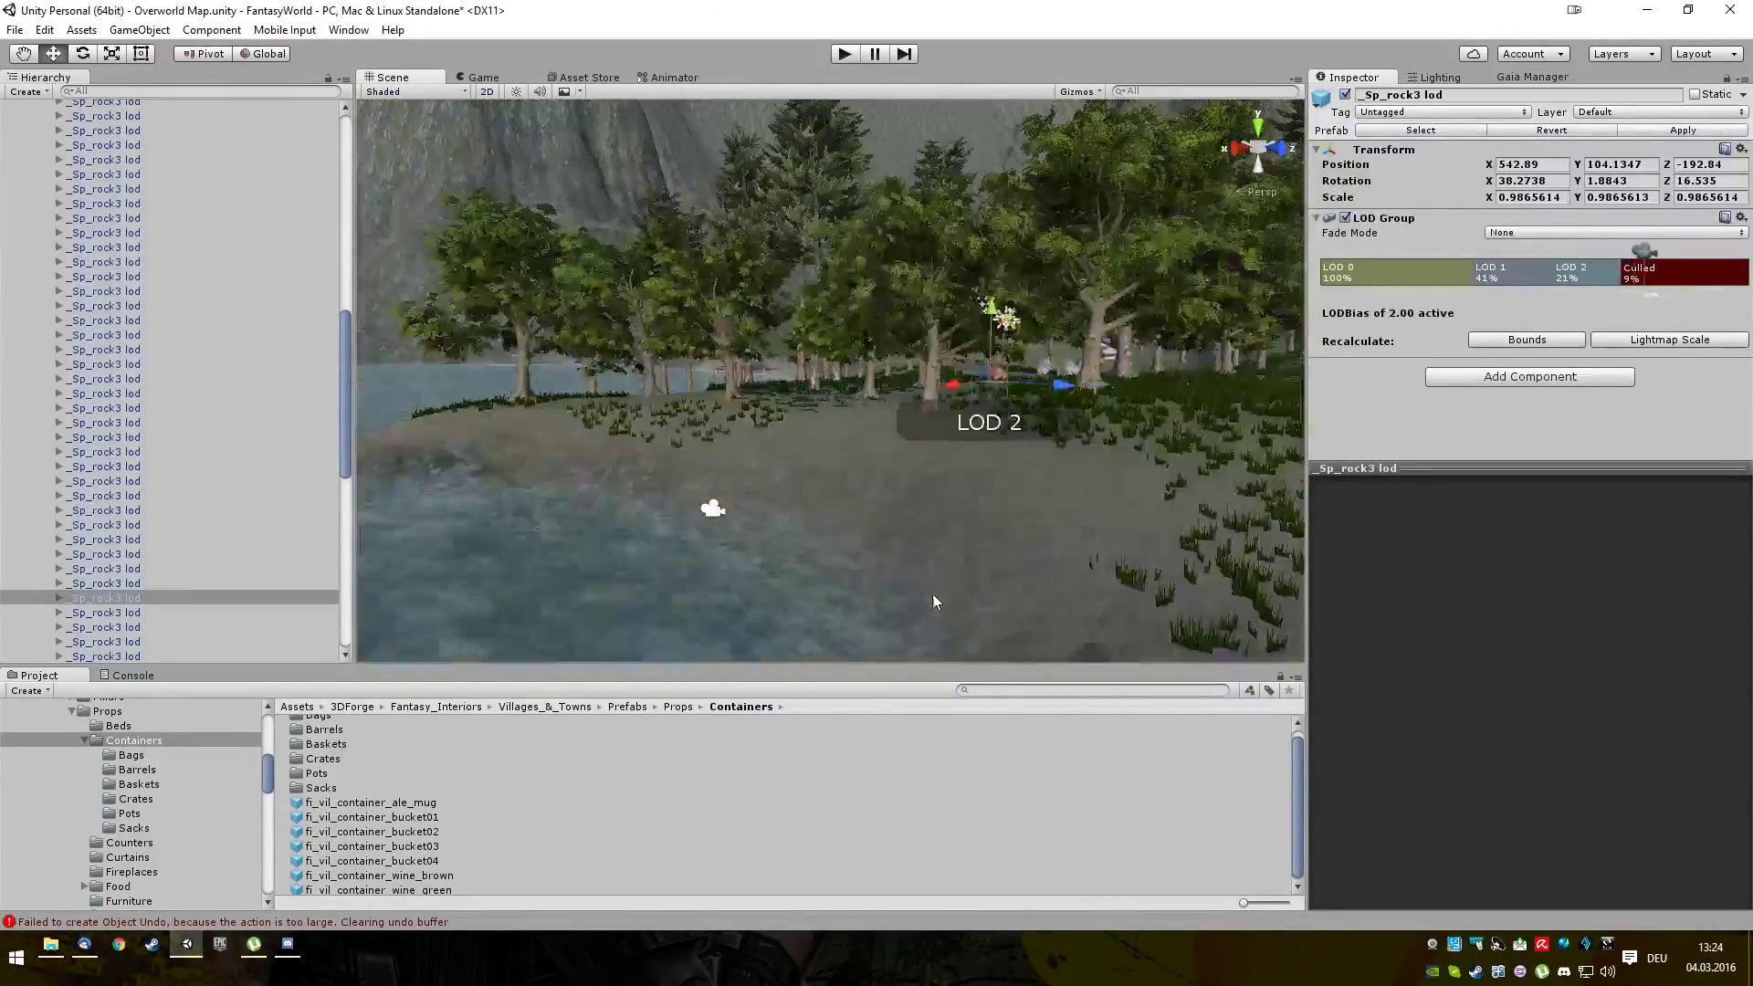
pyautogui.keyDown('alt'); pyautogui.moveTo(946, 538); pyautogui.dragTo(966, 533); pyautogui.keyUp('alt')
pyautogui.scroll(-8, 973, 571)
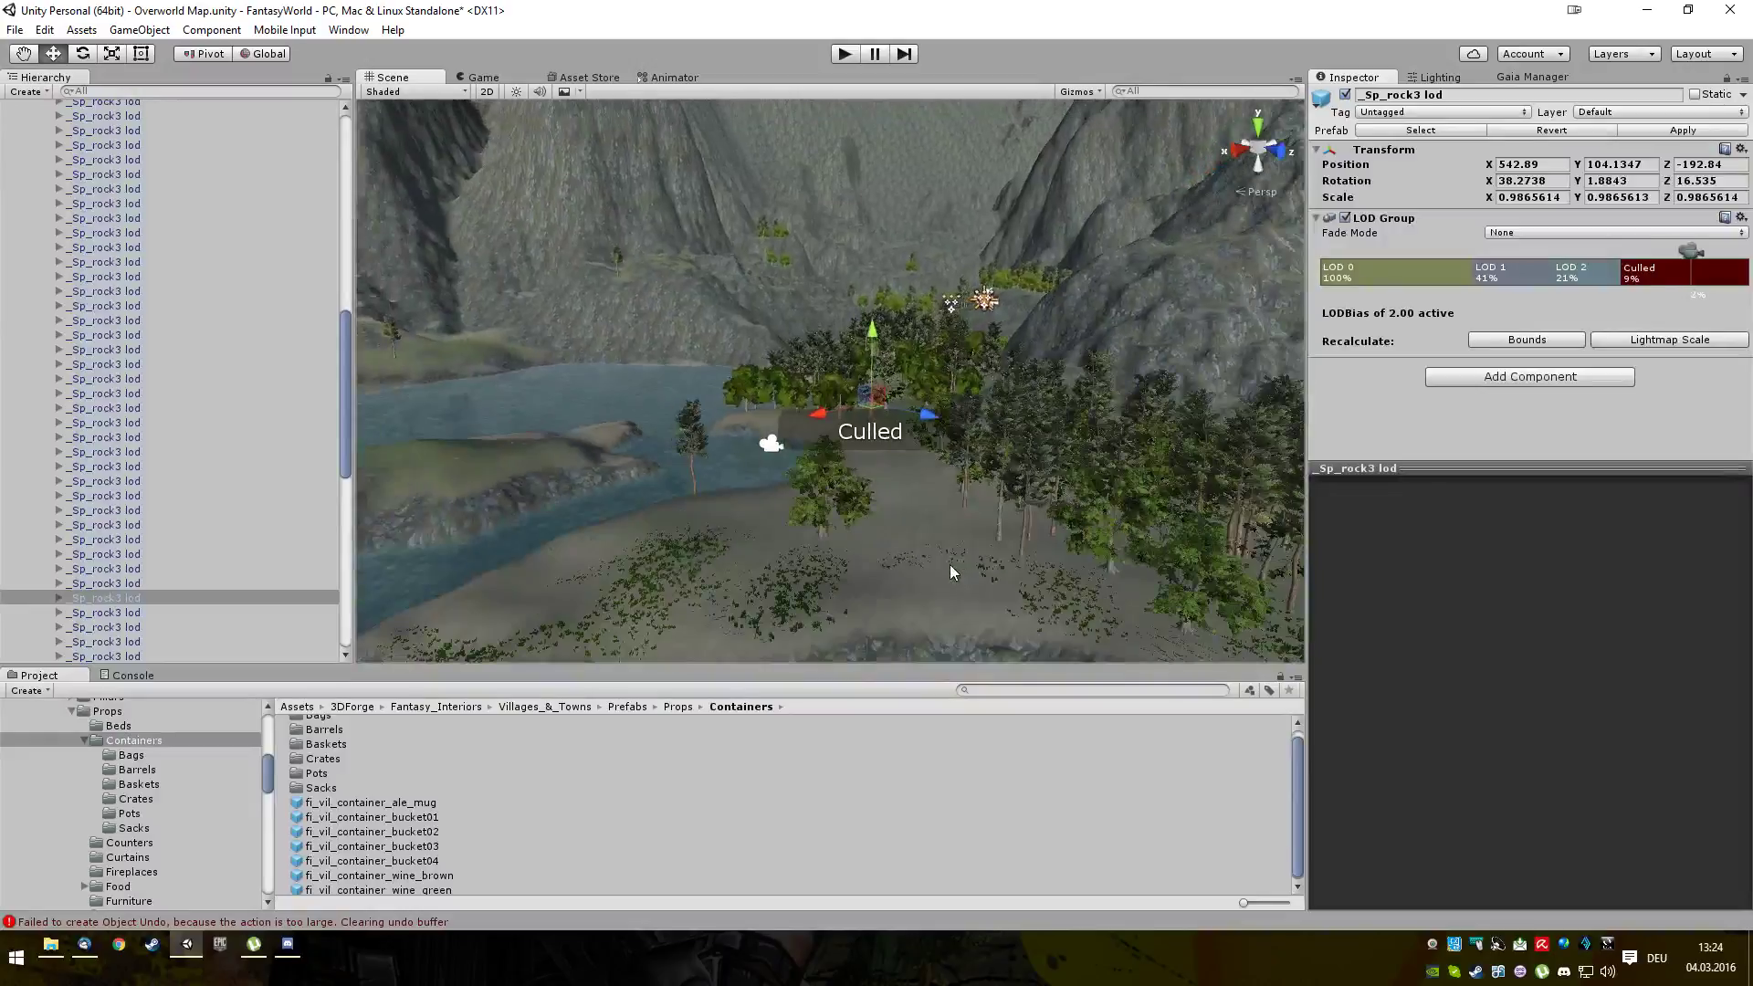
pyautogui.scroll(5, 950, 566)
pyautogui.keyDown('alt'); pyautogui.moveTo(944, 575); pyautogui.dragTo(994, 573); pyautogui.keyUp('alt')
pyautogui.scroll(10, 1042, 484)
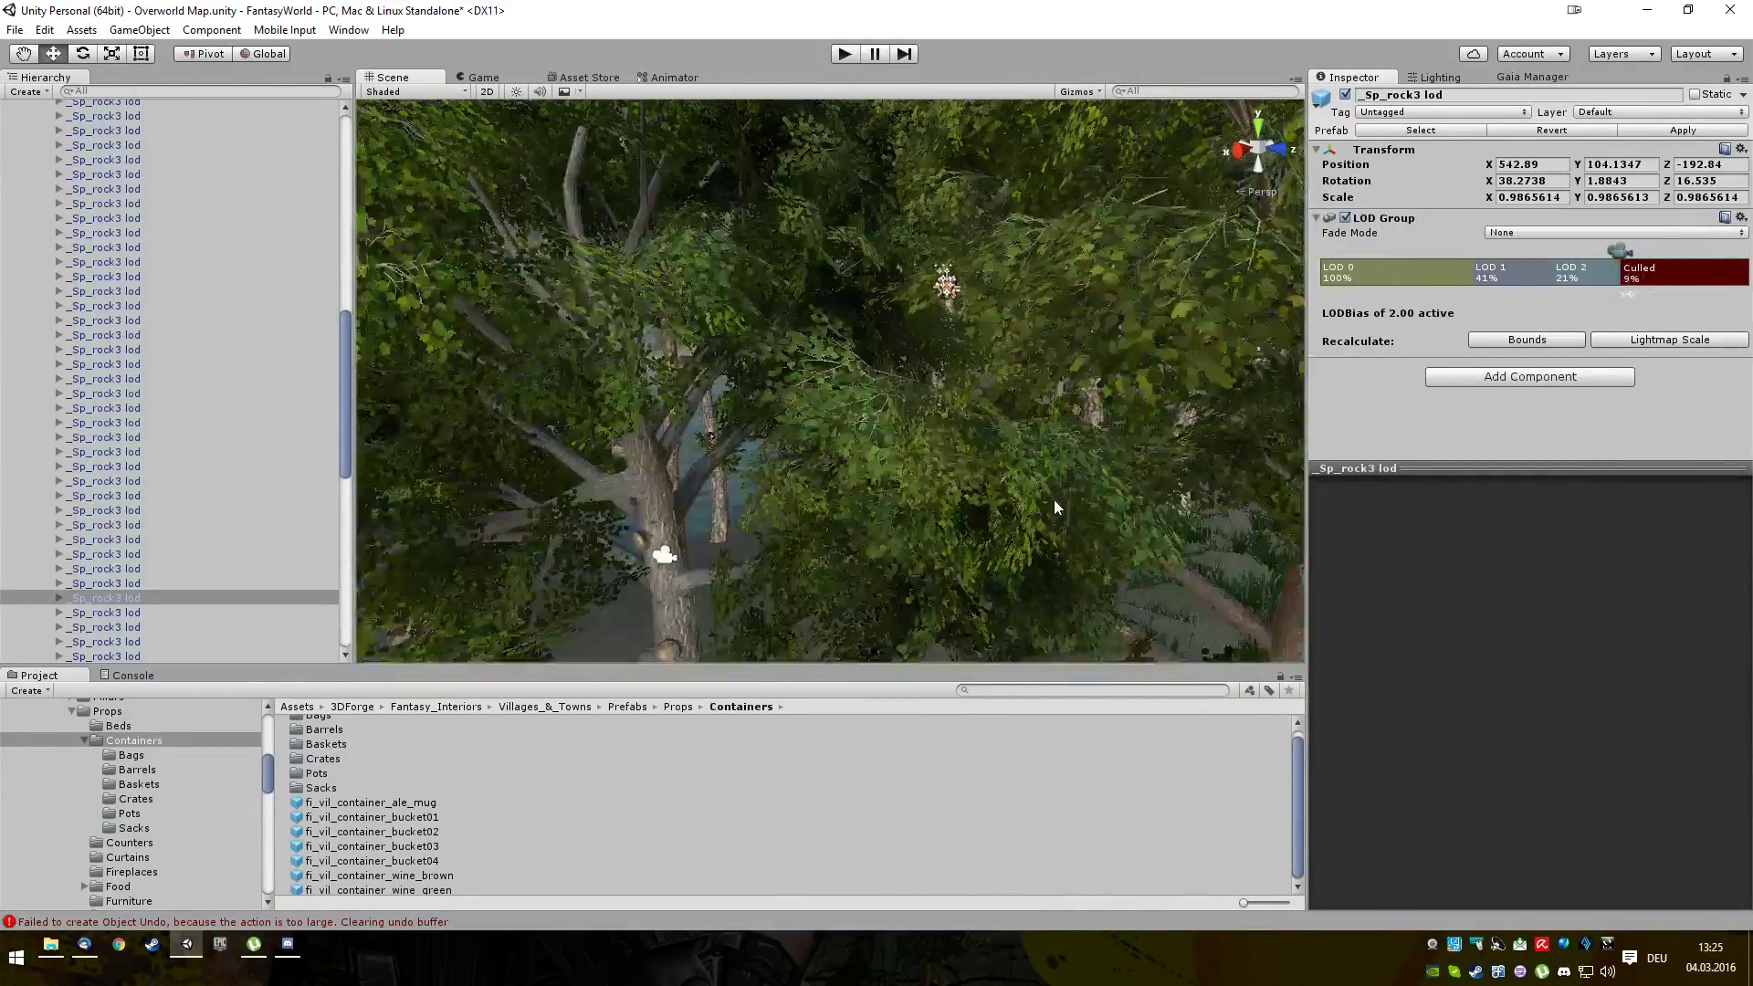
pyautogui.scroll(6, 1075, 551)
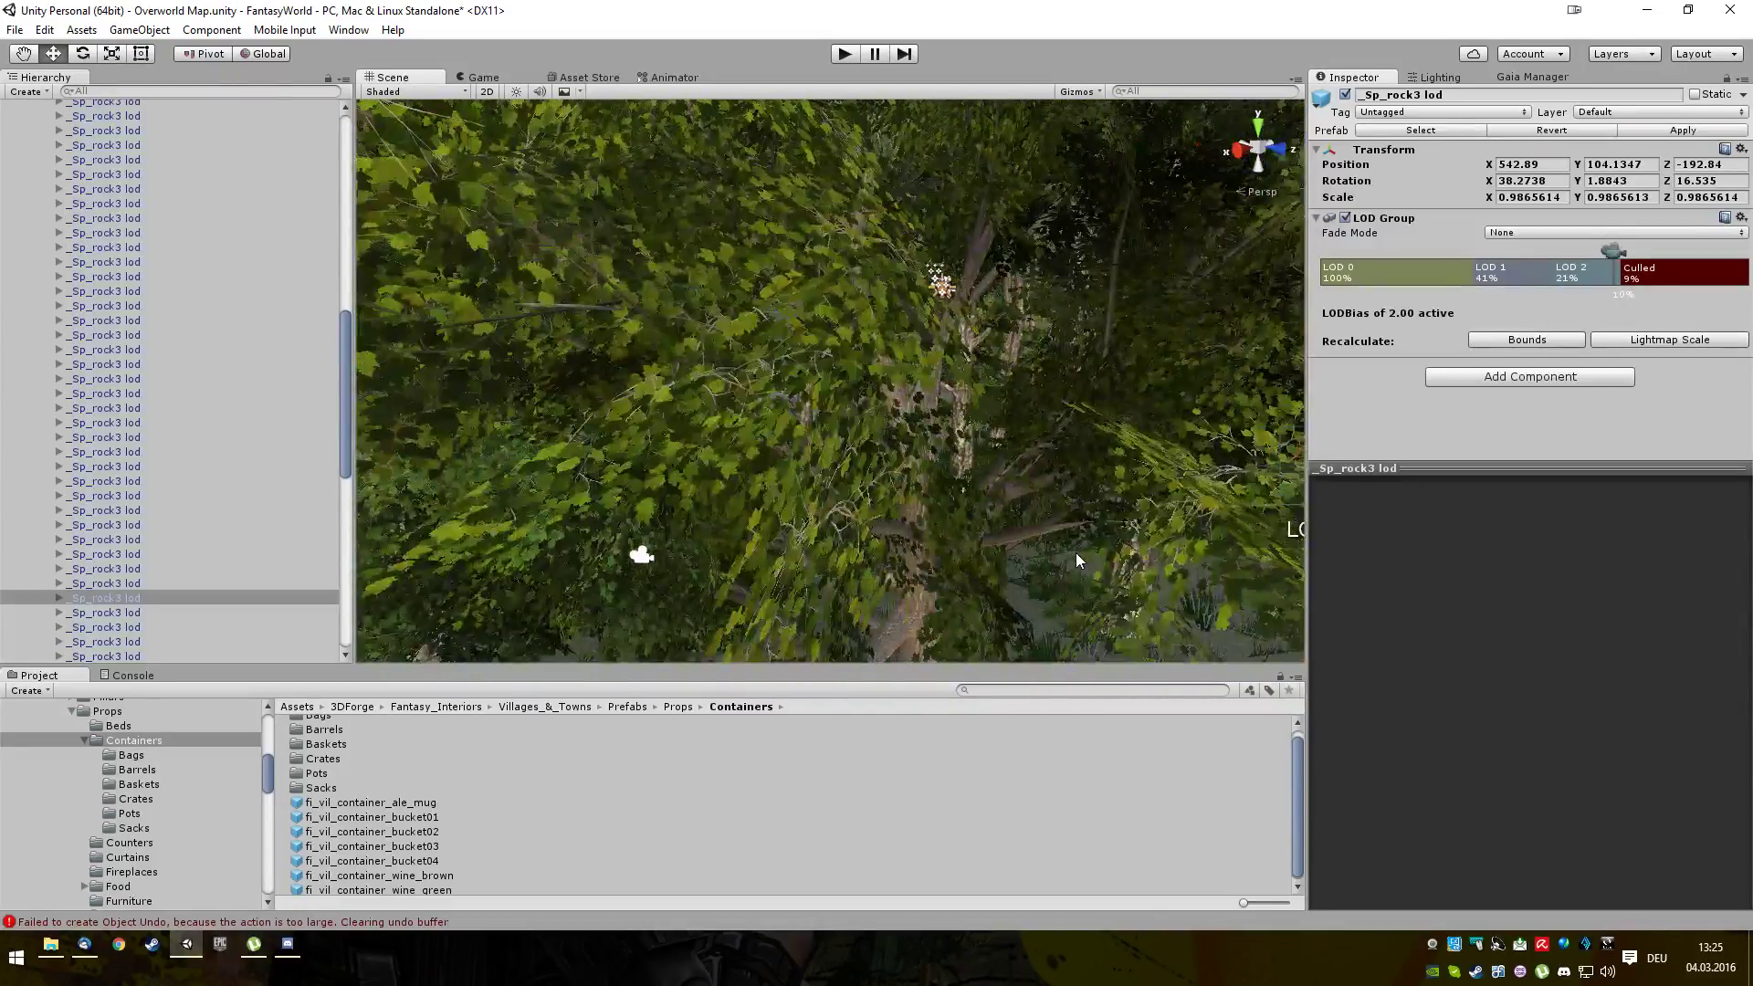
pyautogui.keyDown('alt'); pyautogui.moveTo(1098, 551); pyautogui.dragTo(1012, 553); pyautogui.keyUp('alt')
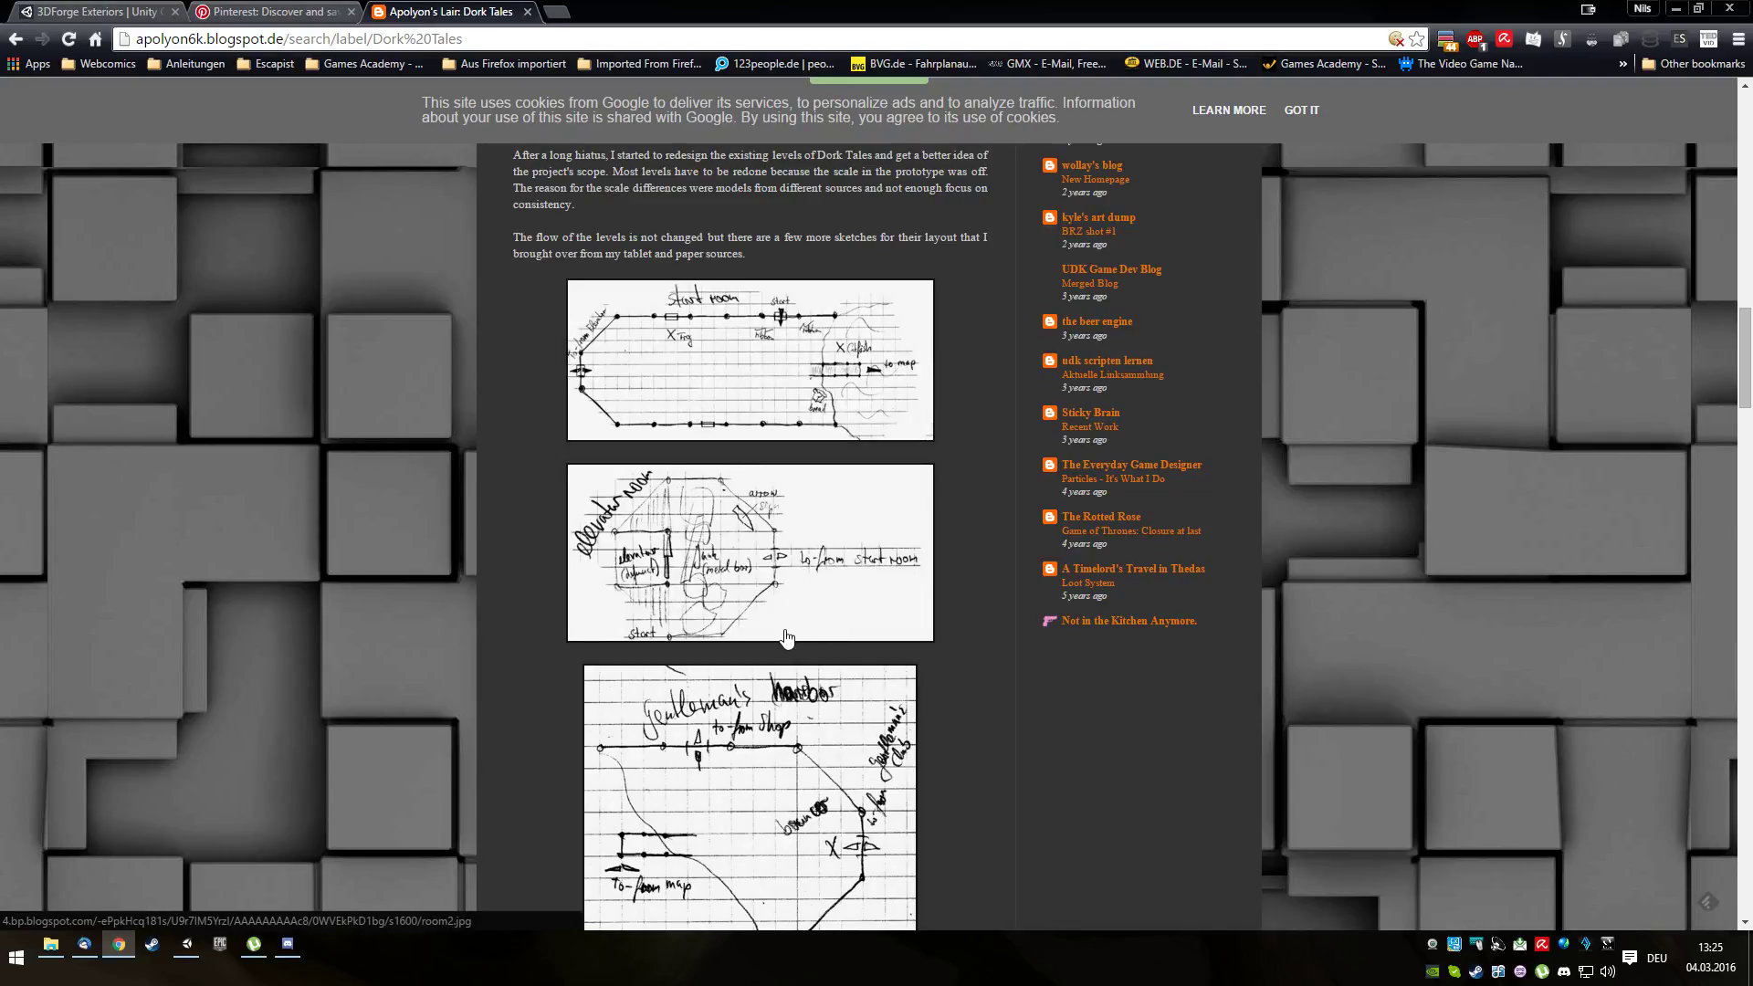
# In Chrome, examine the start room, elevator room, harbor and shop layout sketches in the Dork Tales redesign blog post
pyautogui.scroll(-3, 799, 616)
pyautogui.scroll(-3, 795, 610)
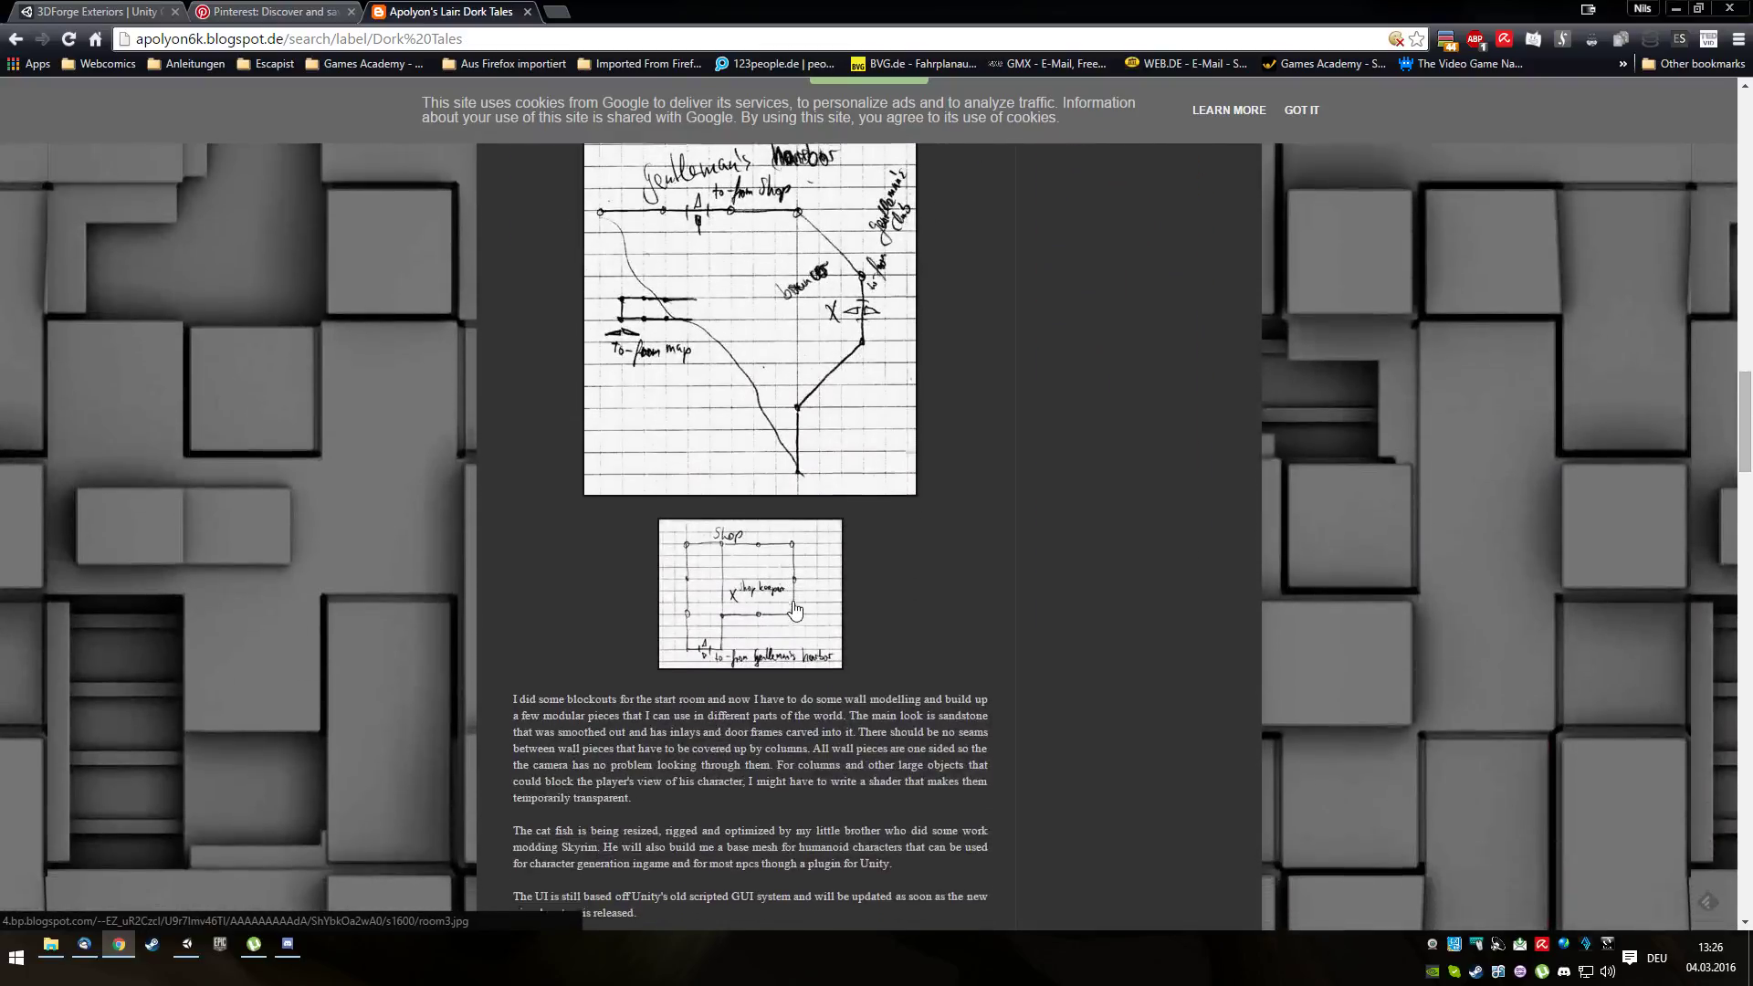
pyautogui.scroll(6, 795, 610)
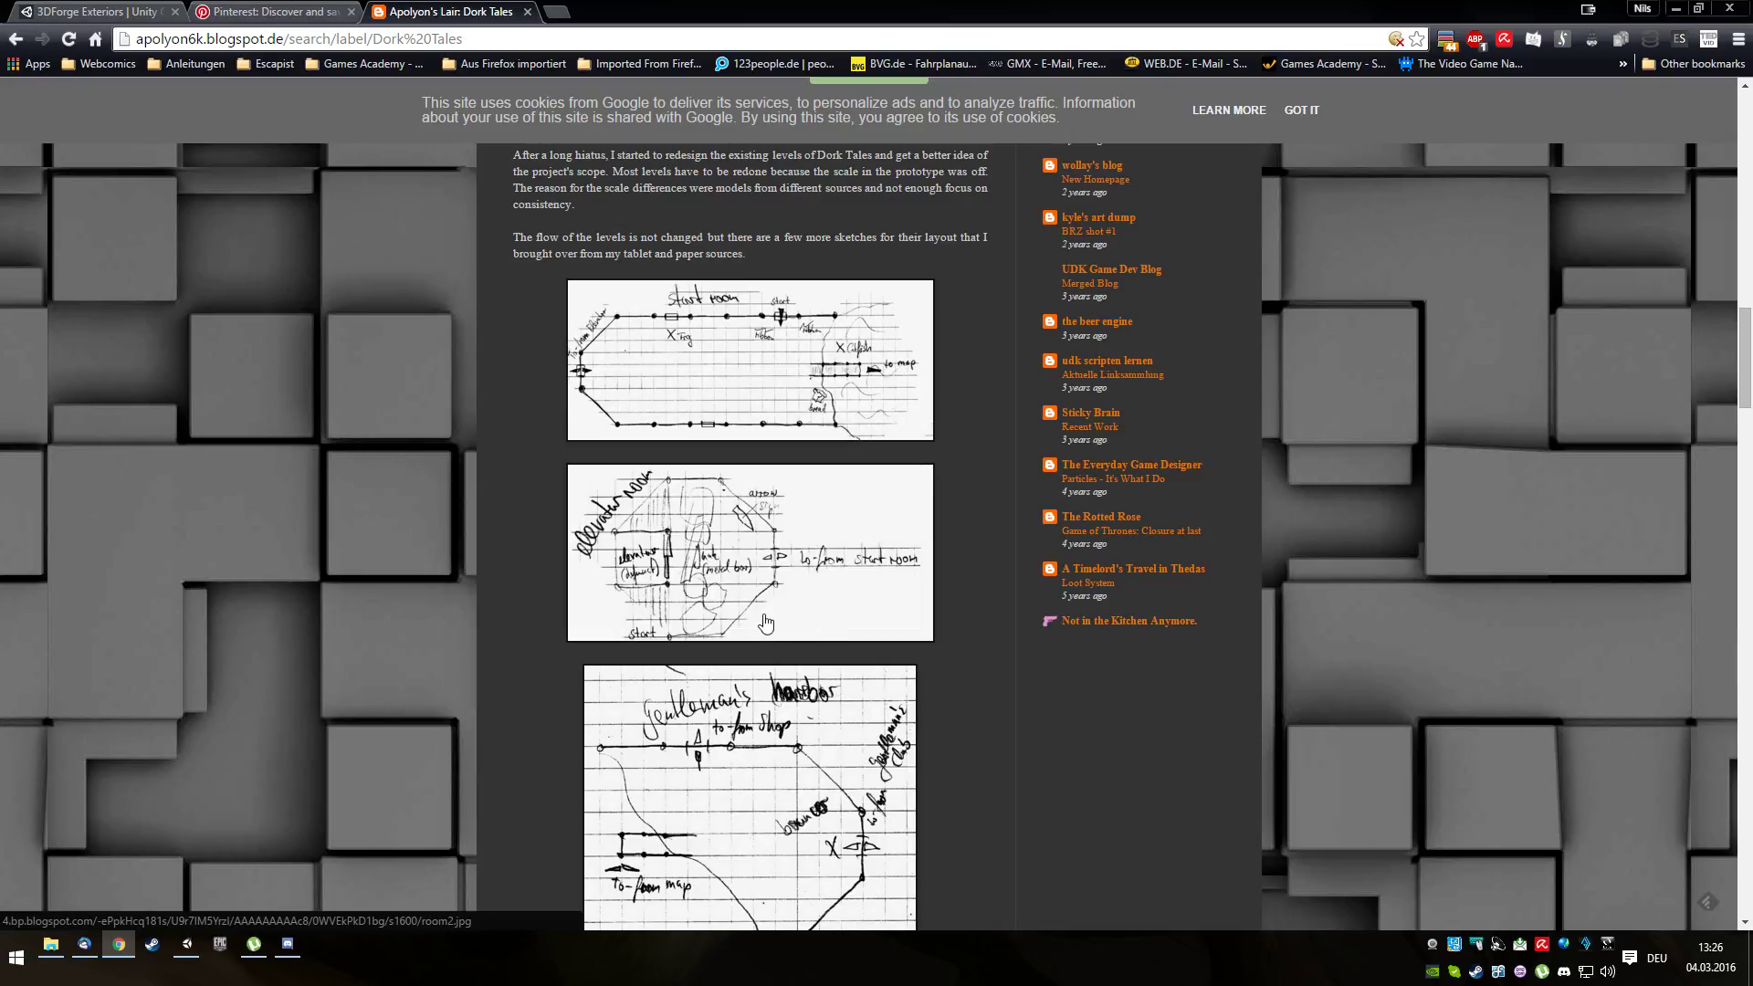
pyautogui.scroll(1, 760, 599)
pyautogui.scroll(-1, 761, 600)
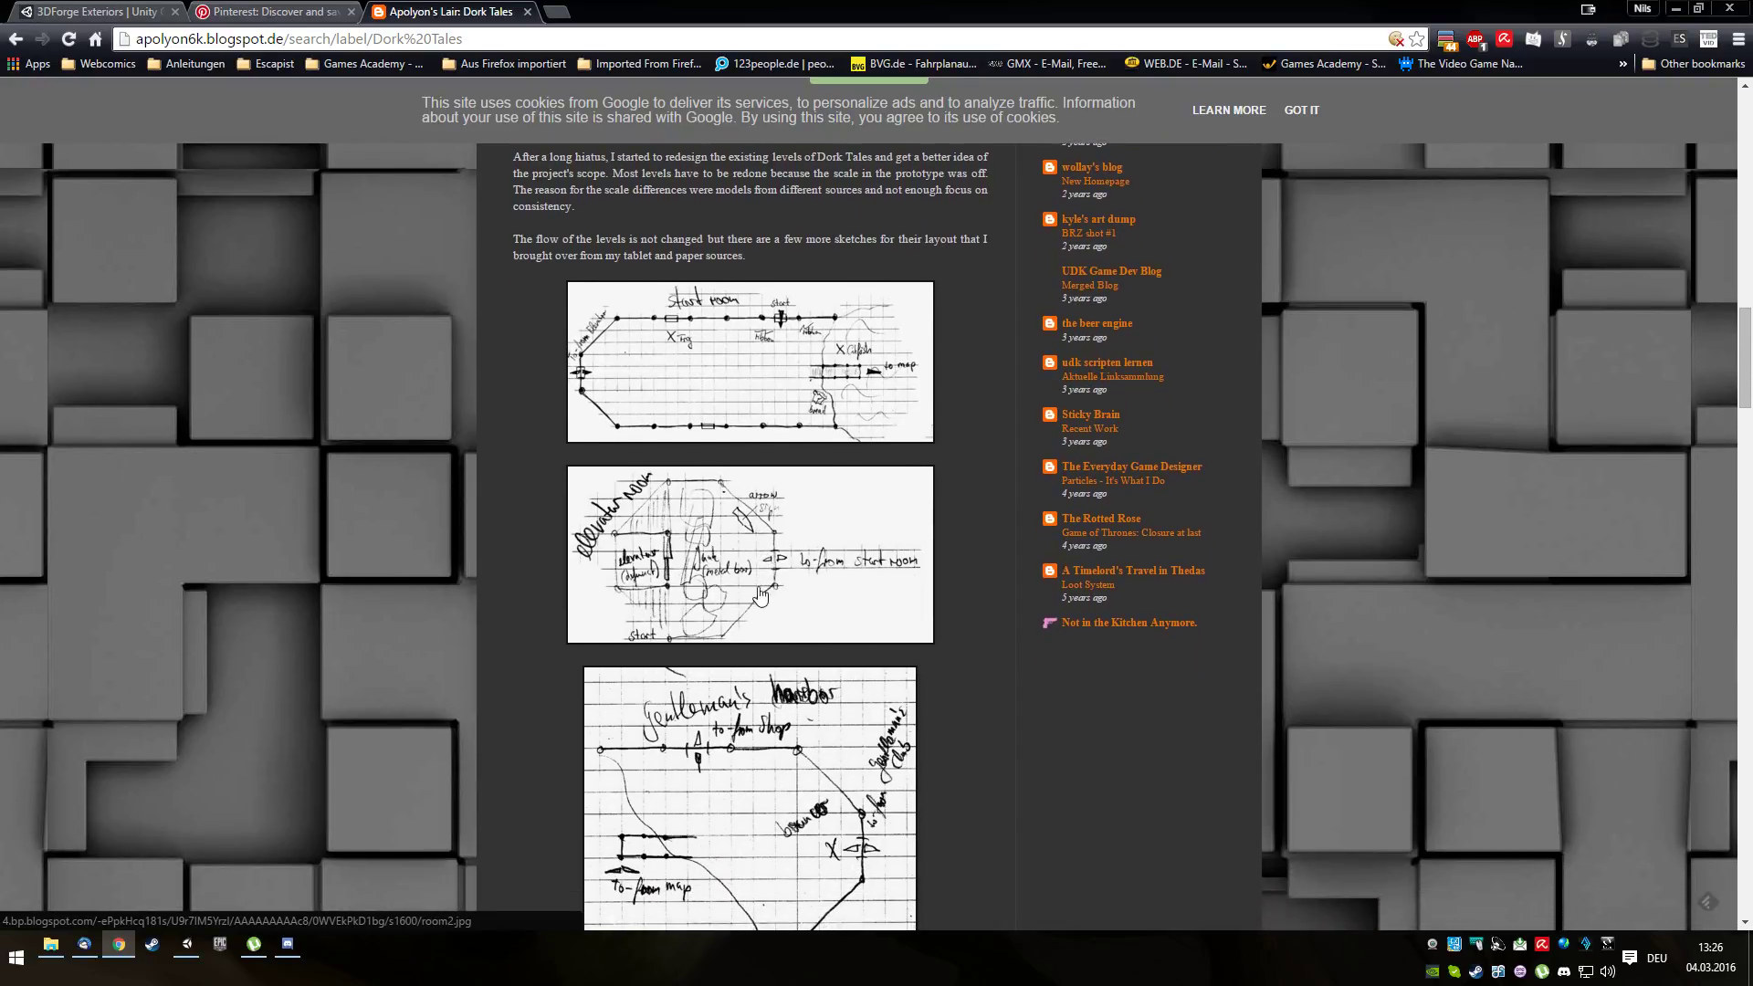
pyautogui.scroll(-3, 747, 388)
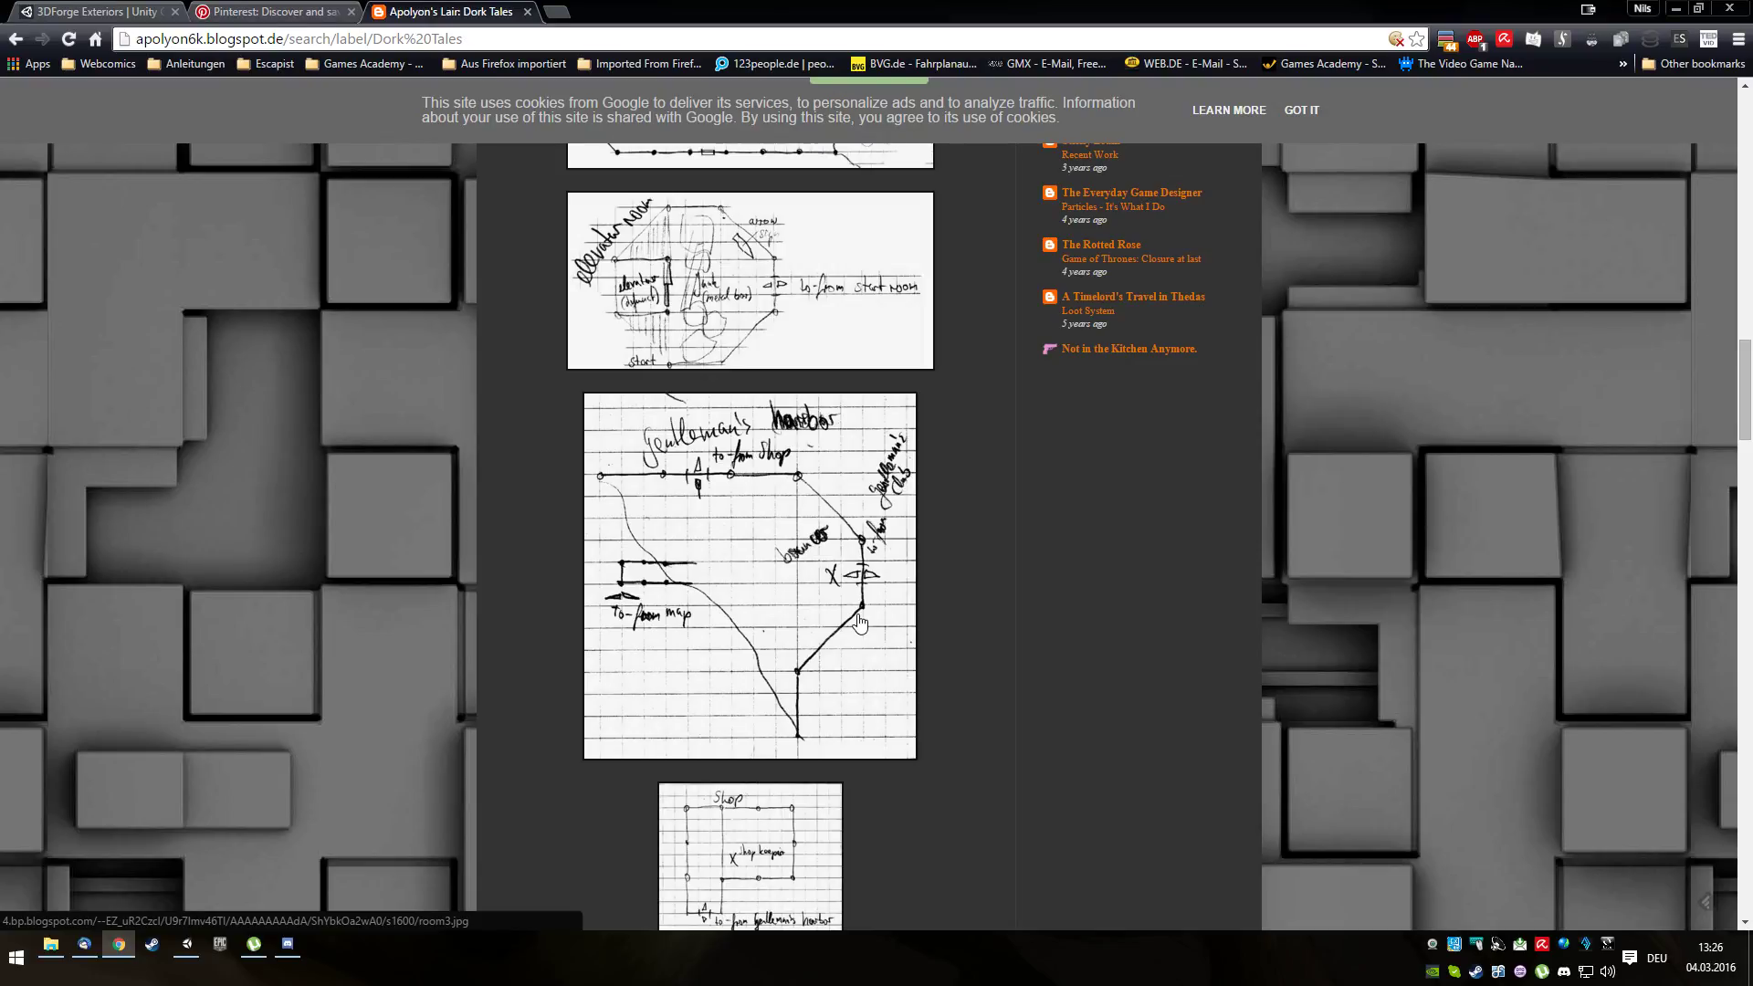
pyautogui.scroll(-4, 862, 622)
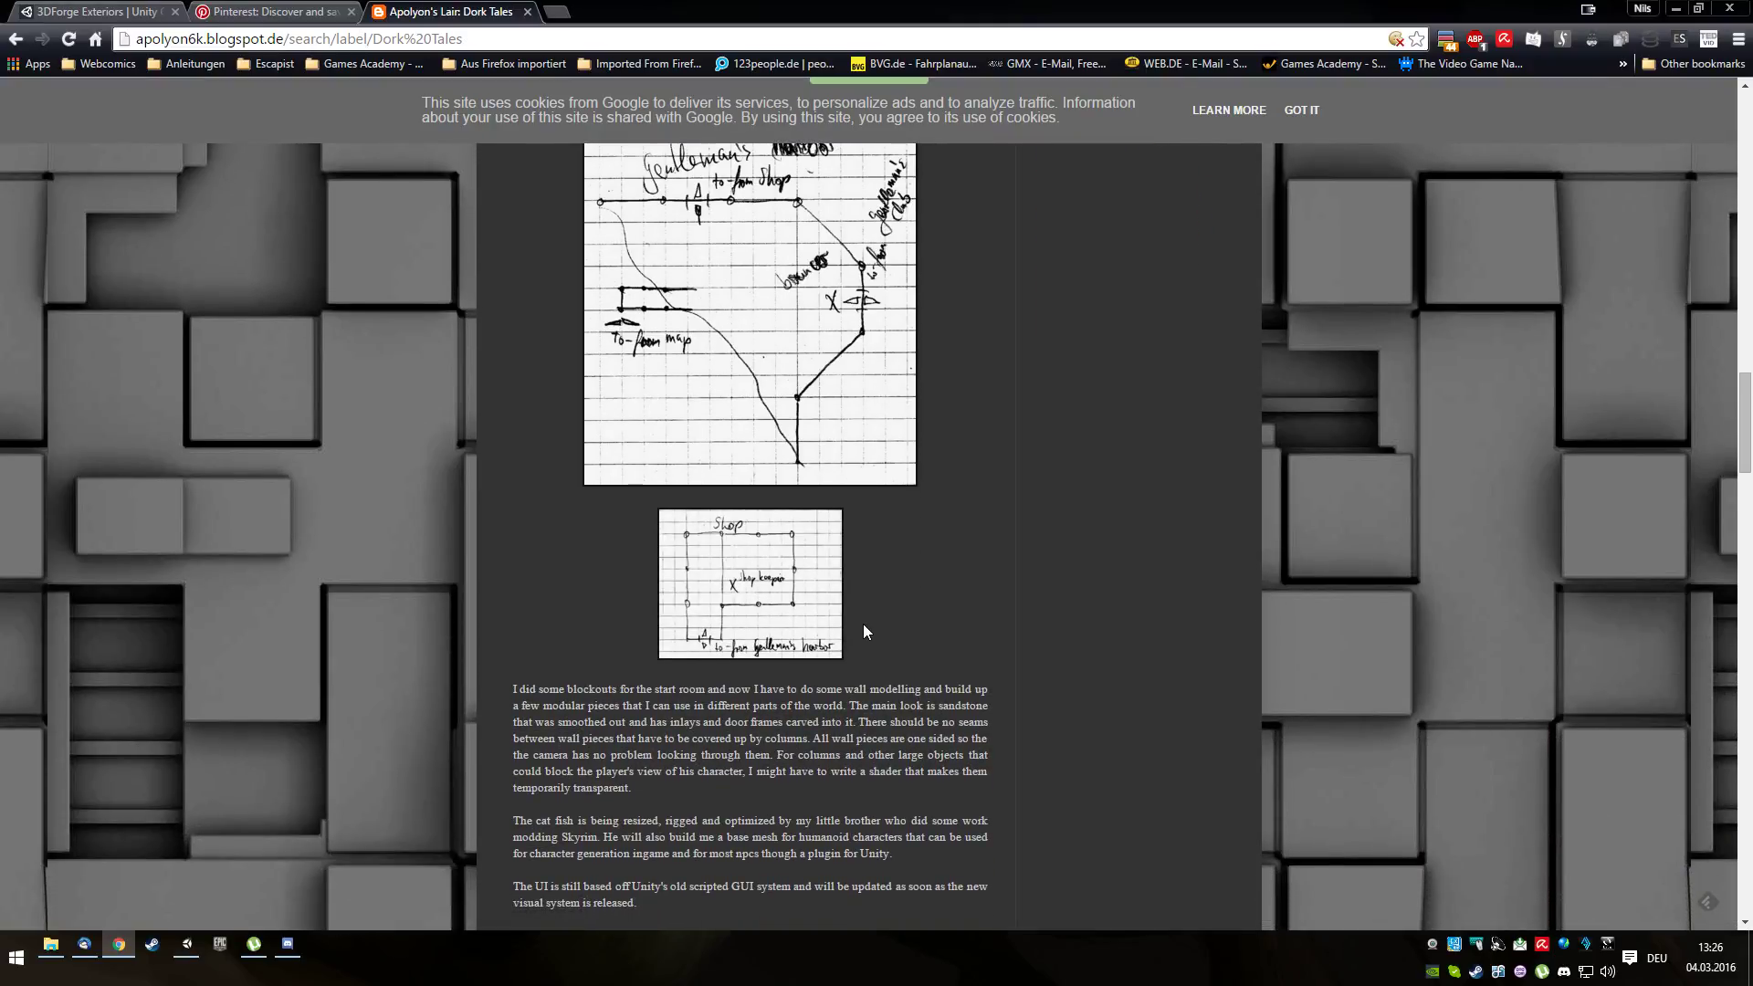
pyautogui.scroll(2, 863, 623)
pyautogui.scroll(3, 862, 623)
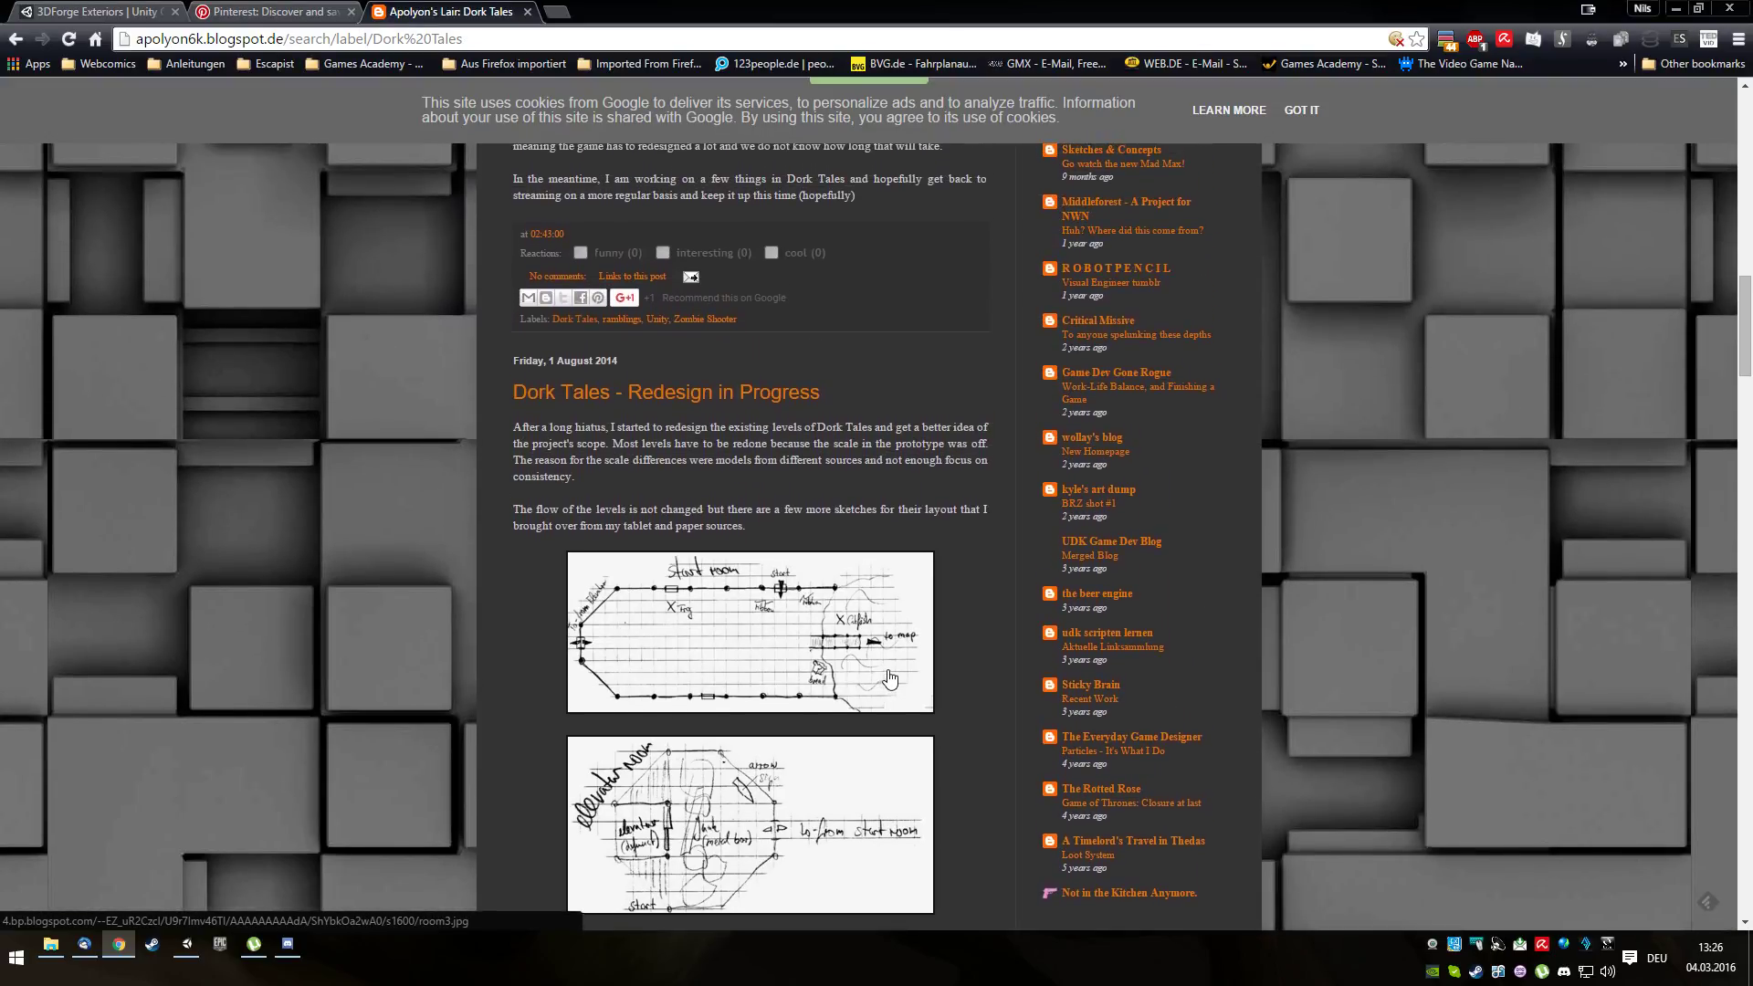
pyautogui.scroll(-5, 913, 639)
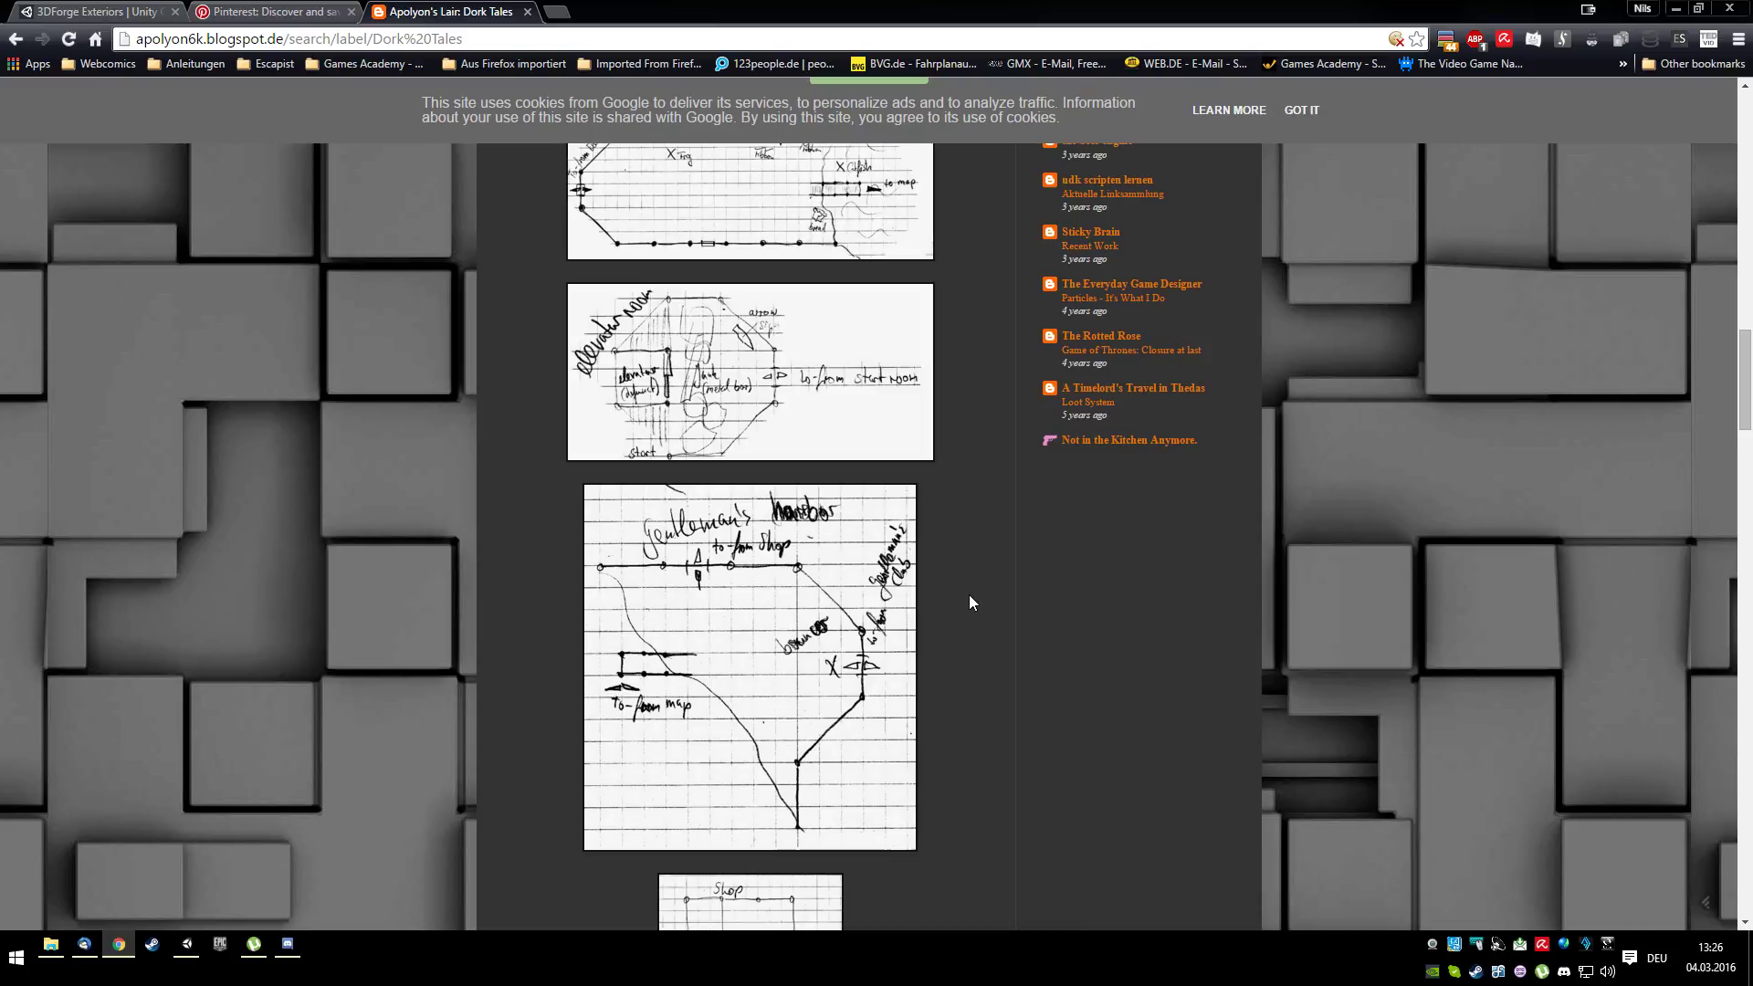
pyautogui.scroll(-4, 971, 603)
pyautogui.scroll(3, 792, 436)
pyautogui.scroll(5, 791, 437)
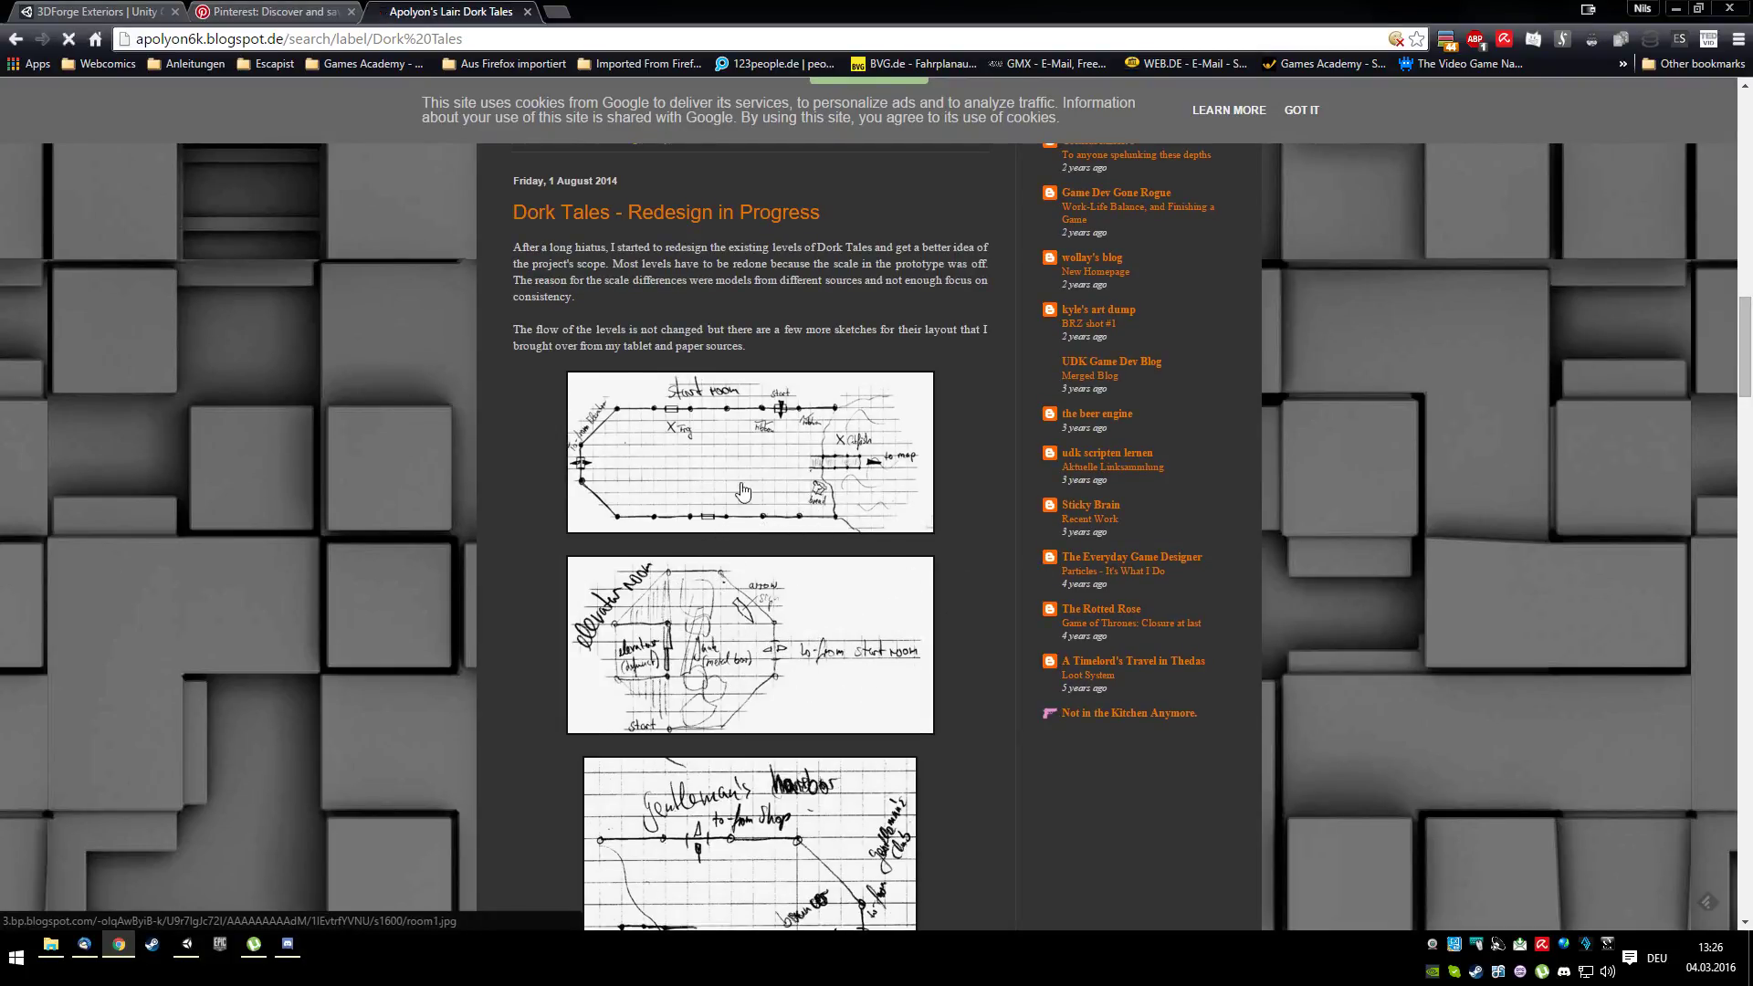
# Examine the start room sketch at full size, close it and look over the earlier part of the blog page
pyautogui.click(726, 518)
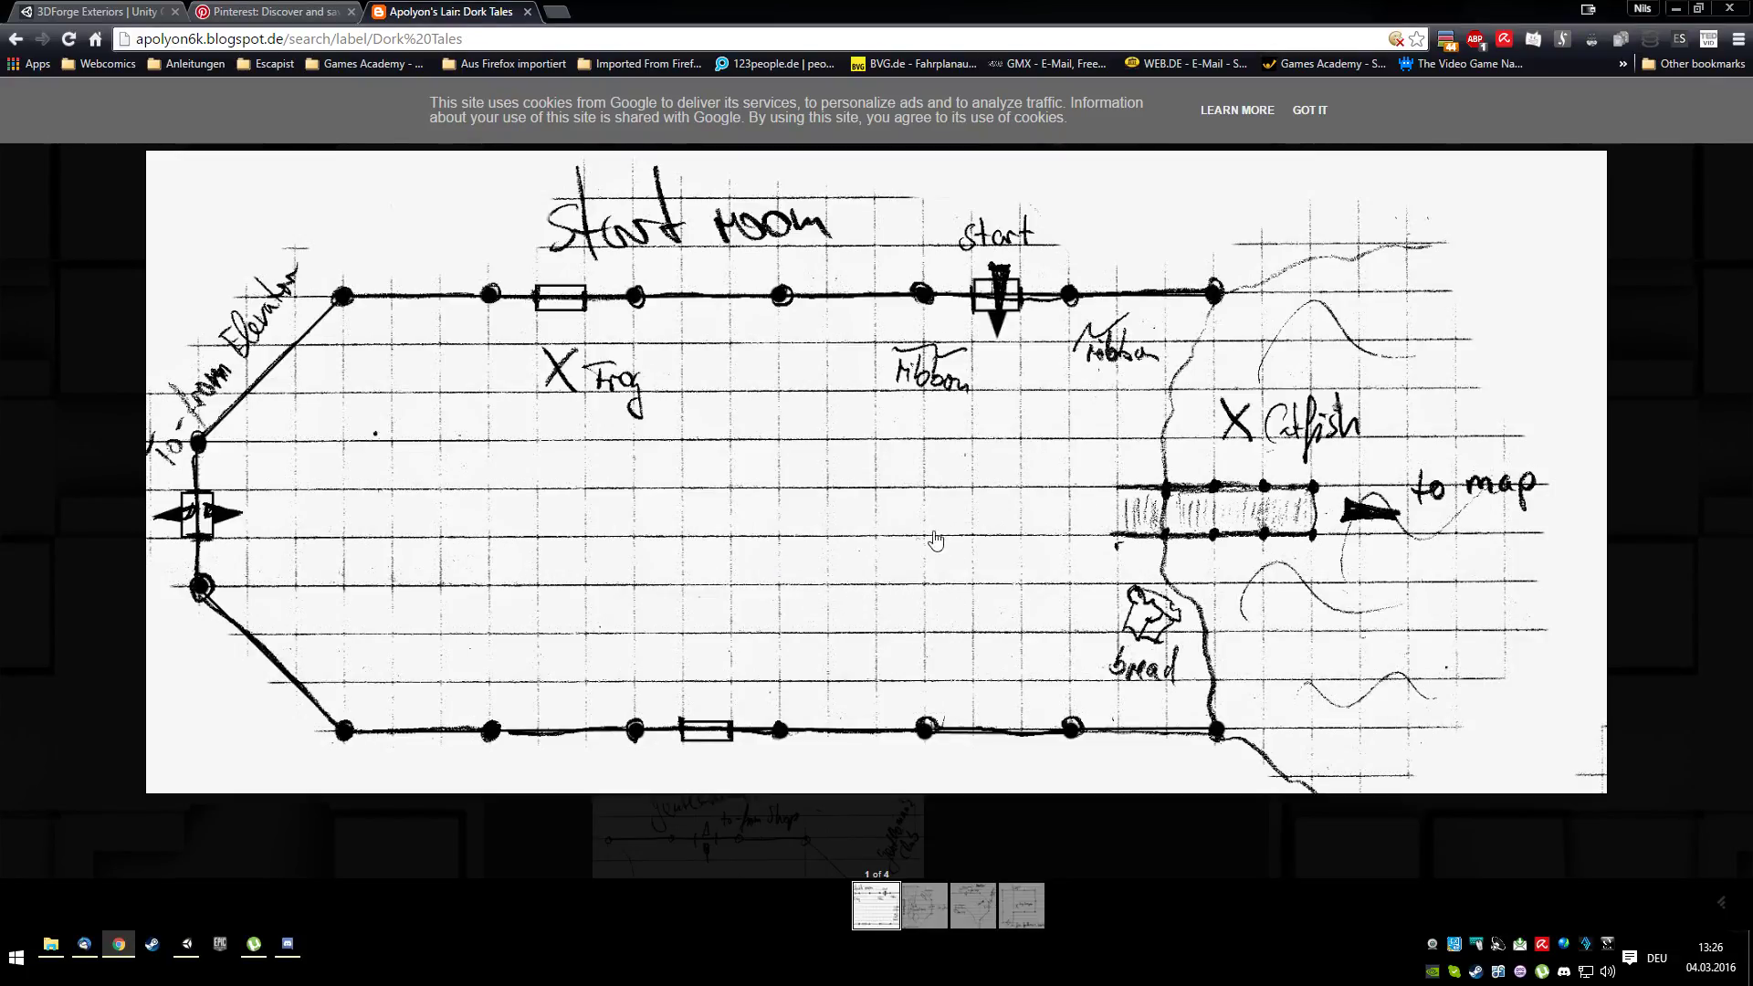
pyautogui.click(1658, 501)
pyautogui.scroll(4, 1359, 513)
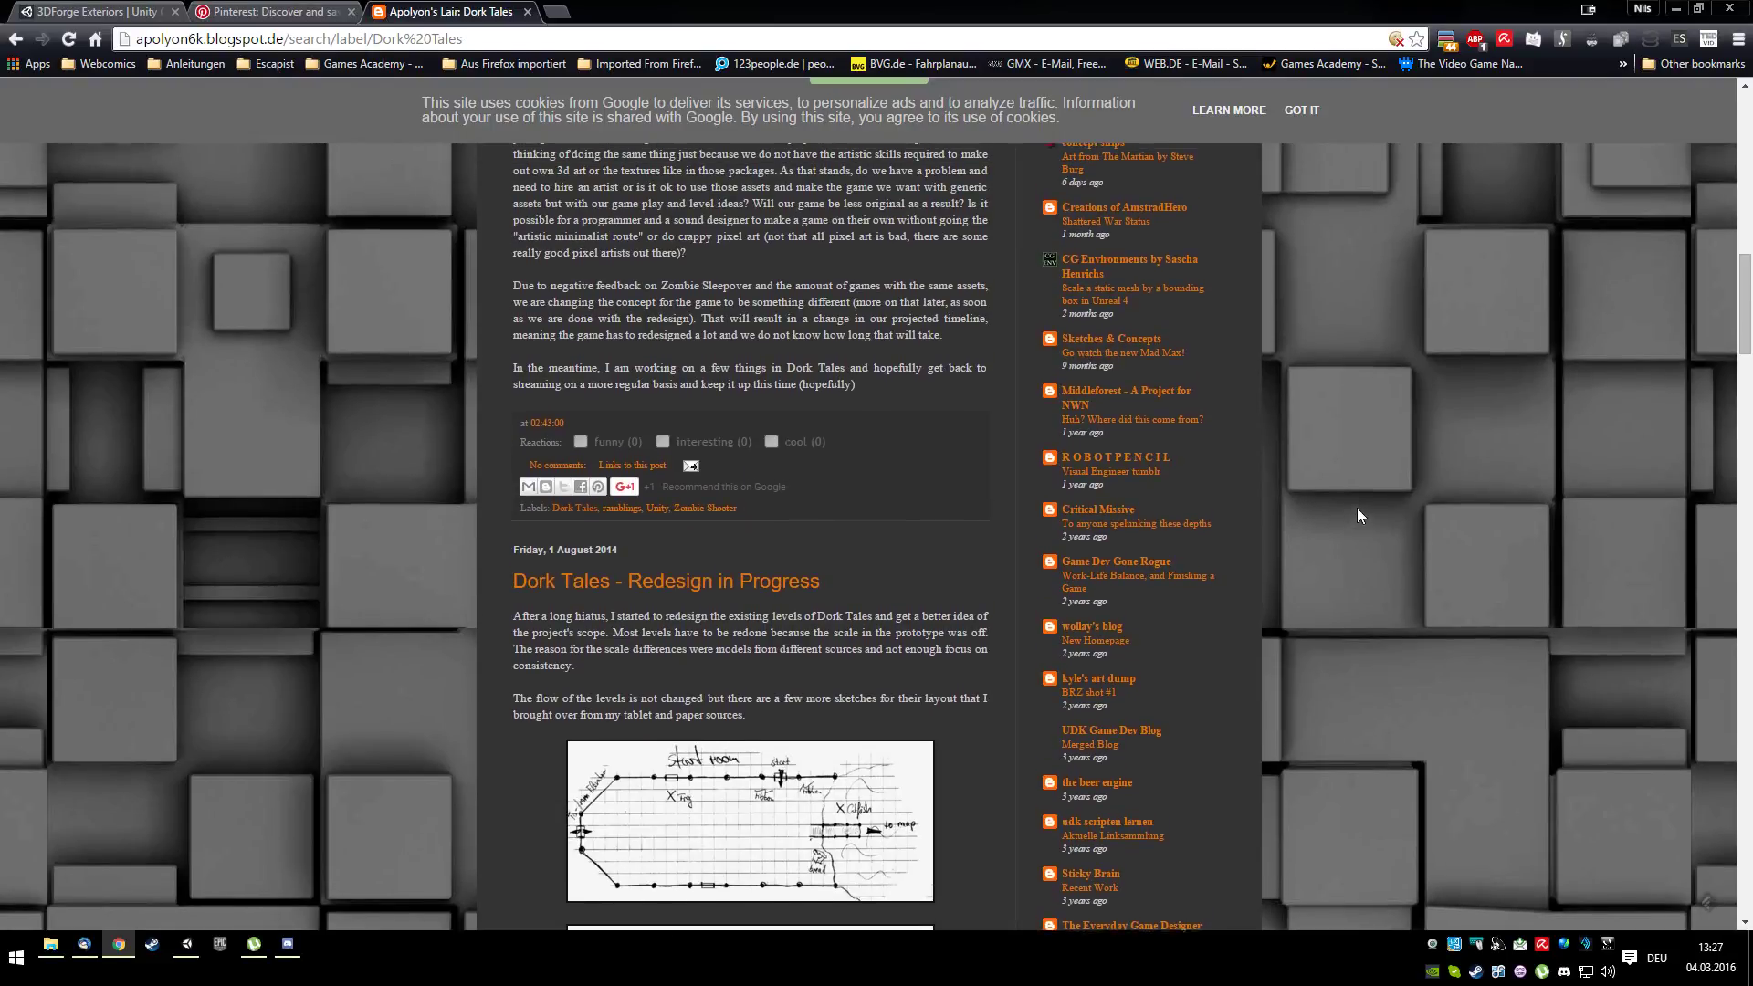
pyautogui.scroll(2, 1357, 508)
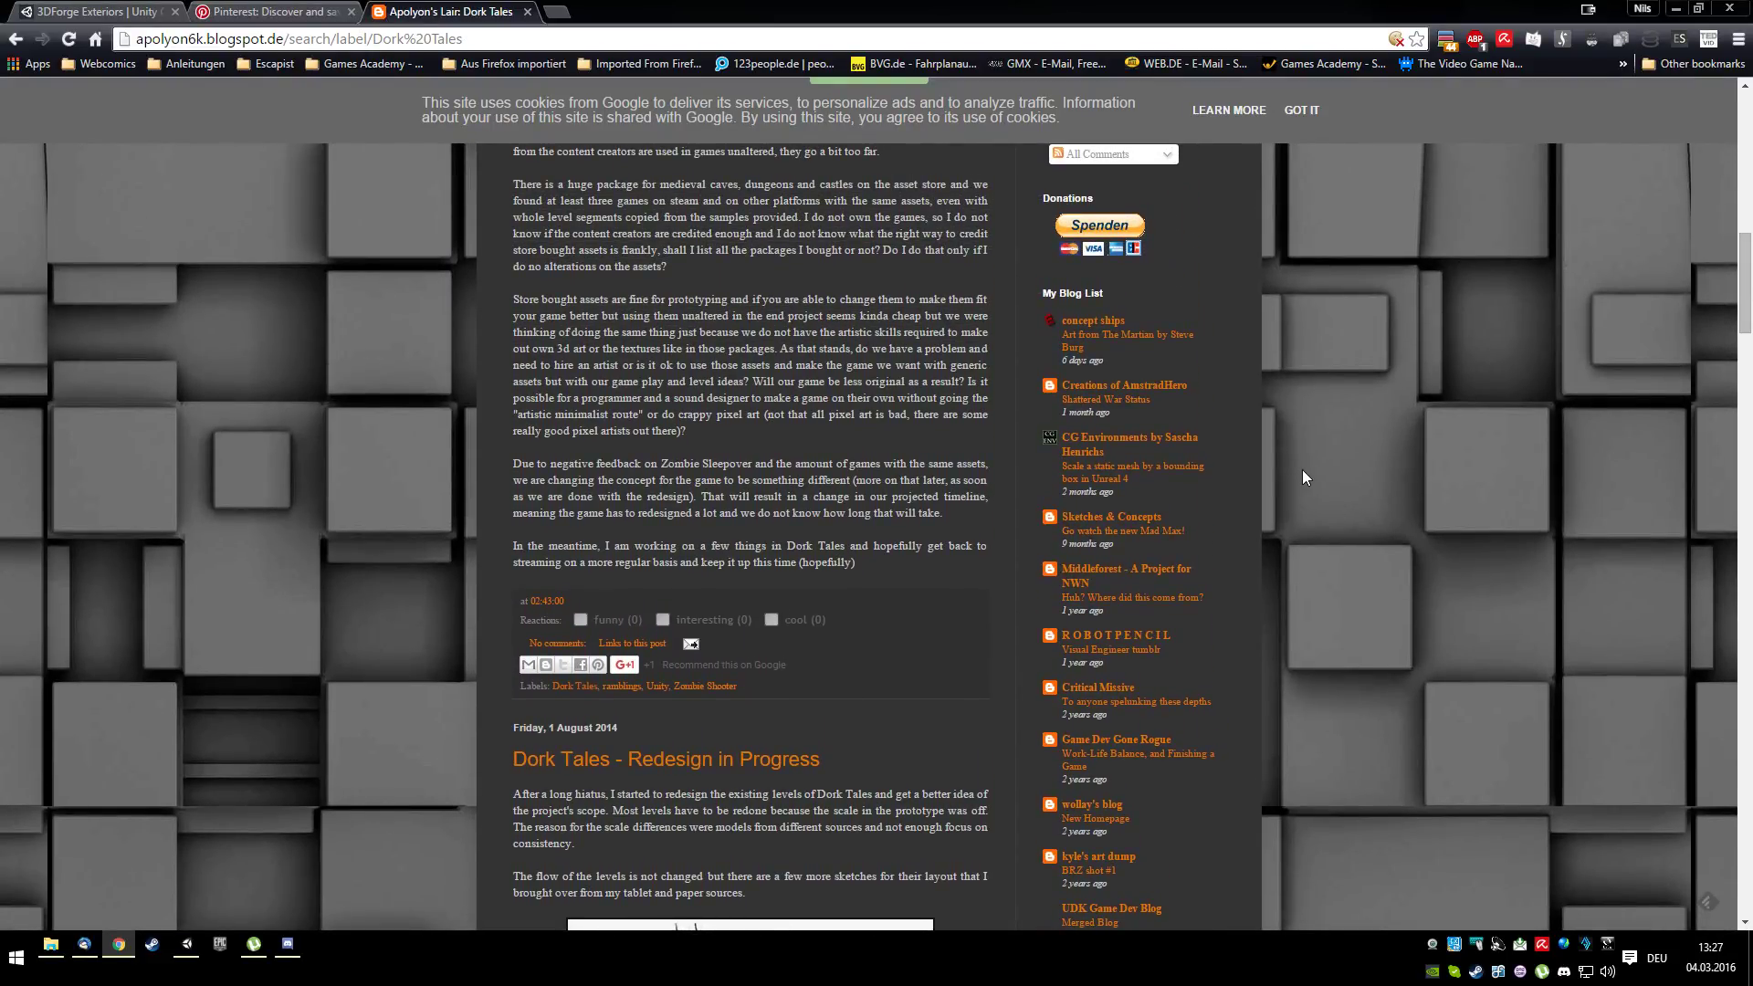
# Switch back to Unity, collapse the Coverage GameObject Spawner group and select the terrain object under Gaia Environment
pyautogui.click(1673, 10)
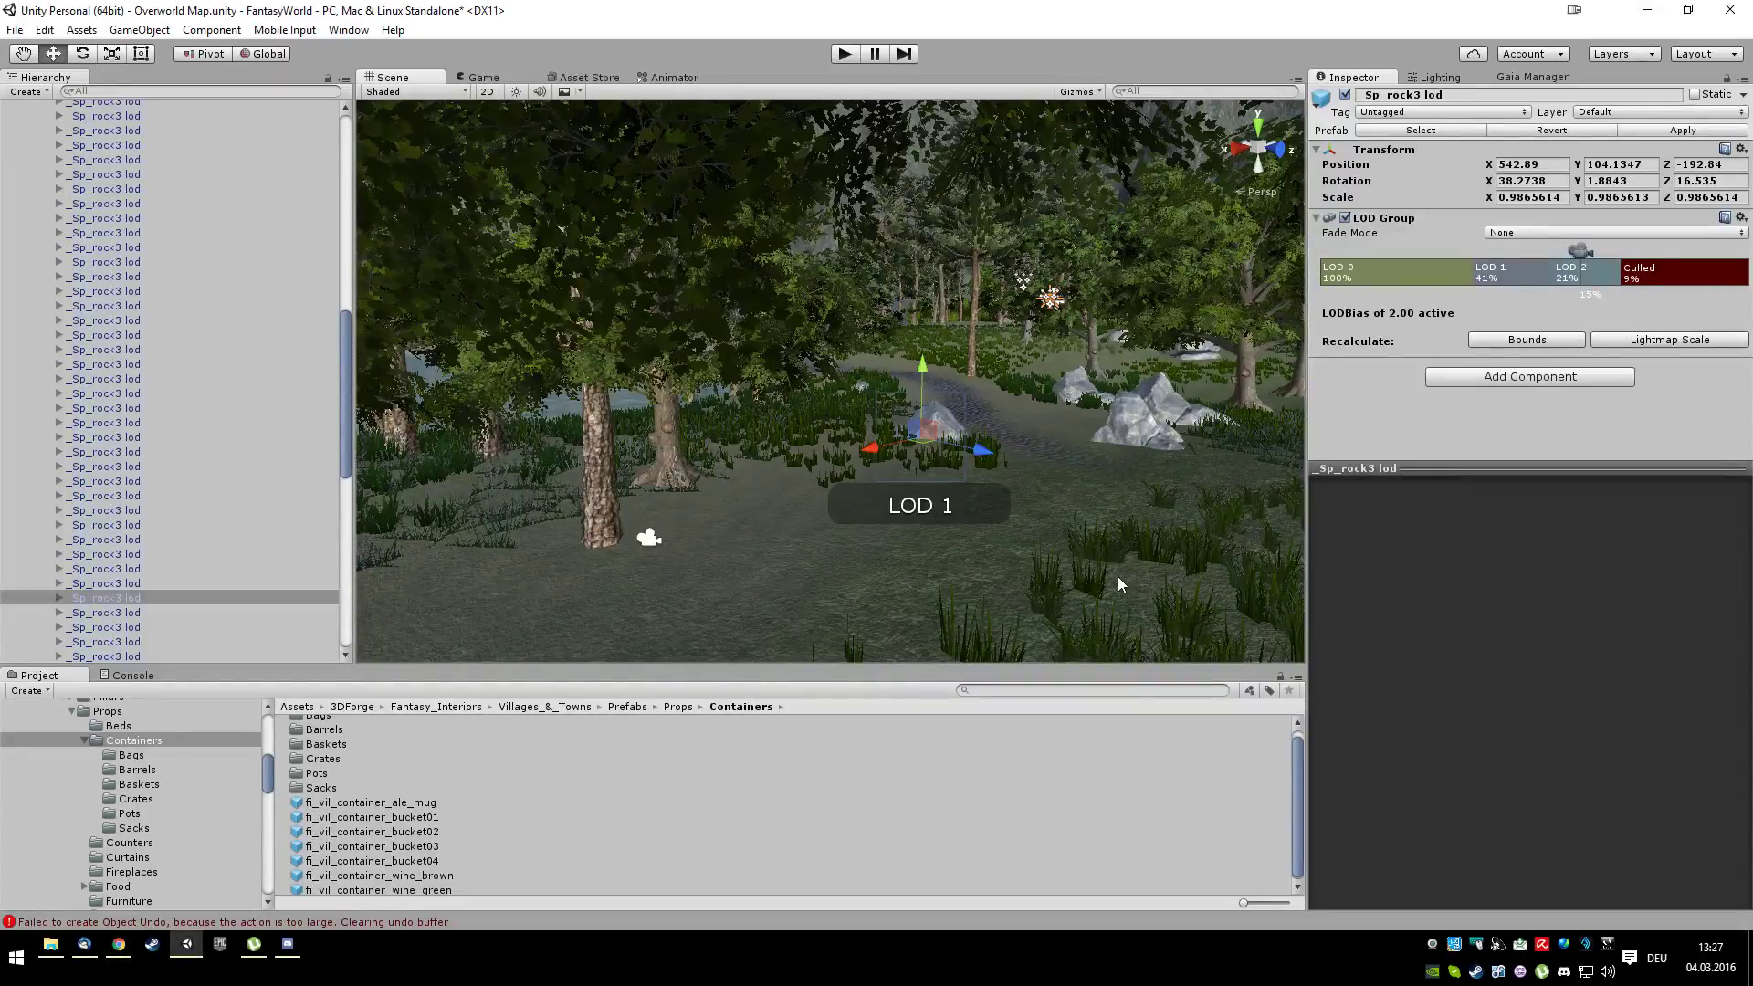
pyautogui.scroll(3, 1124, 585)
pyautogui.scroll(-3, 1126, 586)
pyautogui.scroll(-1, 1125, 586)
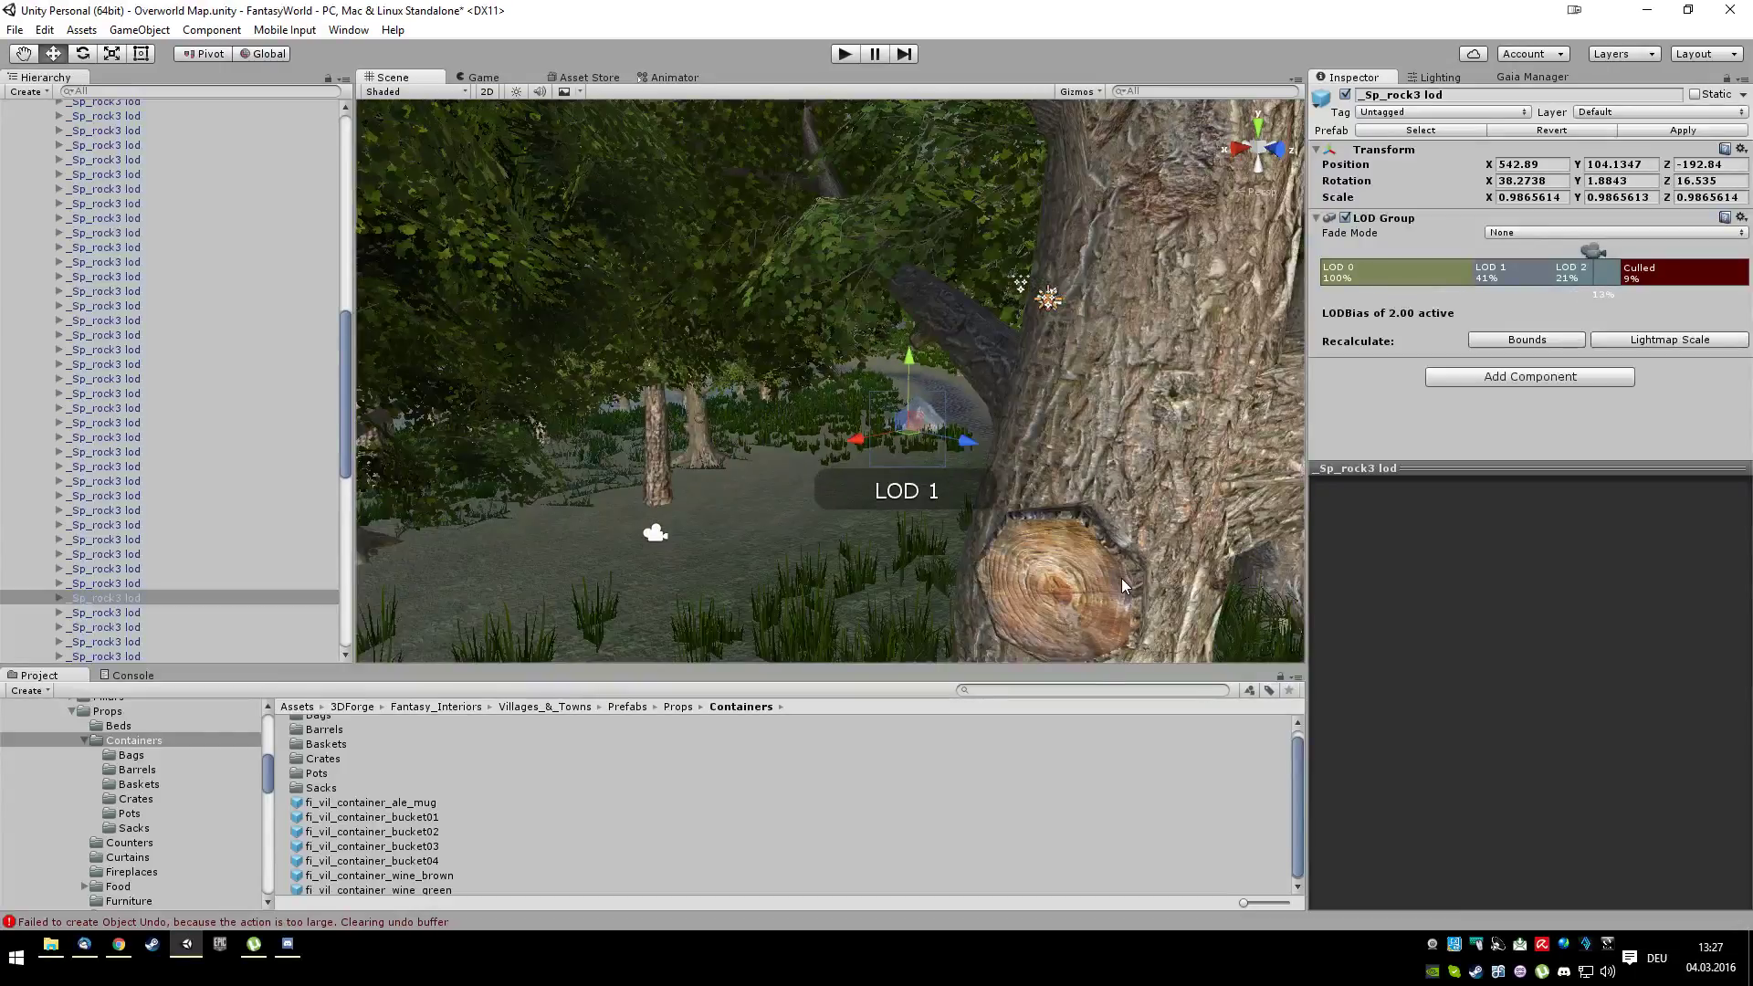
pyautogui.scroll(3, 1053, 490)
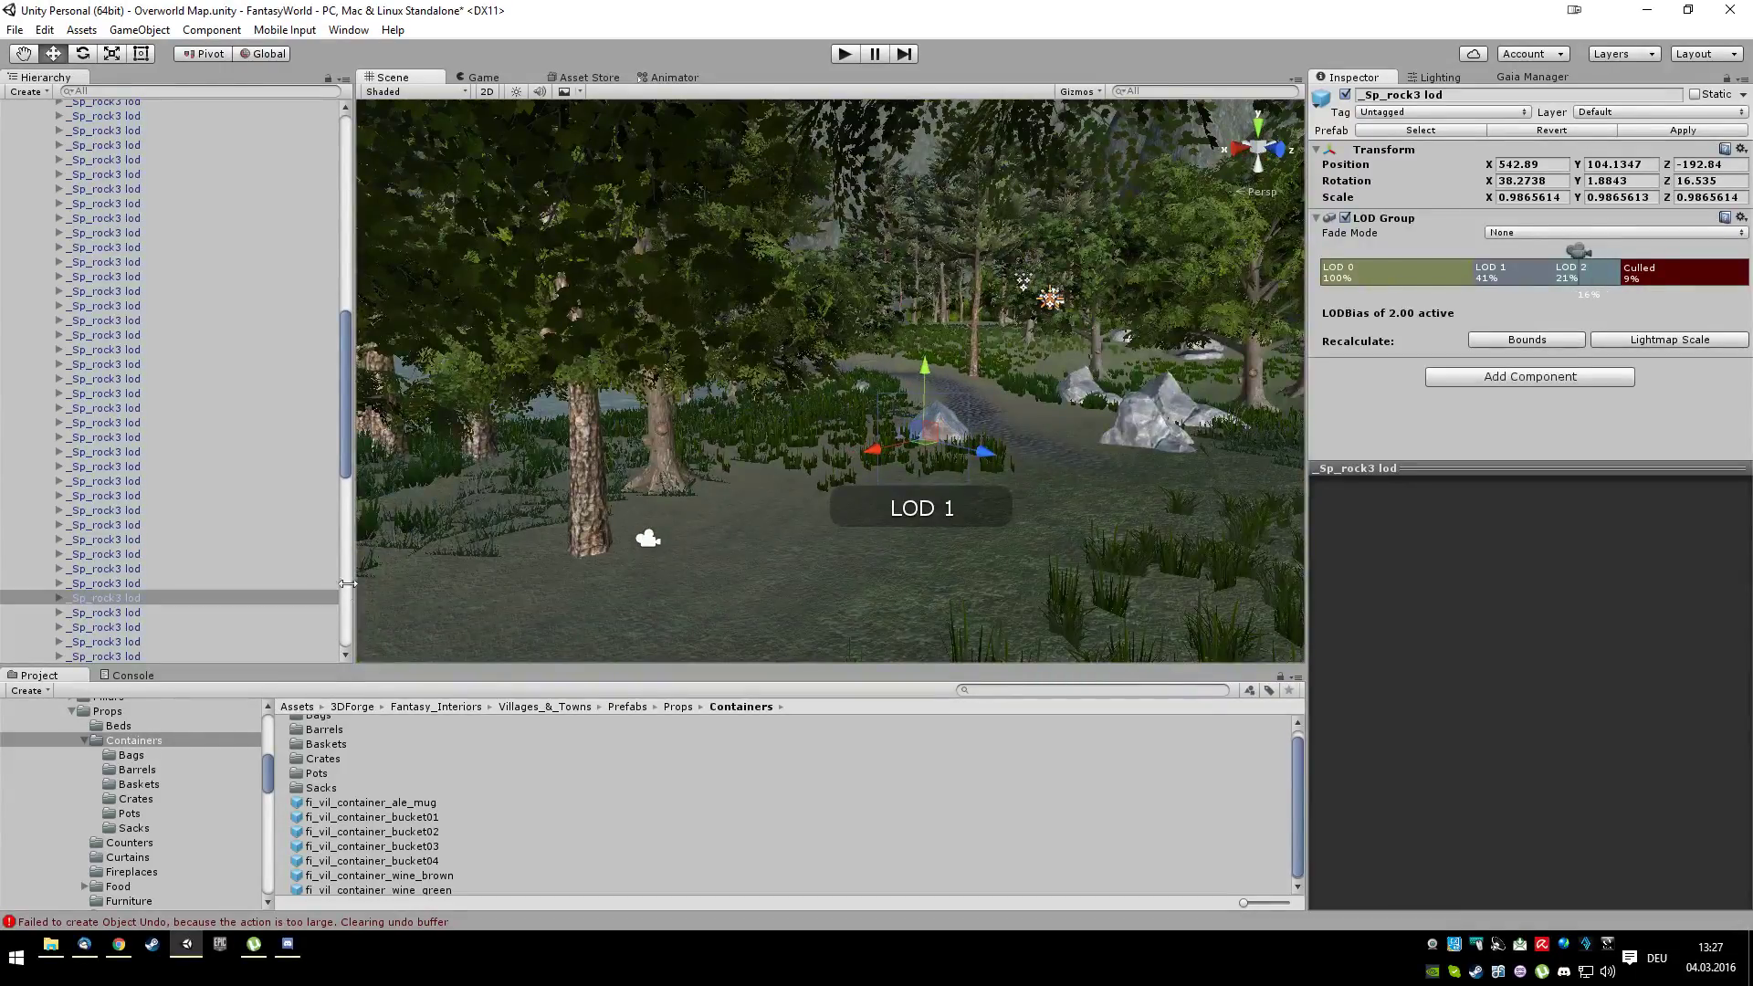
pyautogui.moveTo(347, 392); pyautogui.dragTo(364, 191)
pyautogui.click(45, 272)
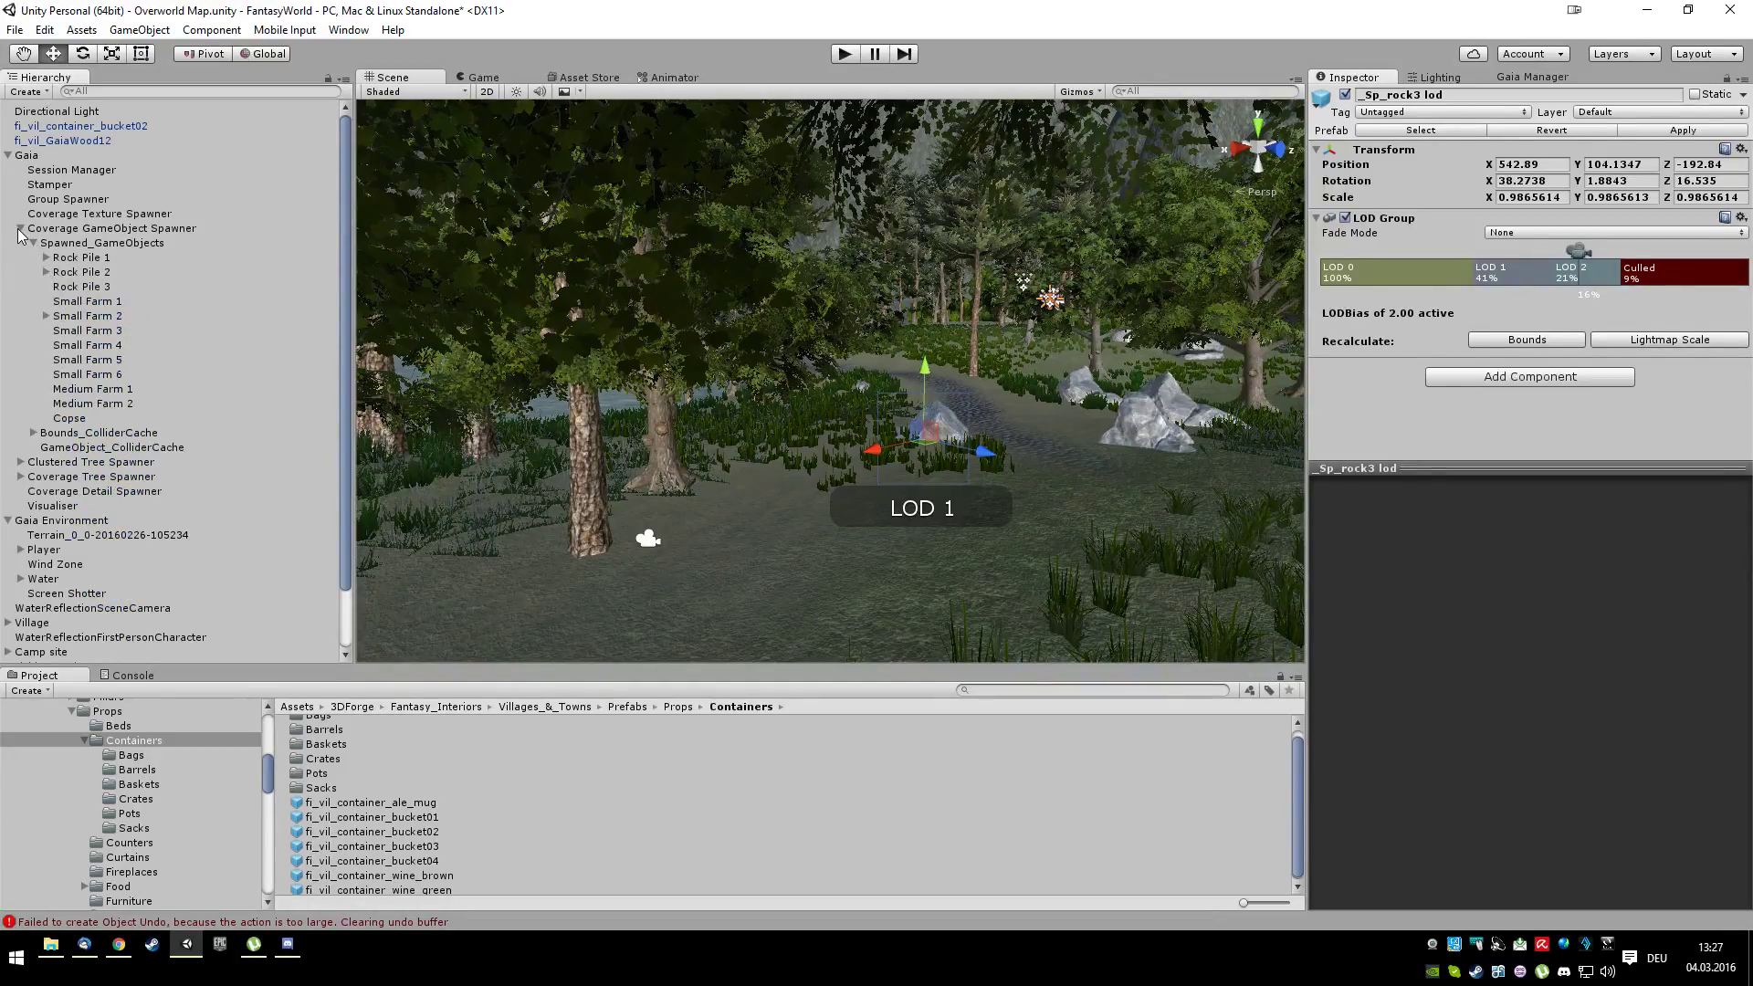
pyautogui.click(20, 228)
pyautogui.click(110, 316)
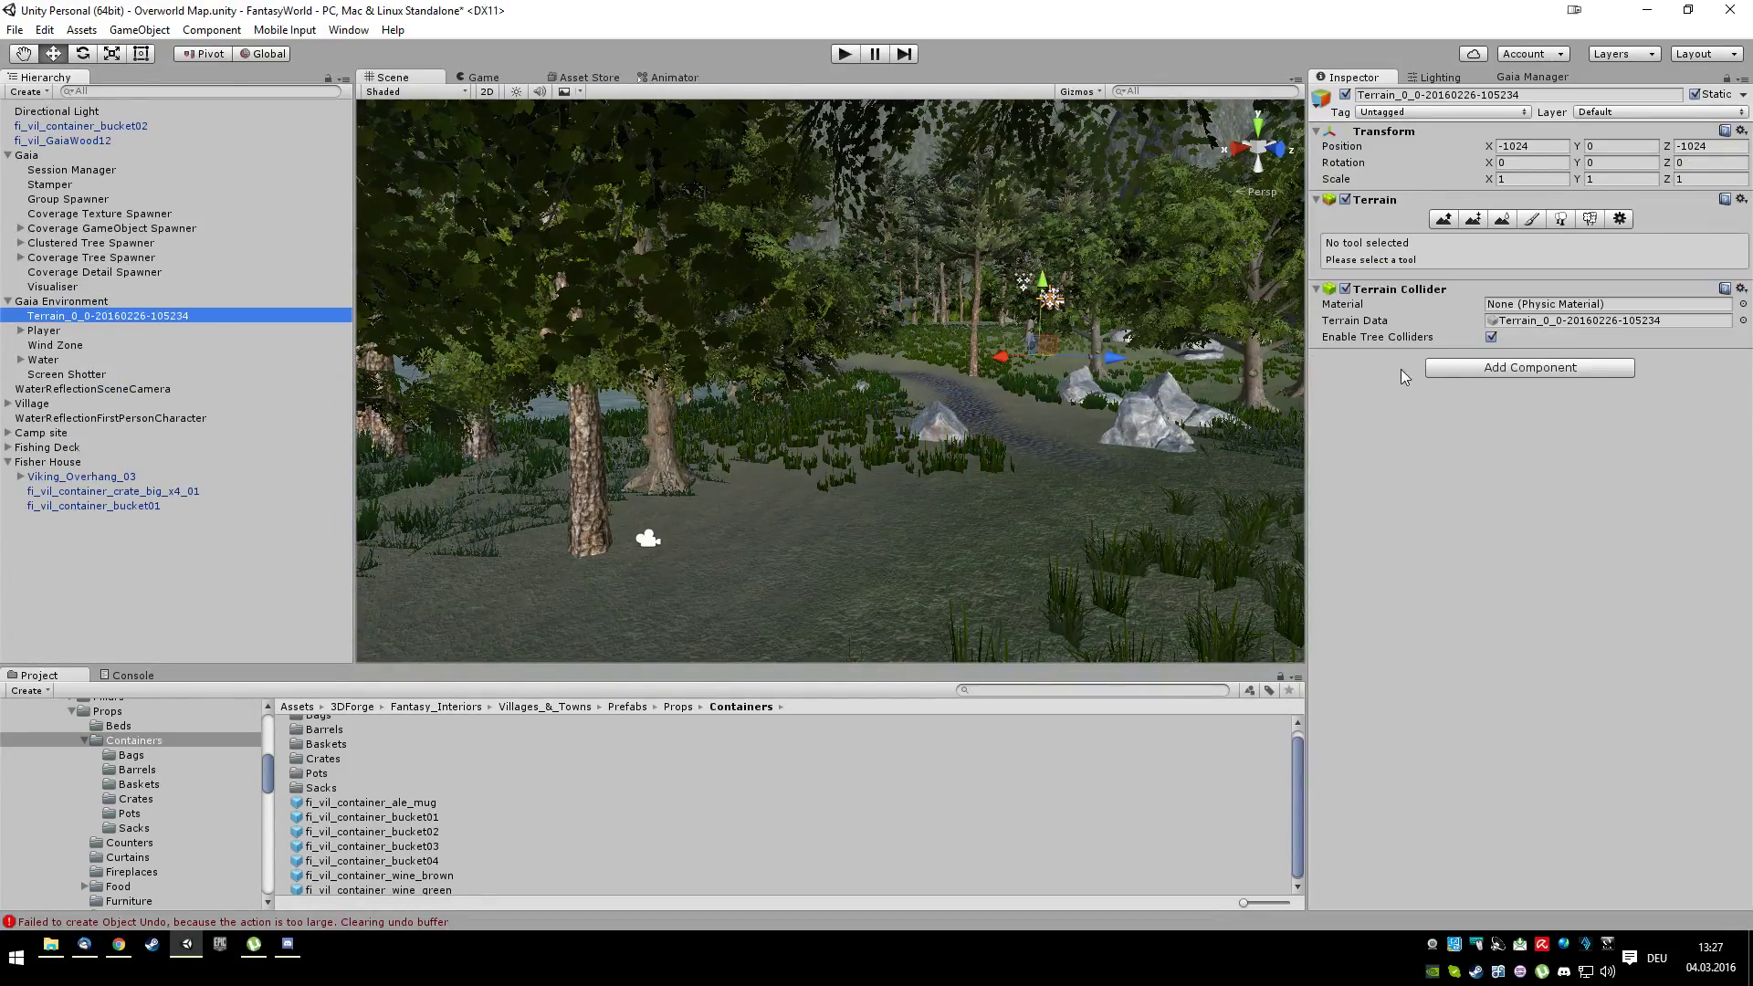
# Paint the cobblestone texture onto the terrain at brush size 7, continuing the path from the rocks toward the near shore
pyautogui.click(1534, 220)
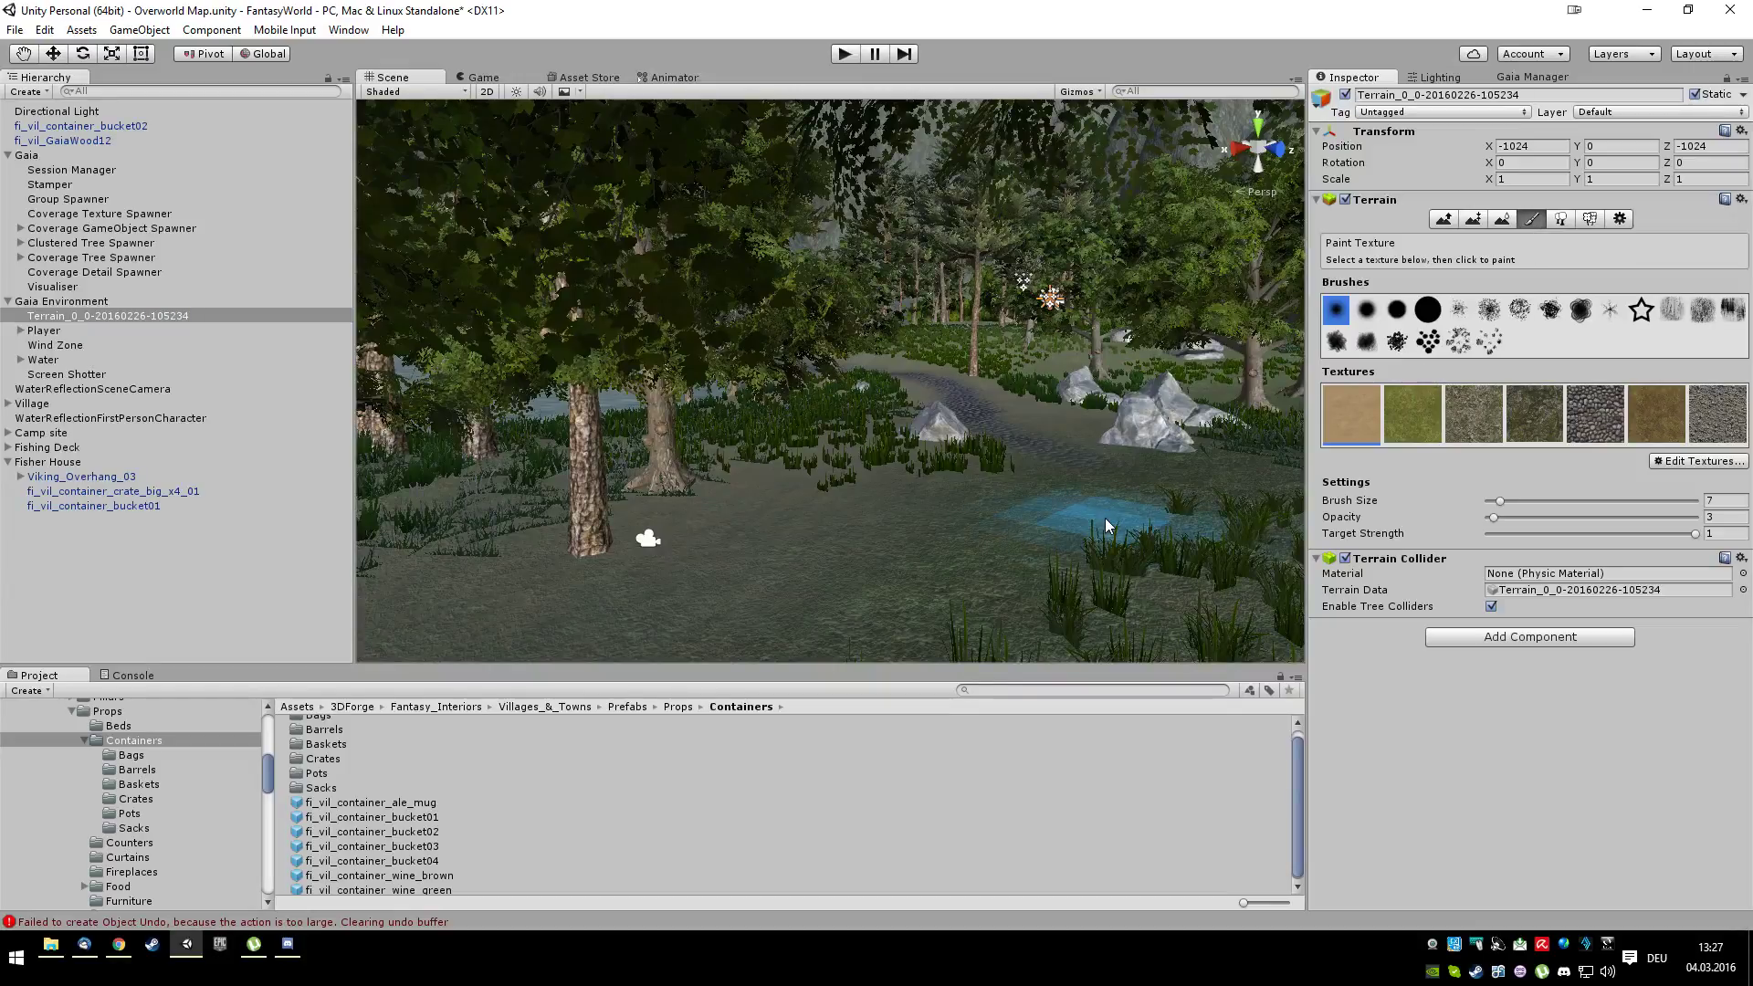
pyautogui.click(1594, 425)
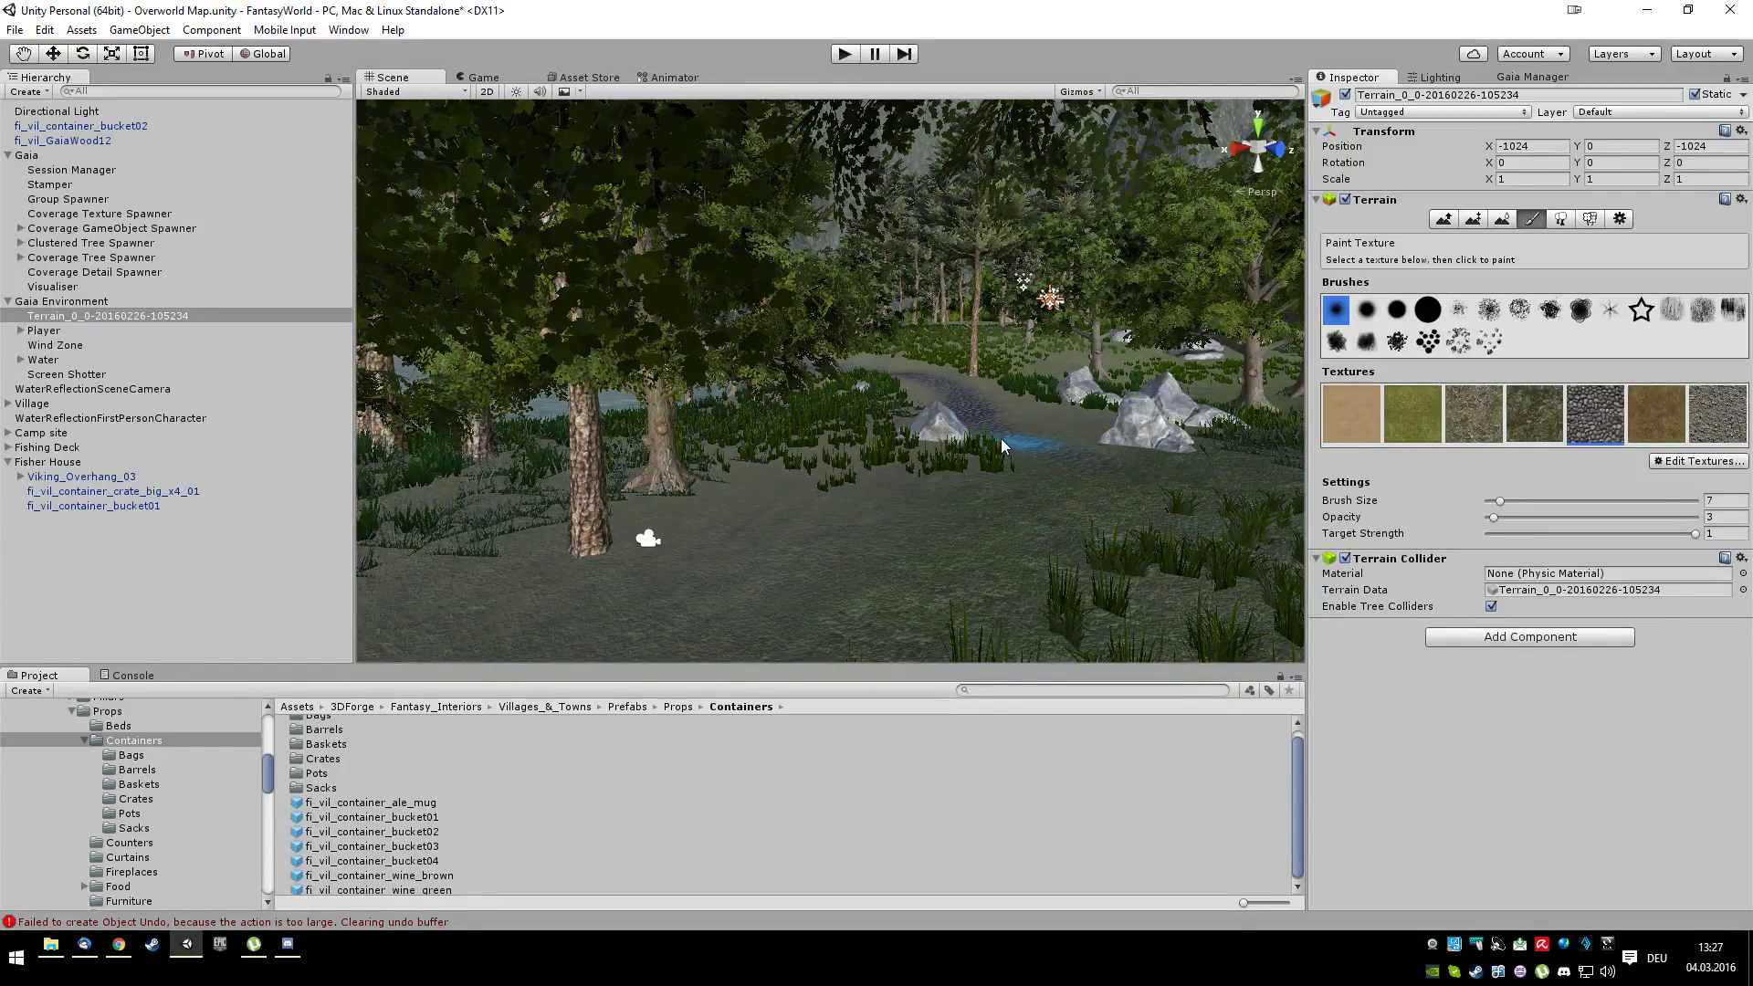
pyautogui.moveTo(1006, 440)
pyautogui.mouseDown()
pyautogui.moveTo(1027, 453)
pyautogui.moveTo(1027, 492)
pyautogui.moveTo(838, 555)
pyautogui.moveTo(1017, 468)
pyautogui.moveTo(907, 546)
pyautogui.moveTo(1015, 475)
pyautogui.moveTo(1015, 445)
pyautogui.moveTo(1028, 497)
pyautogui.moveTo(1042, 456)
pyautogui.moveTo(961, 534)
pyautogui.moveTo(781, 594)
pyautogui.moveTo(835, 584)
pyautogui.mouseUp()
pyautogui.scroll(-2, 823, 580)
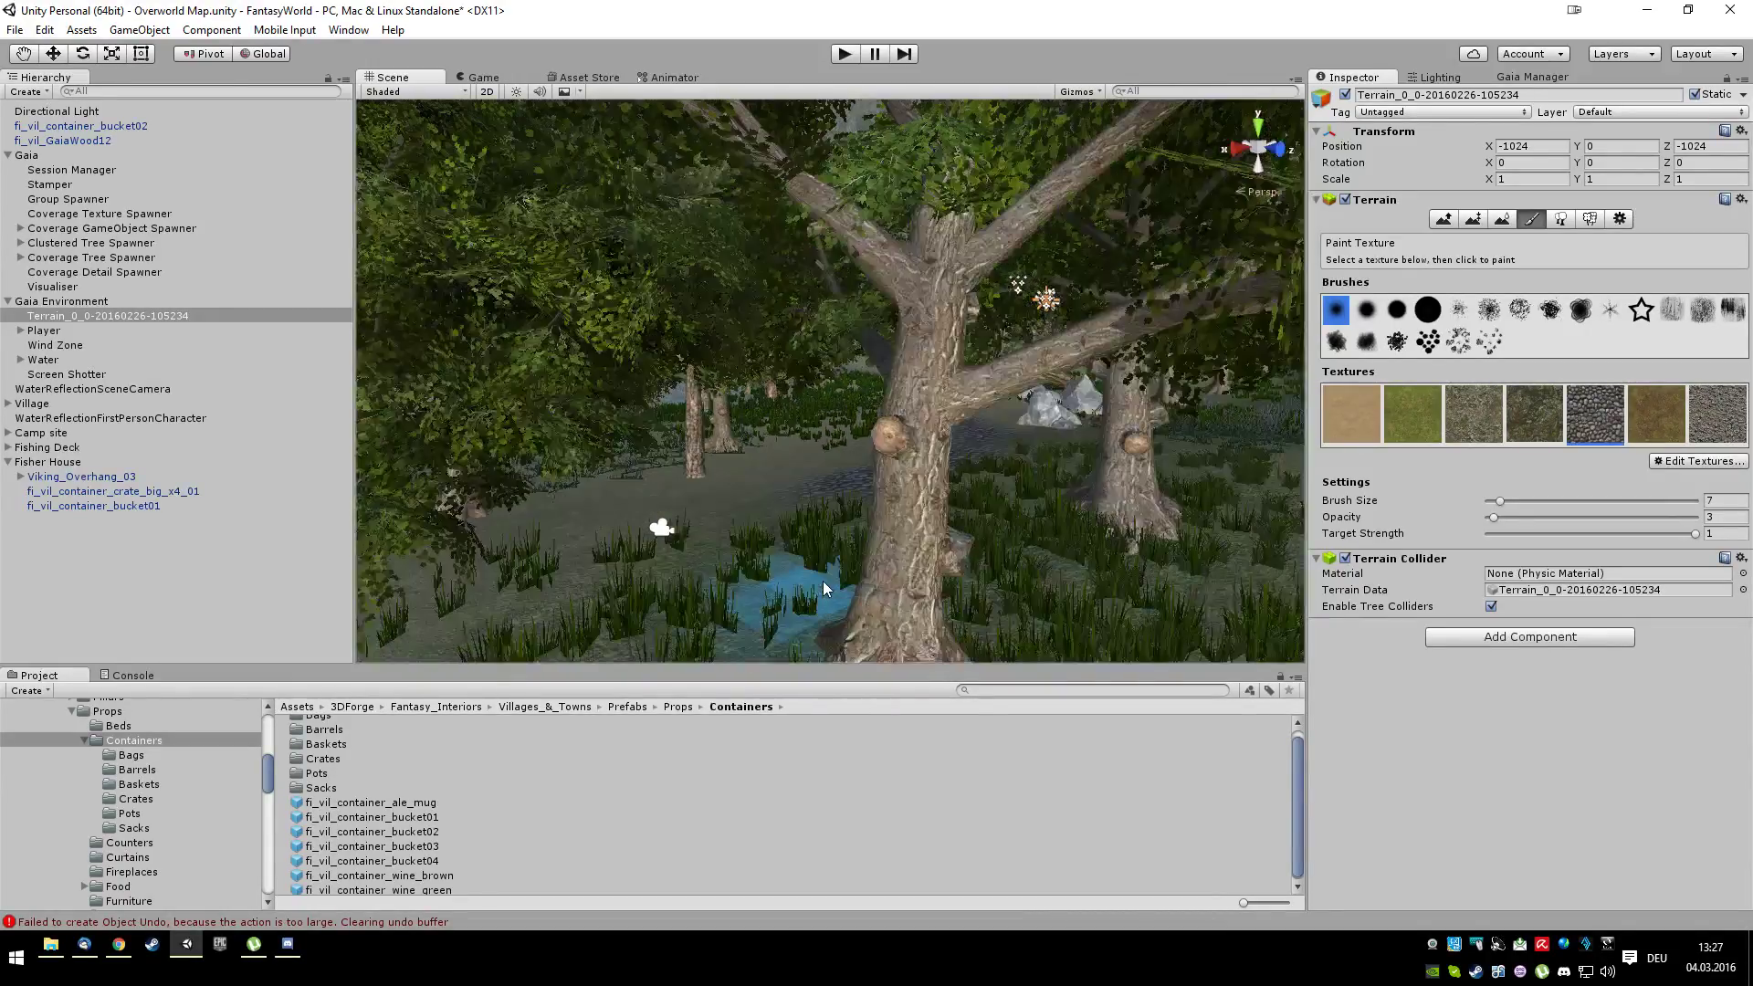
pyautogui.moveTo(828, 602); pyautogui.dragTo(1027, 564, button='right')
pyautogui.press('s')
pyautogui.moveTo(1219, 385); pyautogui.dragTo(1205, 394)
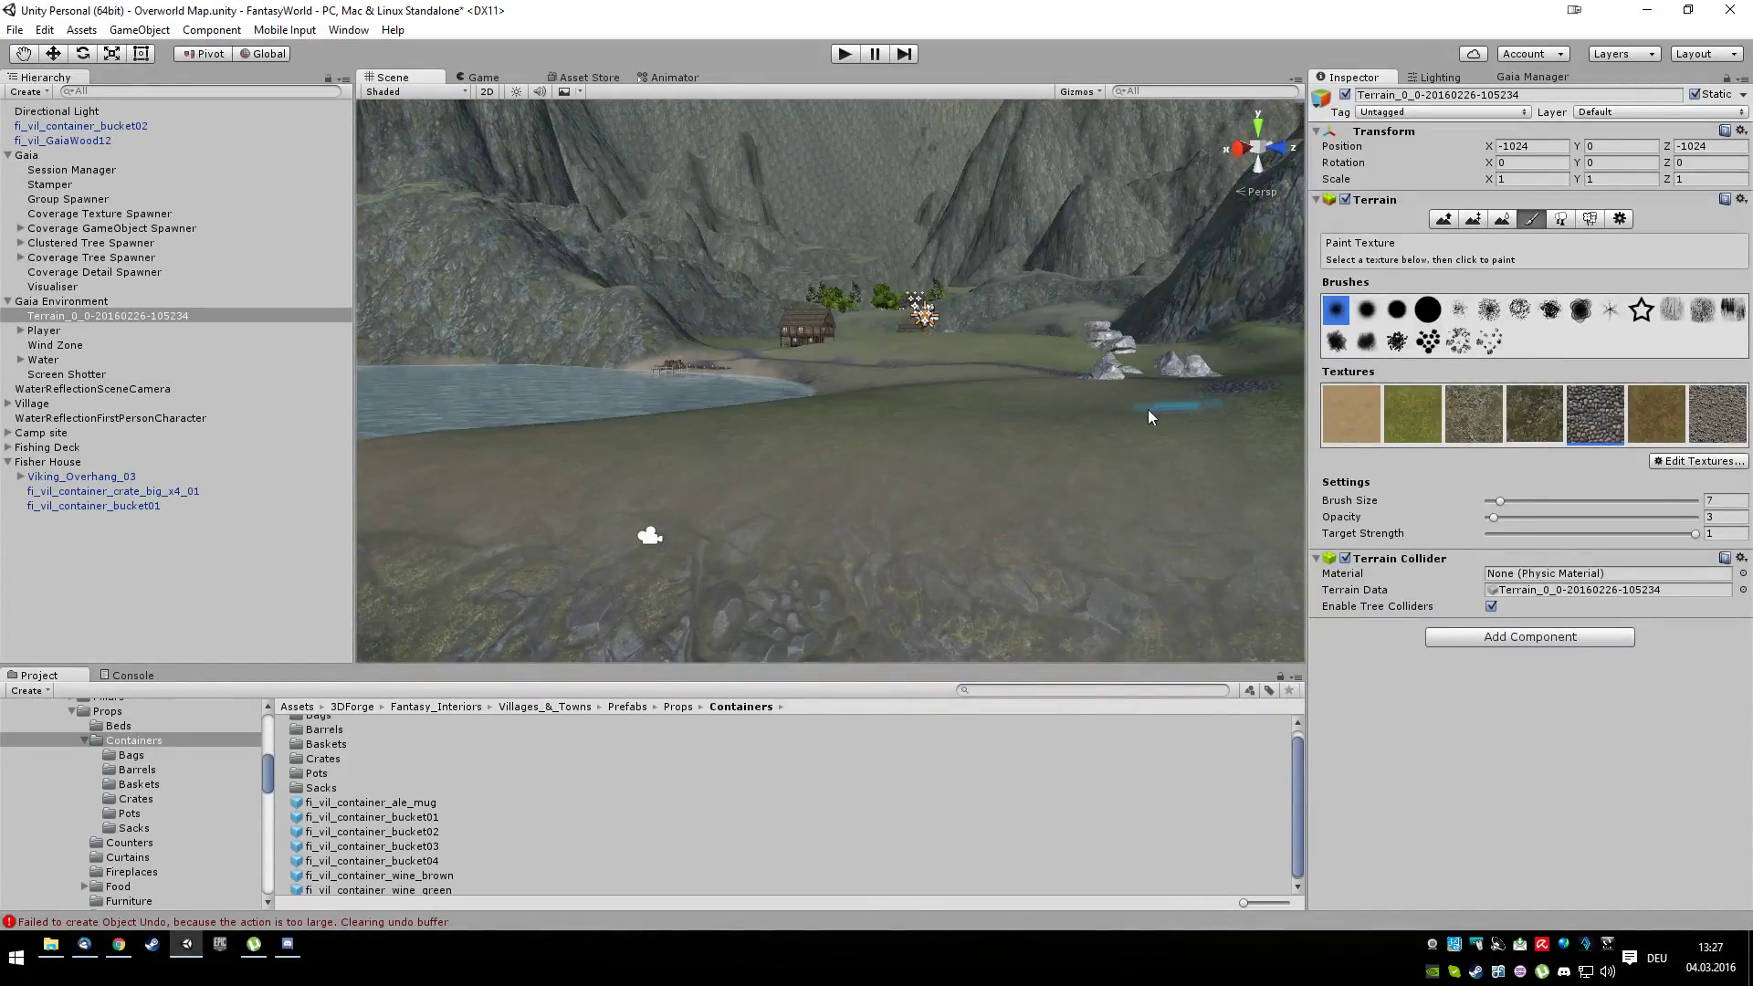
pyautogui.moveTo(1072, 472); pyautogui.dragTo(1106, 426)
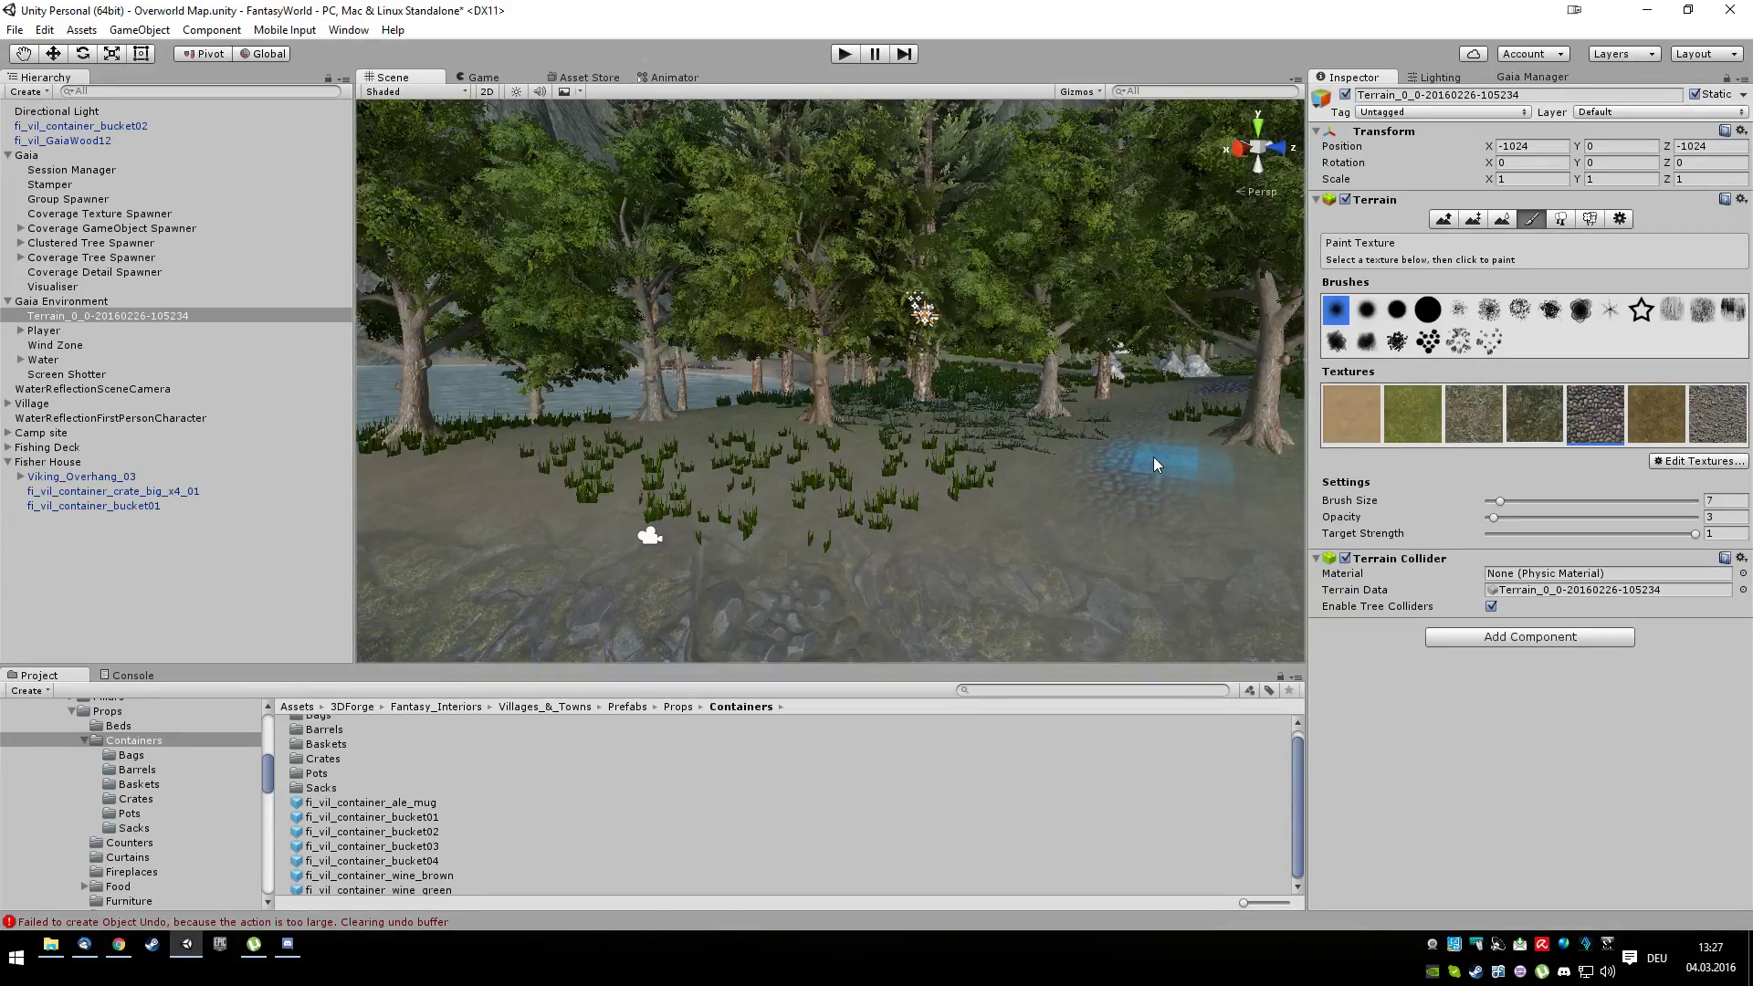
# Fill in the cobblestone between the rocks and the new stretch, extending the path down toward the near shoreline
pyautogui.moveTo(1154, 456)
pyautogui.mouseDown(button='right')
pyautogui.moveTo(1119, 493)
pyautogui.moveTo(1152, 480)
pyautogui.mouseUp(button='right')
pyautogui.press('a')
pyautogui.moveTo(1192, 421)
pyautogui.mouseDown()
pyautogui.moveTo(1137, 437)
pyautogui.moveTo(1098, 542)
pyautogui.moveTo(1106, 485)
pyautogui.mouseUp()
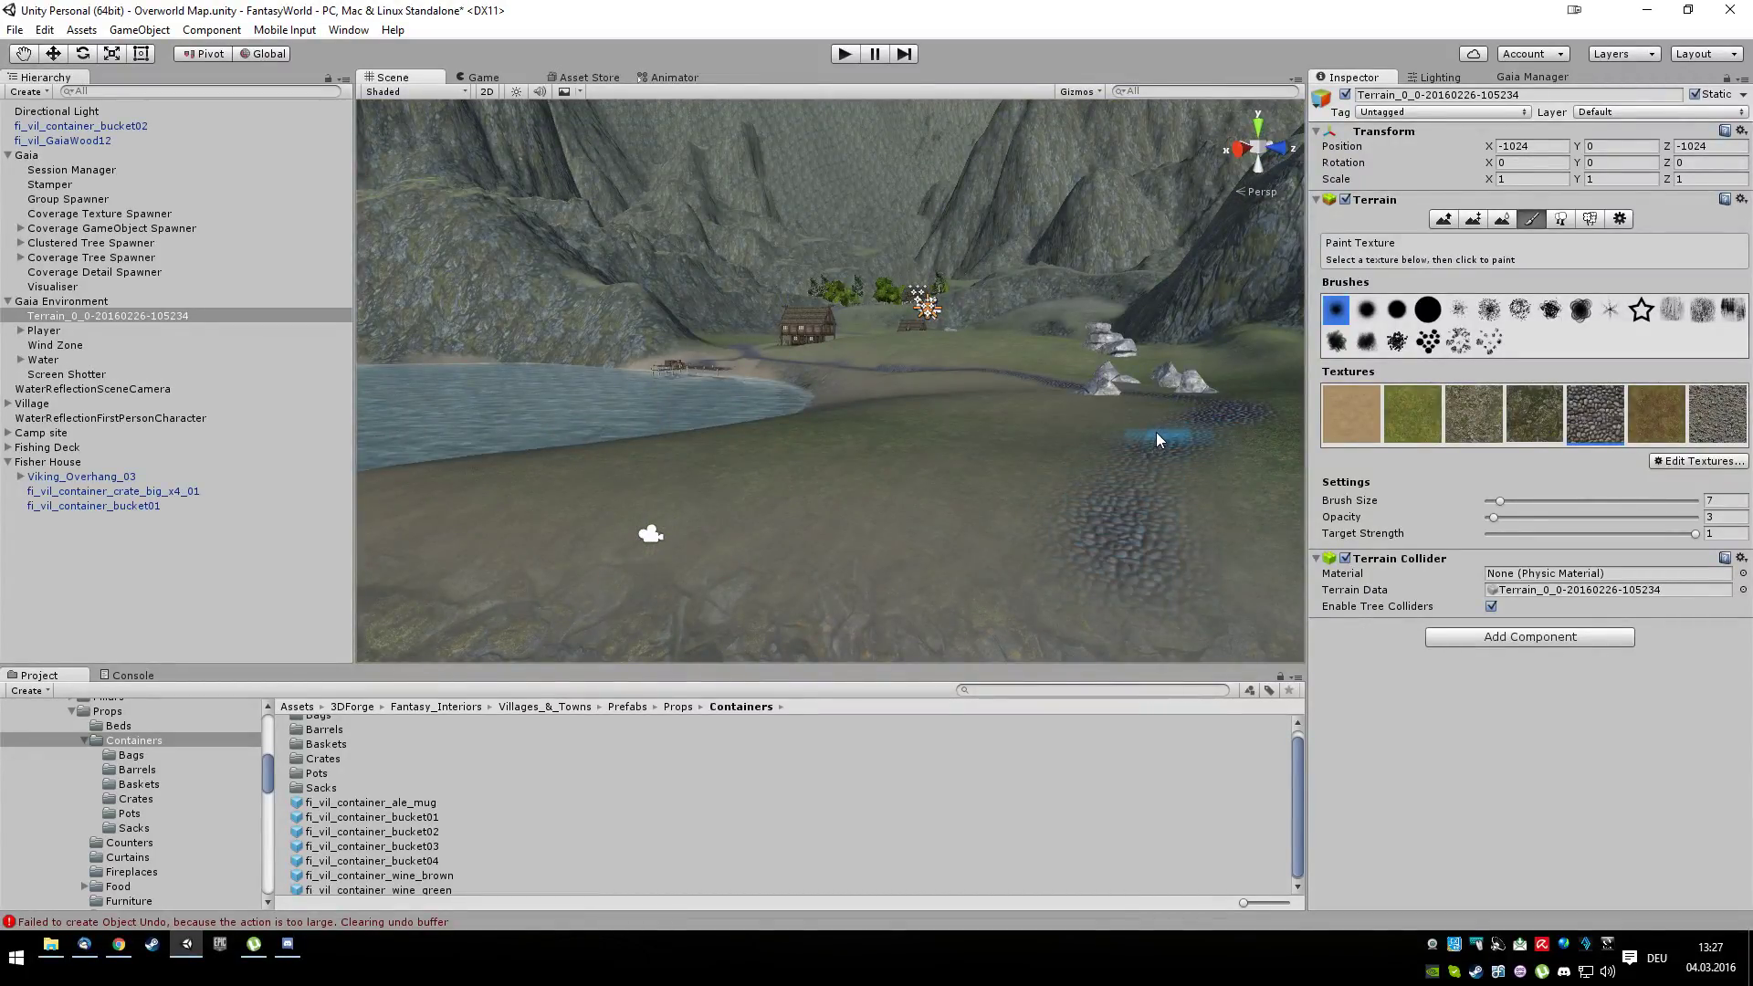
pyautogui.moveTo(1162, 435)
pyautogui.mouseDown()
pyautogui.moveTo(1196, 419)
pyautogui.moveTo(1097, 491)
pyautogui.moveTo(1120, 552)
pyautogui.moveTo(1103, 490)
pyautogui.moveTo(1164, 449)
pyautogui.moveTo(1131, 568)
pyautogui.mouseUp()
pyautogui.scroll(-2, 1180, 574)
pyautogui.moveTo(1129, 564); pyautogui.dragTo(1128, 564, button='right')
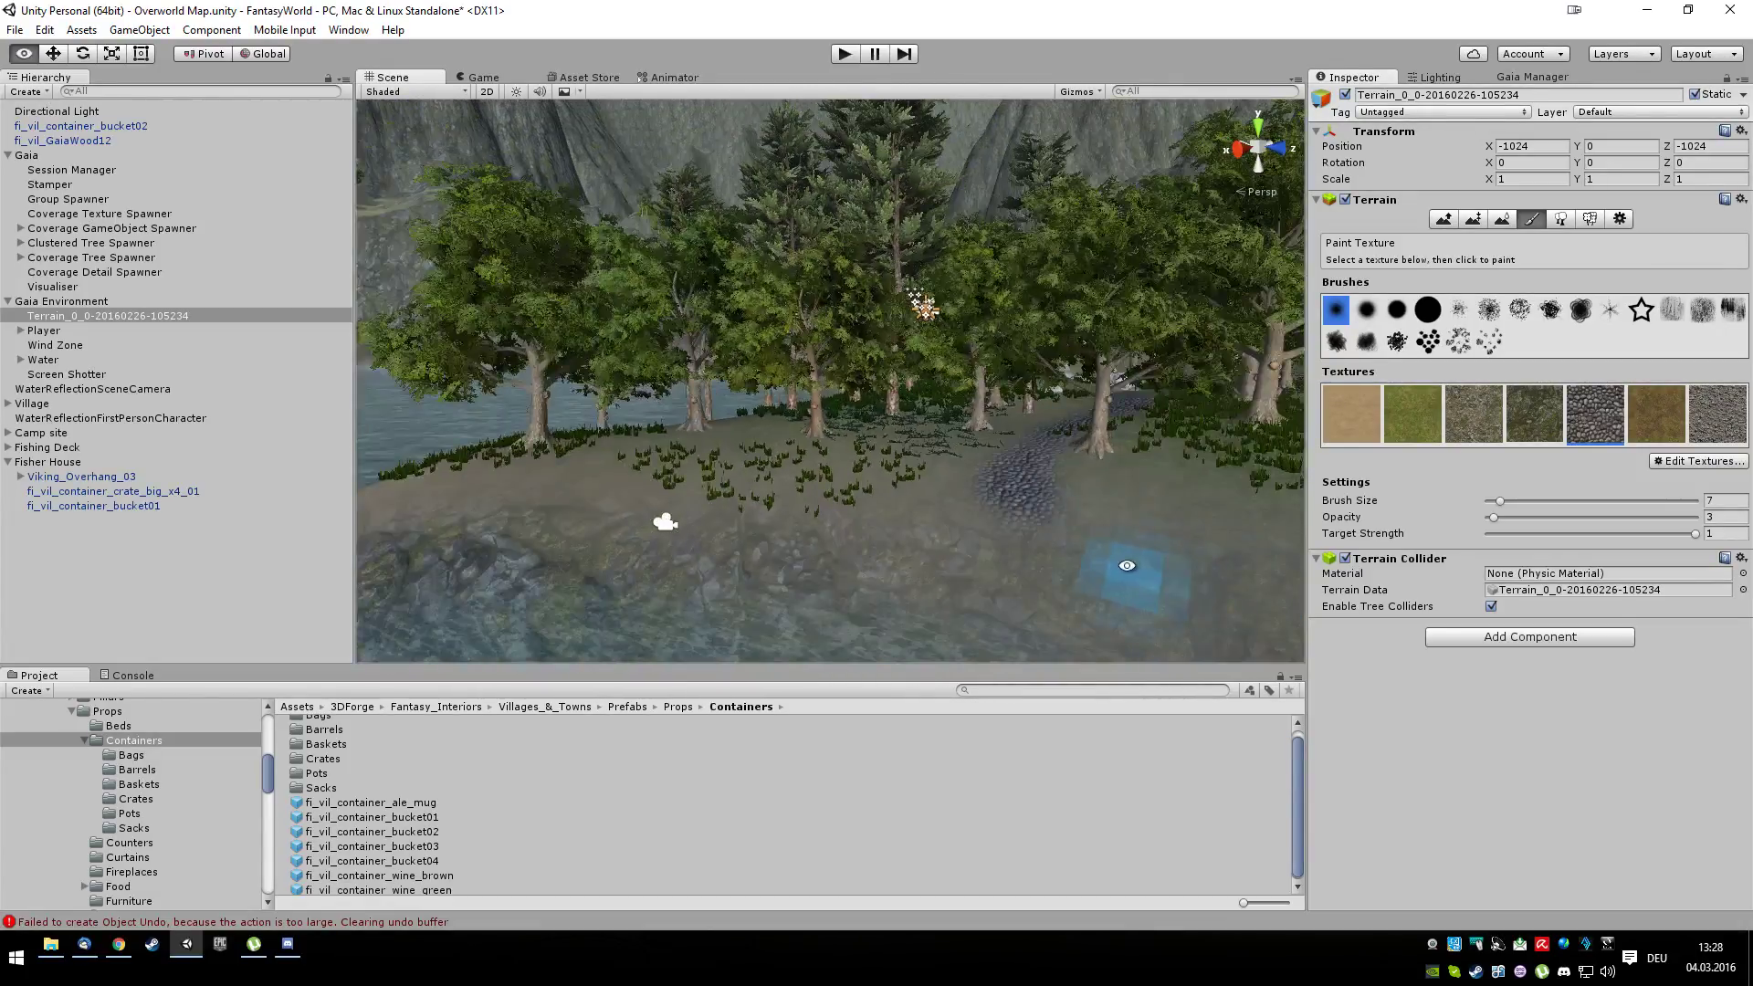
pyautogui.moveTo(1126, 564)
pyautogui.keyDown('alt'); pyautogui.mouseDown()
pyautogui.moveTo(1027, 566)
pyautogui.moveTo(1109, 573)
pyautogui.mouseUp(); pyautogui.keyUp('alt')
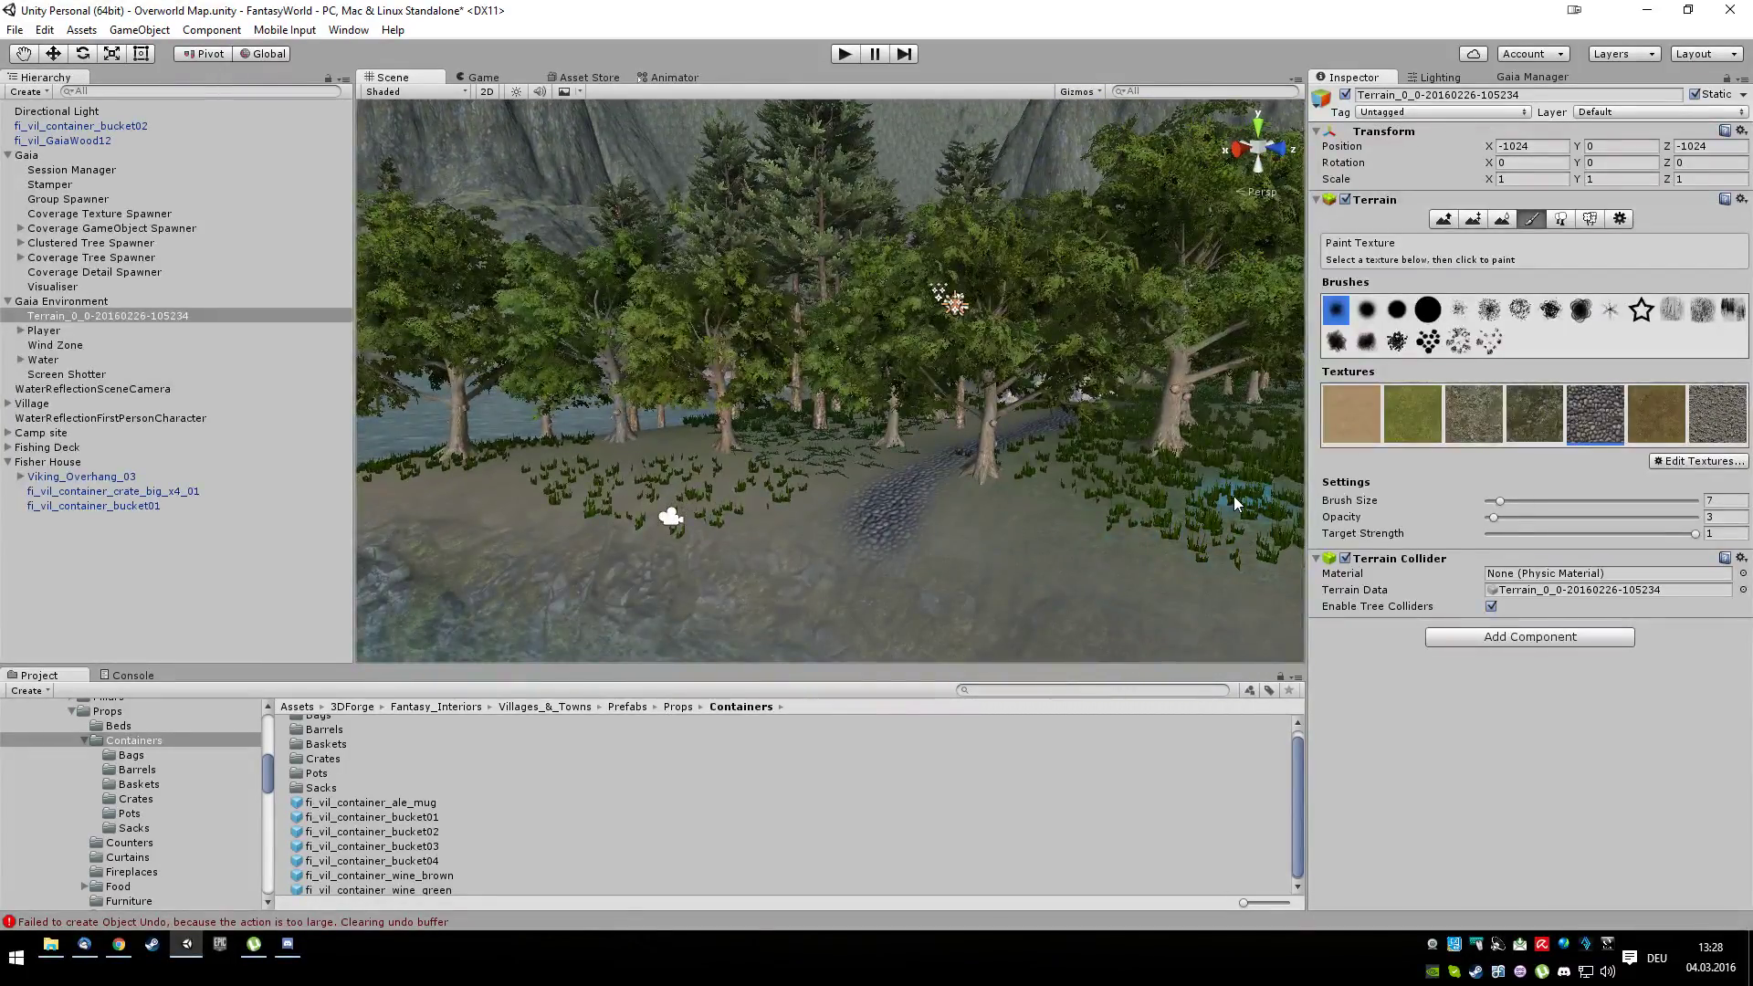
# Paint the sand texture over the lower end of the cobblestone path near the shoreline
pyautogui.click(1355, 426)
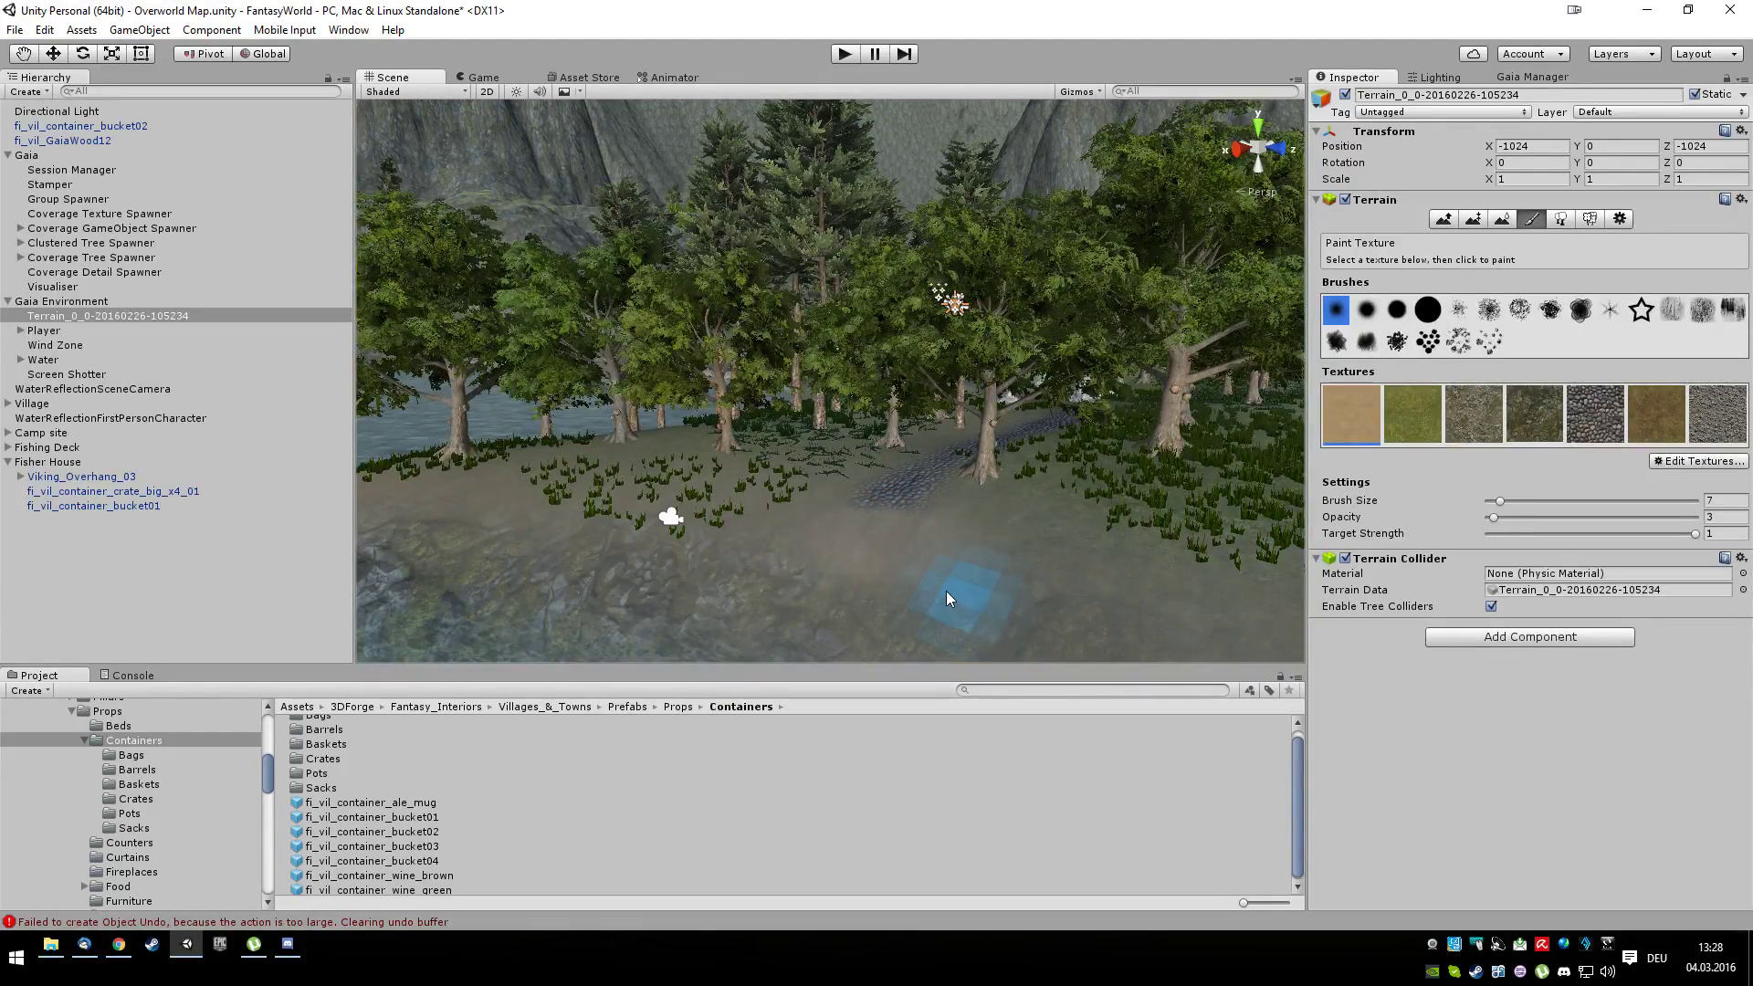
pyautogui.scroll(1, 946, 589)
pyautogui.scroll(-1, 946, 590)
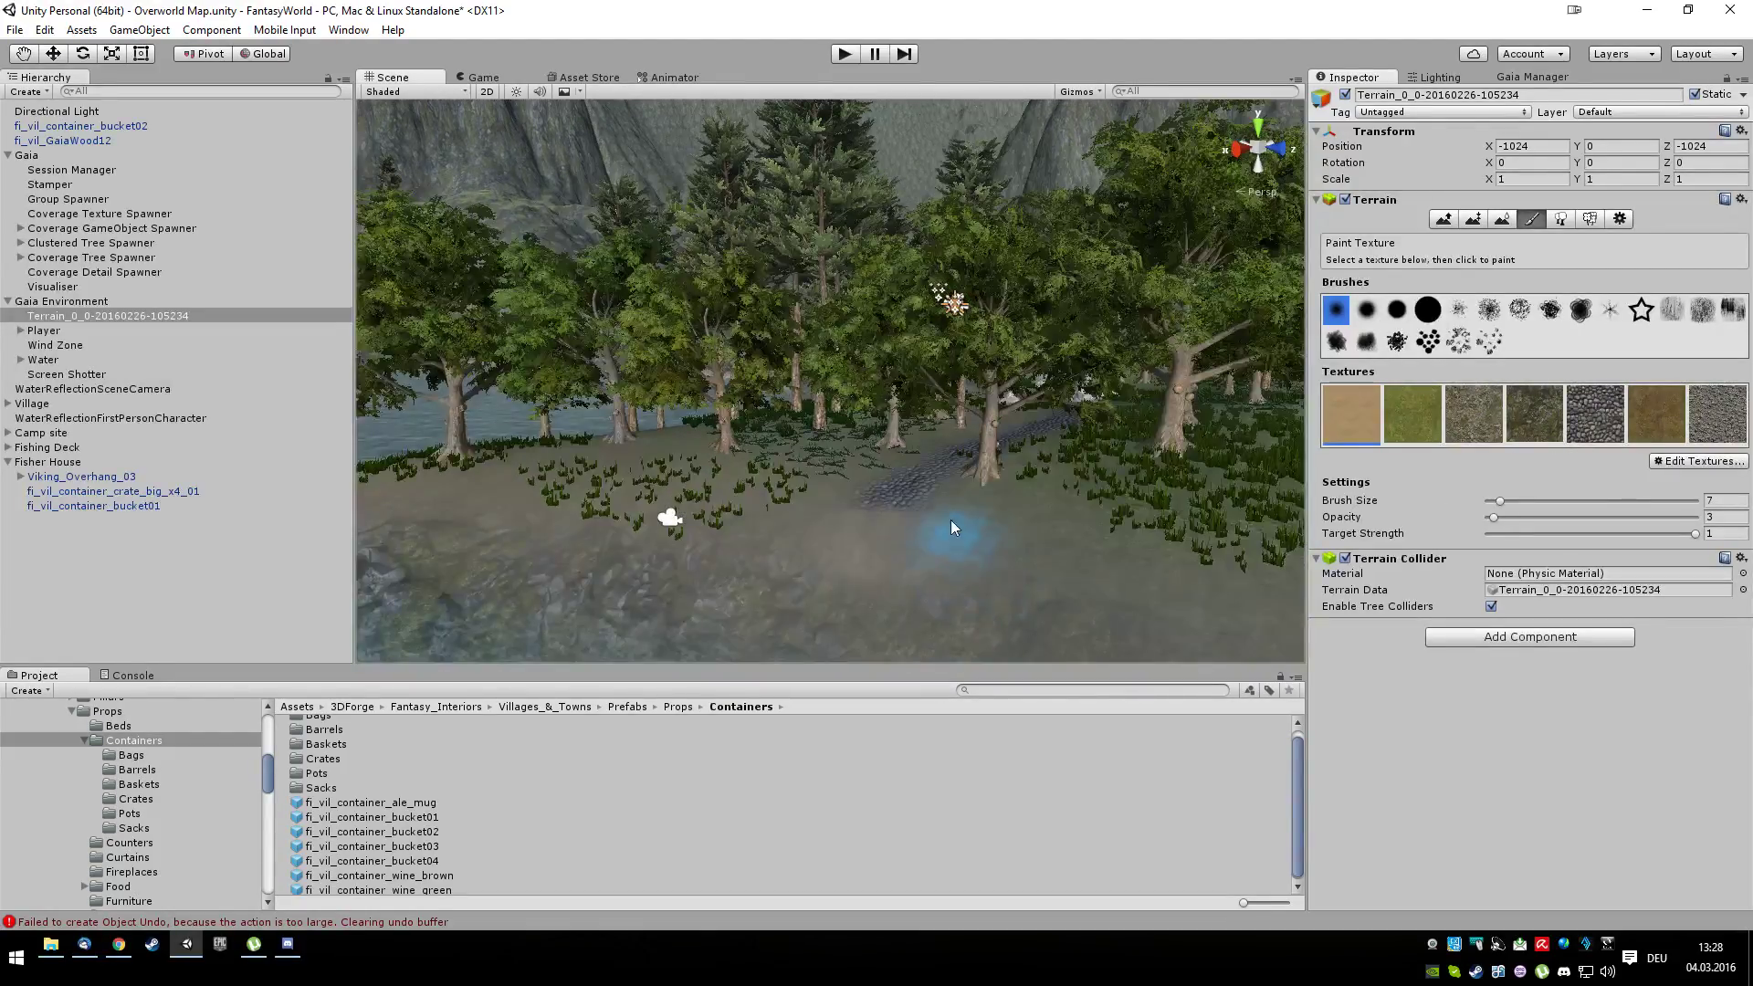
# Repaint the path's end with the cobblestone texture so it bends away from the water and runs along the shore slope
pyautogui.click(1607, 420)
pyautogui.moveTo(922, 460); pyautogui.dragTo(911, 469)
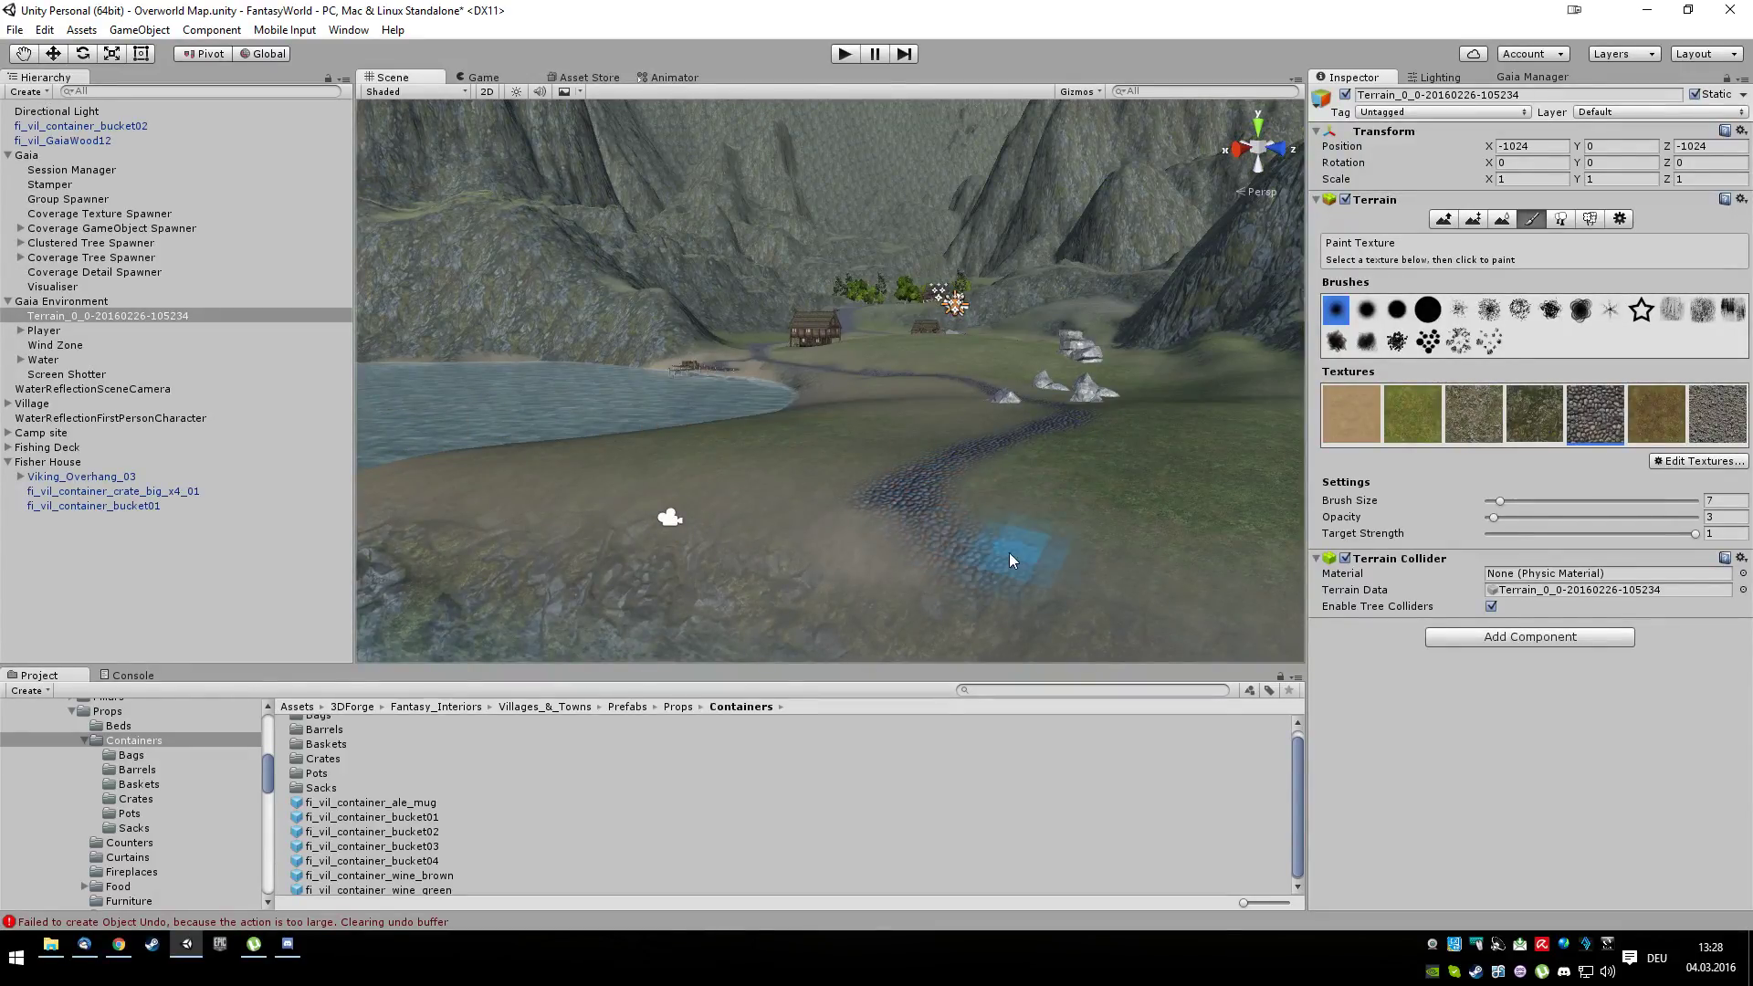
pyautogui.moveTo(1014, 560)
pyautogui.mouseDown()
pyautogui.moveTo(936, 517)
pyautogui.moveTo(1060, 561)
pyautogui.mouseUp()
pyautogui.press('w')
pyautogui.moveTo(1084, 562)
pyautogui.mouseDown(button='right')
pyautogui.moveTo(986, 551)
pyautogui.moveTo(1050, 552)
pyautogui.moveTo(1025, 539)
pyautogui.moveTo(939, 593)
pyautogui.moveTo(1004, 515)
pyautogui.mouseUp(button='right')
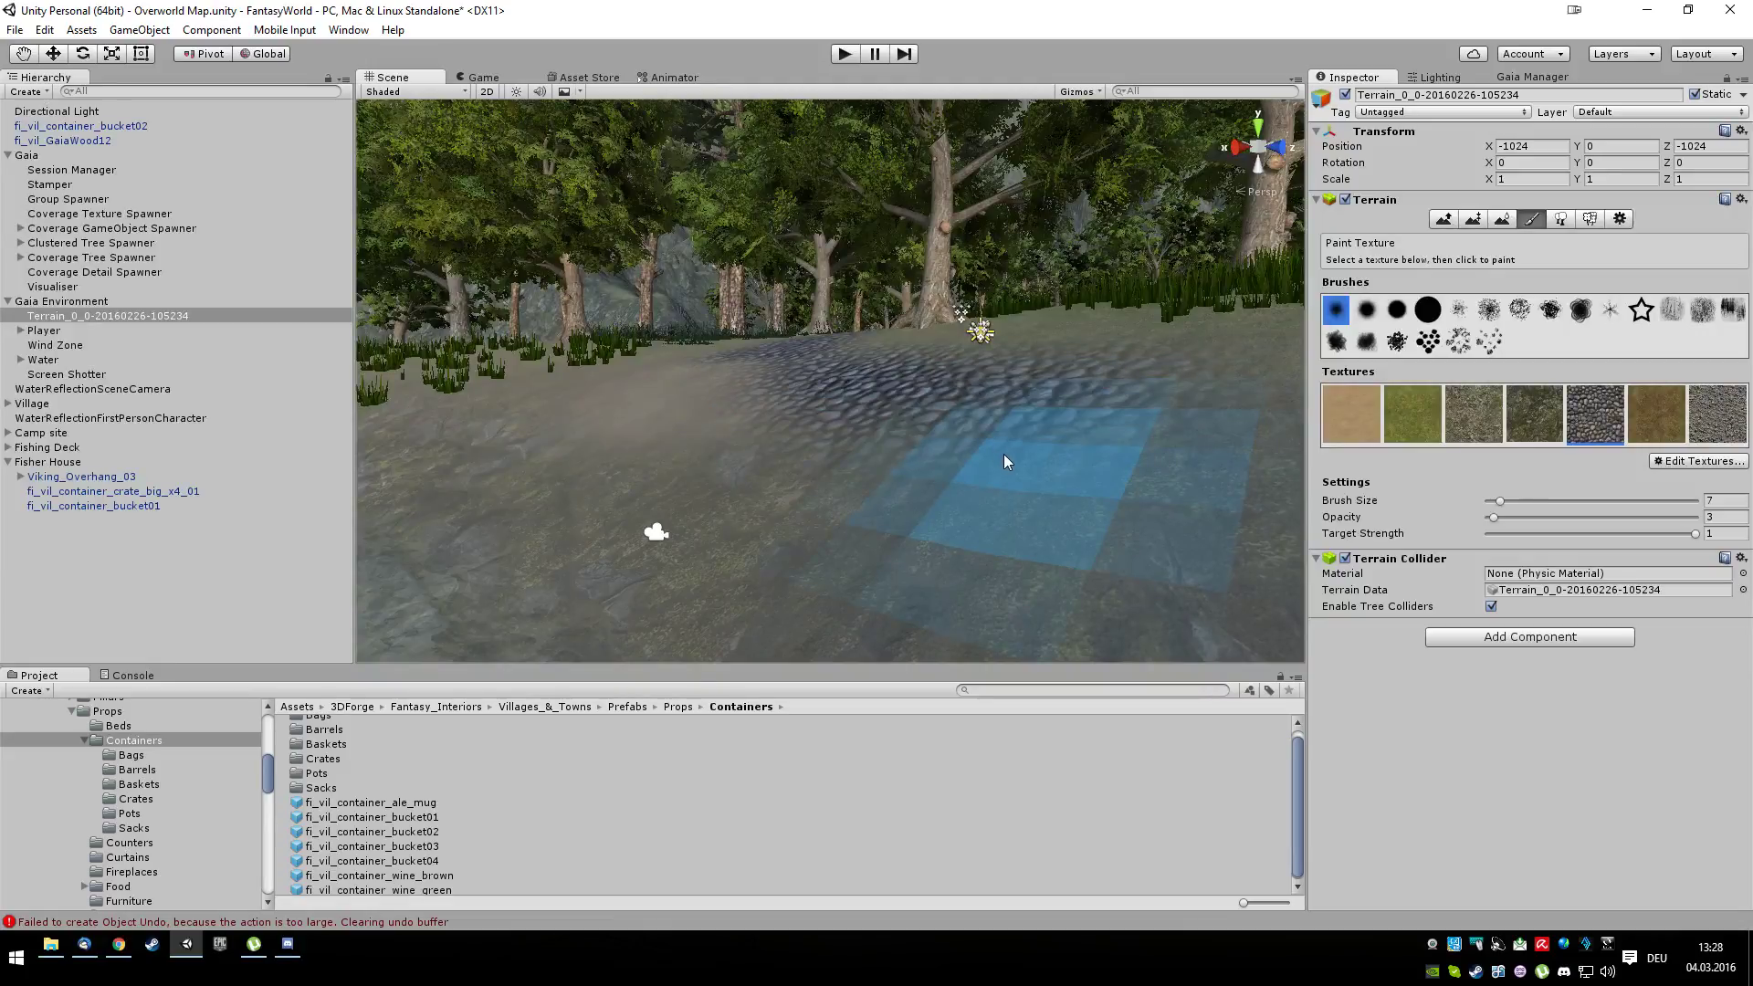
pyautogui.moveTo(1004, 456)
pyautogui.mouseDown(button='right')
pyautogui.moveTo(891, 454)
pyautogui.moveTo(945, 474)
pyautogui.mouseUp(button='right')
pyautogui.scroll(-2, 946, 474)
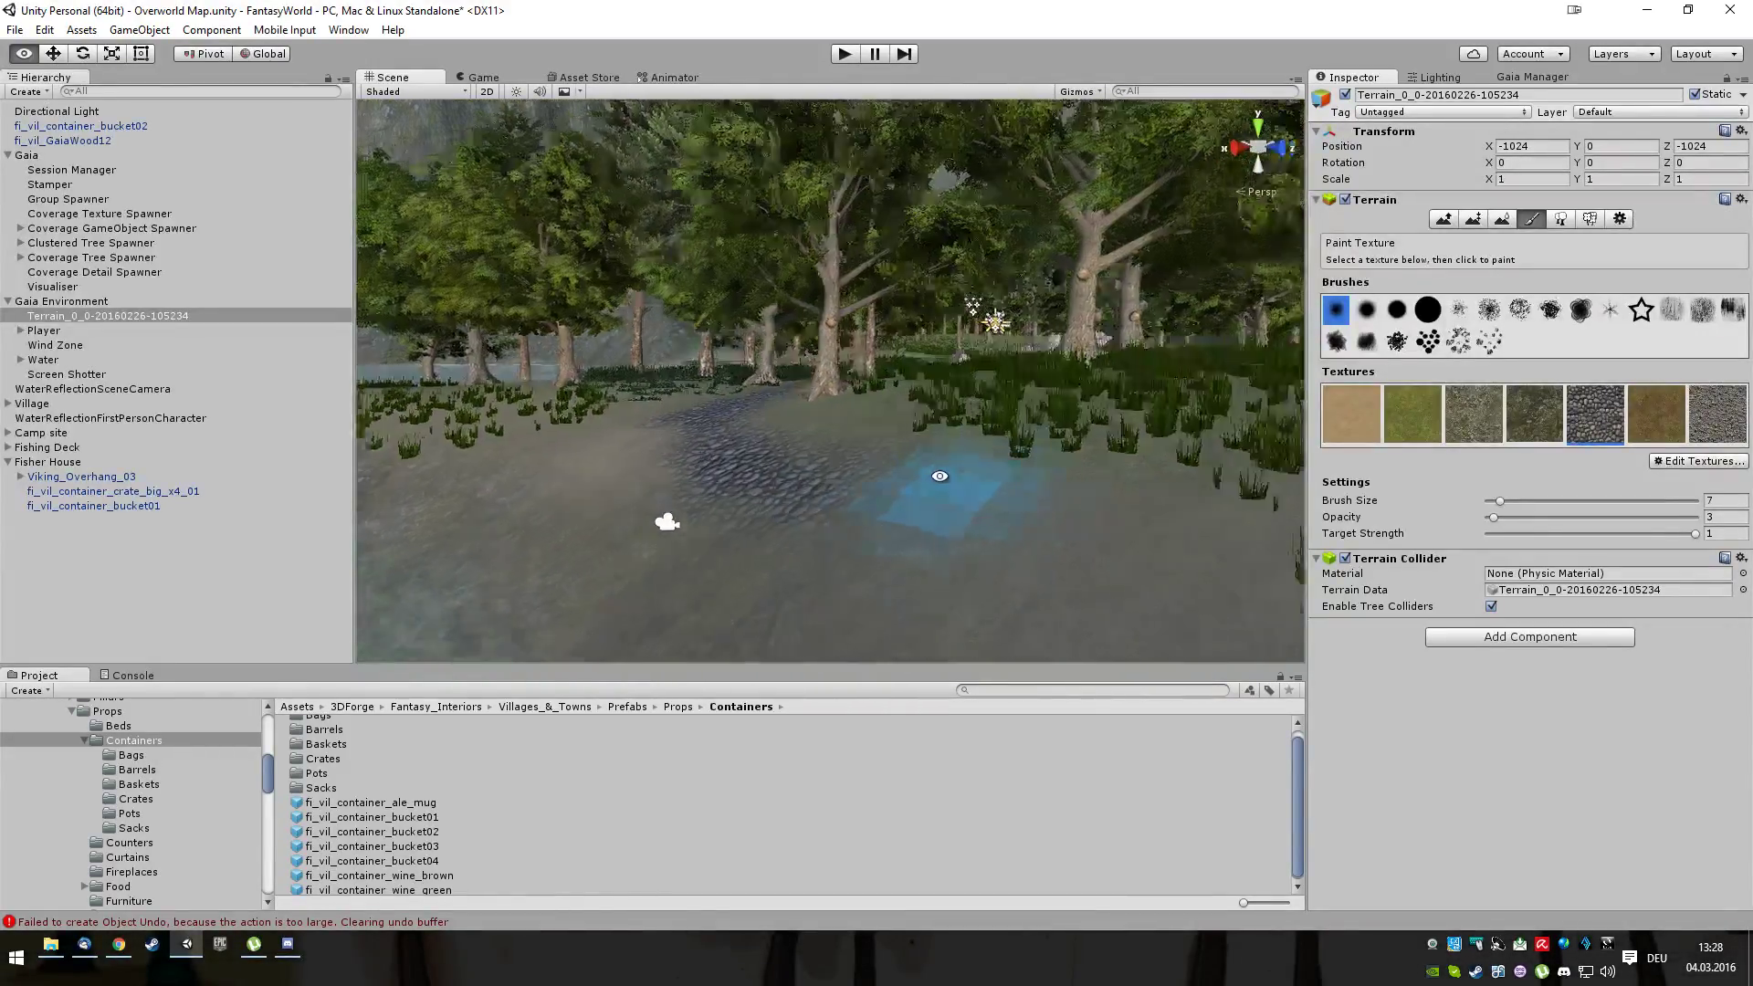
pyautogui.moveTo(939, 475); pyautogui.dragTo(841, 481, button='right')
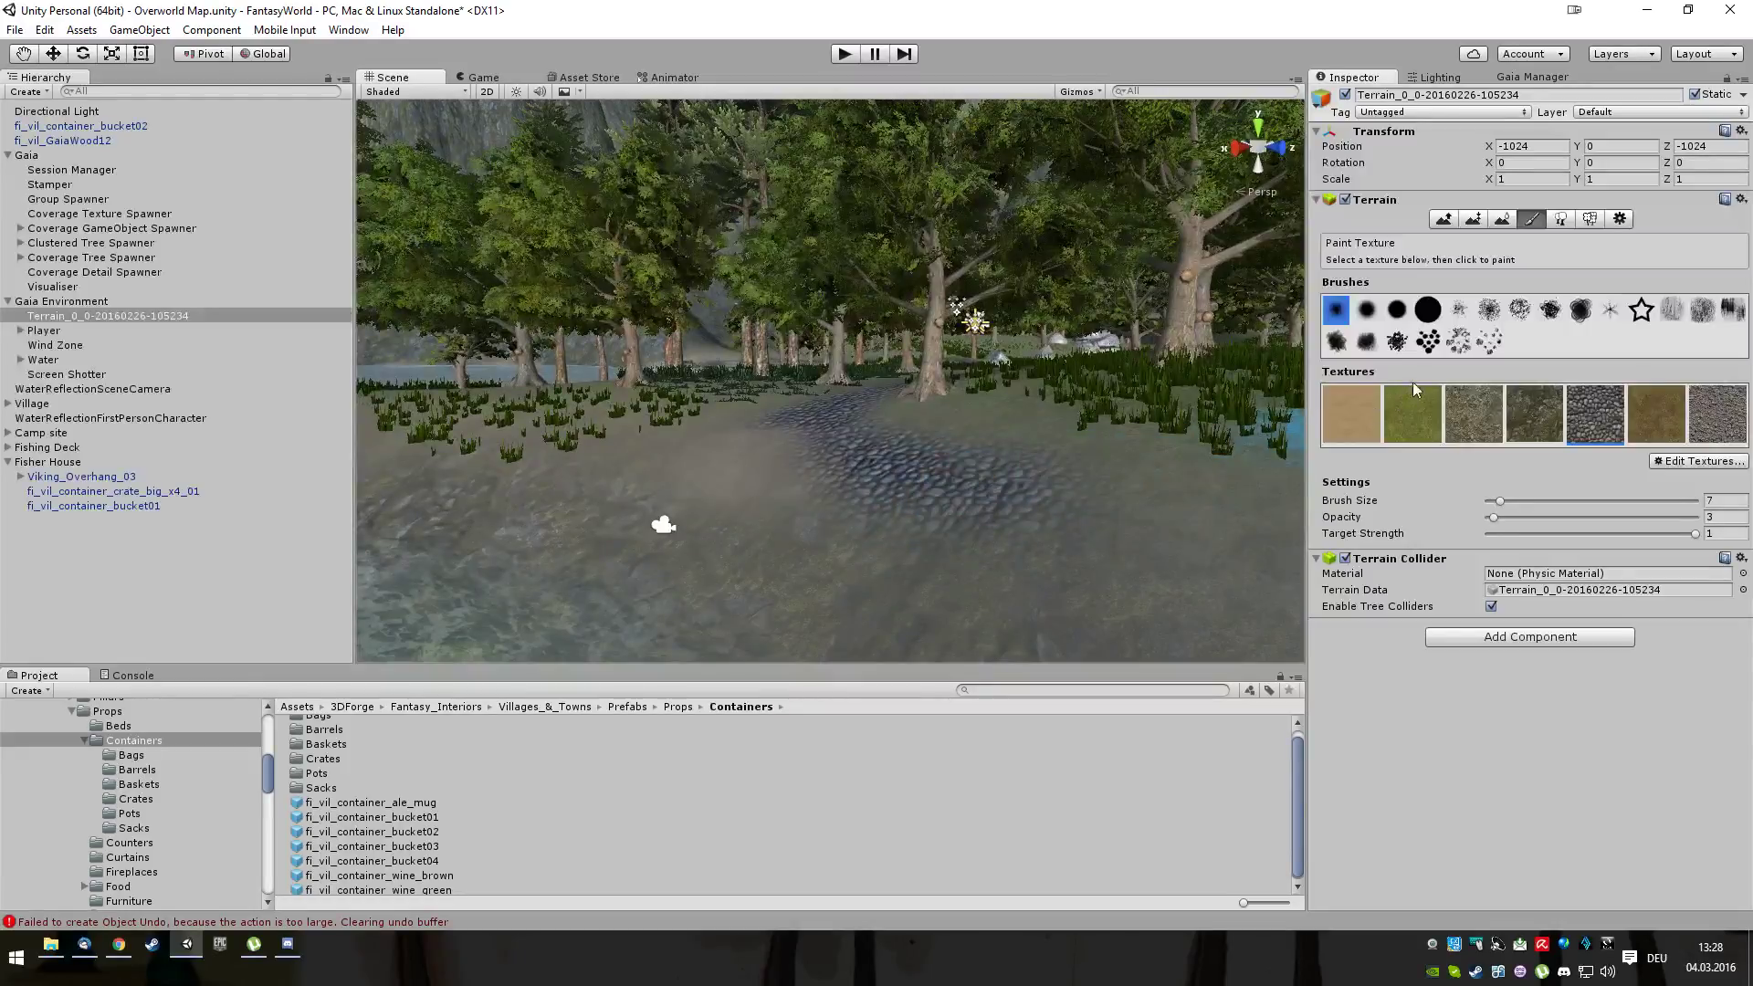
# Place a temporary fi_vil_container_ale_mug prefab beside the path, check its Y position for the ground height, and delete it
pyautogui.click(1473, 219)
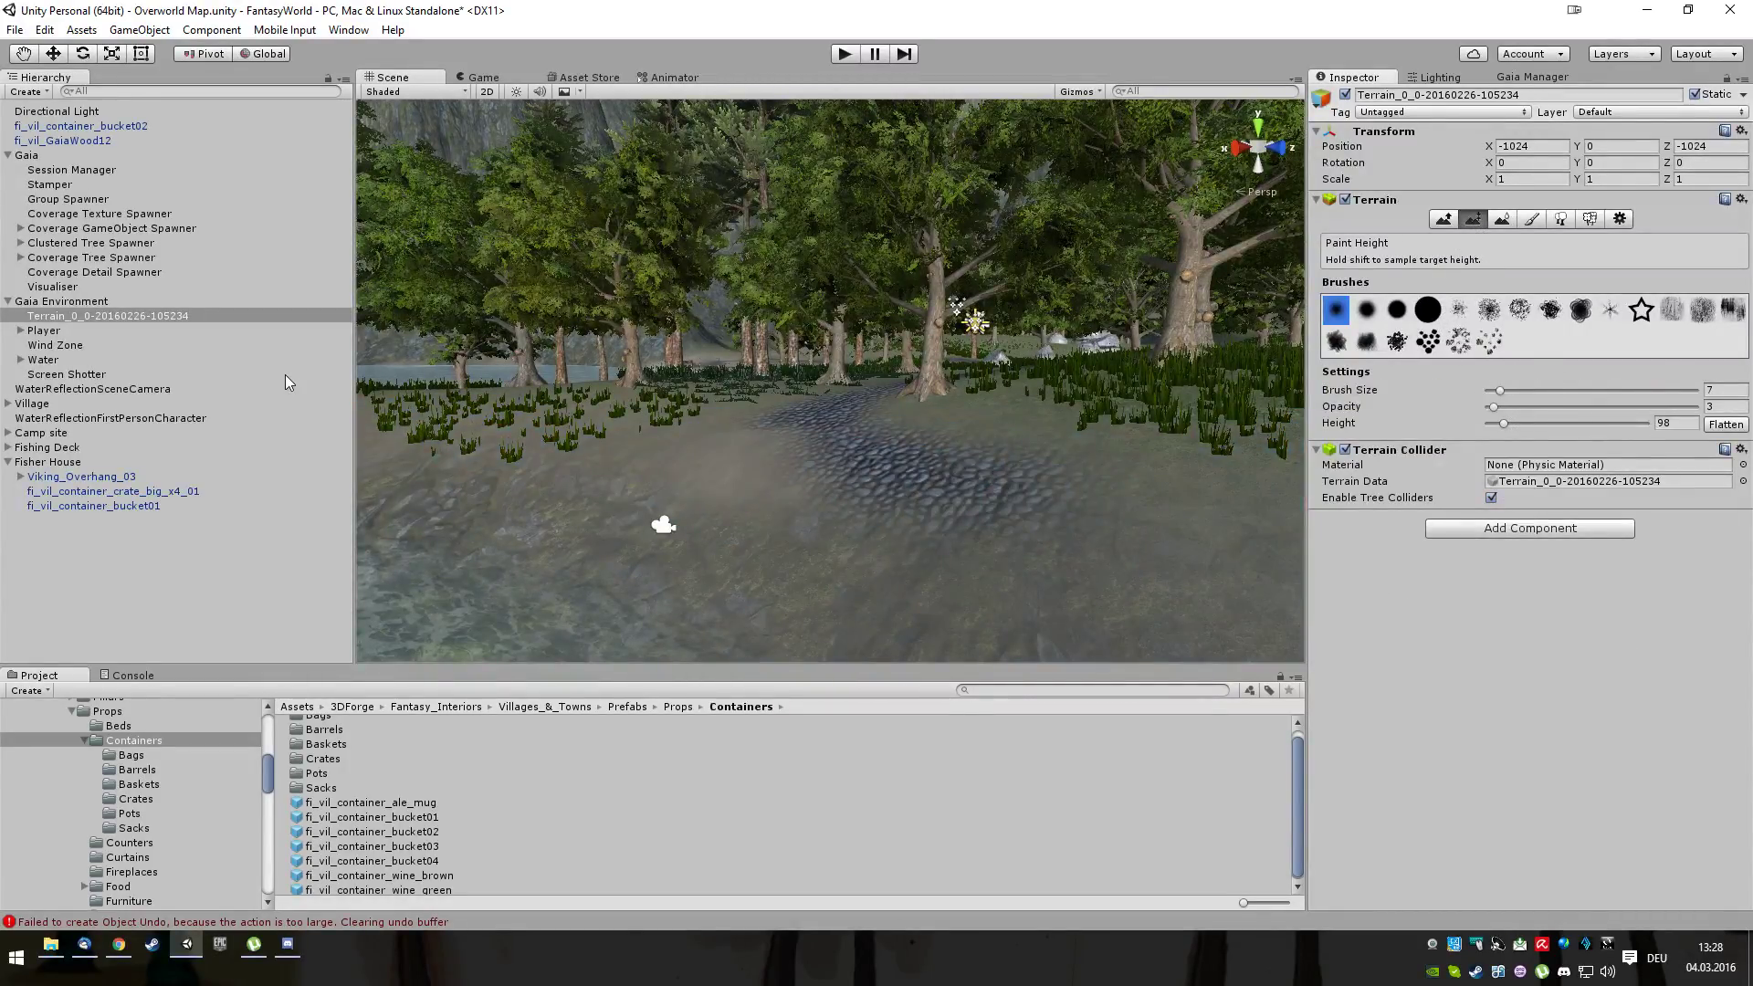
pyautogui.moveTo(365, 805)
pyautogui.mouseDown()
pyautogui.moveTo(787, 496)
pyautogui.moveTo(790, 469)
pyautogui.mouseUp()
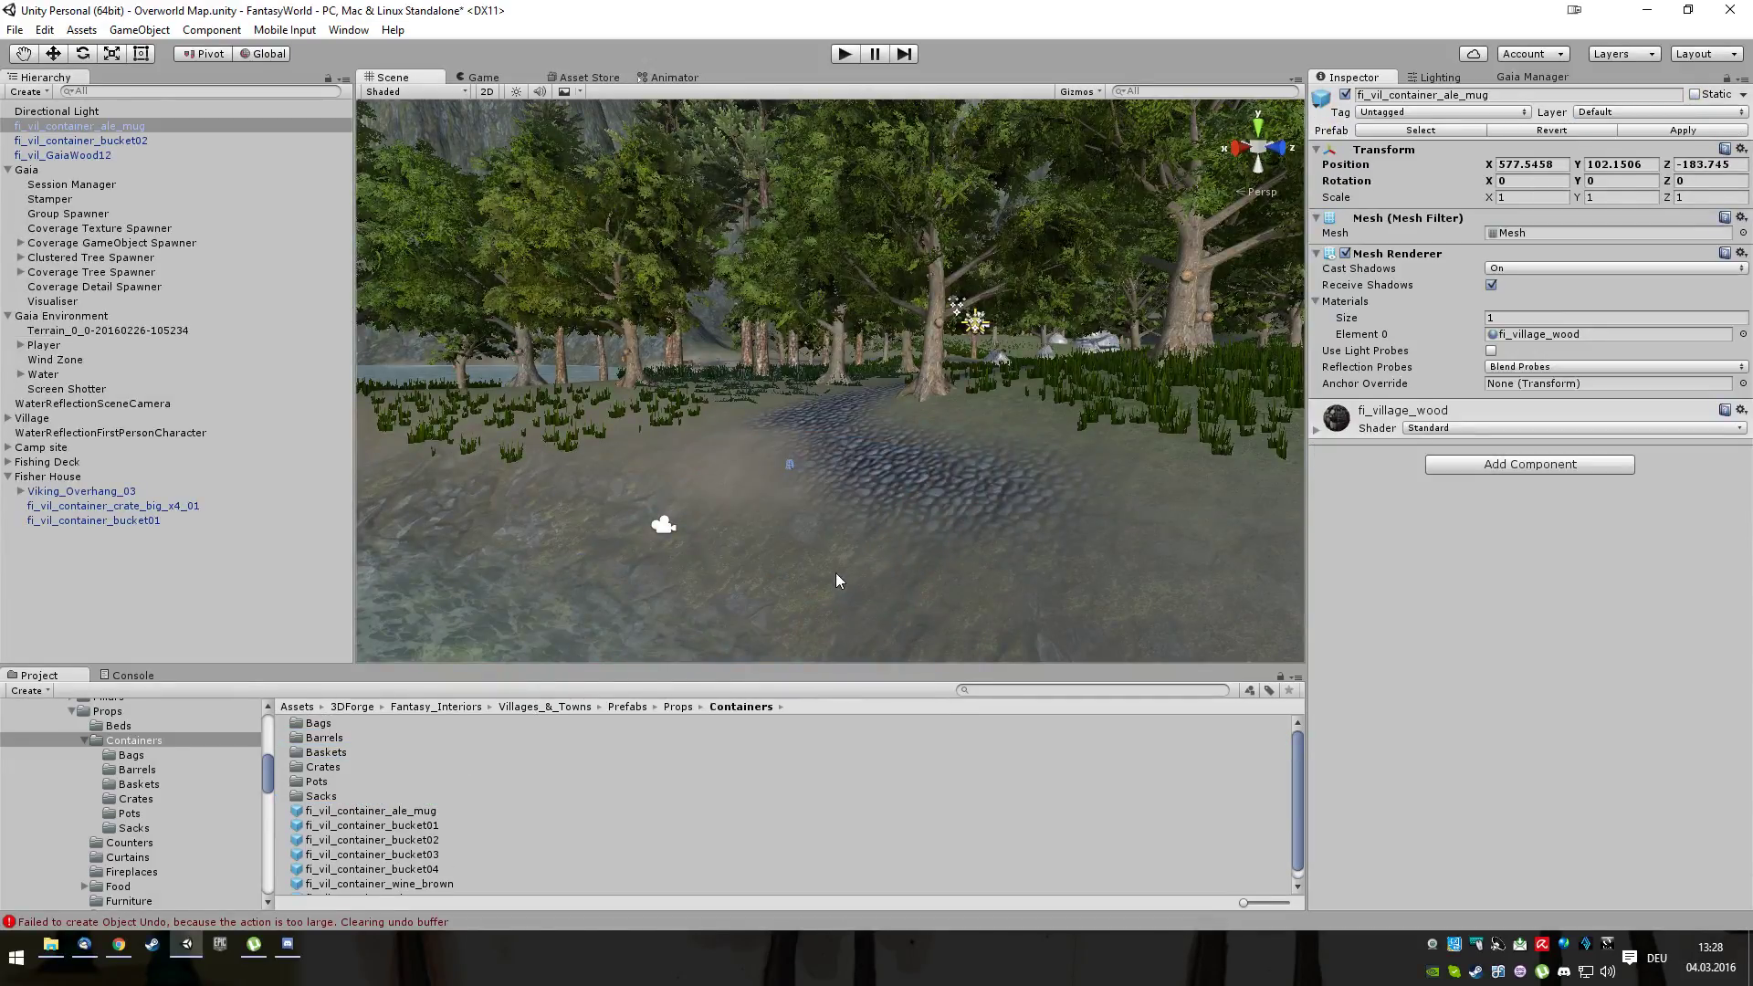
pyautogui.click(1653, 165)
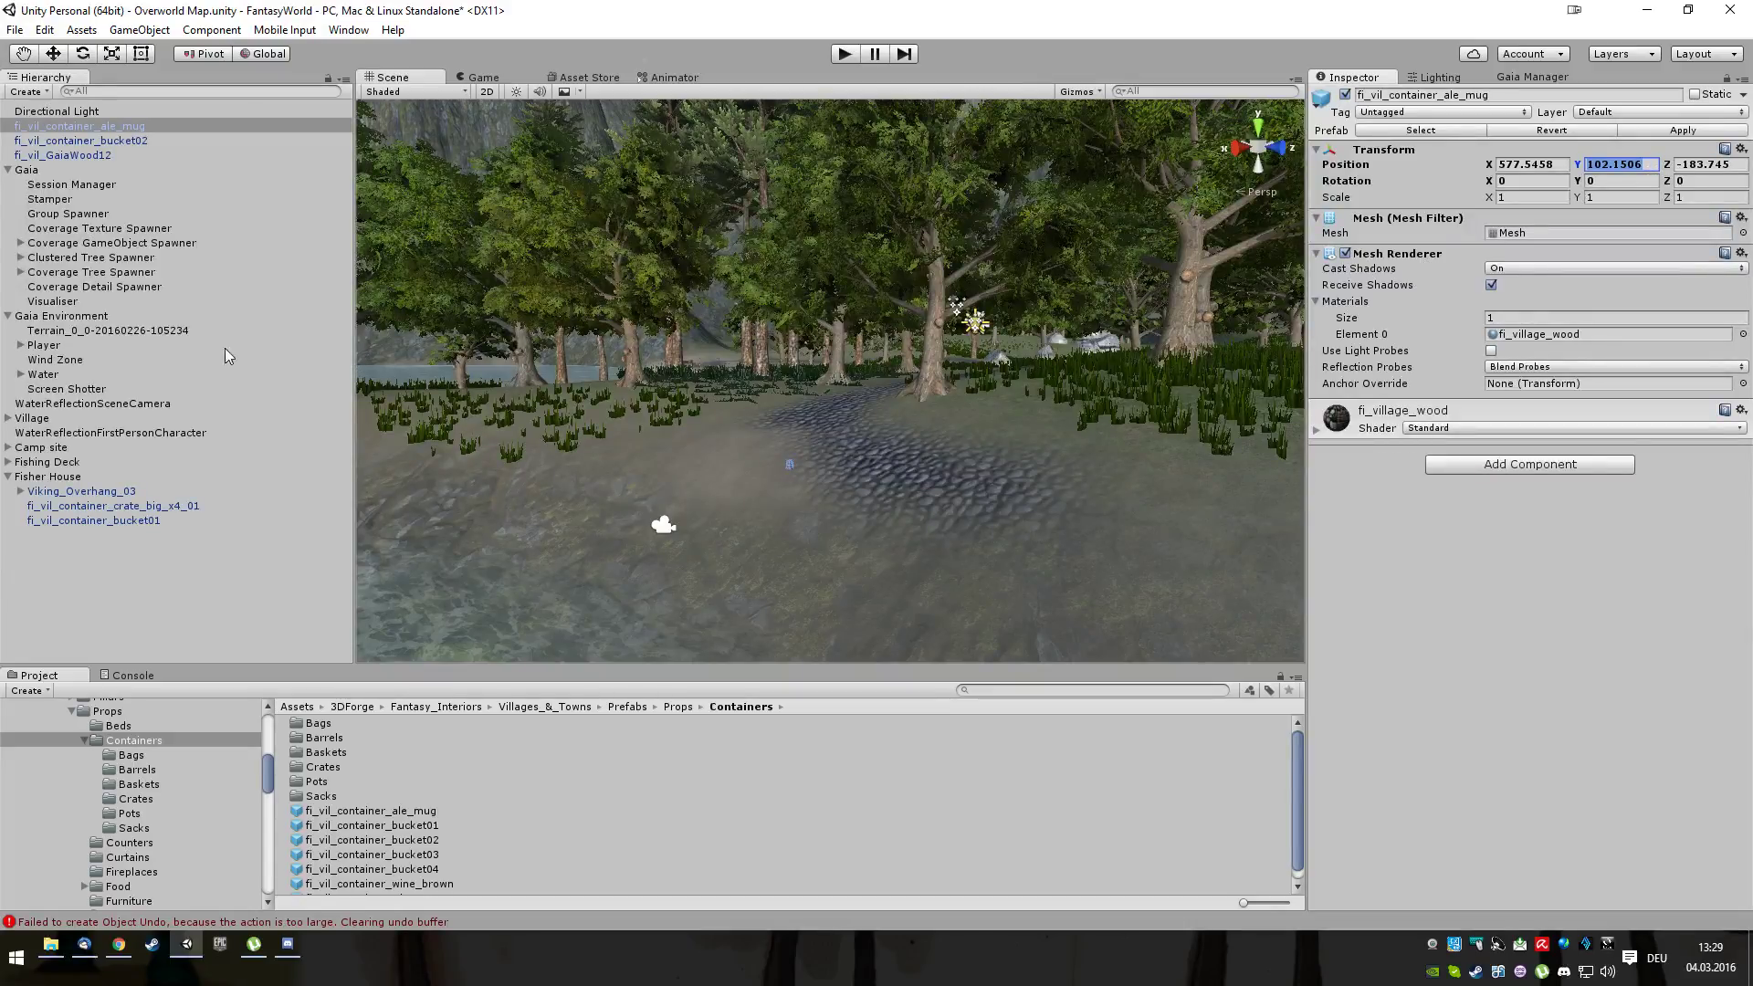
pyautogui.click(106, 128)
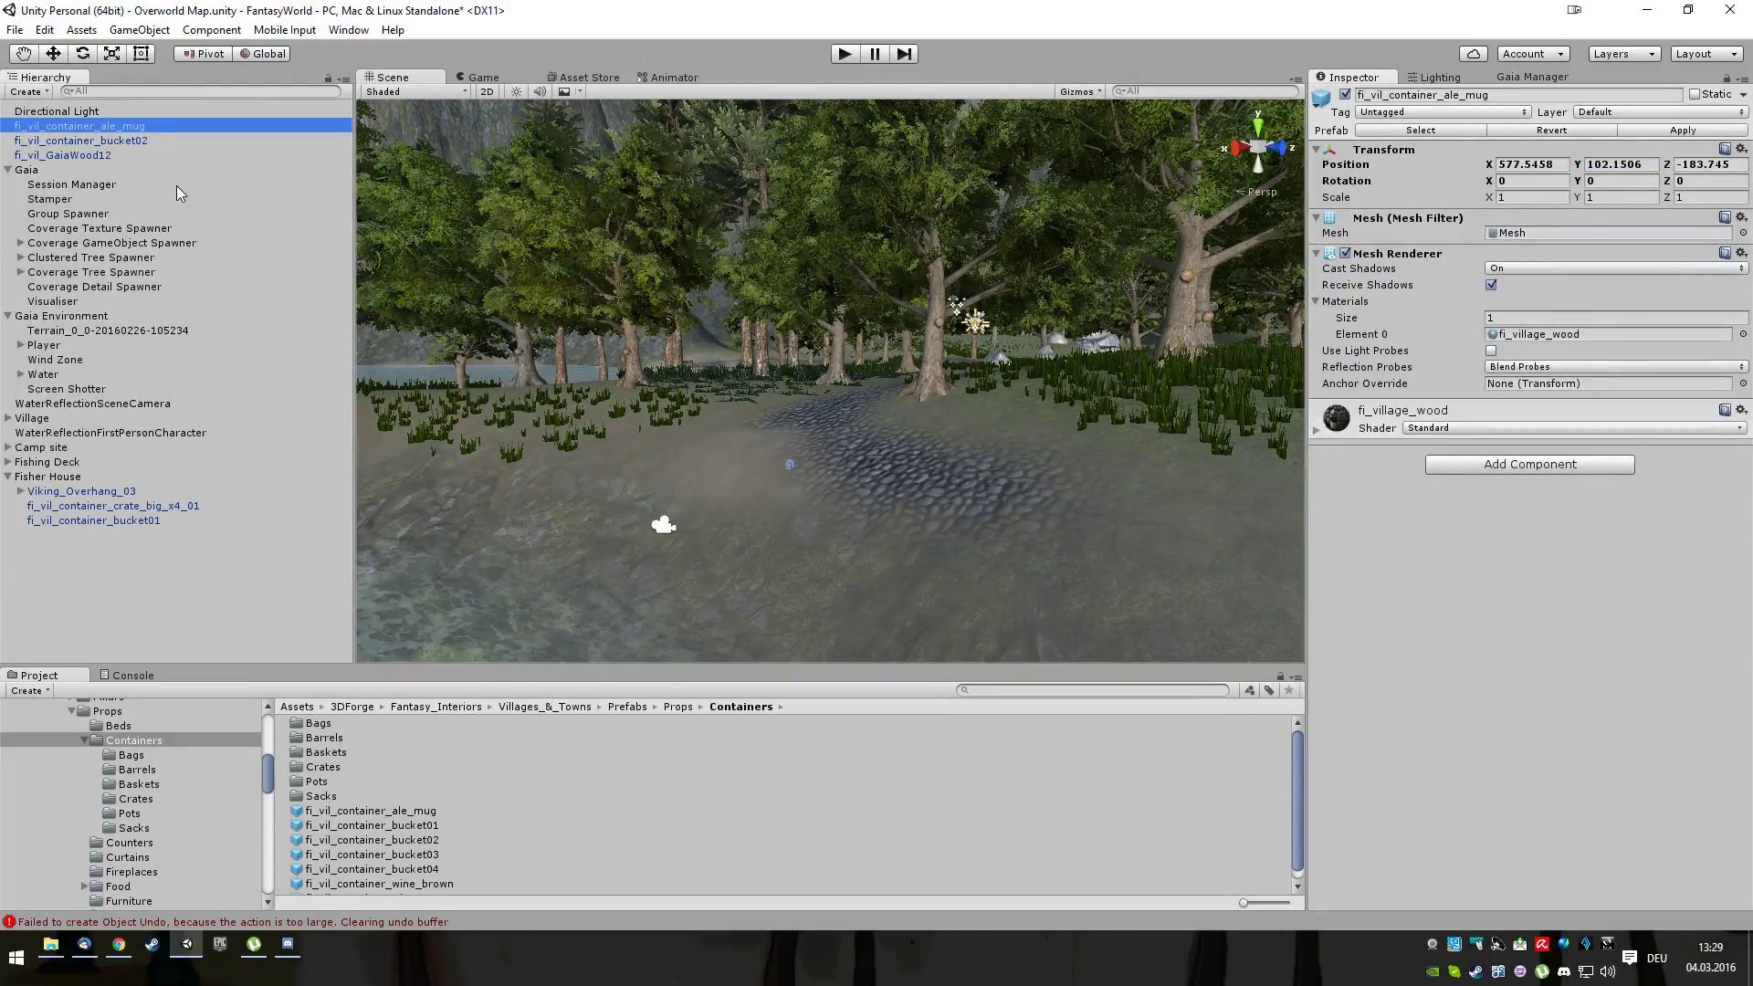
pyautogui.press('Delete')
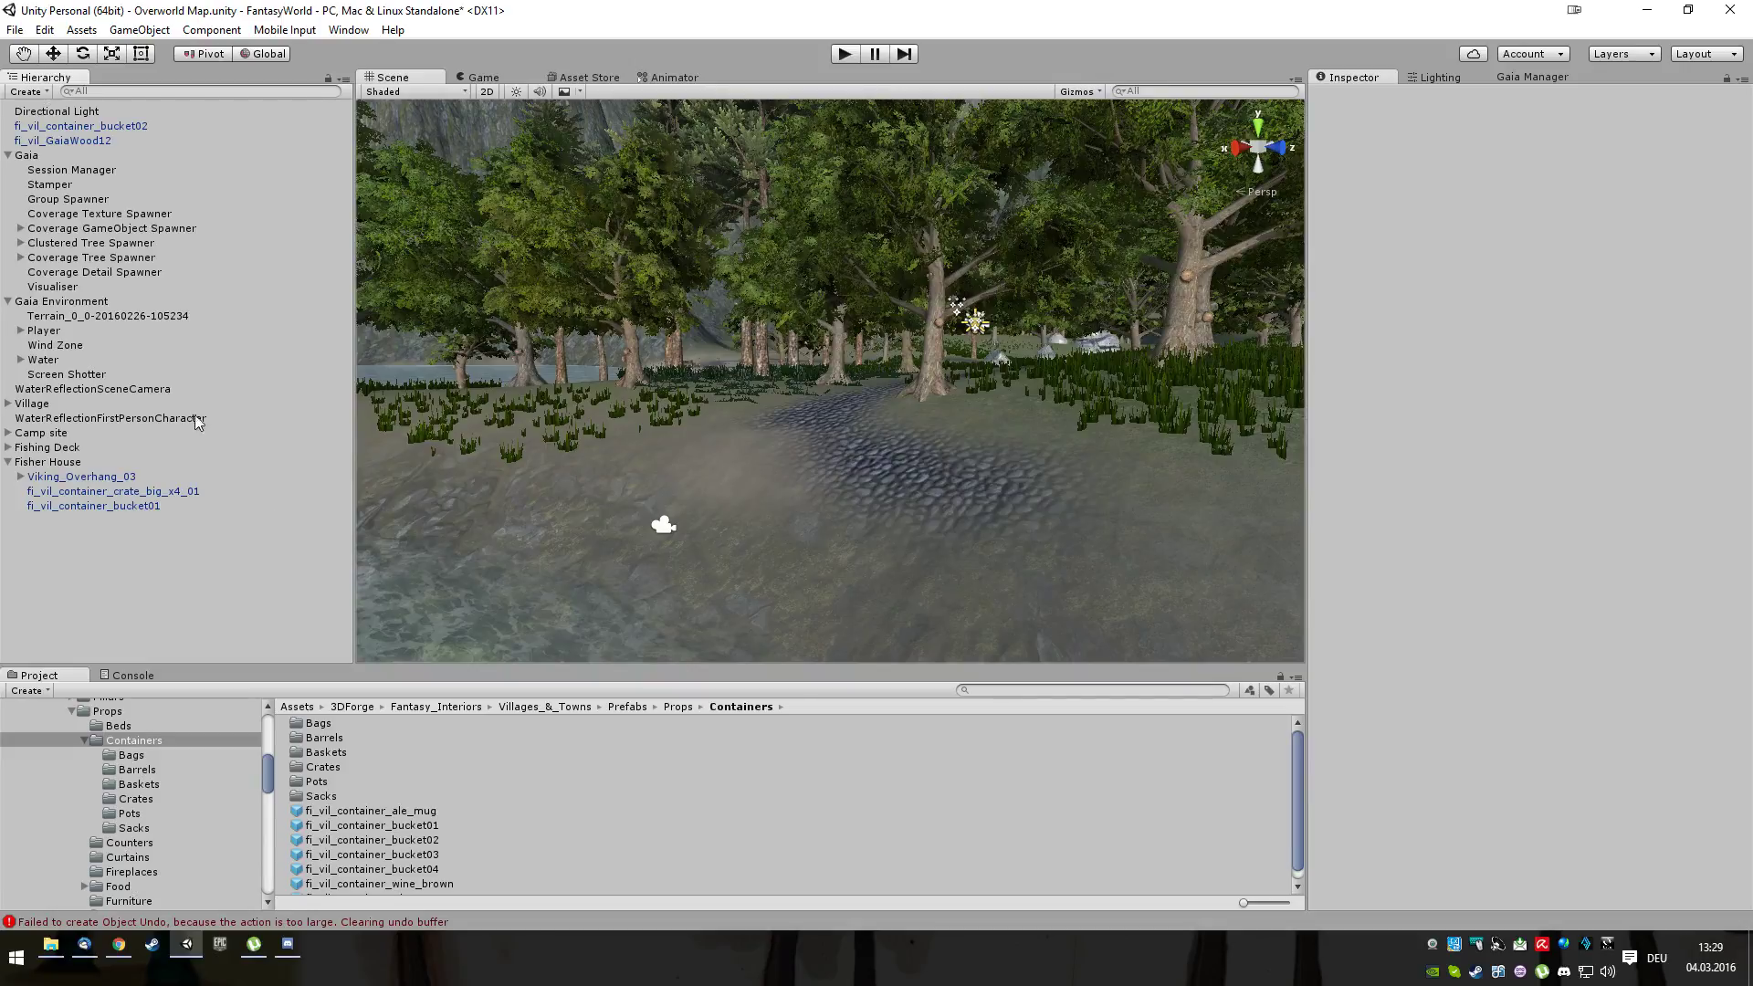
# Set the terrain's Paint Height value to 102 and level the sloping ground beside the bend of the cobblestone path
pyautogui.click(112, 316)
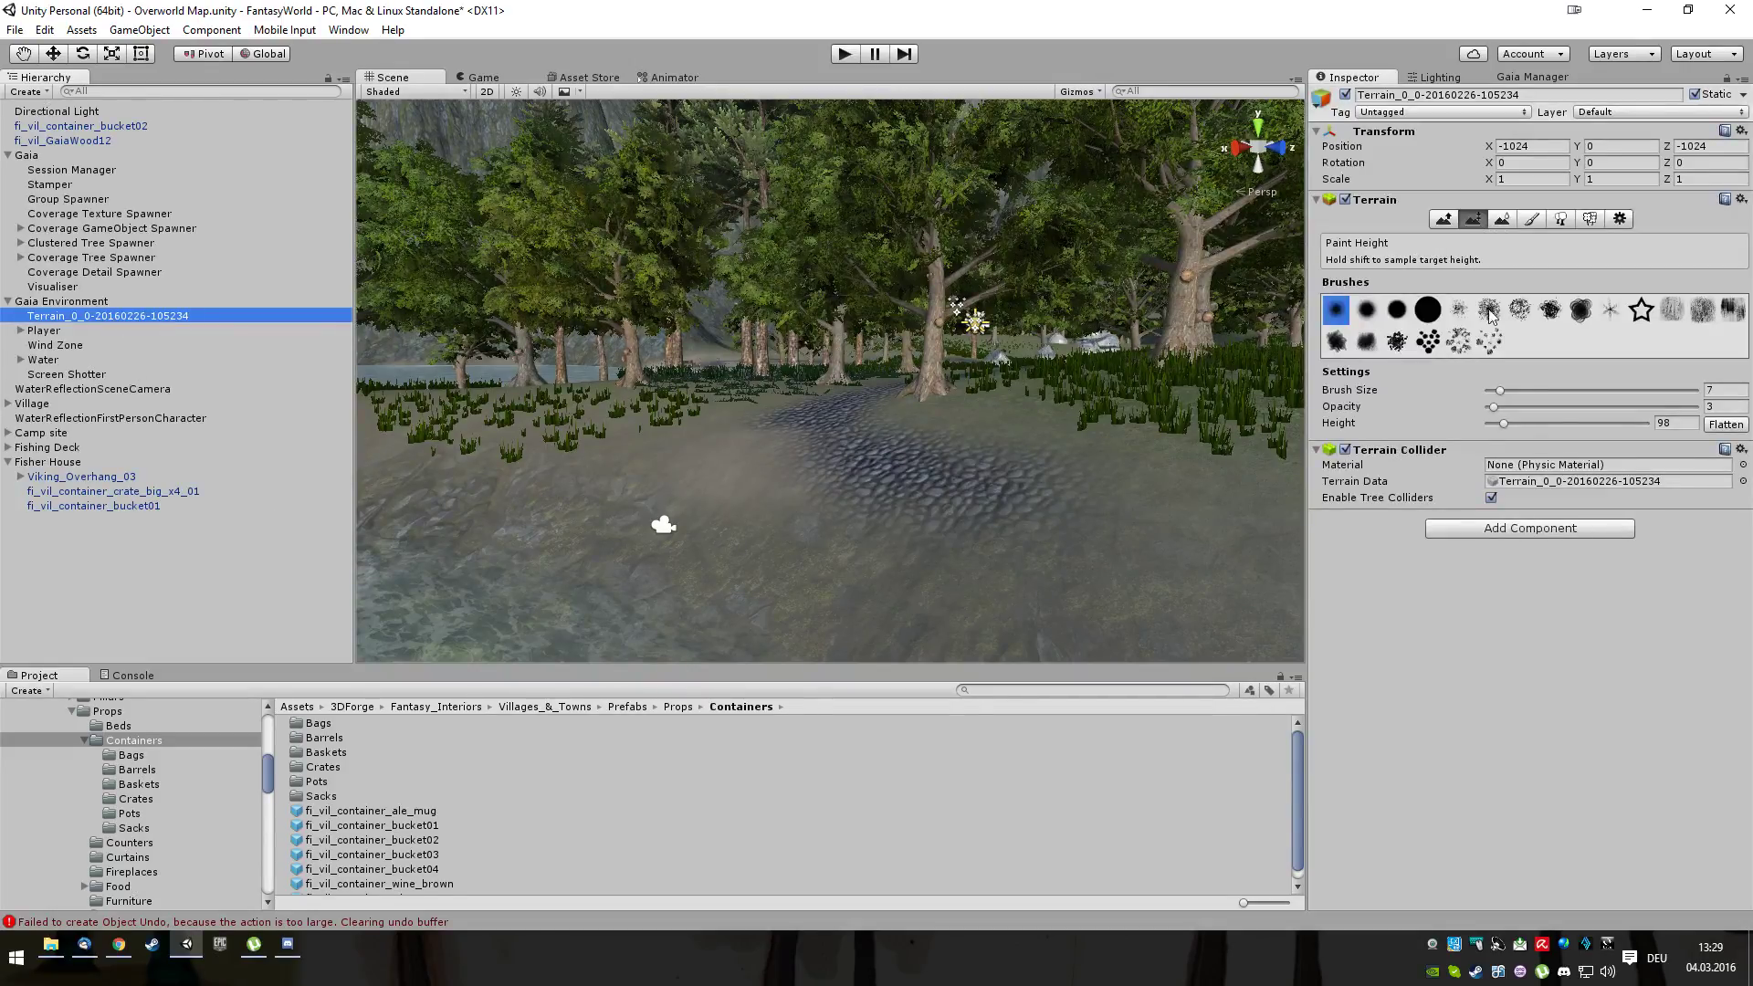
pyautogui.click(1685, 425)
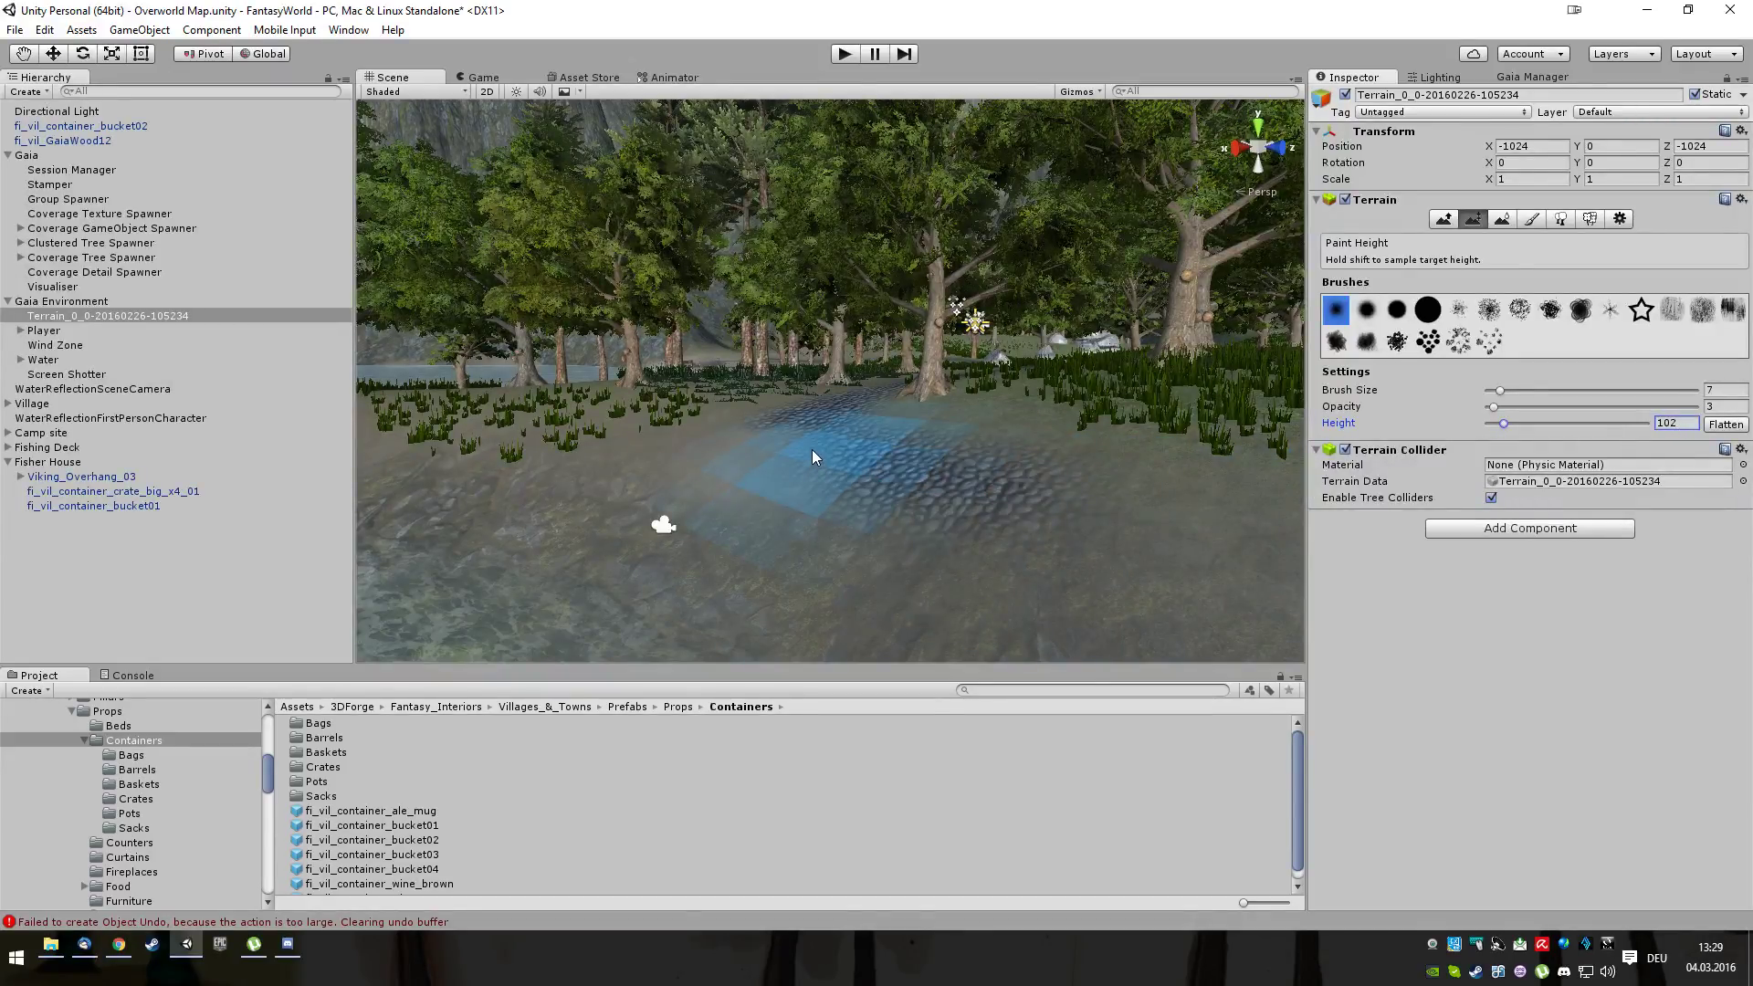
pyautogui.moveTo(800, 447)
pyautogui.mouseDown()
pyautogui.moveTo(843, 493)
pyautogui.moveTo(944, 534)
pyautogui.moveTo(783, 485)
pyautogui.moveTo(763, 446)
pyautogui.moveTo(1042, 601)
pyautogui.moveTo(1008, 494)
pyautogui.moveTo(949, 447)
pyautogui.moveTo(995, 479)
pyautogui.moveTo(1073, 484)
pyautogui.moveTo(856, 418)
pyautogui.moveTo(845, 441)
pyautogui.moveTo(796, 449)
pyautogui.moveTo(839, 494)
pyautogui.mouseUp()
pyautogui.press('Right')
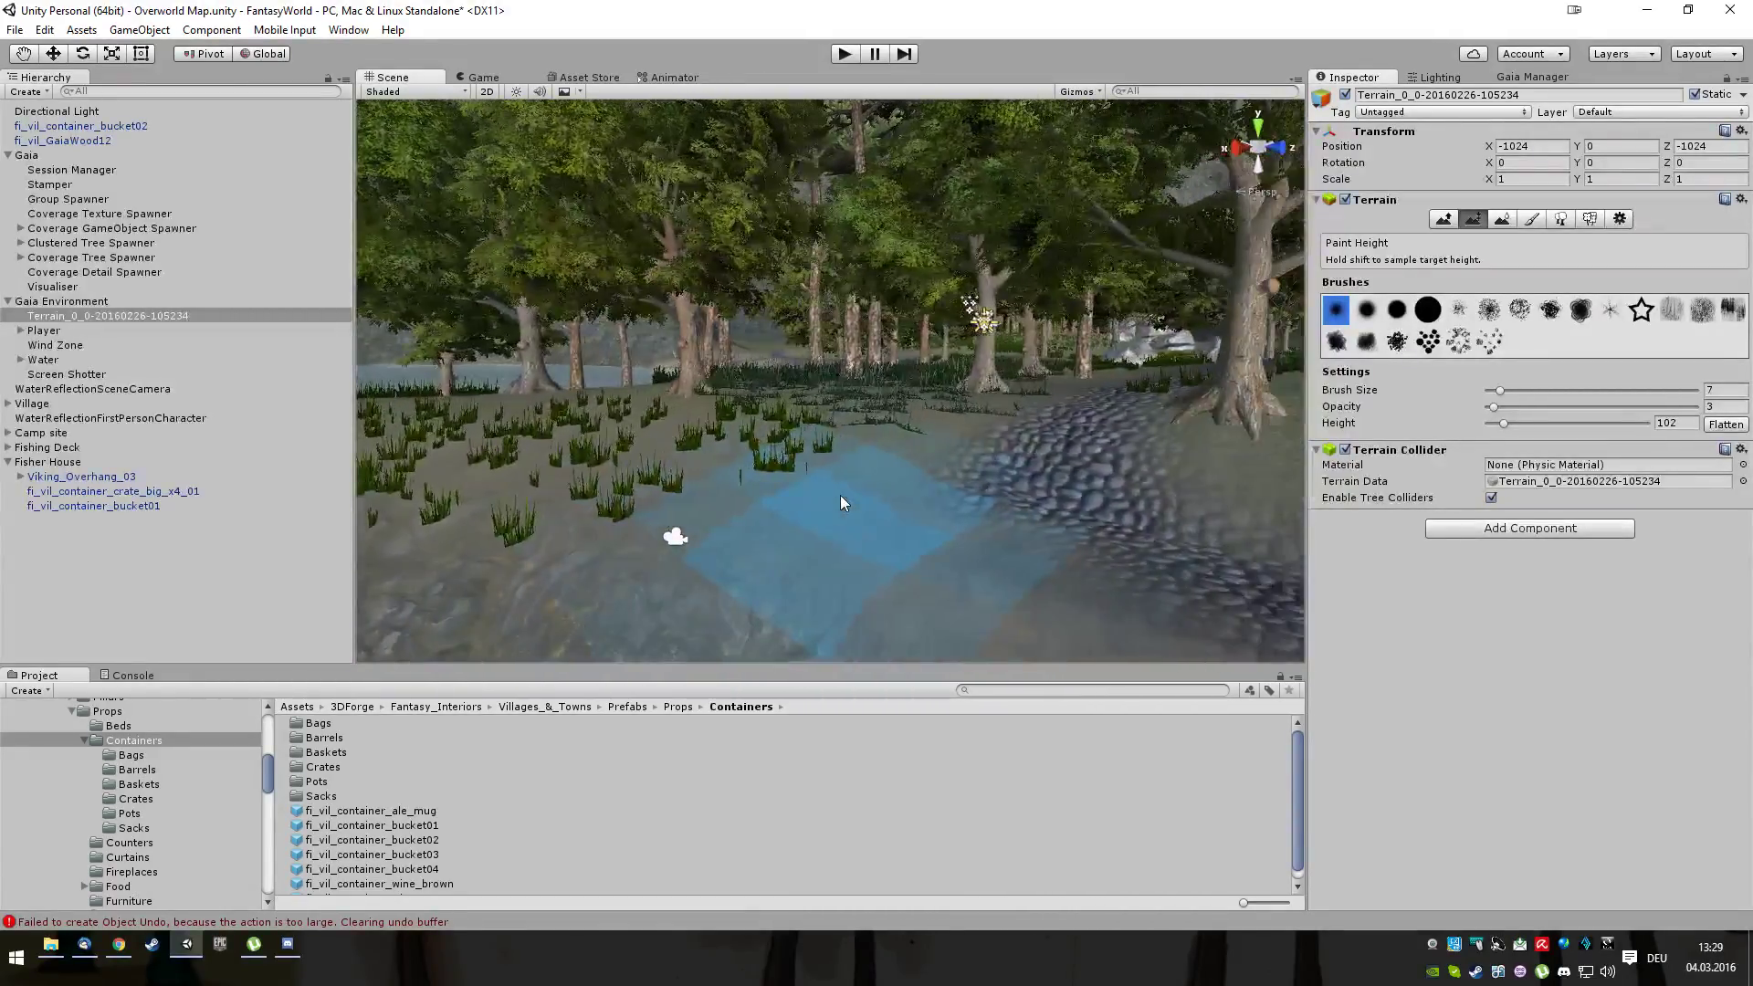
# Smooth the terrain height along the bend of the cobblestone path with brush size 7
pyautogui.click(1499, 219)
pyautogui.moveTo(1067, 413)
pyautogui.mouseDown()
pyautogui.moveTo(1046, 440)
pyautogui.moveTo(1072, 392)
pyautogui.moveTo(997, 436)
pyautogui.moveTo(1105, 367)
pyautogui.moveTo(1028, 458)
pyautogui.moveTo(1125, 400)
pyautogui.moveTo(1005, 462)
pyautogui.moveTo(1049, 471)
pyautogui.mouseUp()
pyautogui.keyDown('alt'); pyautogui.moveTo(1105, 527); pyautogui.dragTo(1064, 508); pyautogui.keyUp('alt')
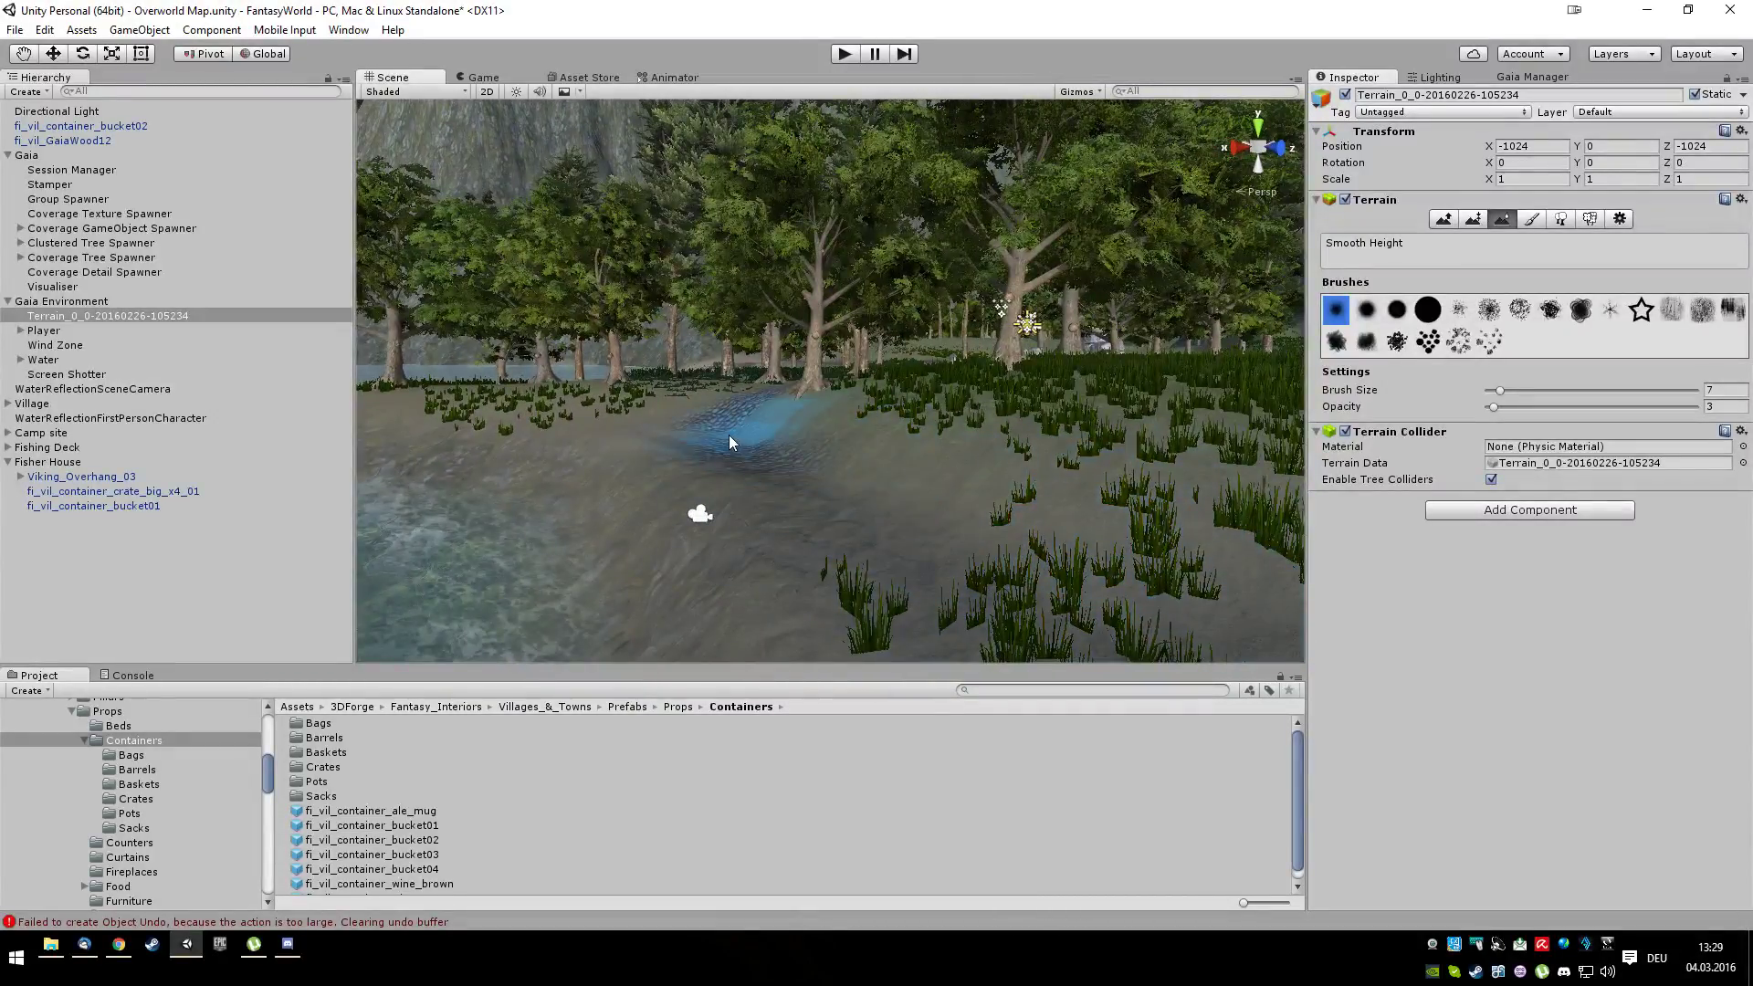
# Paint the cobblestone texture over the smoothed slope to continue the path along the shore, and check it from above
pyautogui.click(1531, 219)
pyautogui.click(1593, 416)
pyautogui.moveTo(841, 530)
pyautogui.mouseDown()
pyautogui.moveTo(769, 468)
pyautogui.moveTo(886, 564)
pyautogui.moveTo(750, 464)
pyautogui.moveTo(868, 564)
pyautogui.moveTo(782, 484)
pyautogui.moveTo(906, 571)
pyautogui.mouseUp()
pyautogui.scroll(-3, 906, 571)
pyautogui.moveTo(911, 566); pyautogui.dragTo(928, 551, button='right')
pyautogui.keyDown('alt'); pyautogui.moveTo(928, 550); pyautogui.dragTo(1083, 544); pyautogui.keyUp('alt')
pyautogui.scroll(3, 1109, 513)
pyautogui.press('Right')
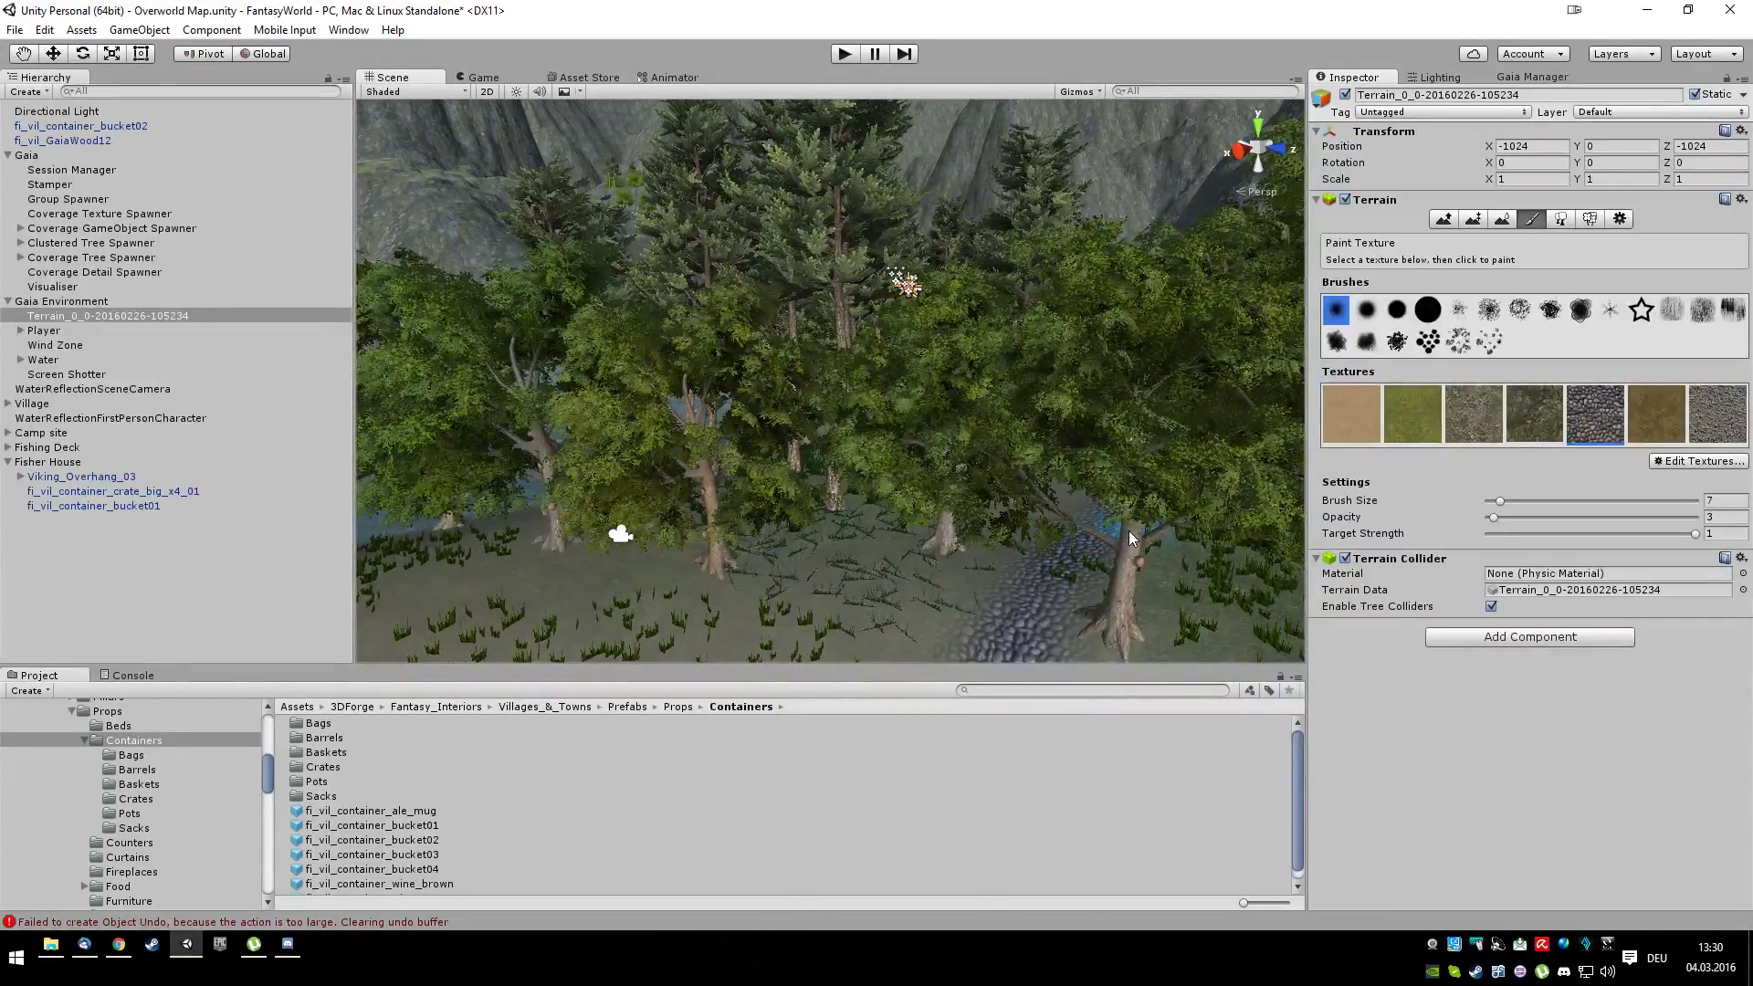
pyautogui.press('Right')
pyautogui.scroll(2, 1125, 611)
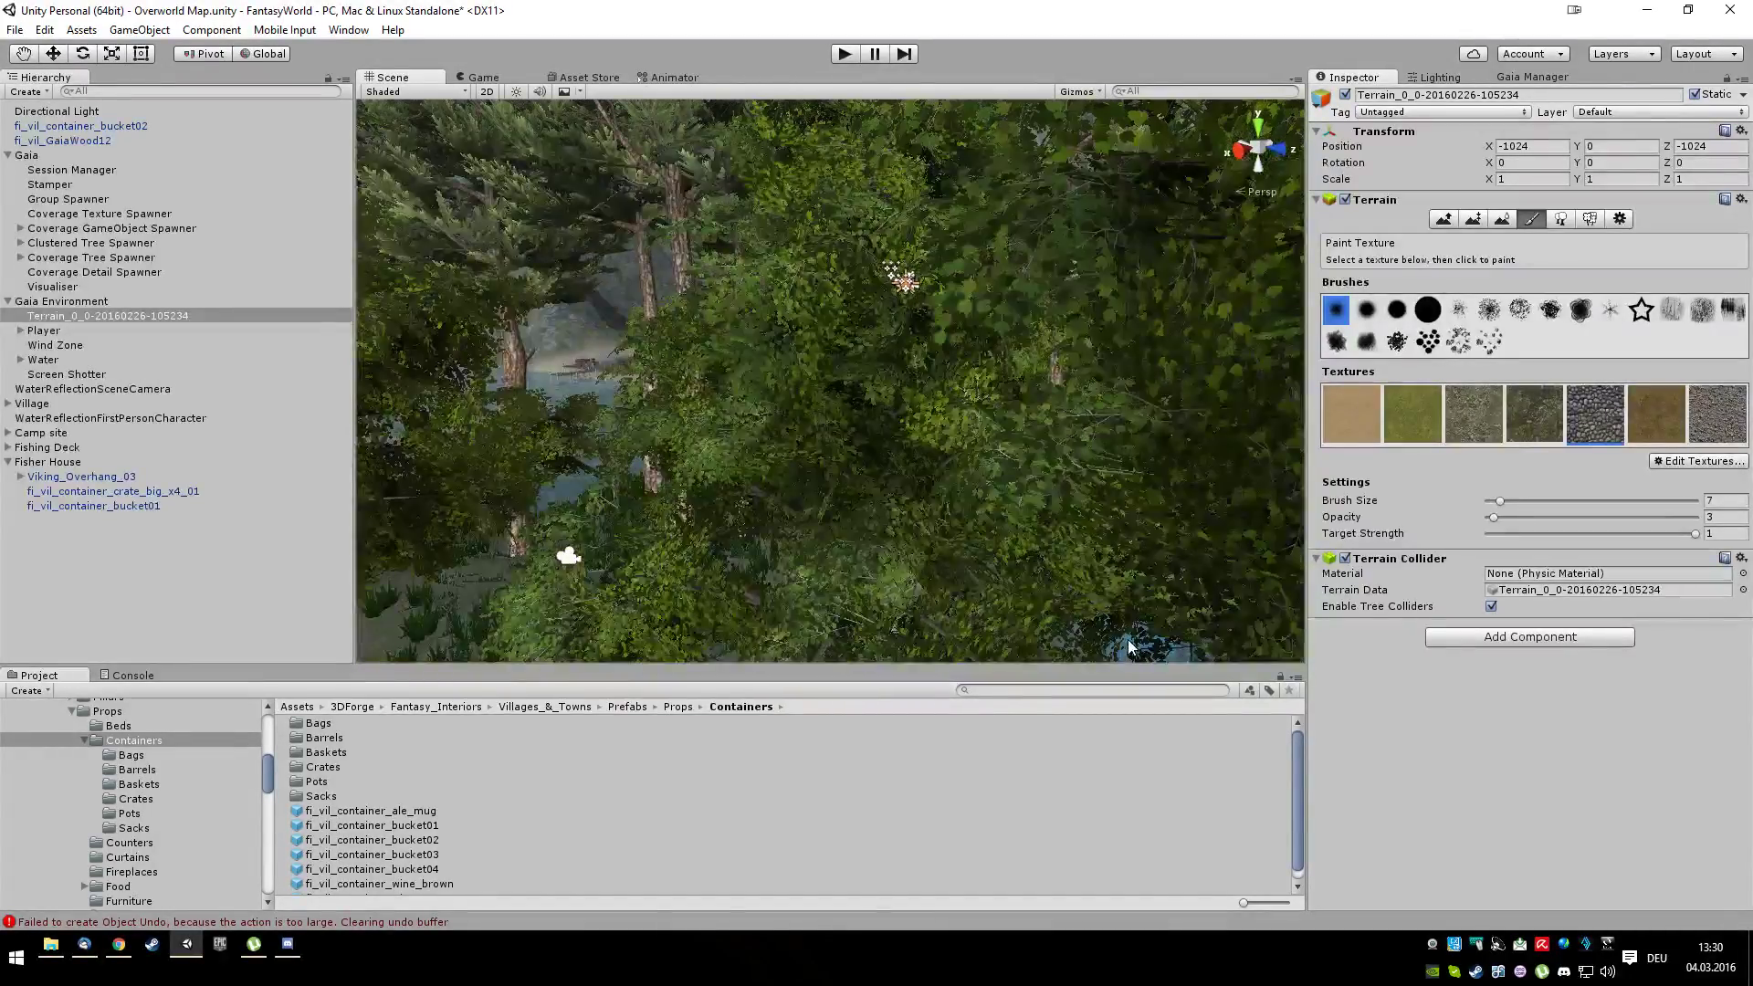